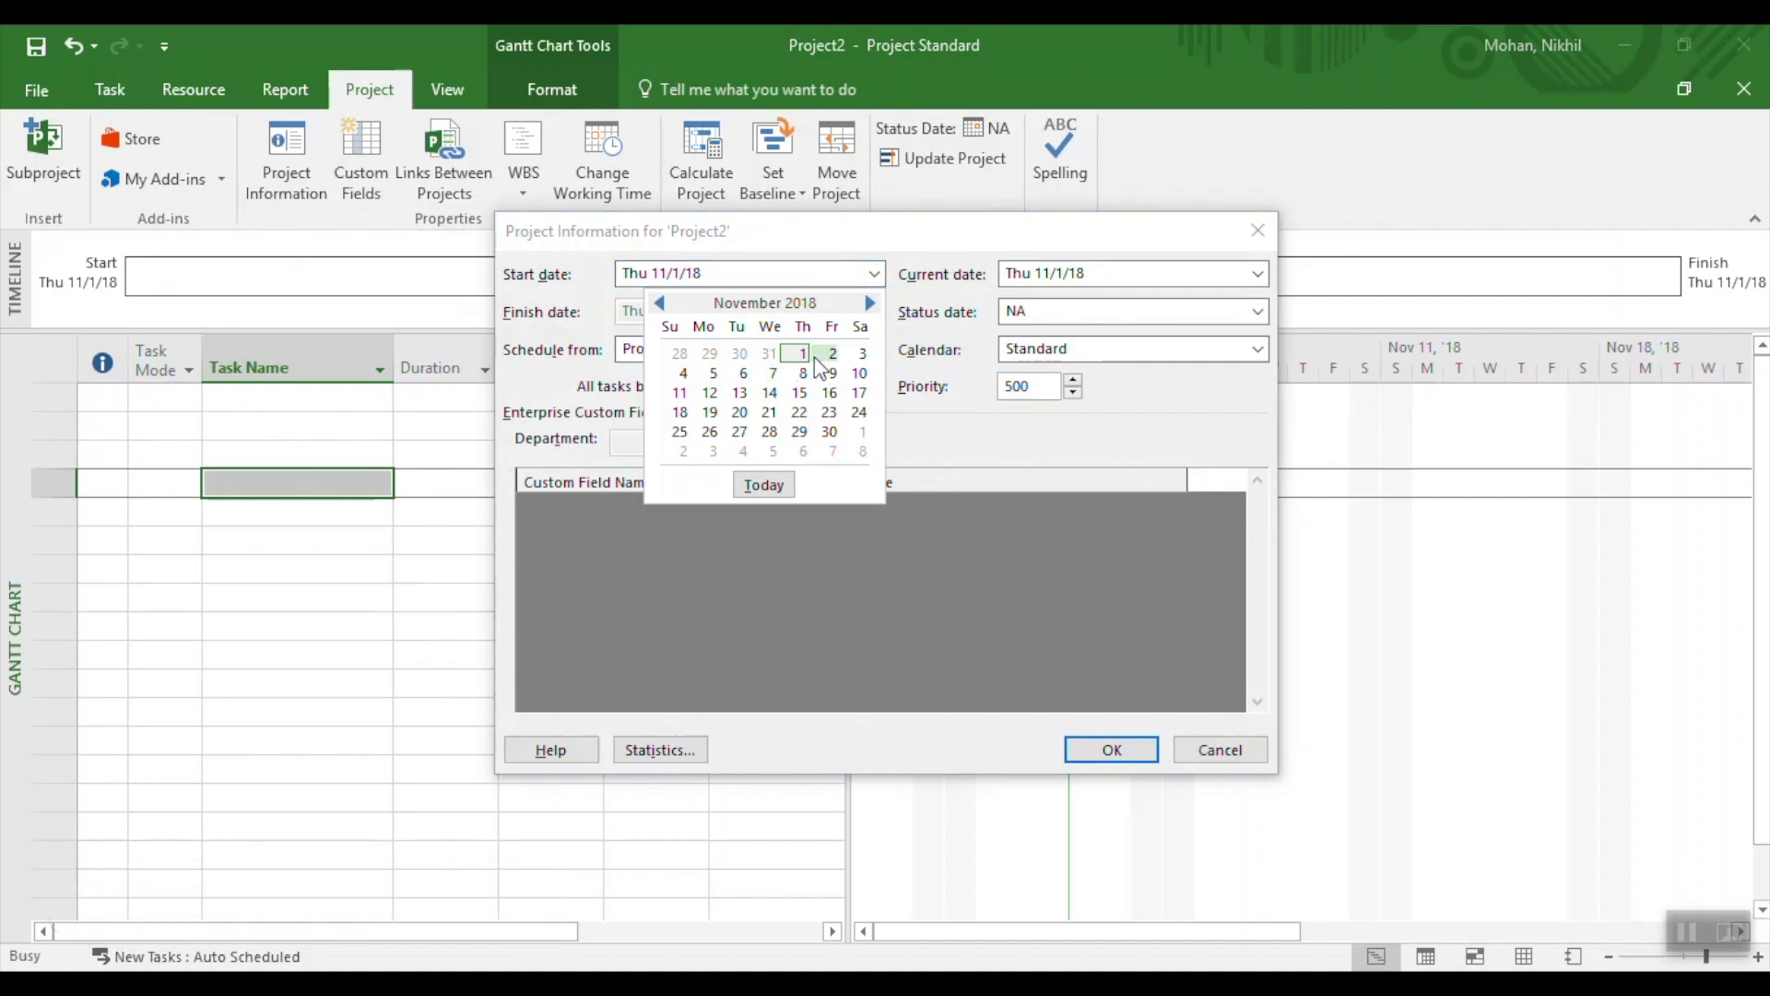
# - Set the project's start date to Mon 10/22/18 in the project information
pyautogui.click(660, 303)
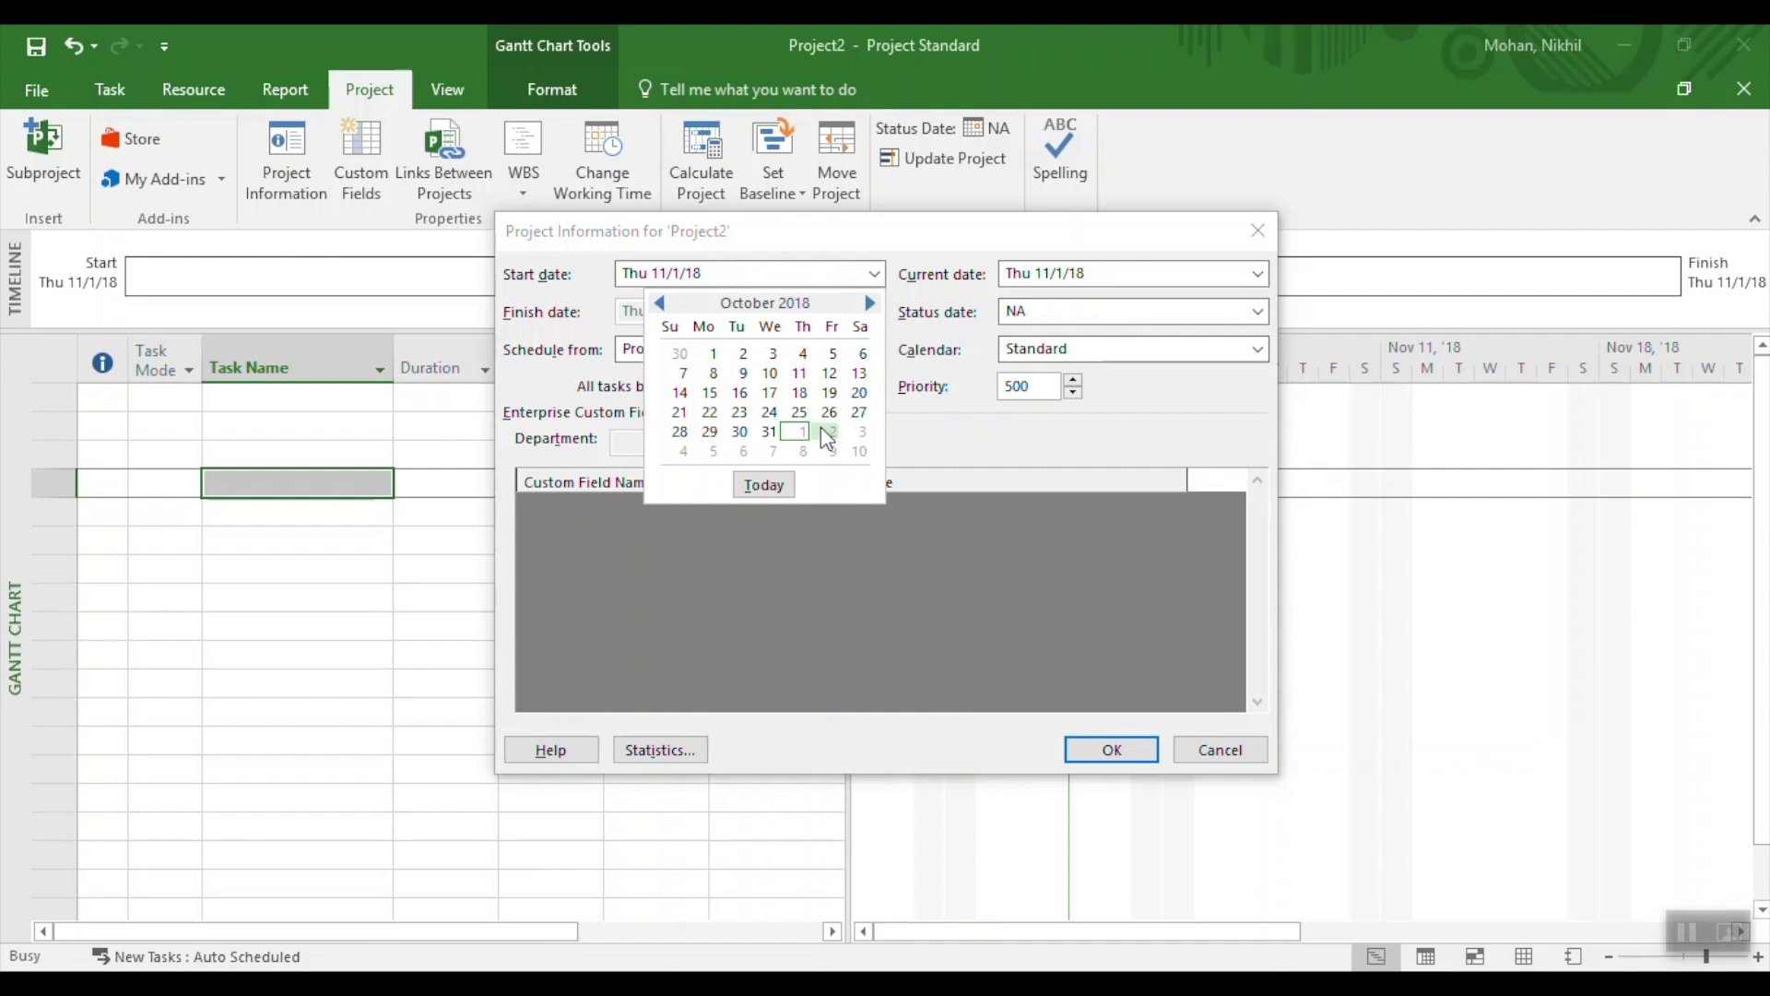
pyautogui.click(709, 412)
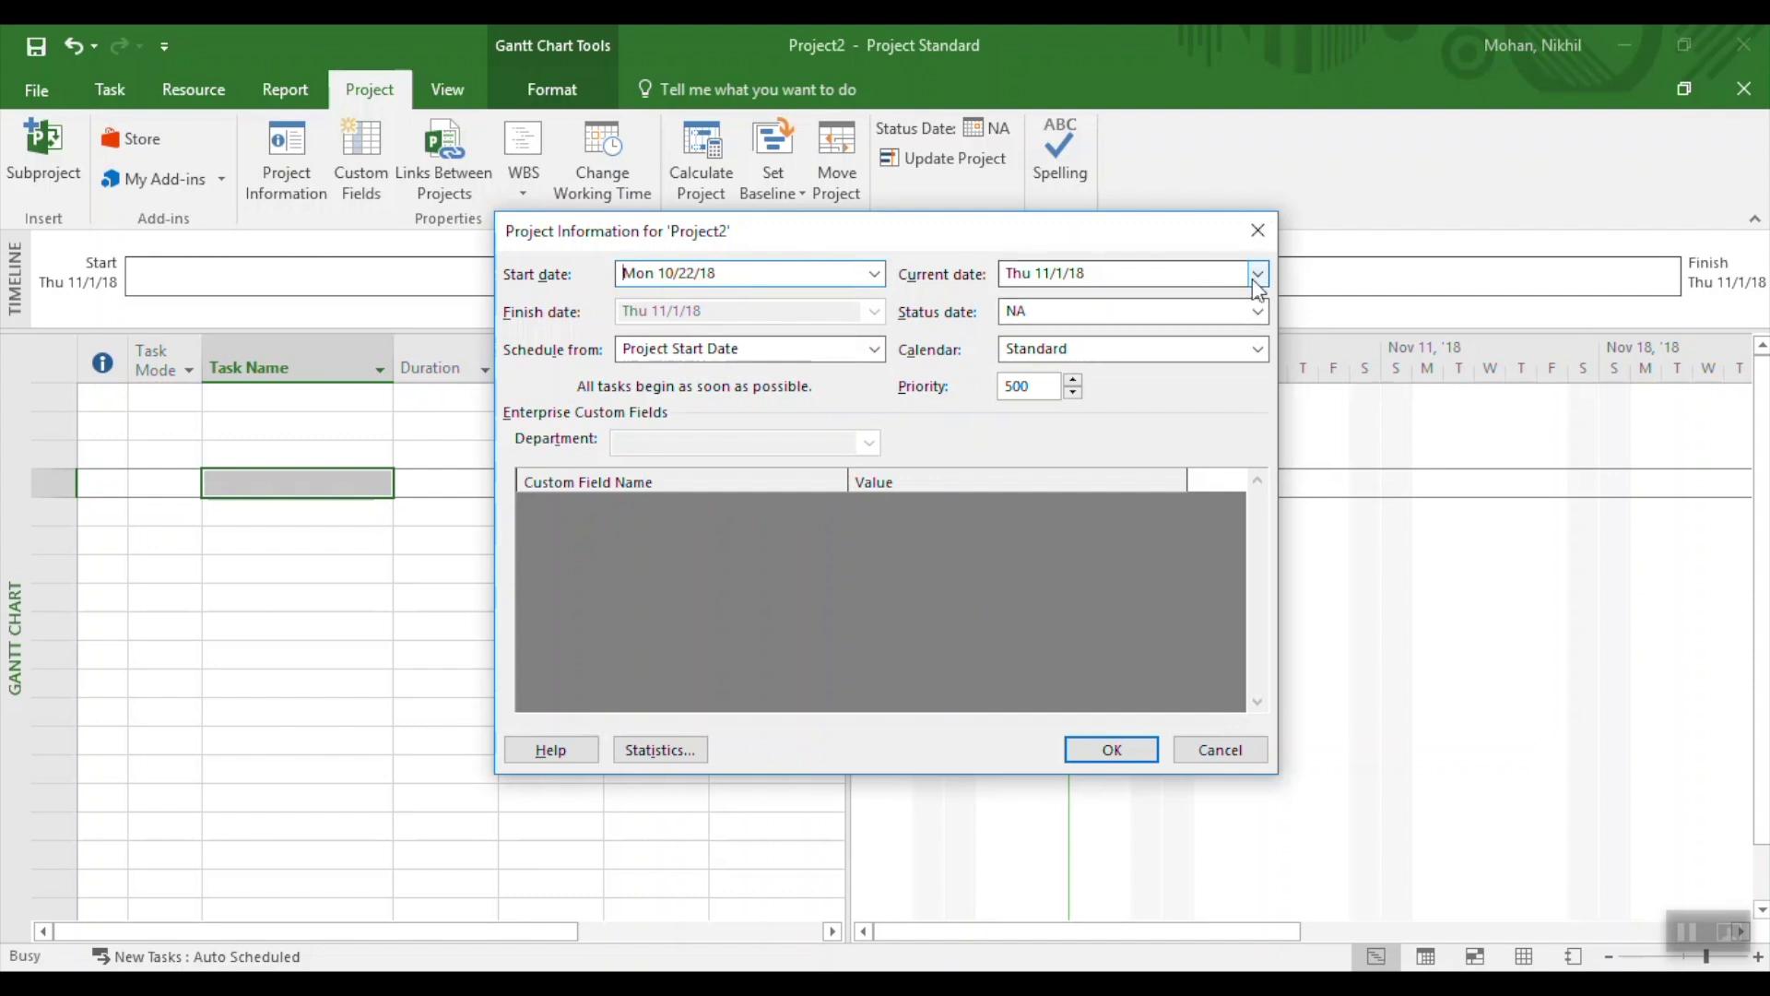
pyautogui.click(1100, 758)
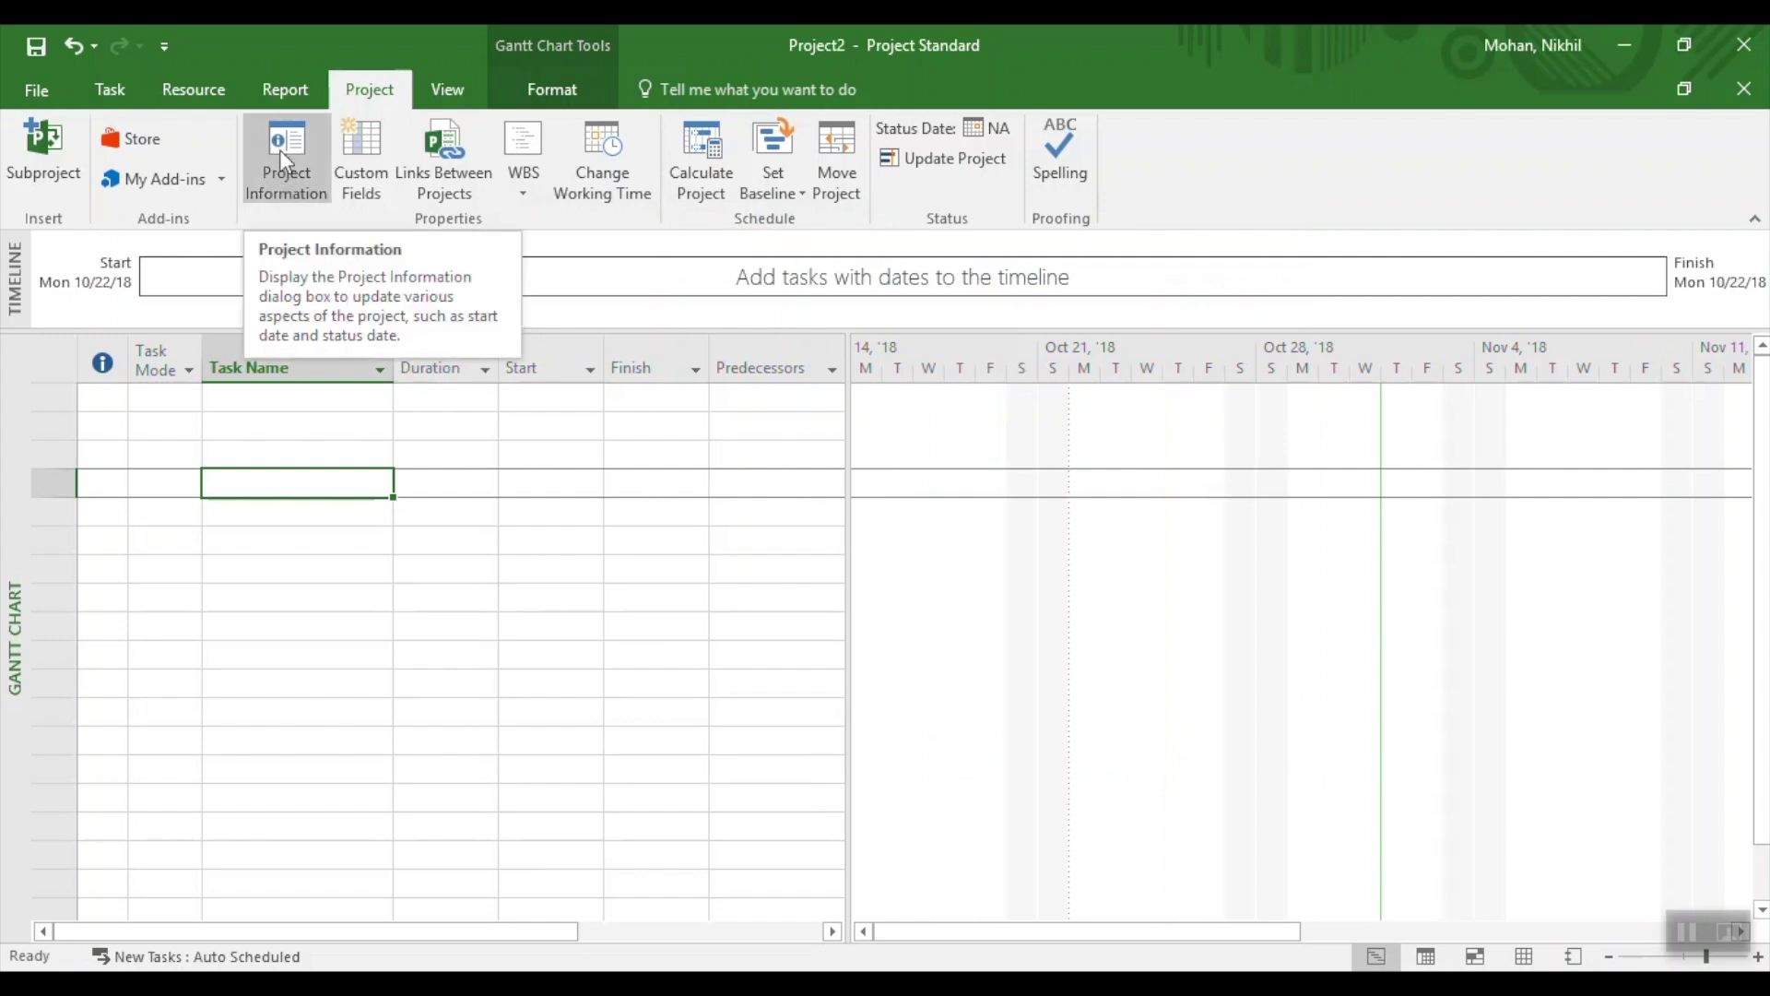
# - Add the tasks "2 Week Project" and "Week 01" in the first two rows of the task list
pyautogui.click(270, 395)
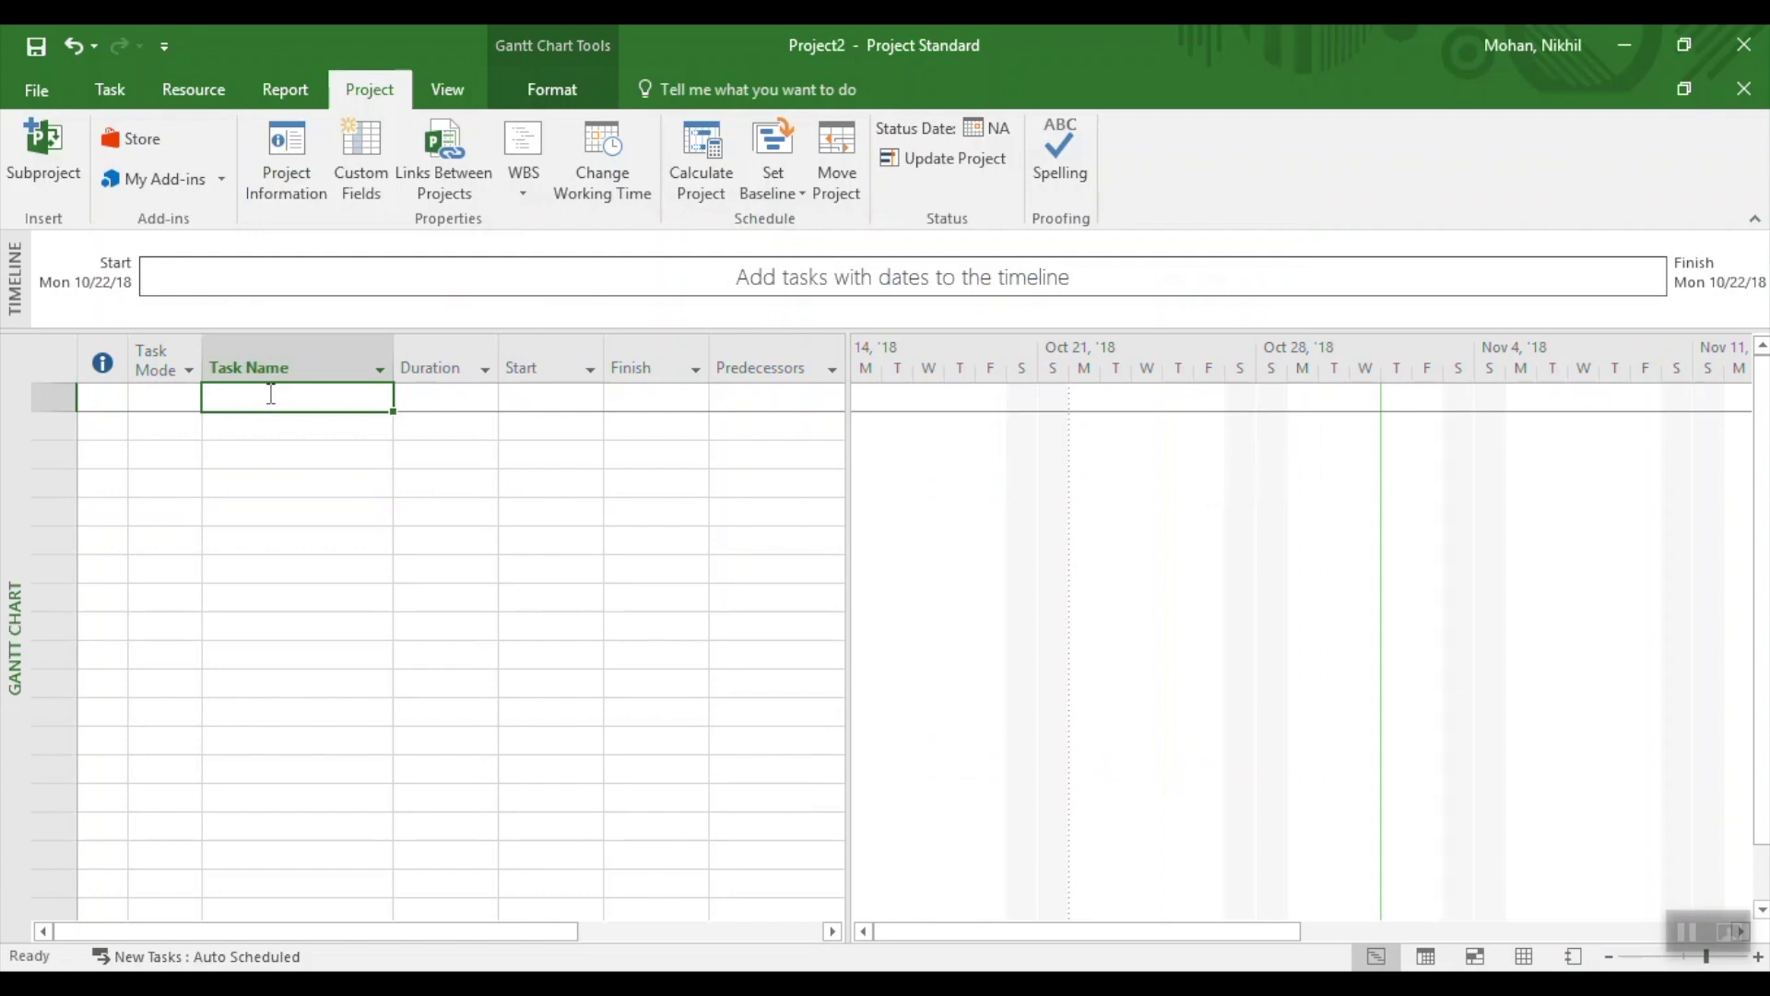
pyautogui.write('2 Week Project')
pyautogui.press('Return')
pyautogui.write('Week 01')
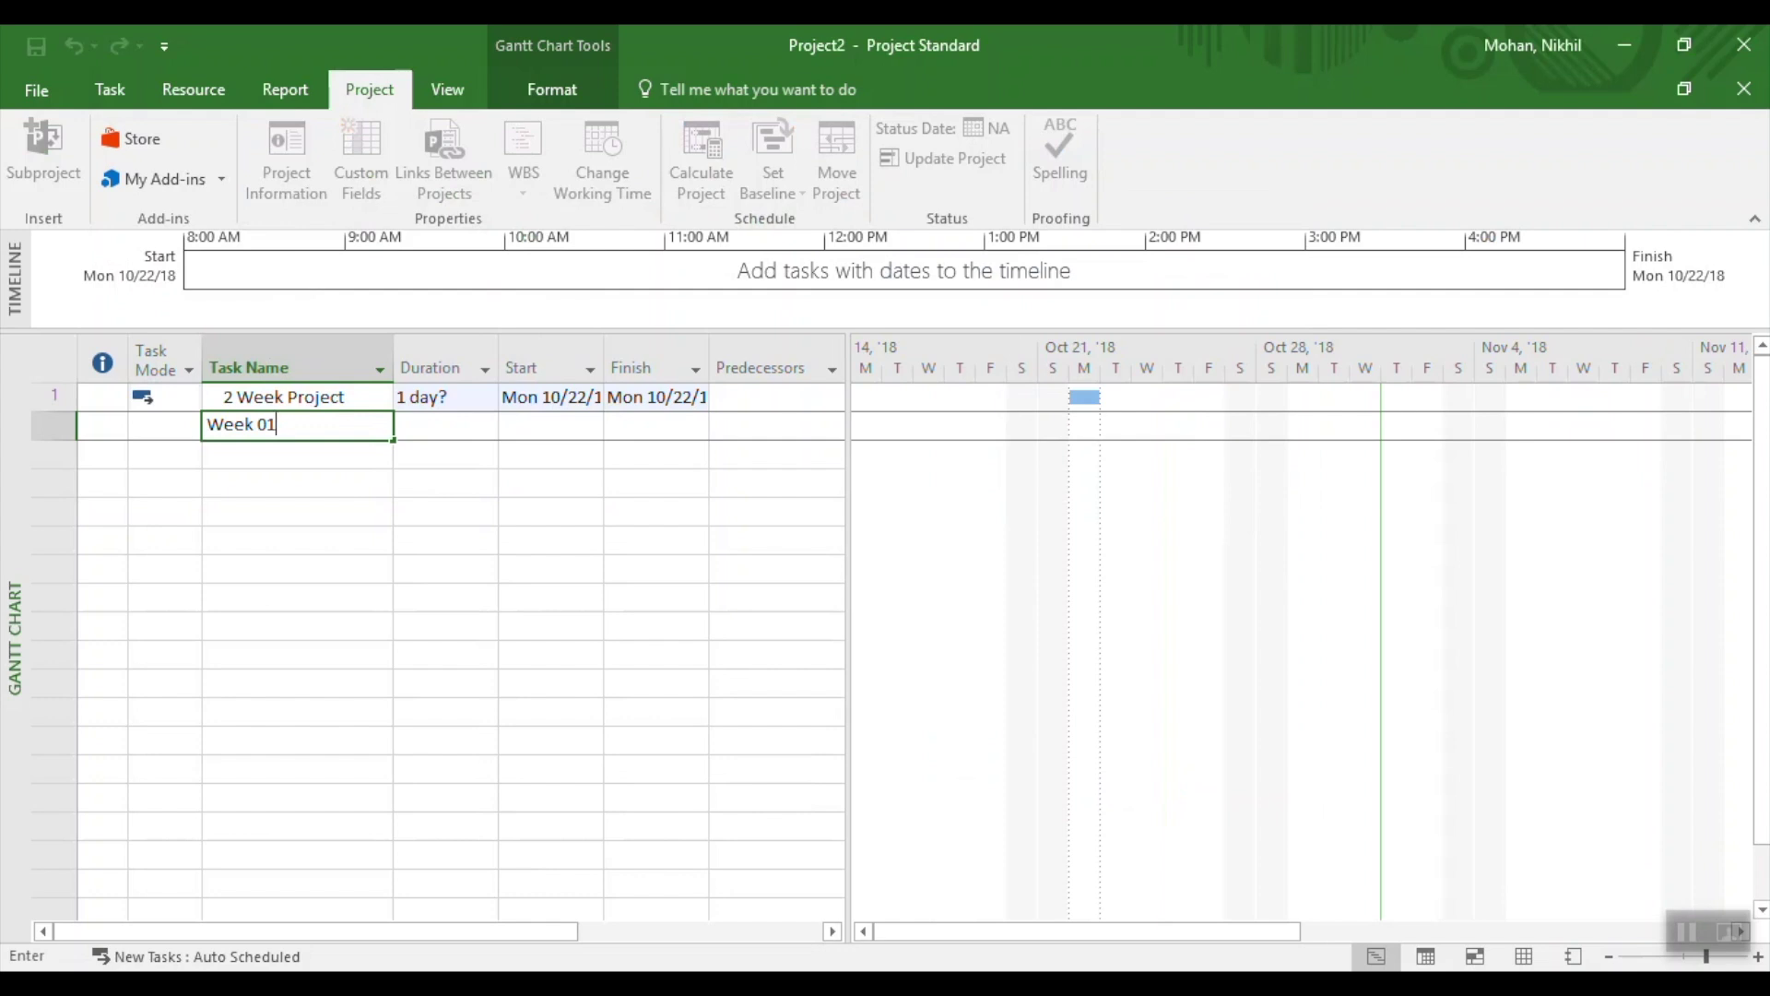
pyautogui.press('Return')
# - Add five tasks named Day 01, Day 02, Day 03, Day 04 and Day 05 below Week 01
pyautogui.write('Day 01')
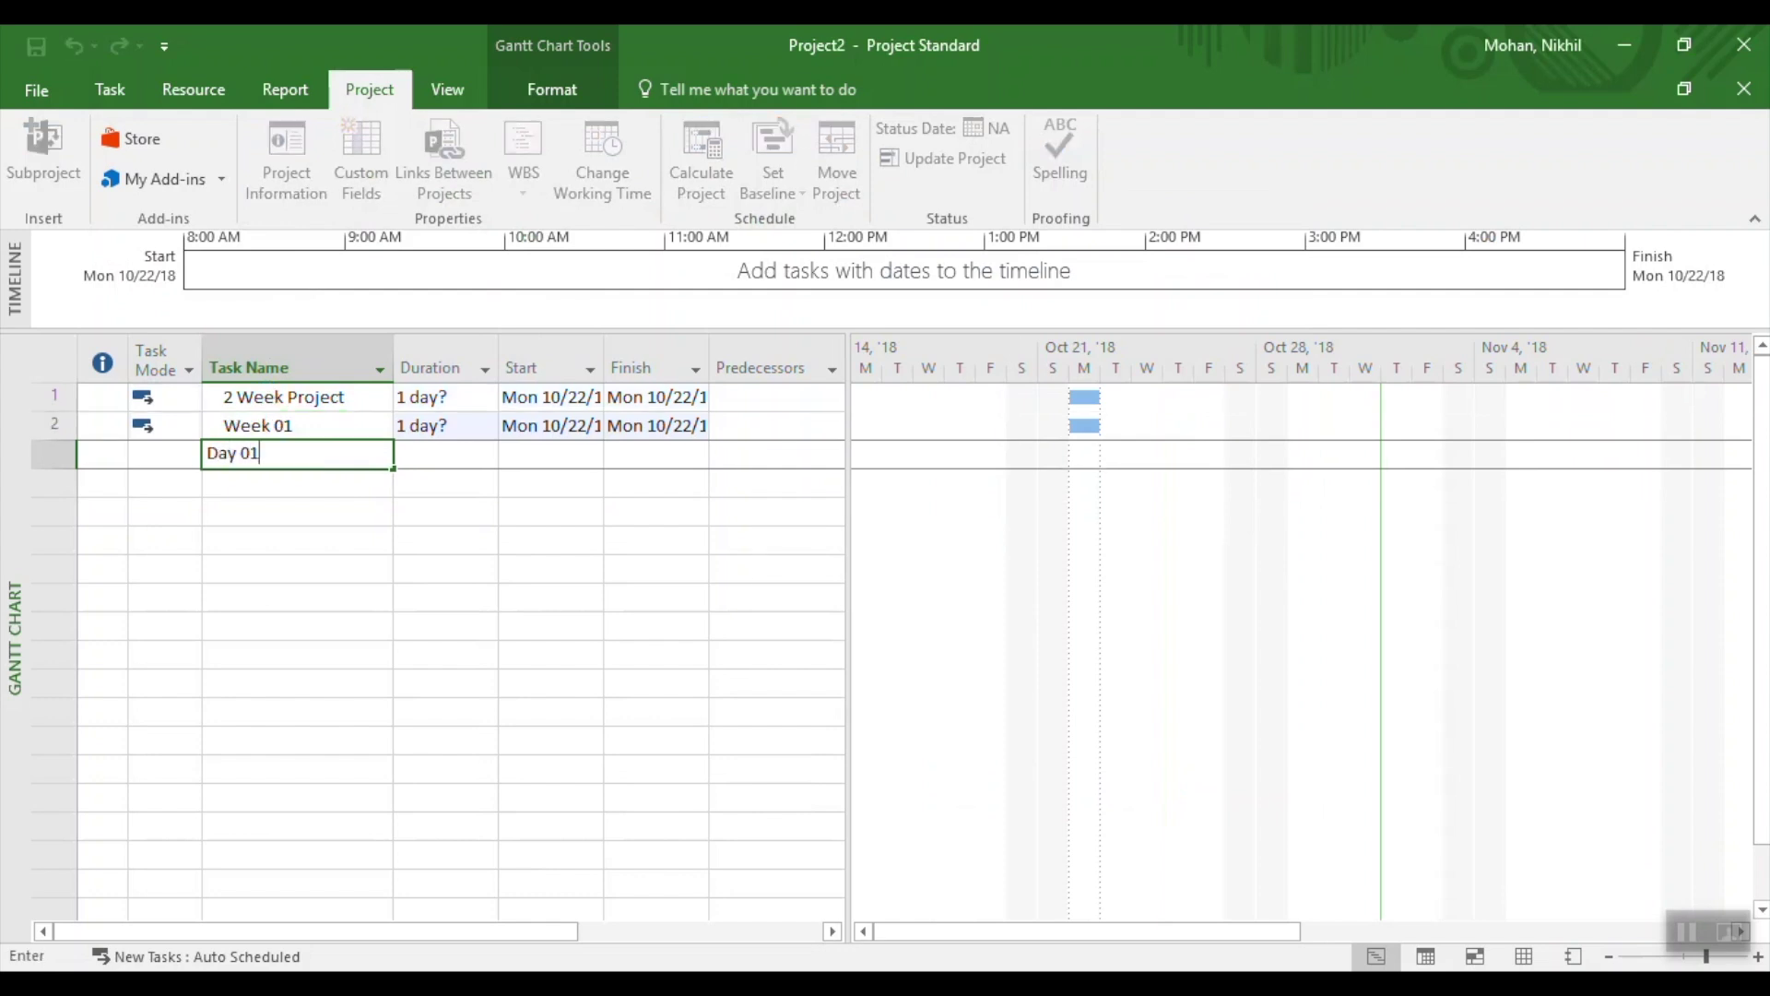
pyautogui.press('Return')
pyautogui.write('Day 02')
pyautogui.press('Return')
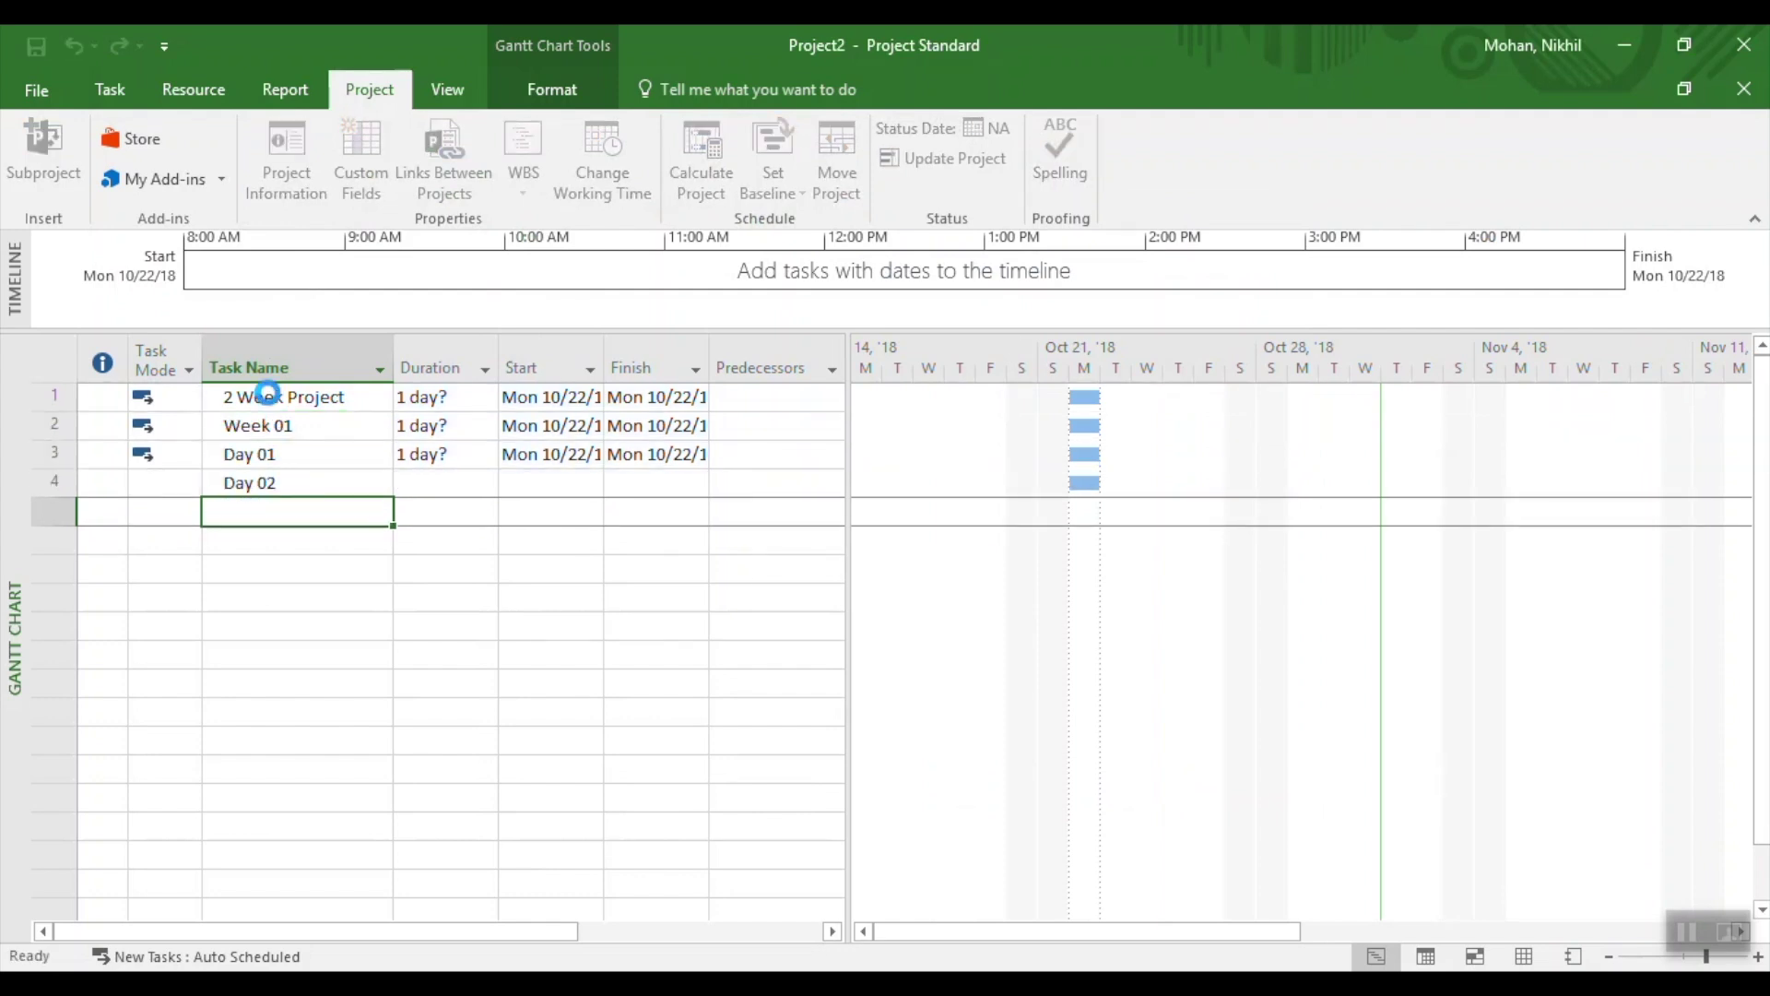
pyautogui.write('Day 03')
pyautogui.press('Return')
pyautogui.write('Day ')
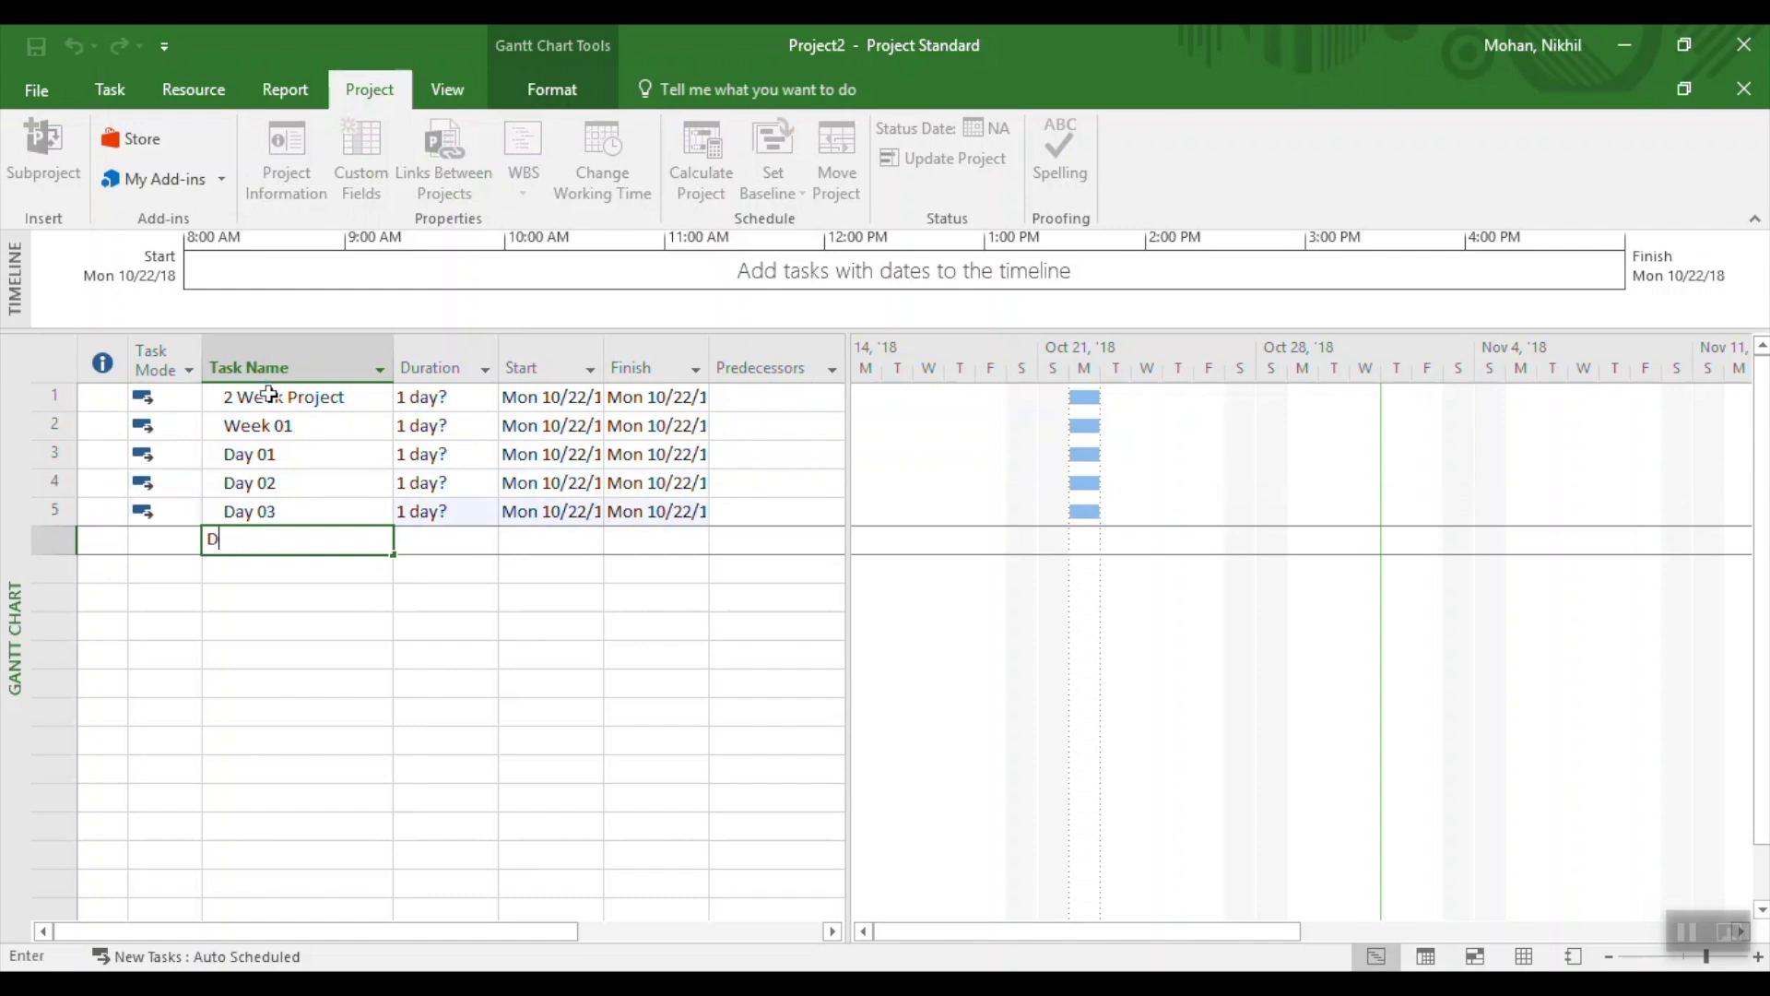
pyautogui.write('04')
pyautogui.press('Return')
pyautogui.write('Day 05')
pyautogui.press('Return')
# - Copy Week 01 with its five day tasks to the rows below Day 05 and rename the copied week as Week 02
pyautogui.moveTo(270, 426); pyautogui.dragTo(265, 573)
pyautogui.hotkey('ctrl', 'c')
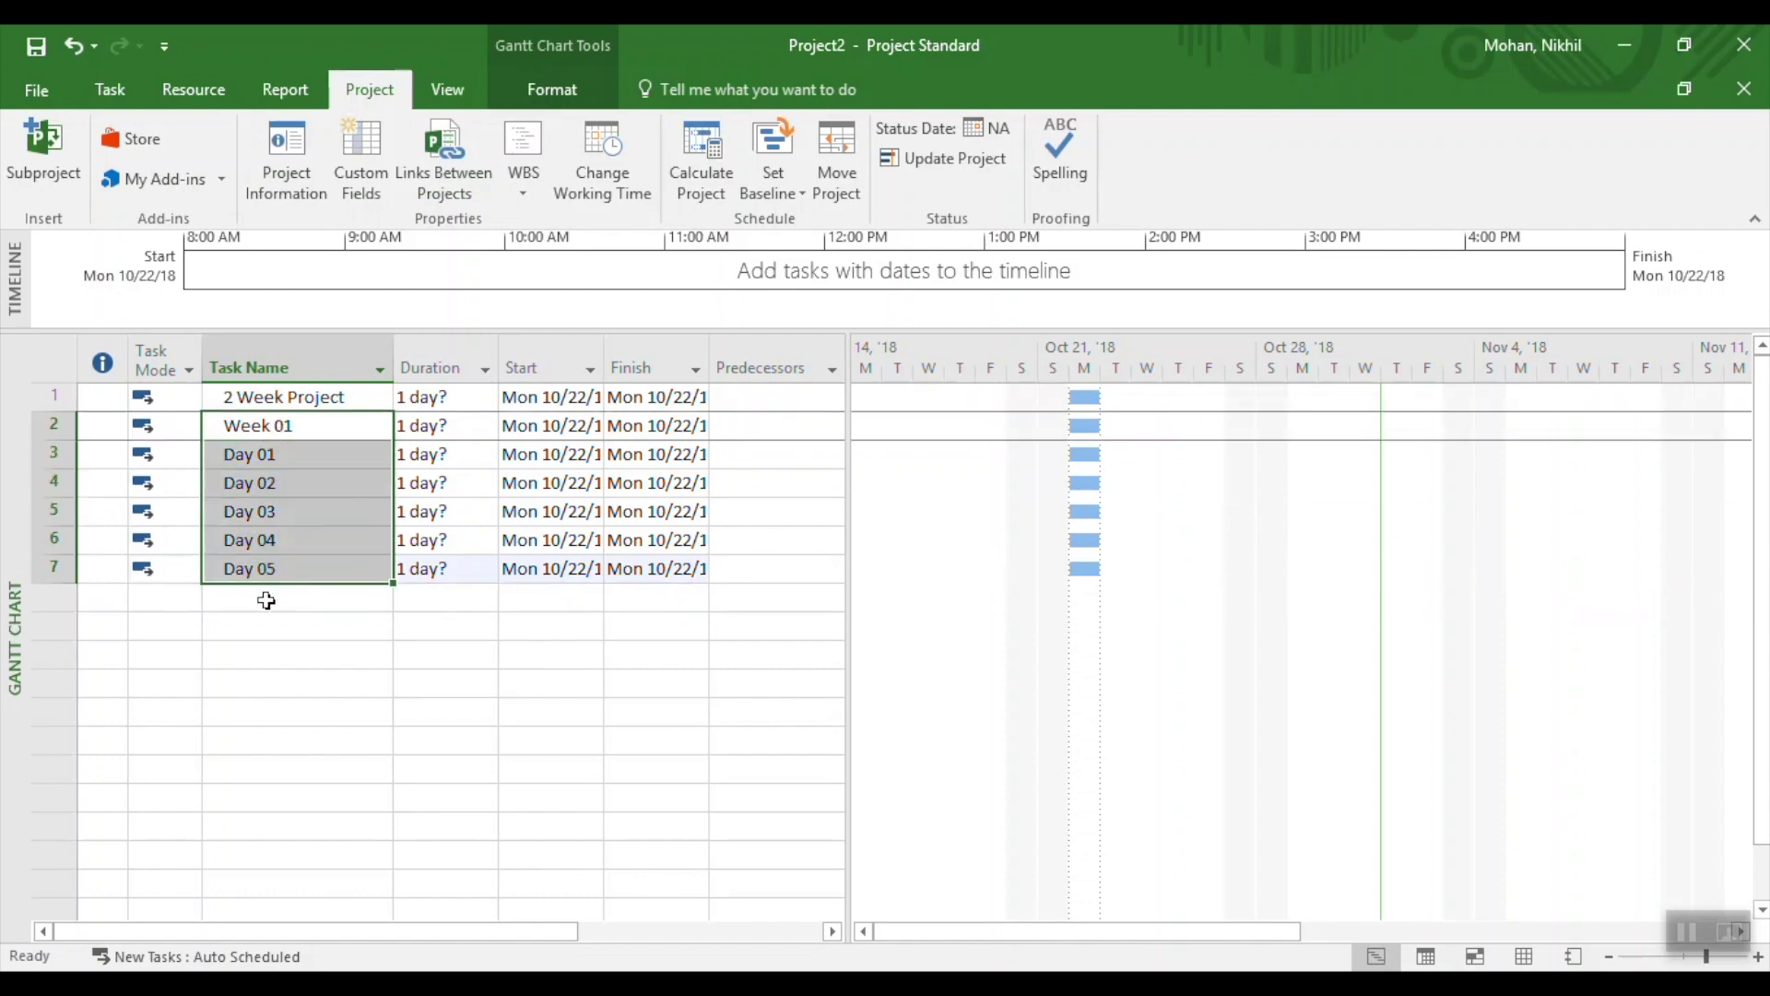
pyautogui.click(268, 601)
pyautogui.hotkey('ctrl', 'v')
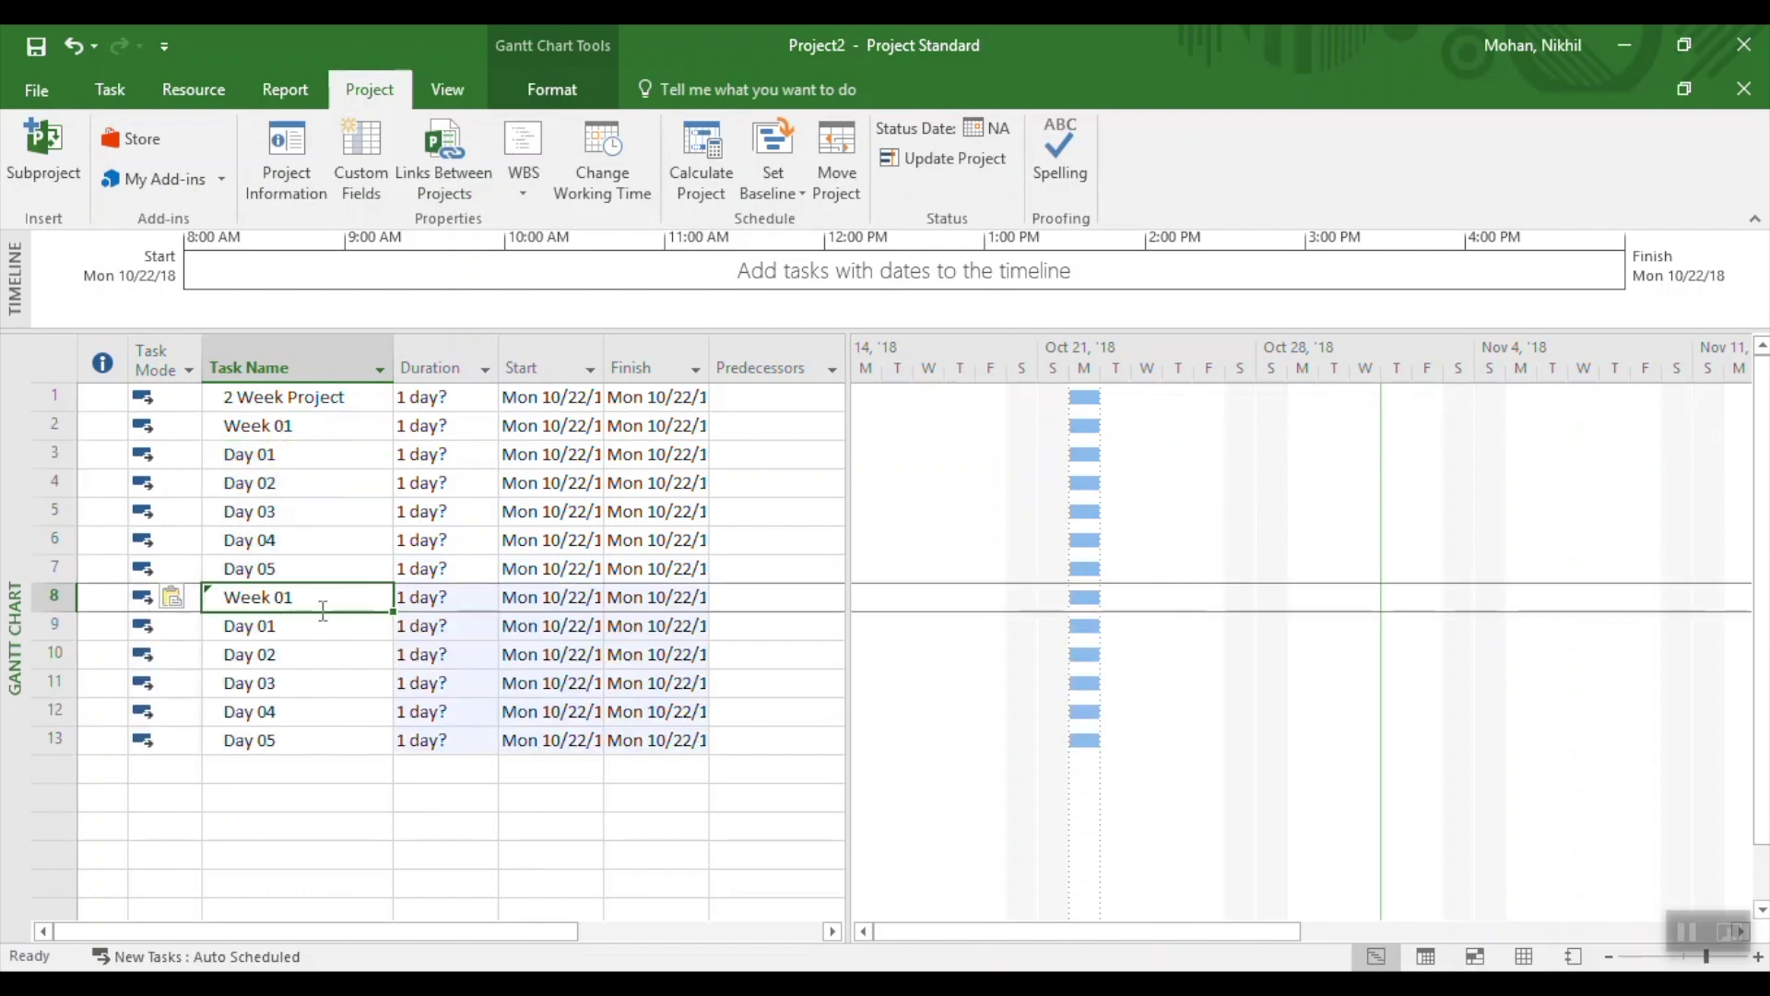
pyautogui.press('F2')
pyautogui.press('BackSpace')
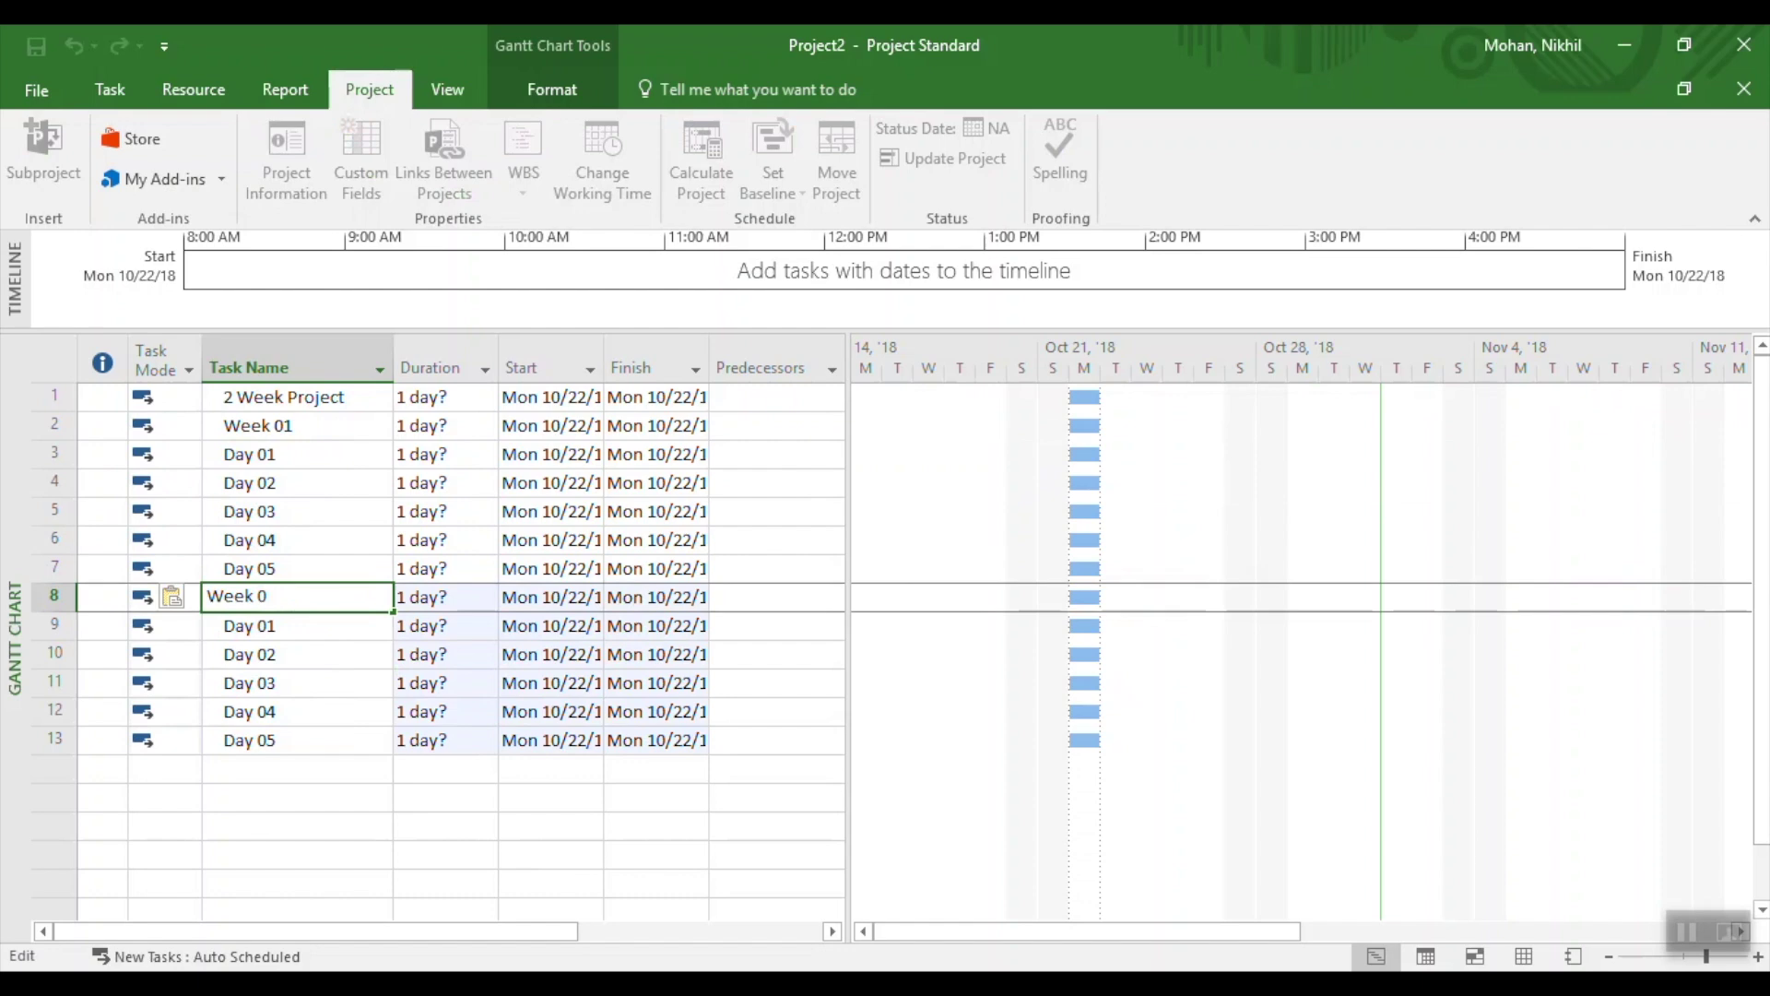
pyautogui.write('2')
pyautogui.press('Return')
# - Indent all tasks from Week 01 through the last Day 05 to make them subtasks of 2 Week Project
pyautogui.moveTo(325, 421); pyautogui.dragTo(277, 738)
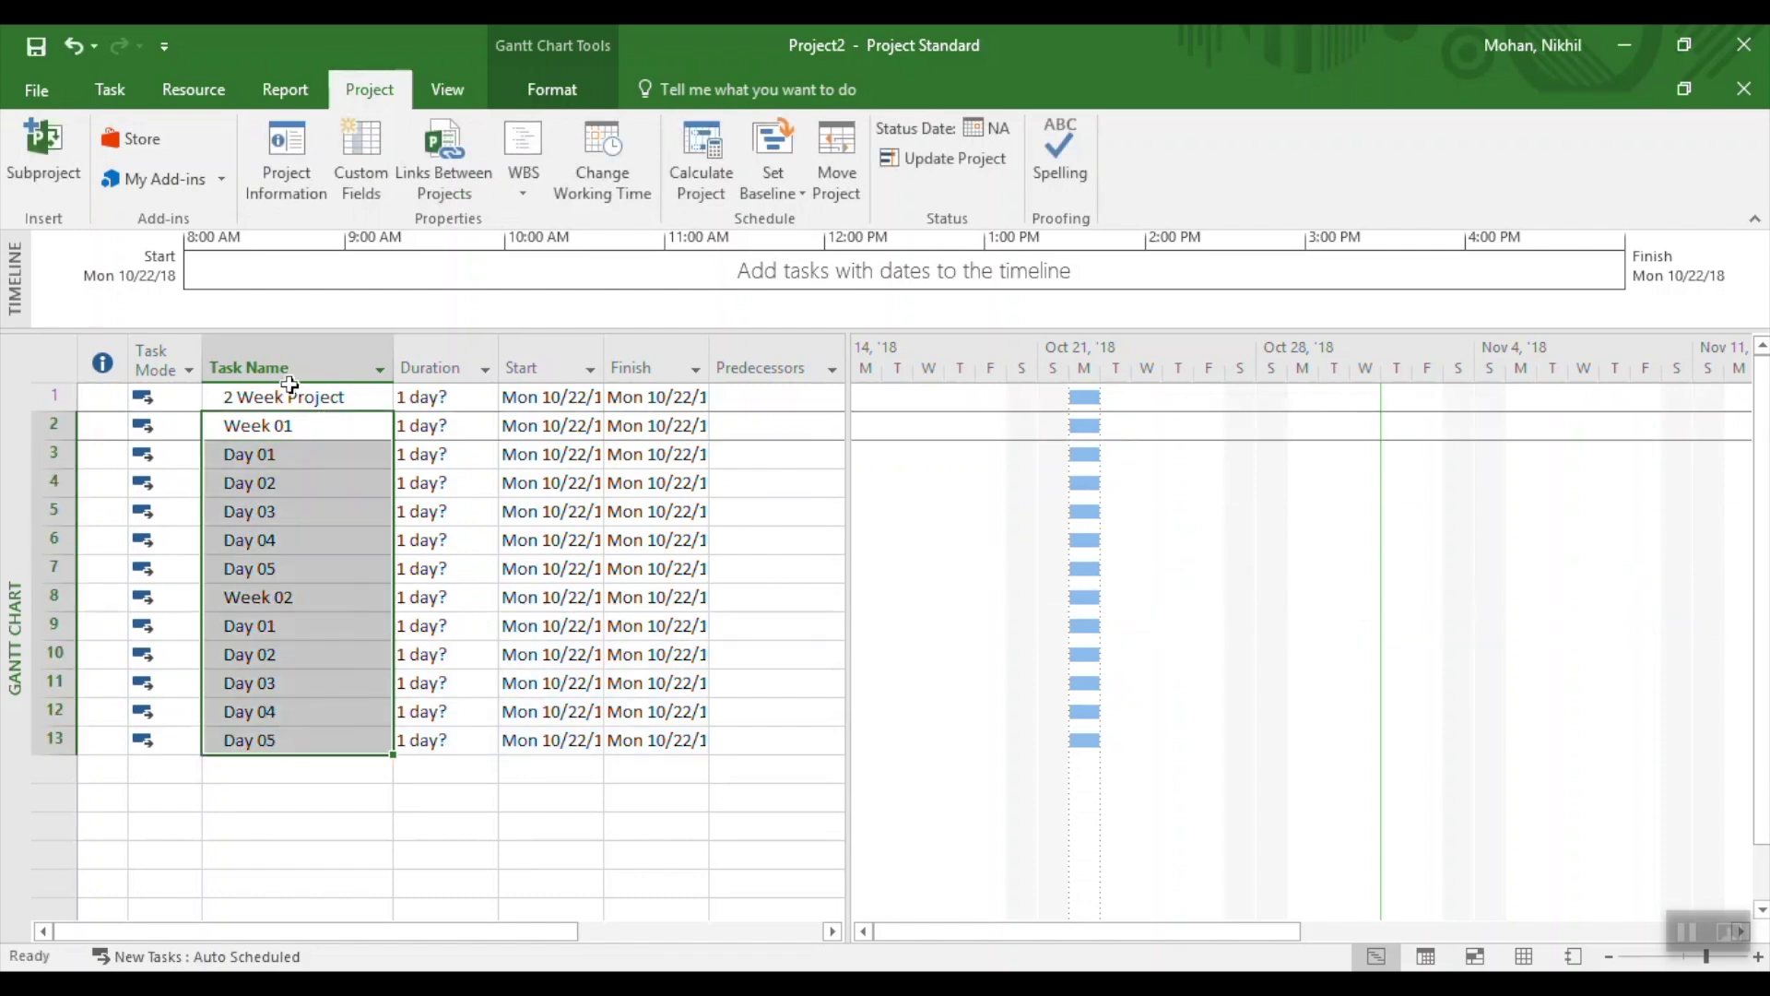
pyautogui.click(105, 83)
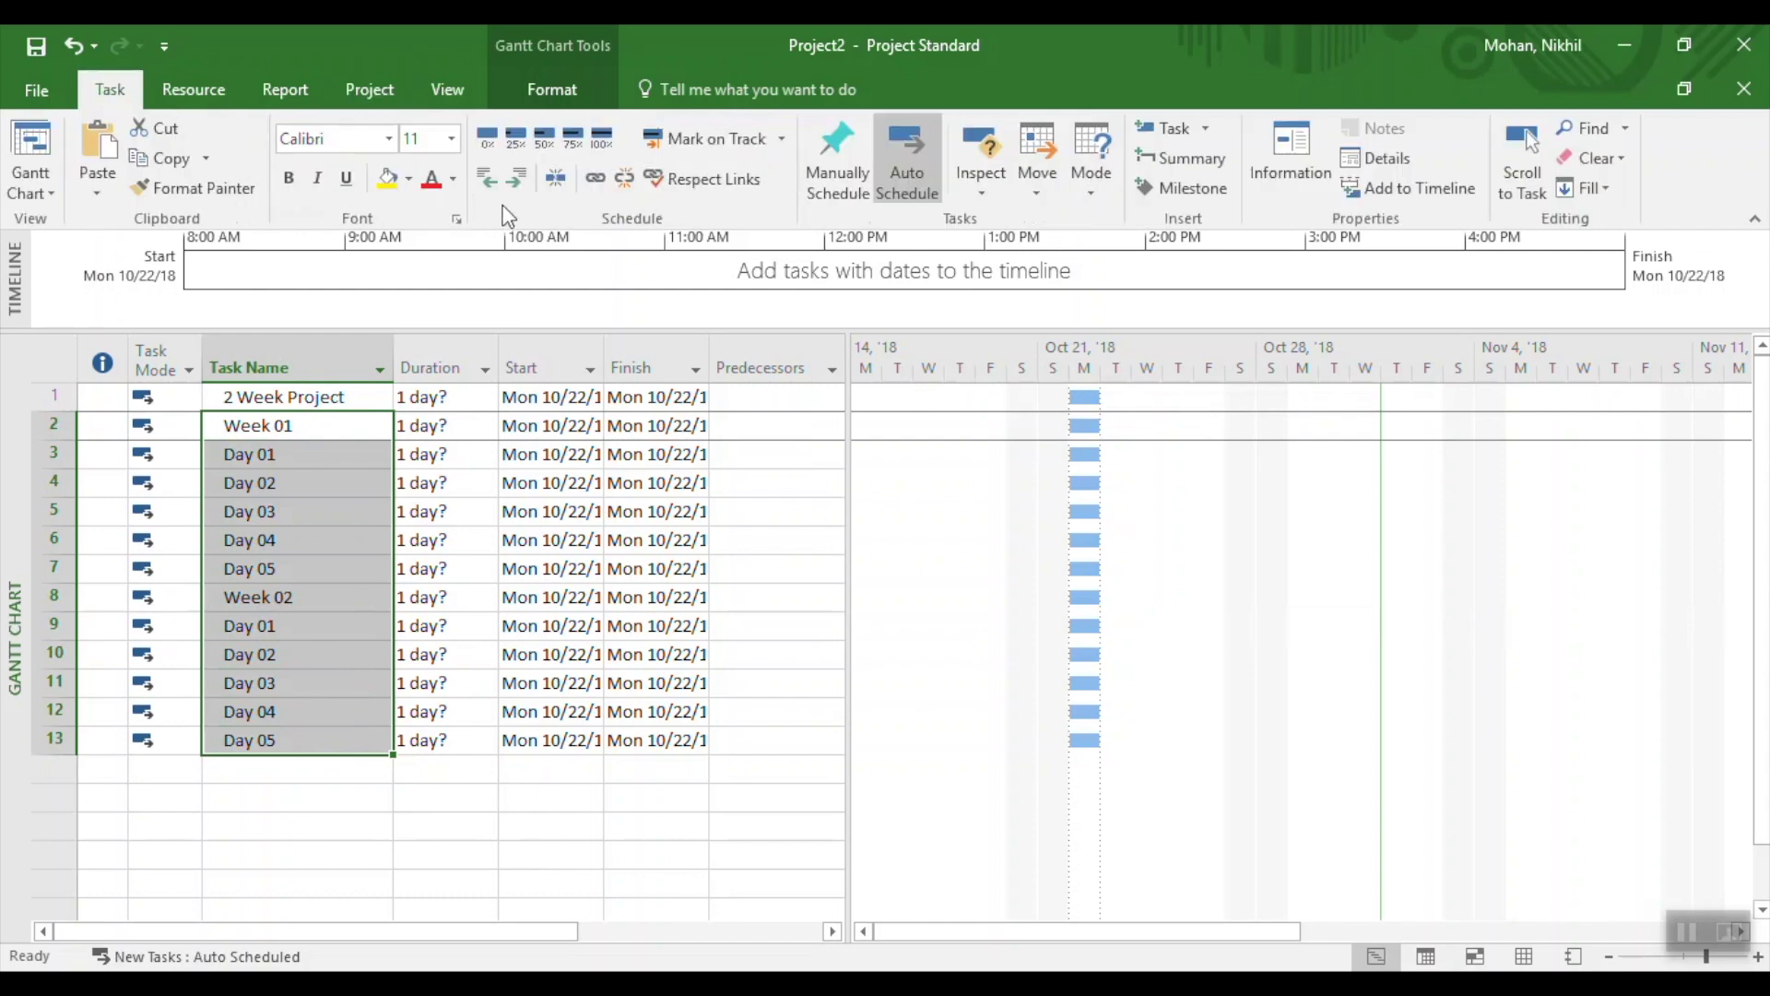
pyautogui.click(516, 177)
# - Indent the Day 01 to Day 05 tasks one level further under Week 01 and under Week 02
pyautogui.moveTo(312, 461); pyautogui.dragTo(302, 564)
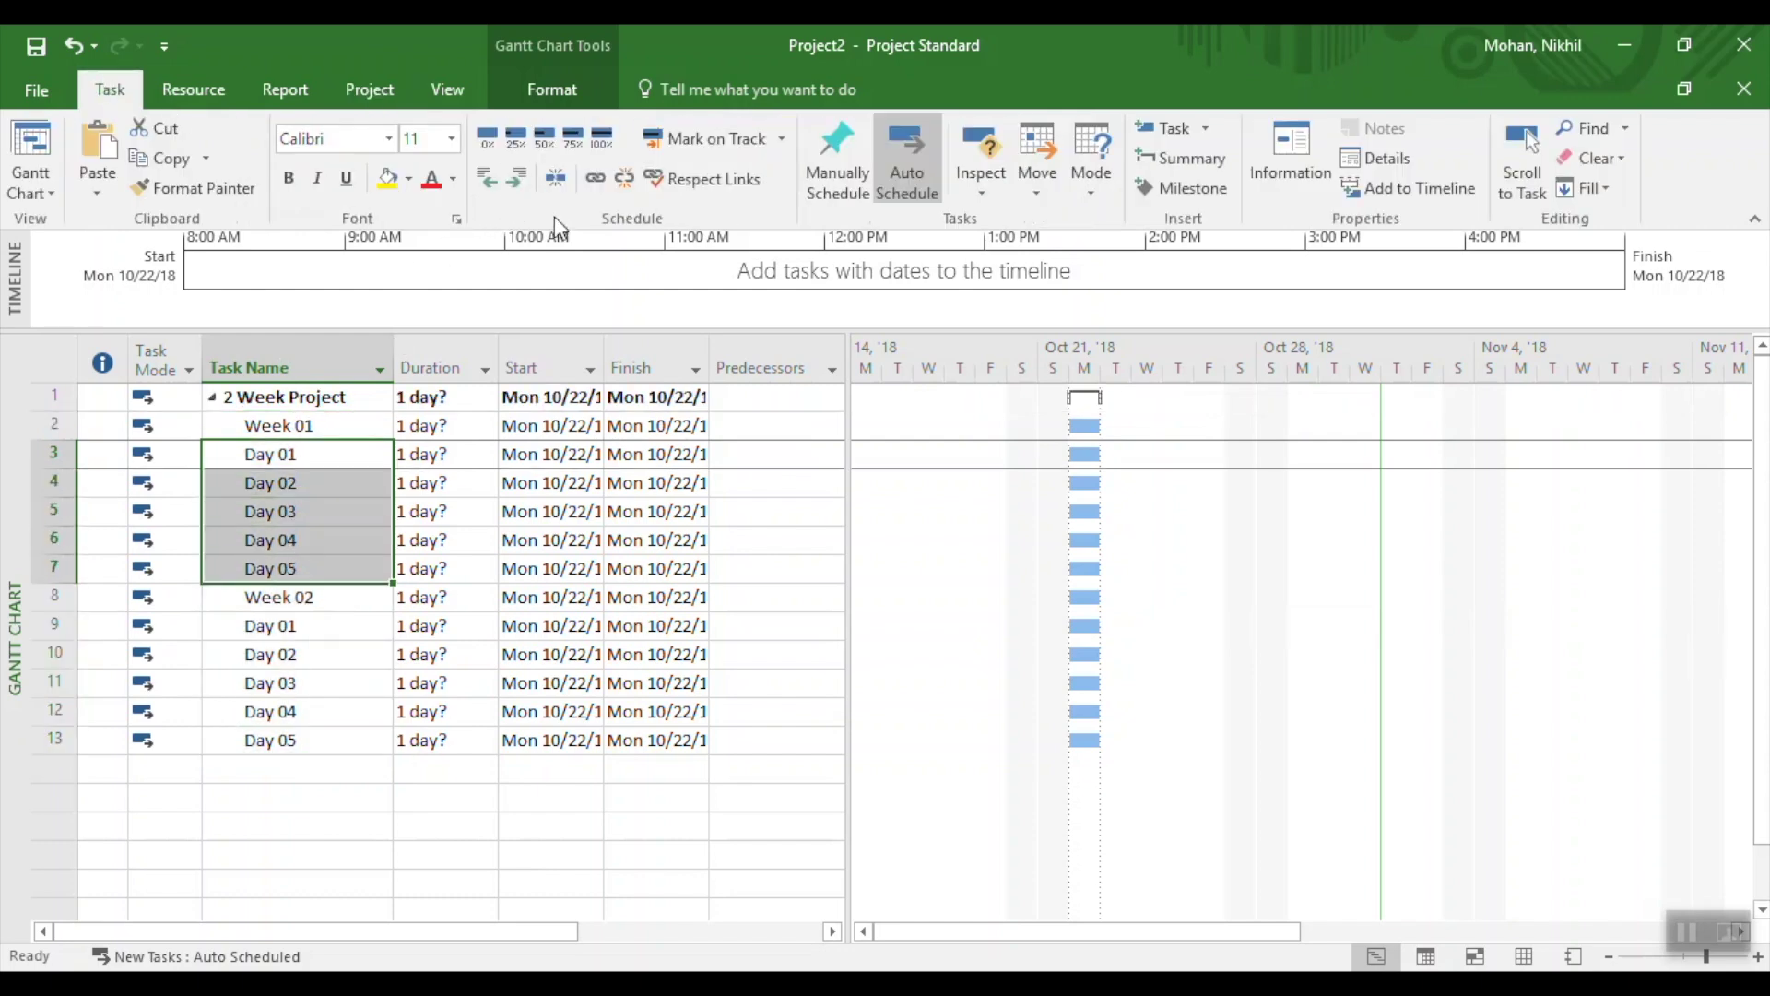
pyautogui.click(518, 175)
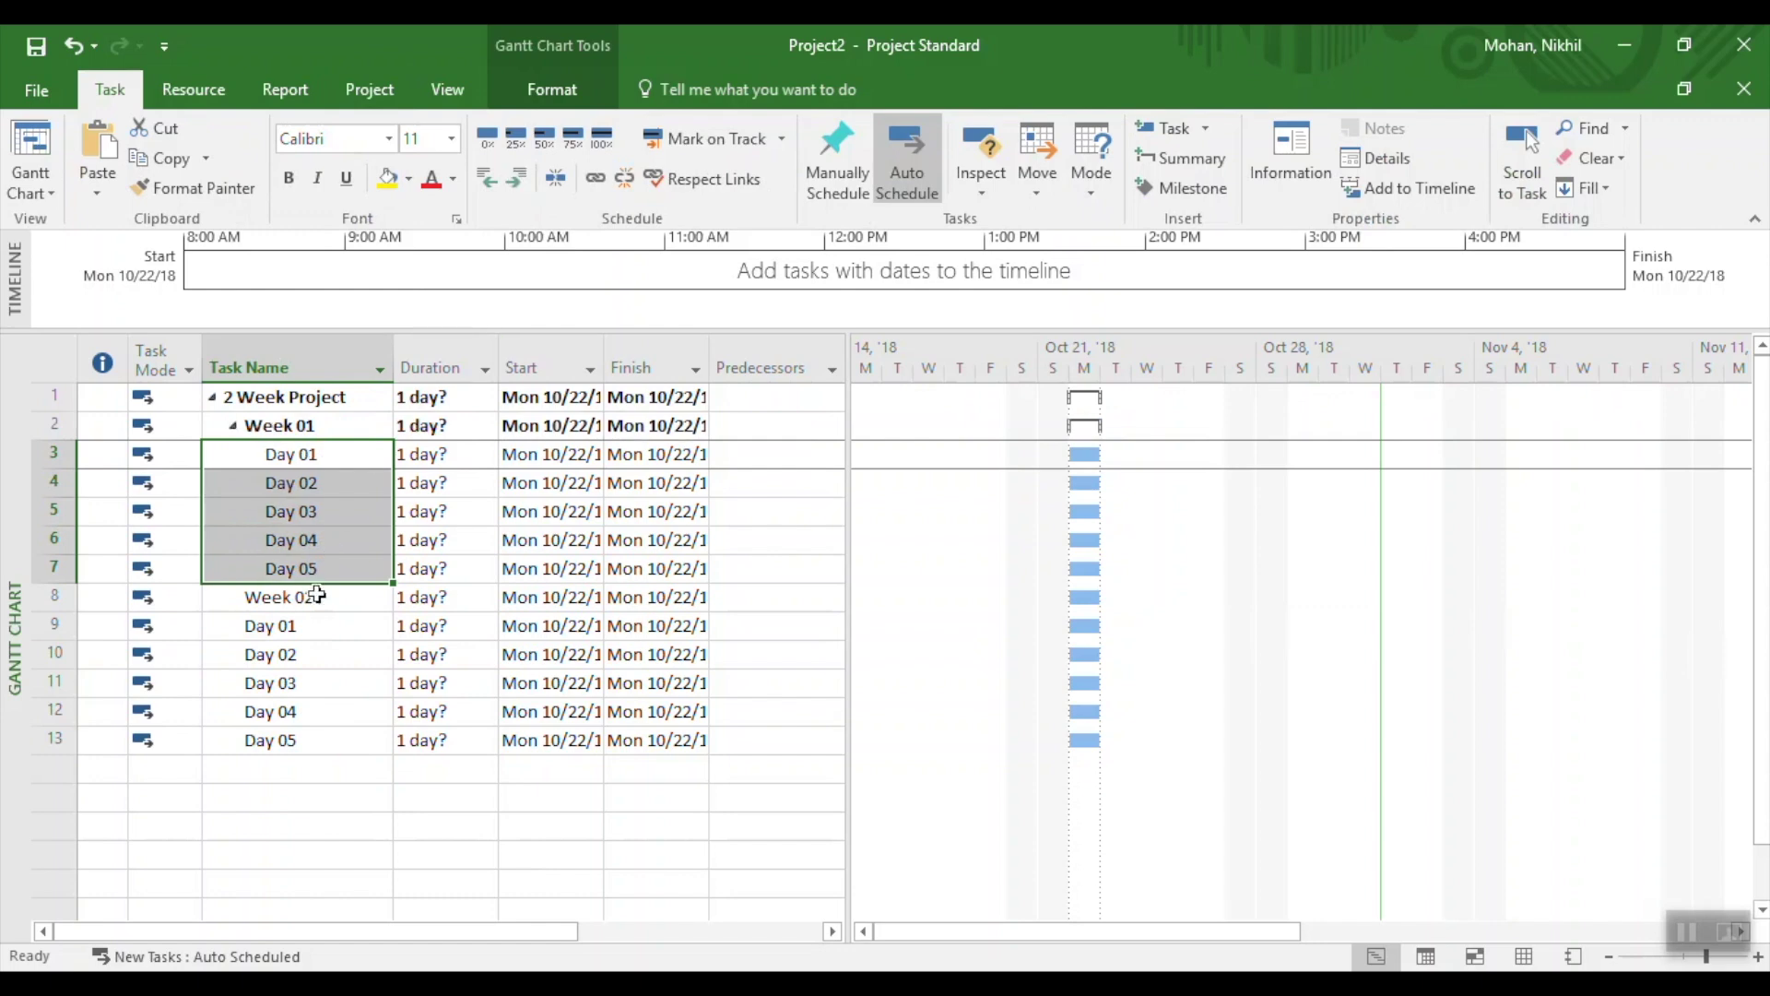
pyautogui.moveTo(302, 627); pyautogui.dragTo(281, 743)
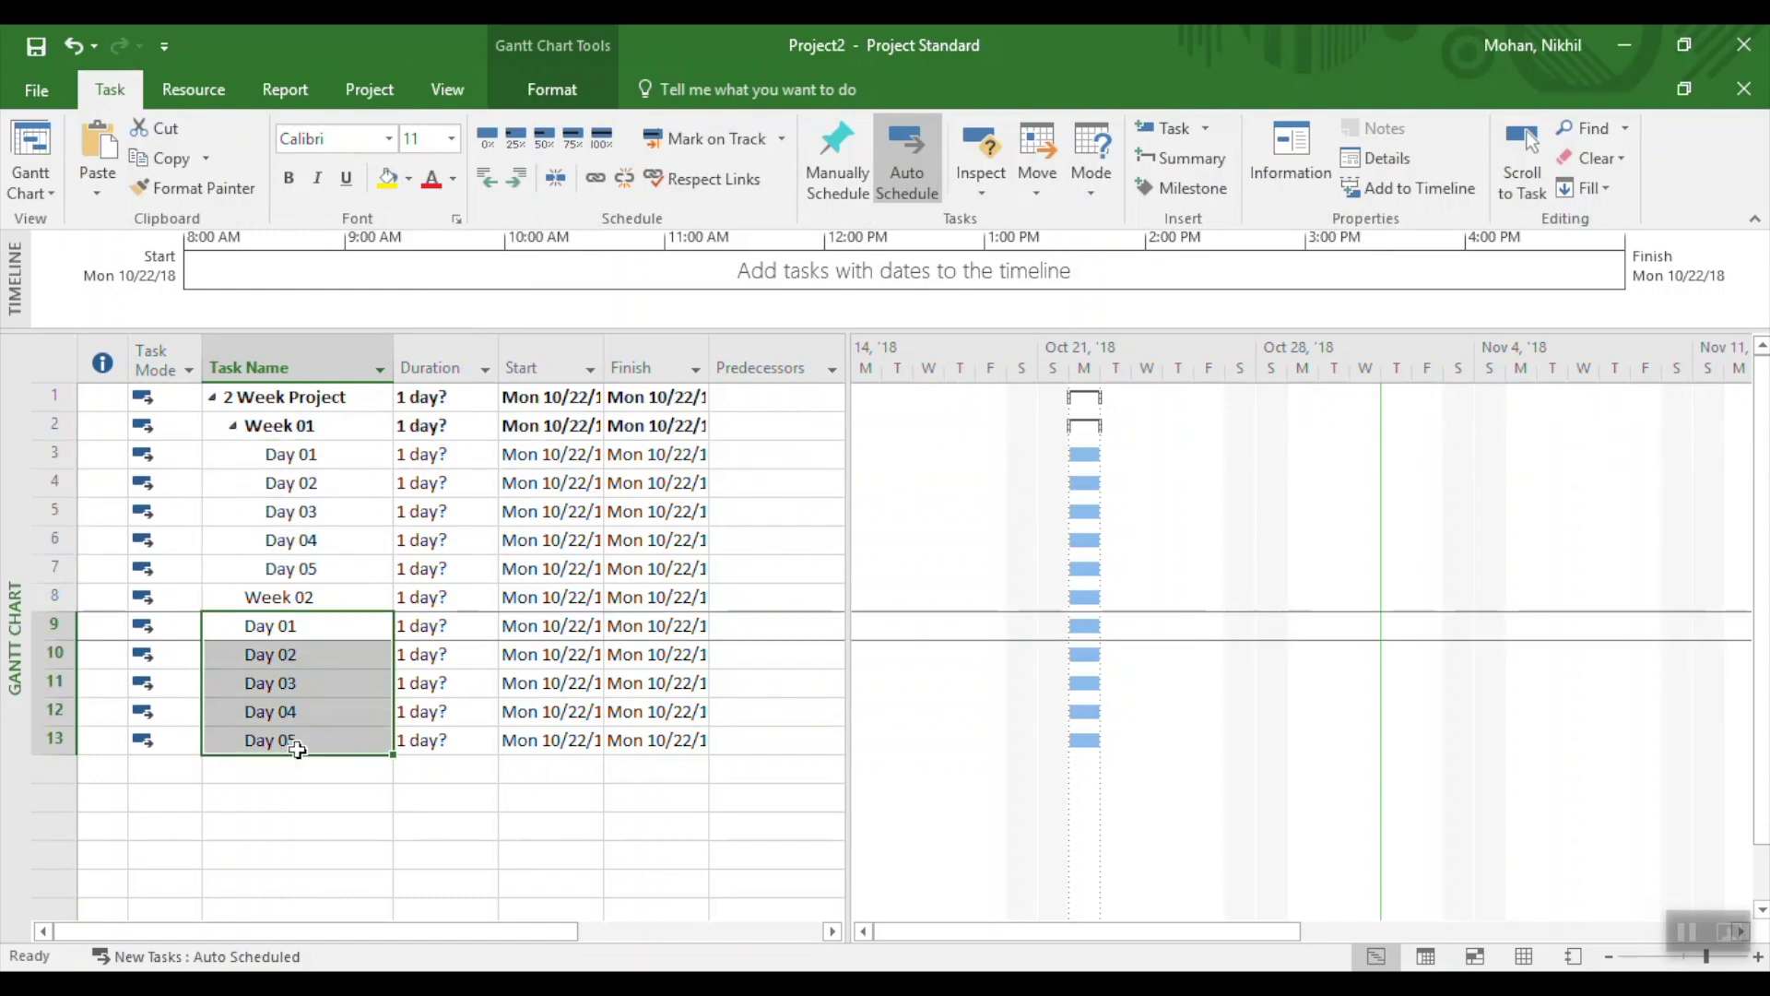
pyautogui.click(518, 173)
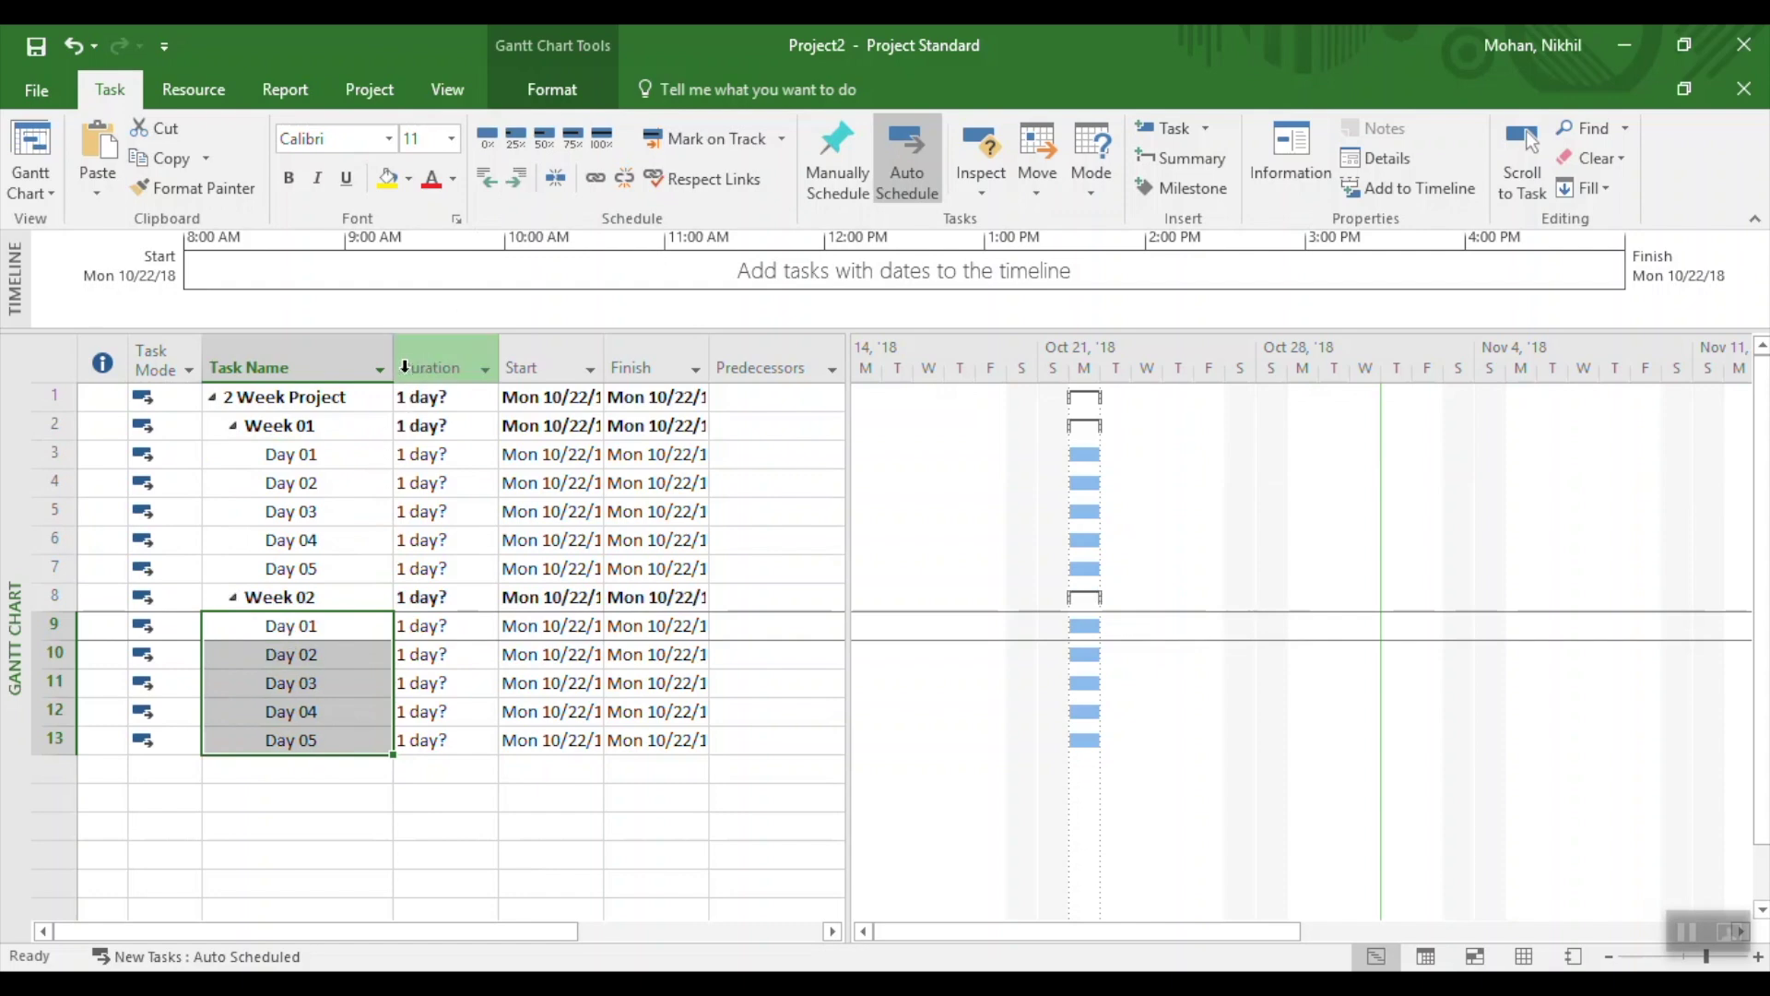
# - Set the duration to 1d for all tasks from the first Day 01 through the last Day 05 at once
pyautogui.click(291, 452)
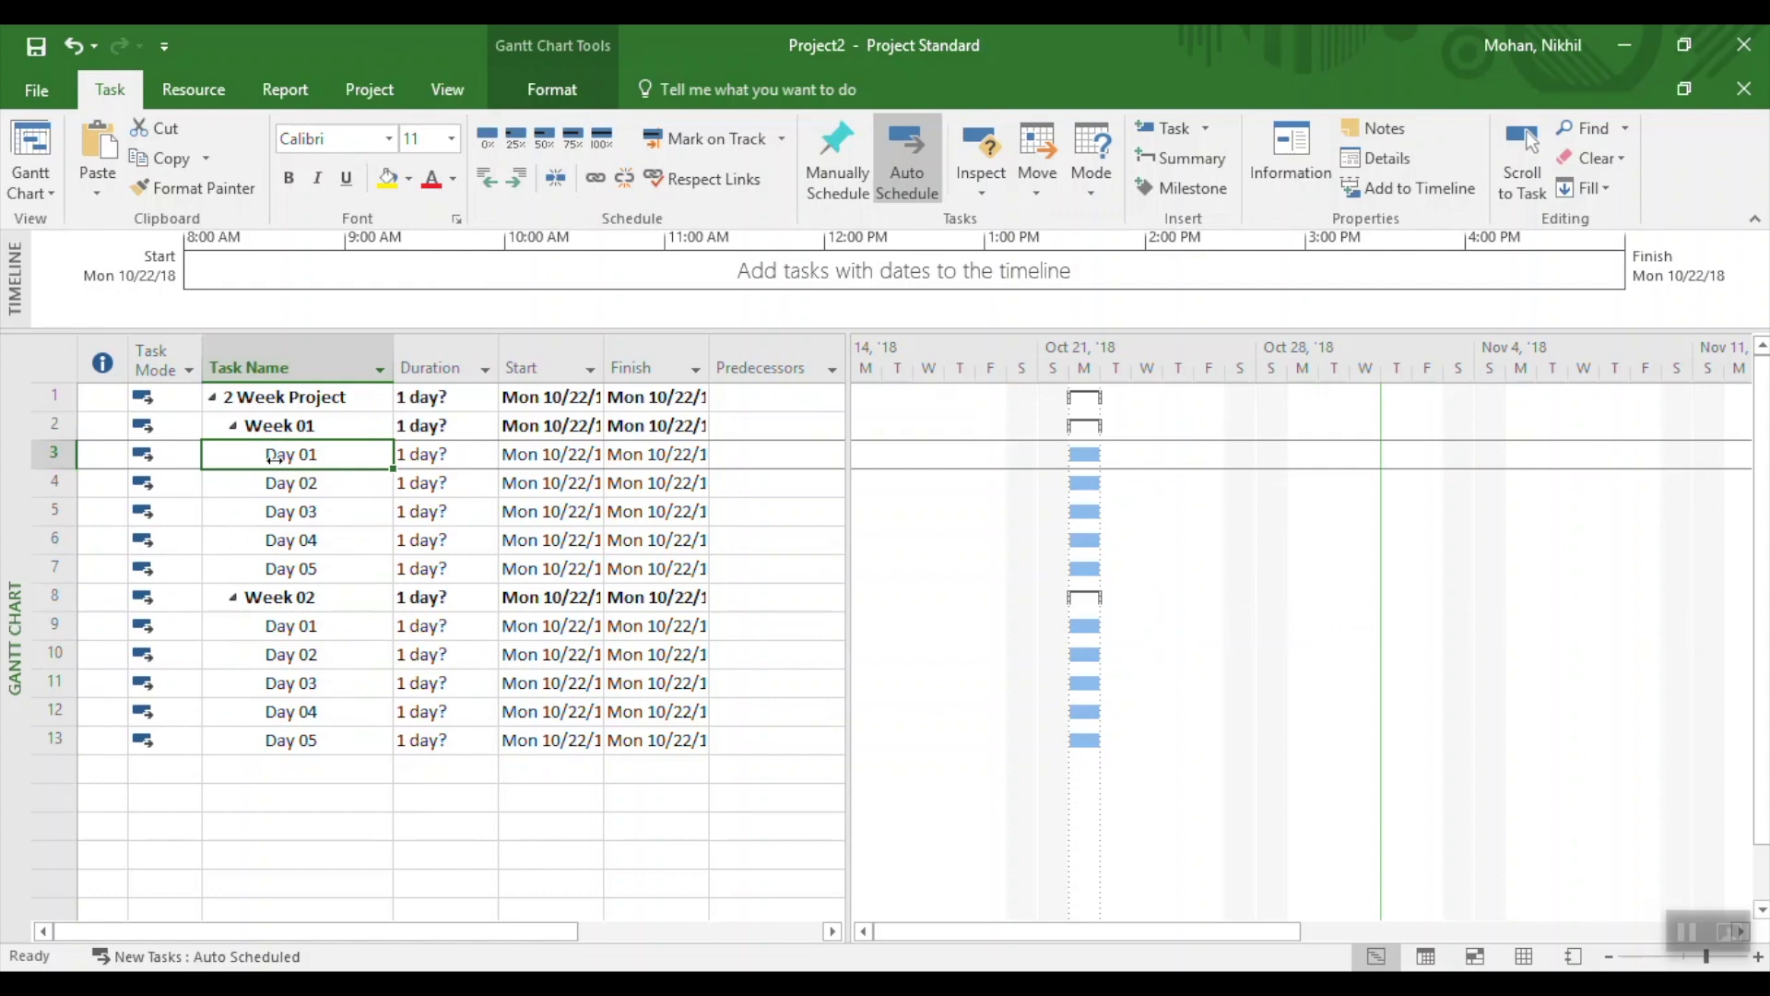
pyautogui.hotkey('shift', 'Down')
pyautogui.hotkey('shift', 'Down')
pyautogui.hotkey('shift', 'Down')
pyautogui.hotkey('shift', 'Down')
pyautogui.hotkey('shift', 'Down')
pyautogui.hotkey('shift', 'Down')
pyautogui.hotkey('shift', 'Down')
pyautogui.hotkey('shift', 'Down')
pyautogui.hotkey('shift', 'Down')
pyautogui.hotkey('shift', 'Down')
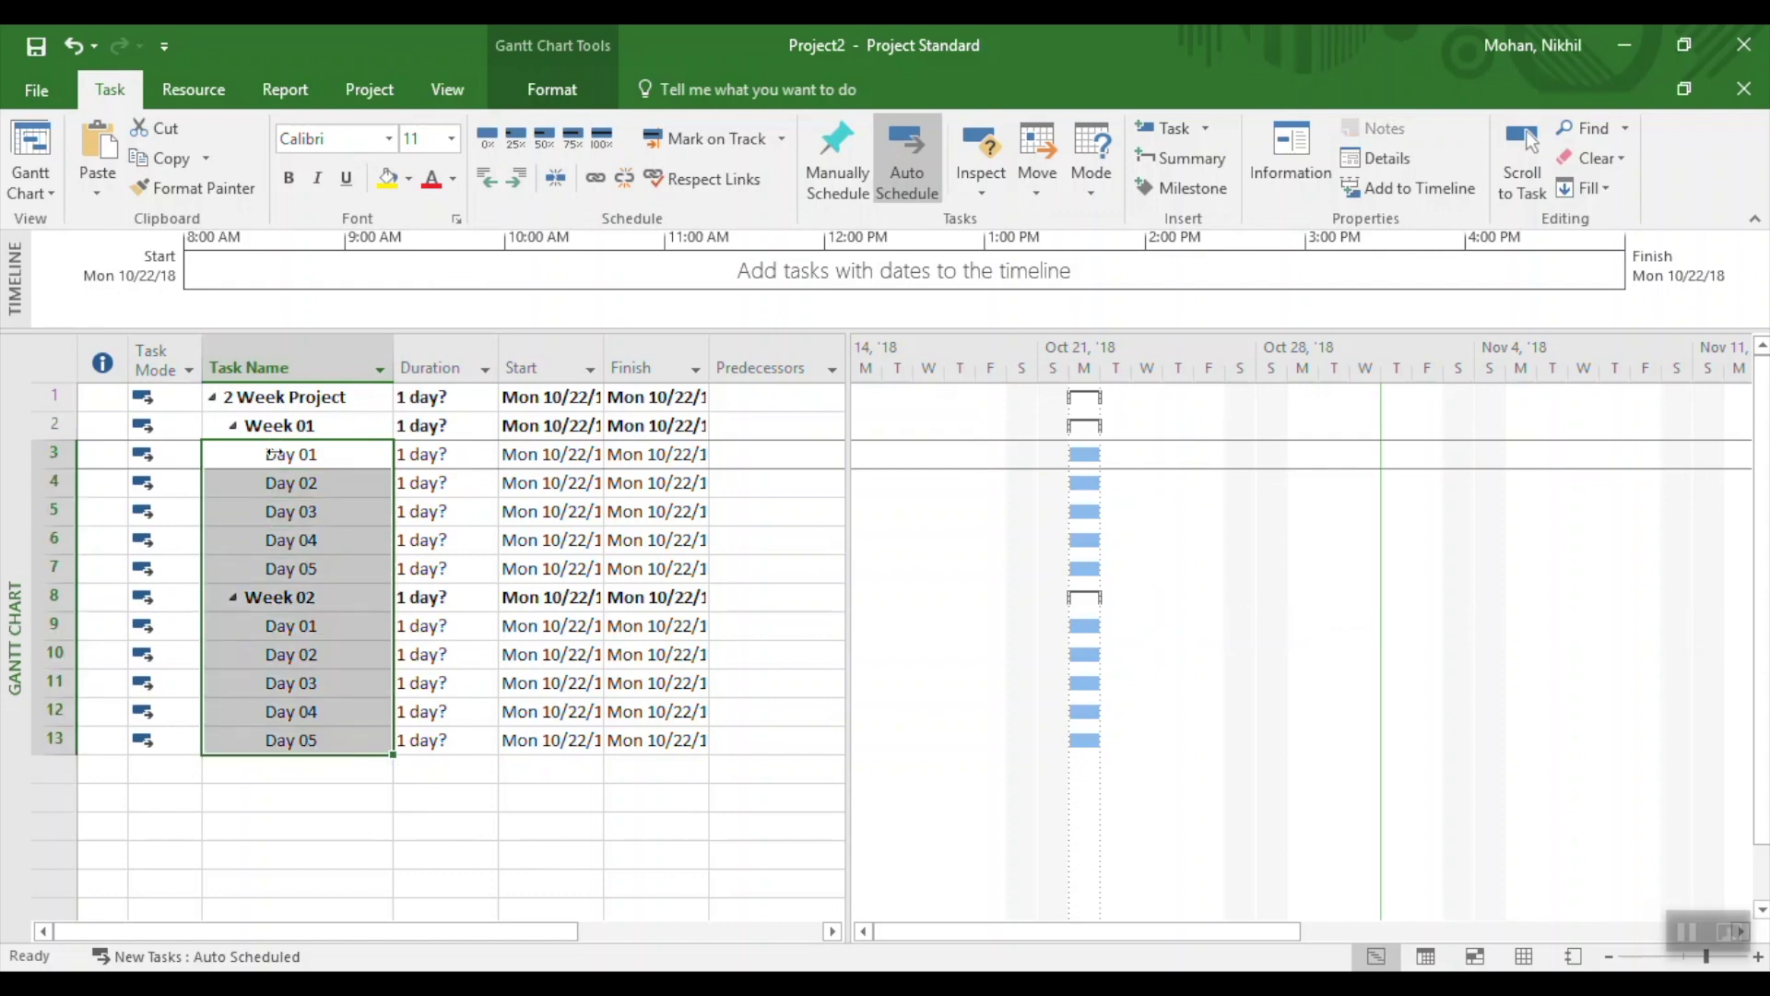
pyautogui.click(1293, 143)
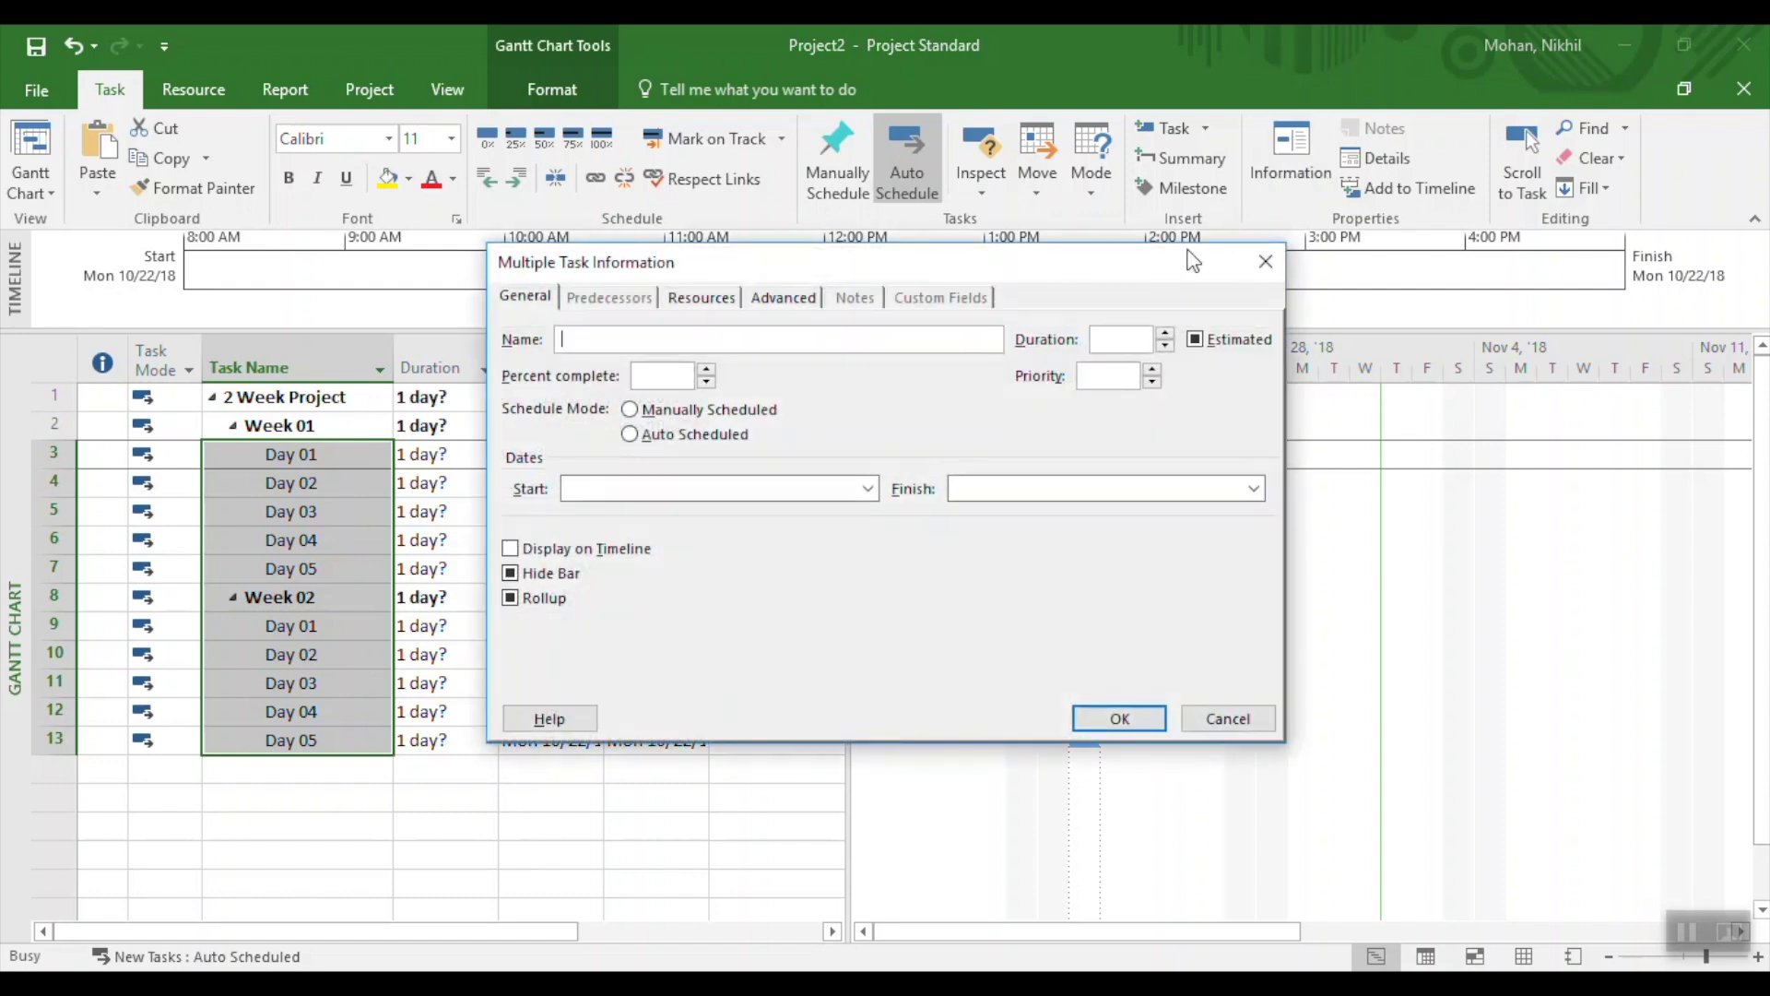
pyautogui.click(1117, 343)
pyautogui.write('1d')
pyautogui.press('Return')
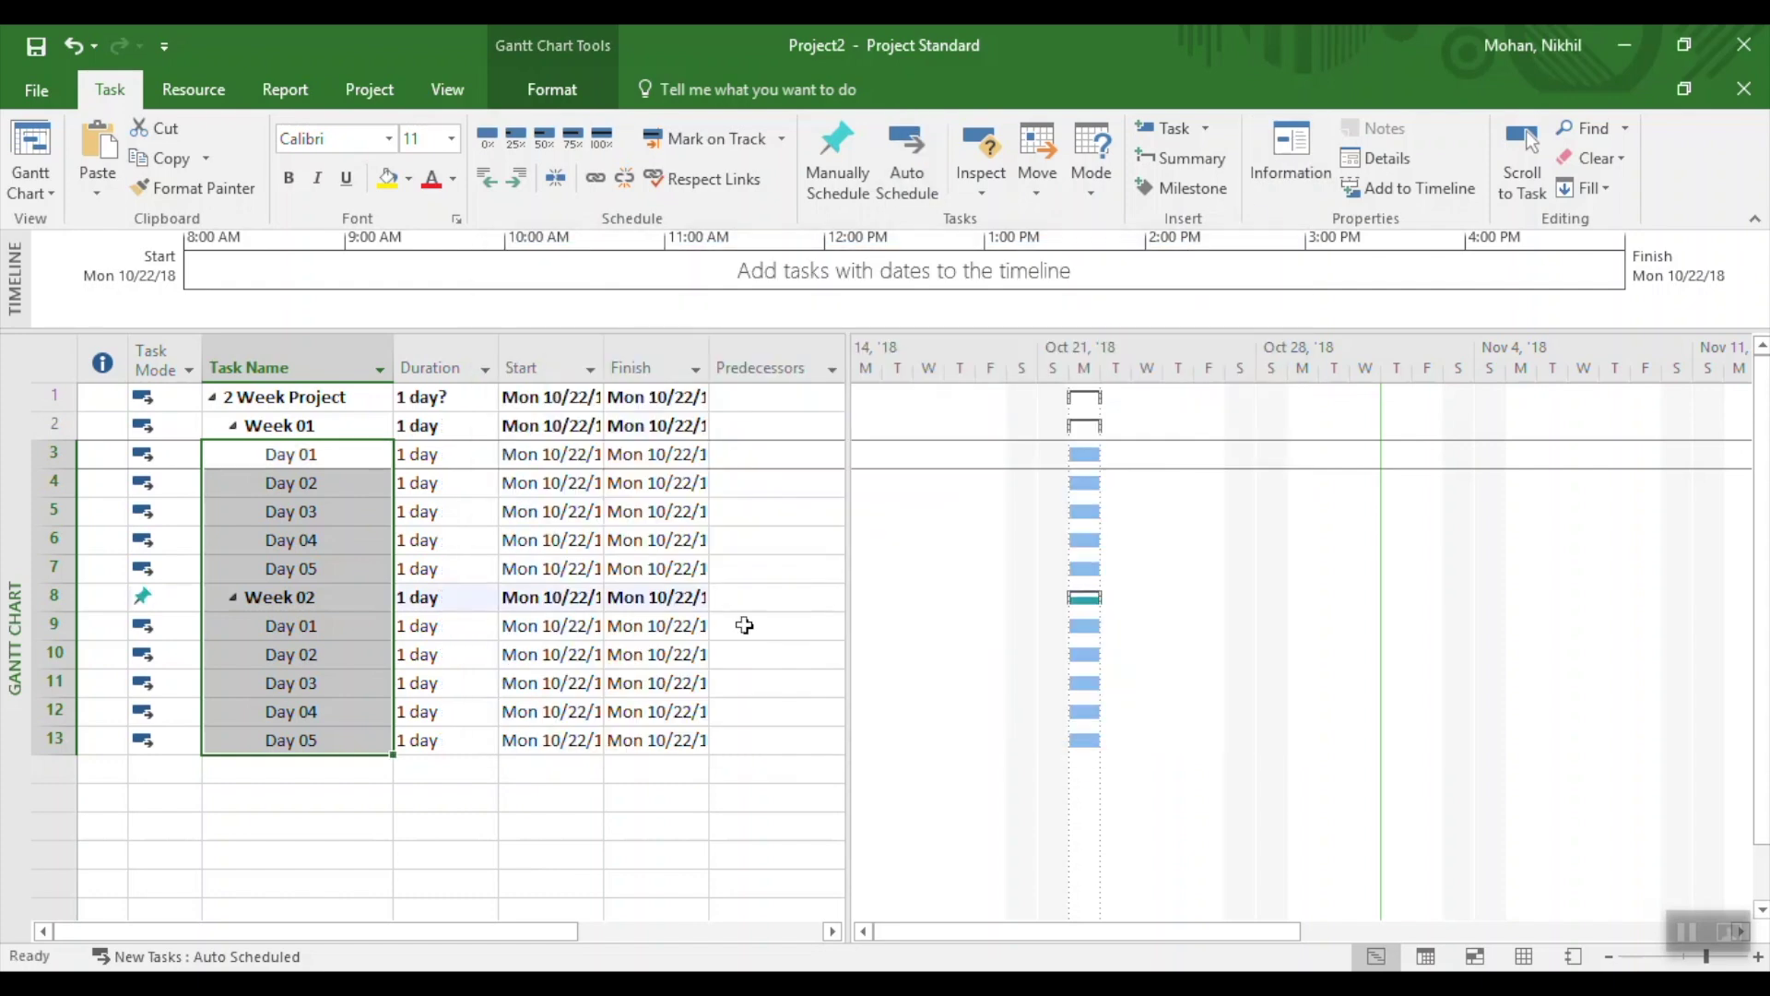
# - Link the day tasks of both weeks in sequence and widen the Finish and Start columns to fit the full dates
pyautogui.click(589, 179)
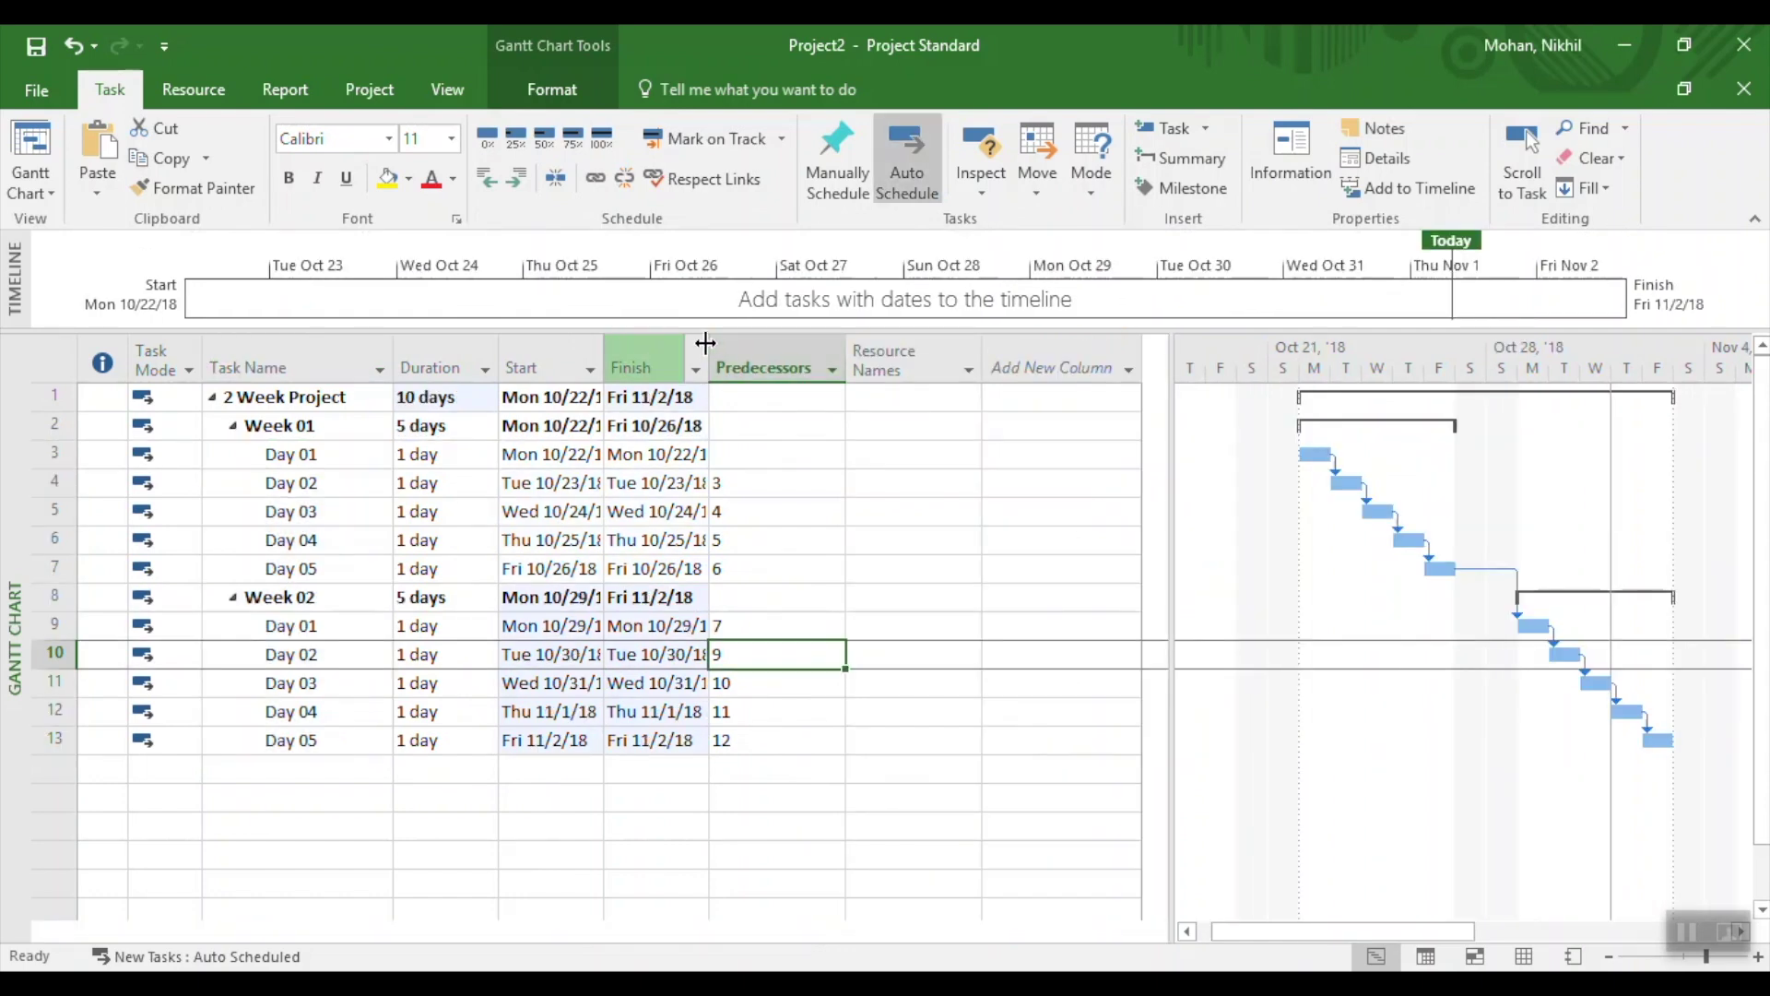
pyautogui.moveTo(705, 343); pyautogui.dragTo(732, 343)
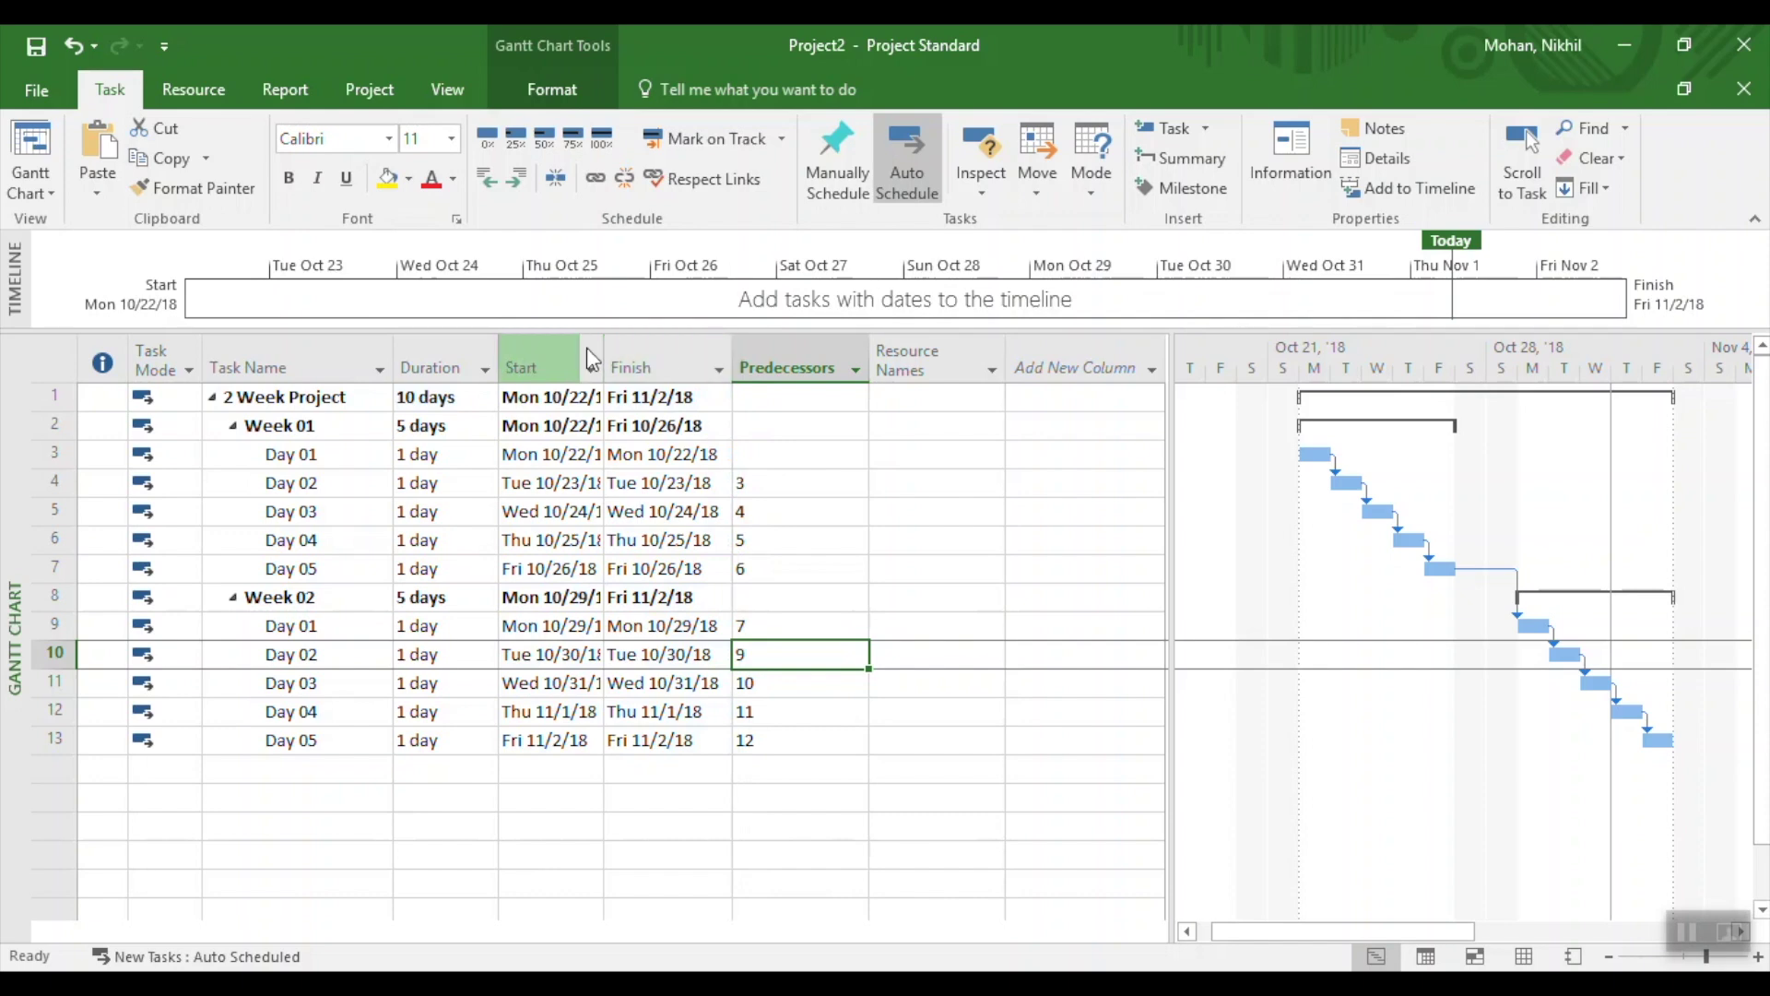
pyautogui.moveTo(602, 354); pyautogui.dragTo(629, 353)
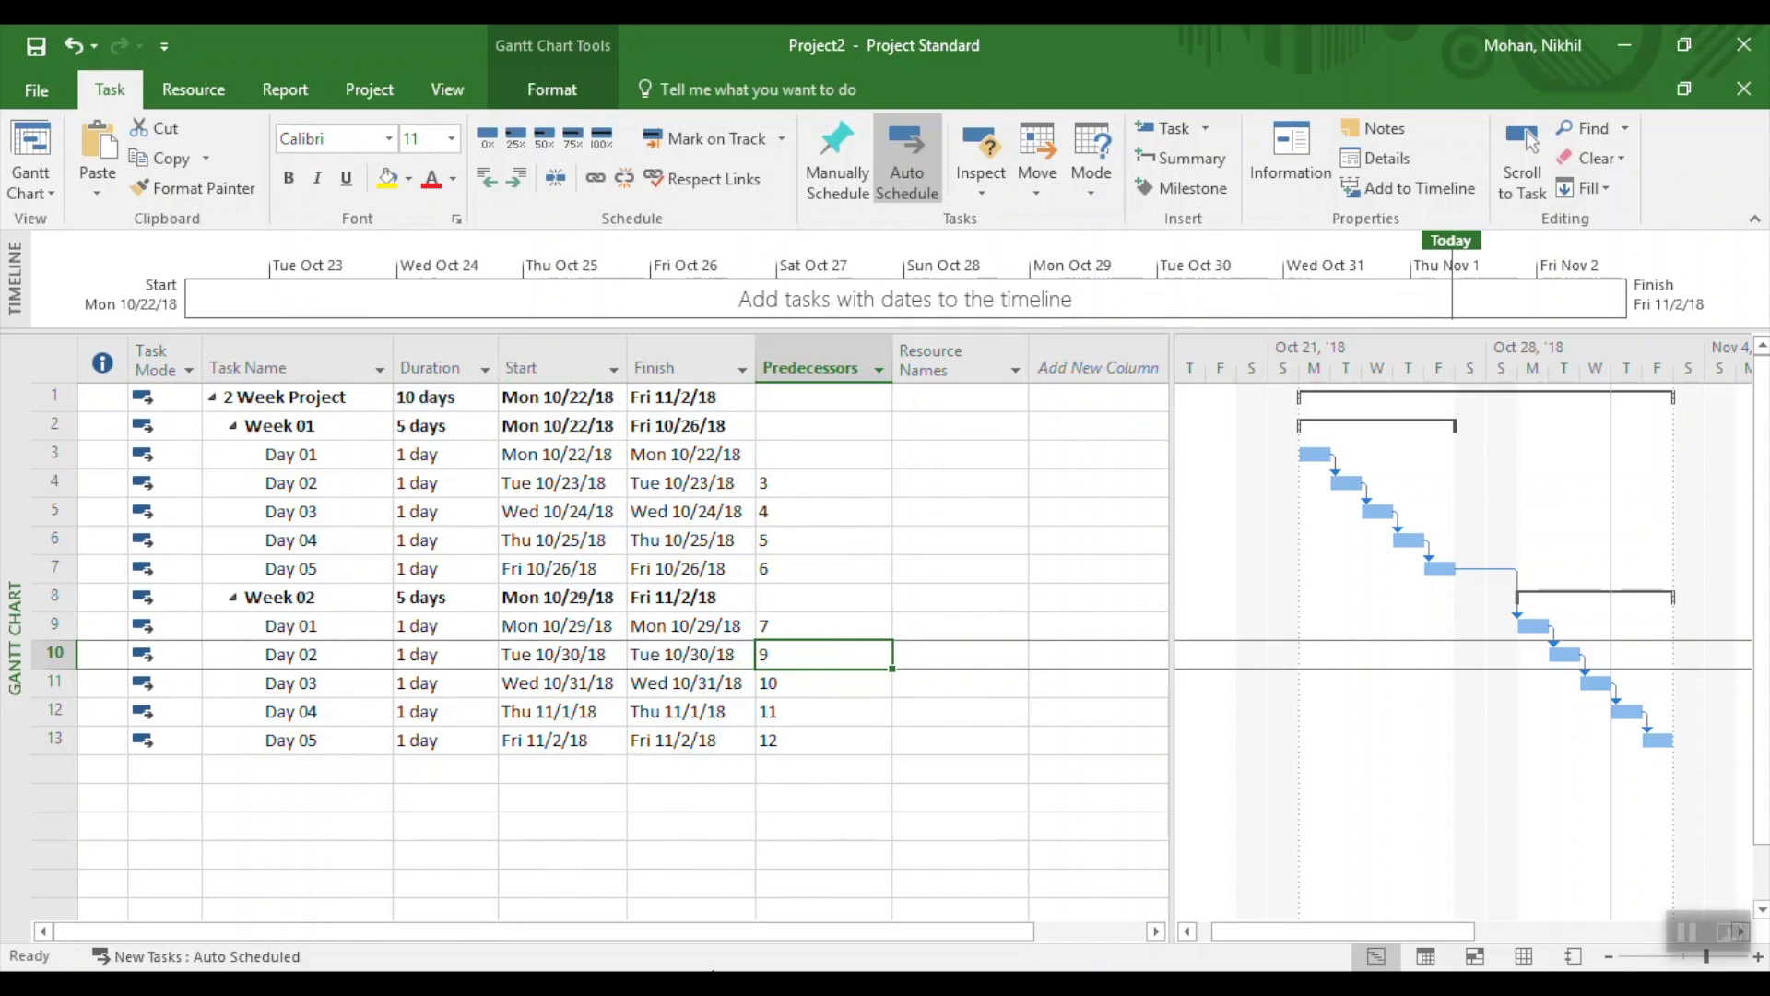
# - Switch to the Chrome browser and search Google for "niksprojects"
pyautogui.click(736, 872)
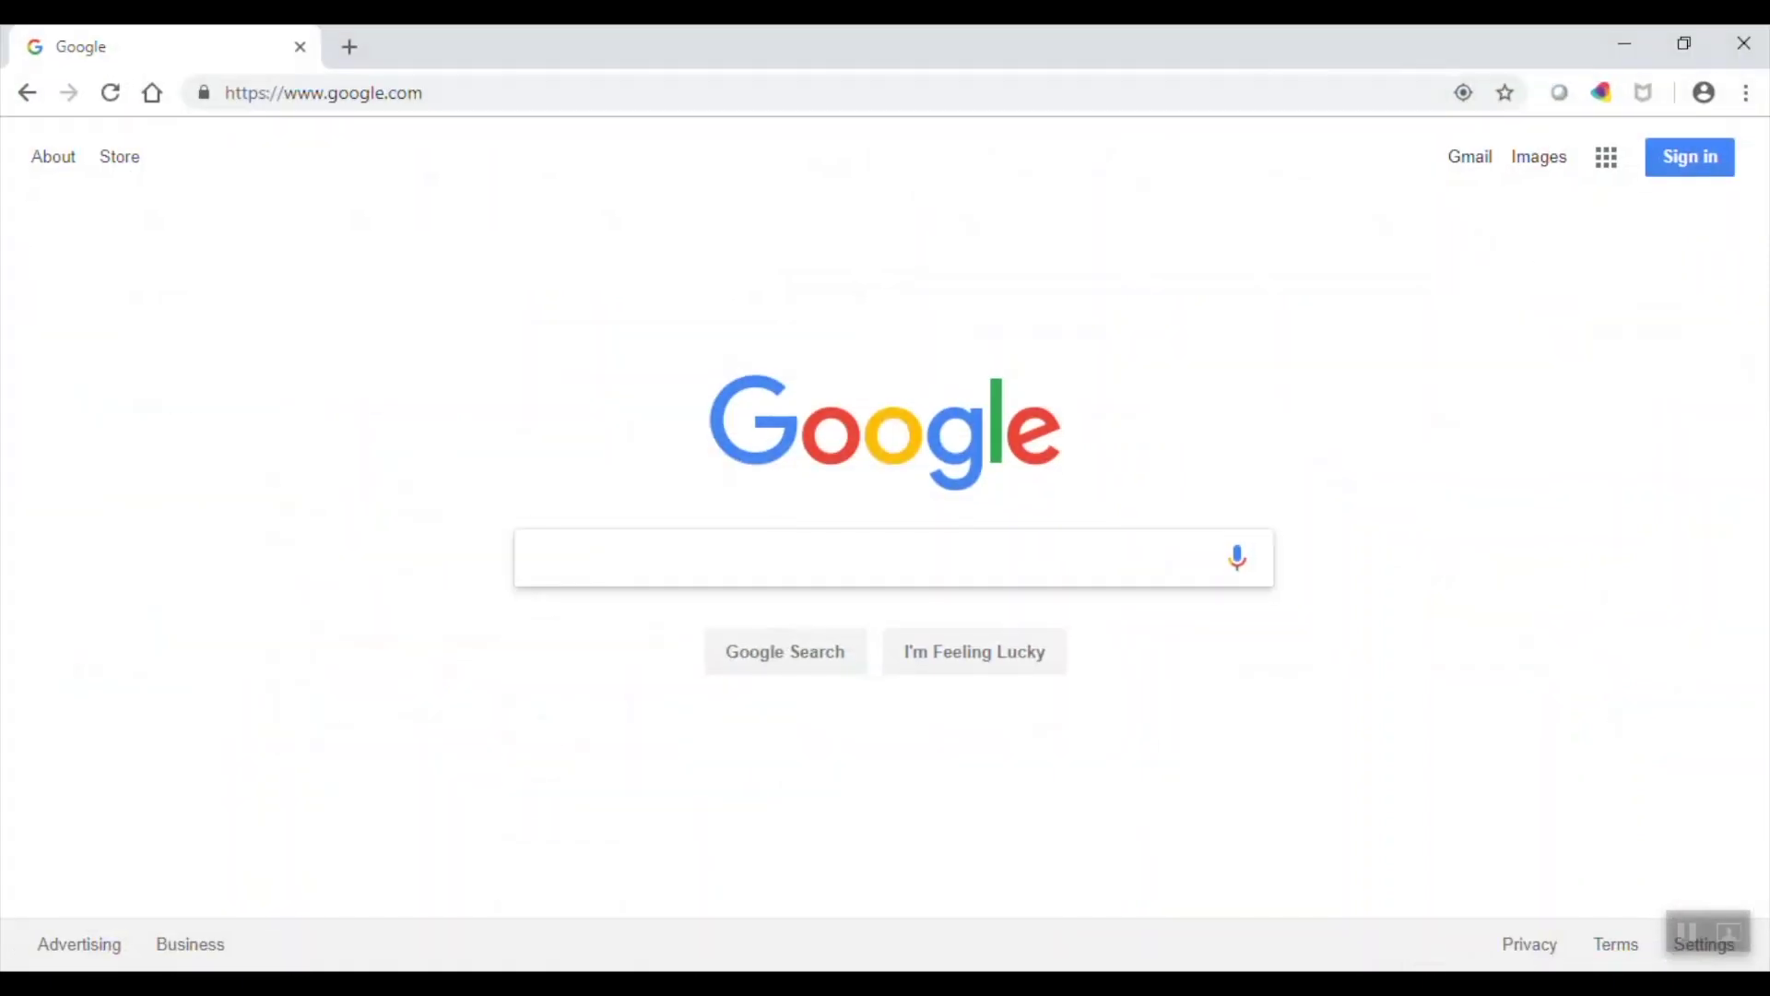
pyautogui.write('niksprojects')
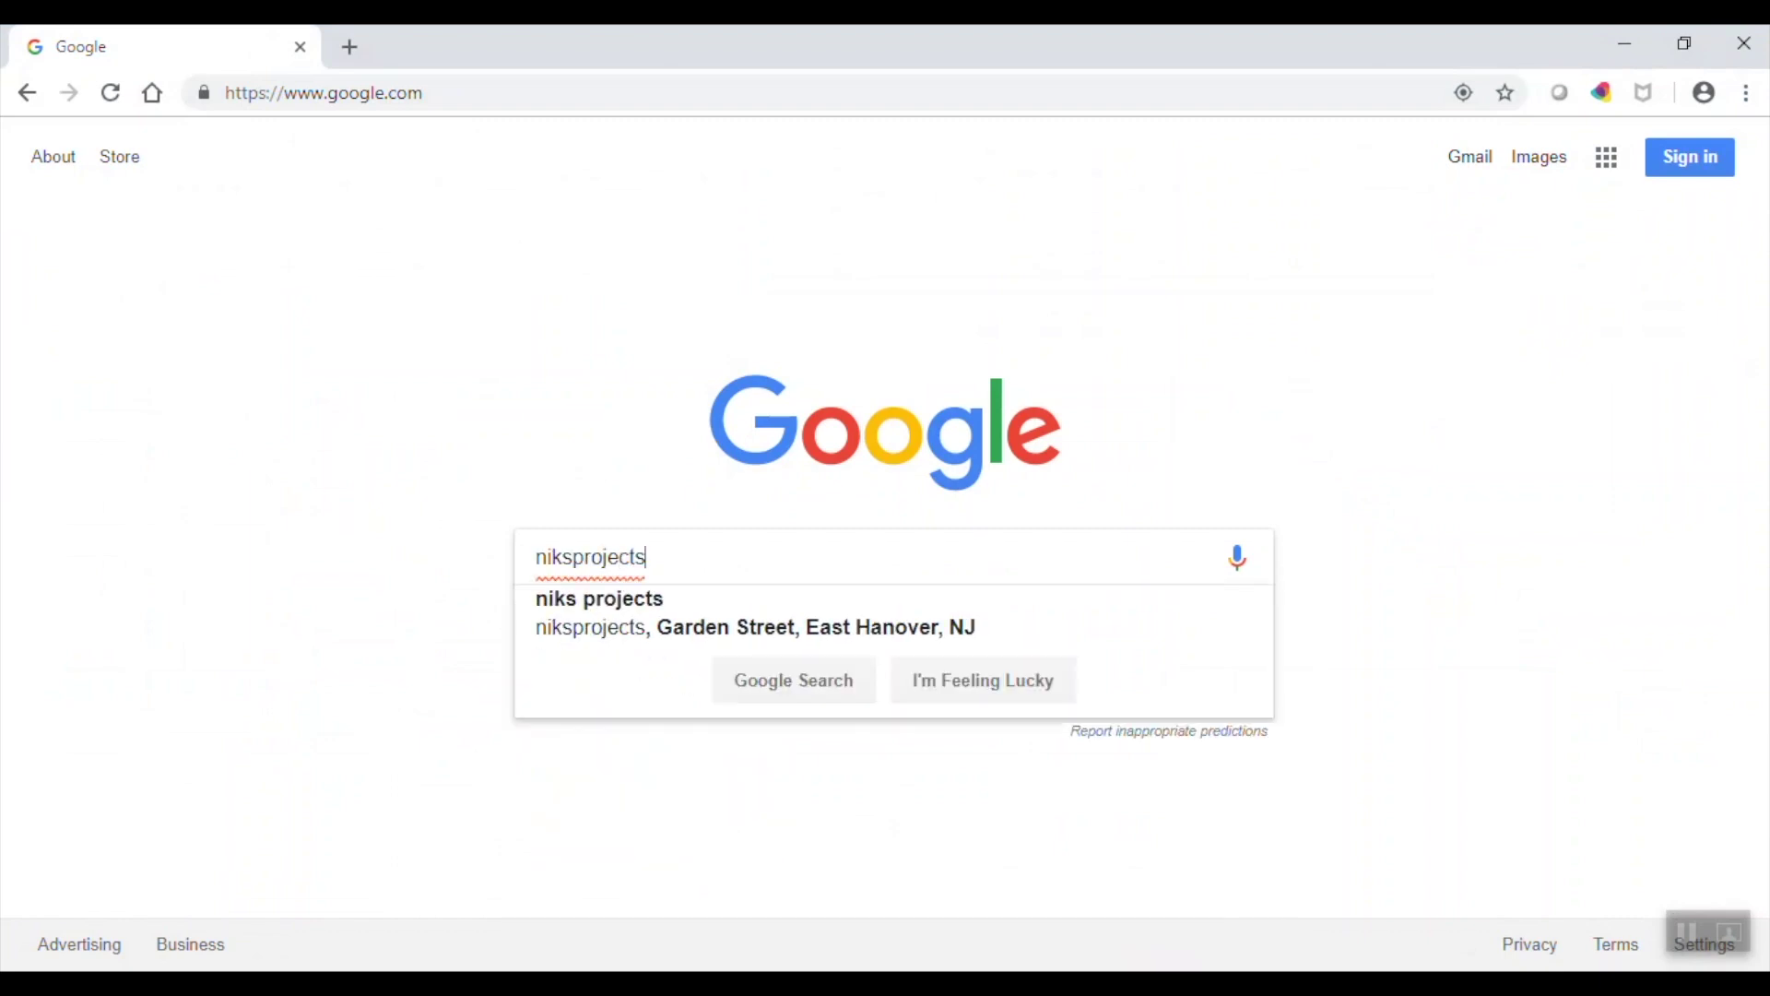
pyautogui.press('Return')
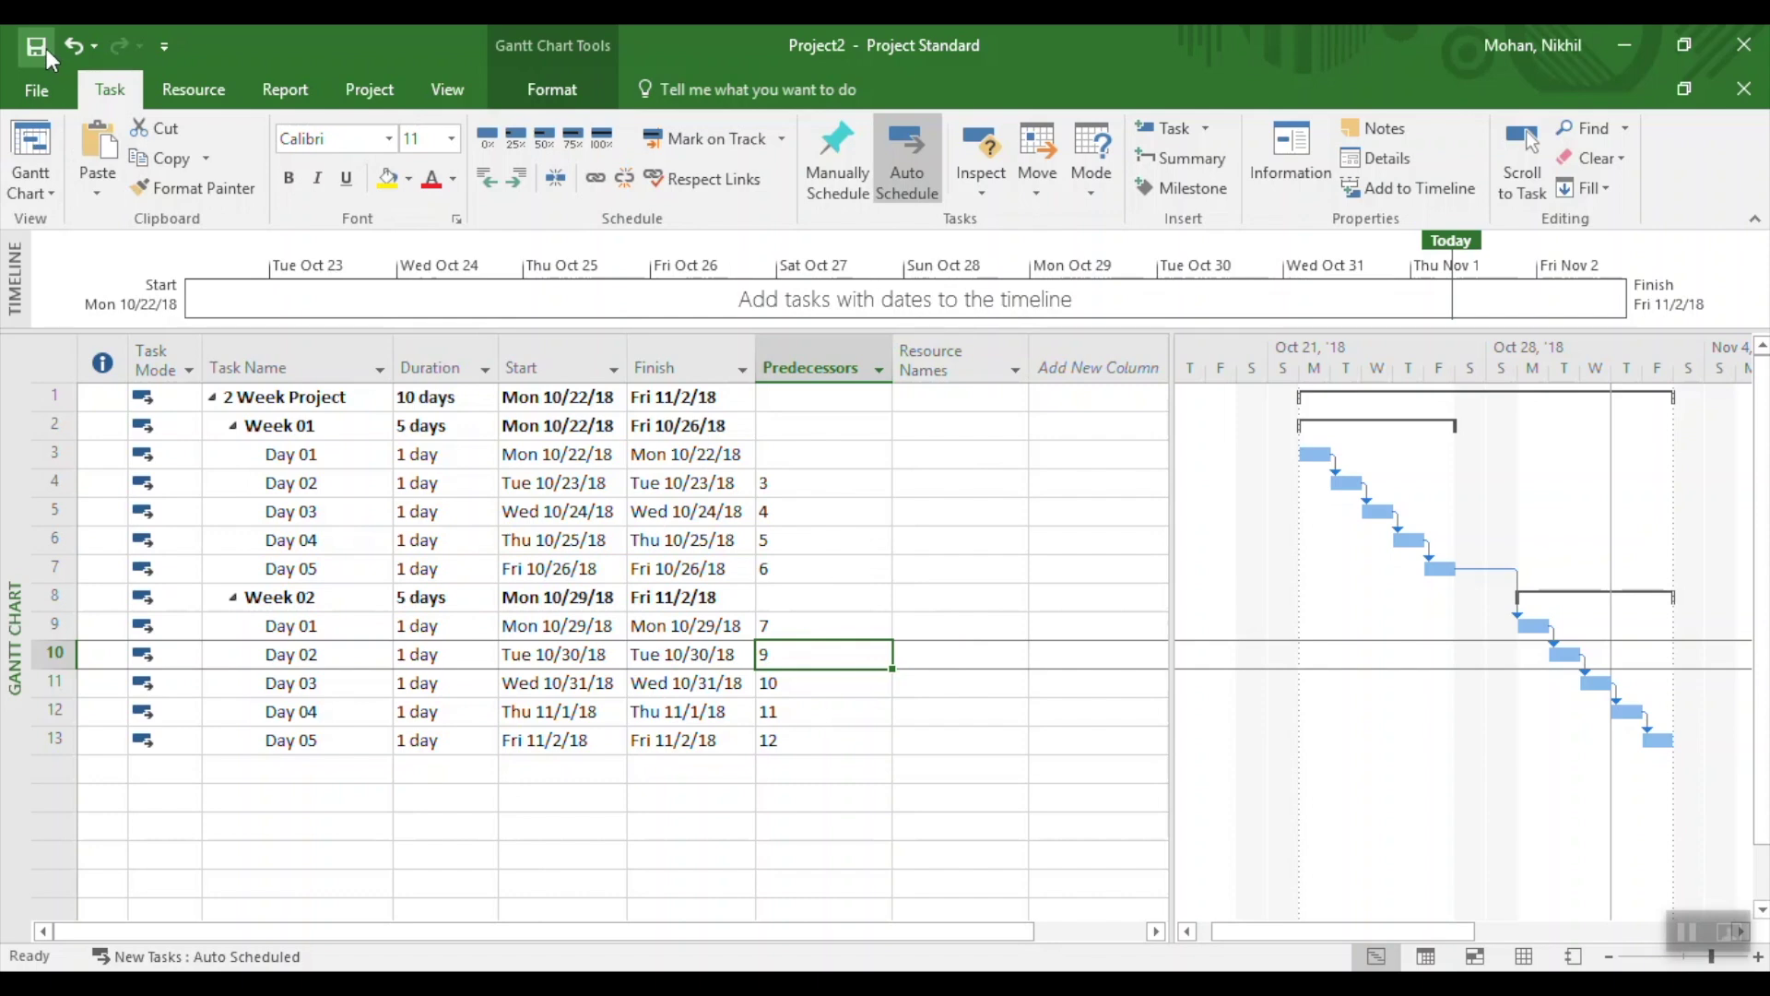
# - Set the default Baseline for the entire project in Microsoft Project
pyautogui.click(361, 92)
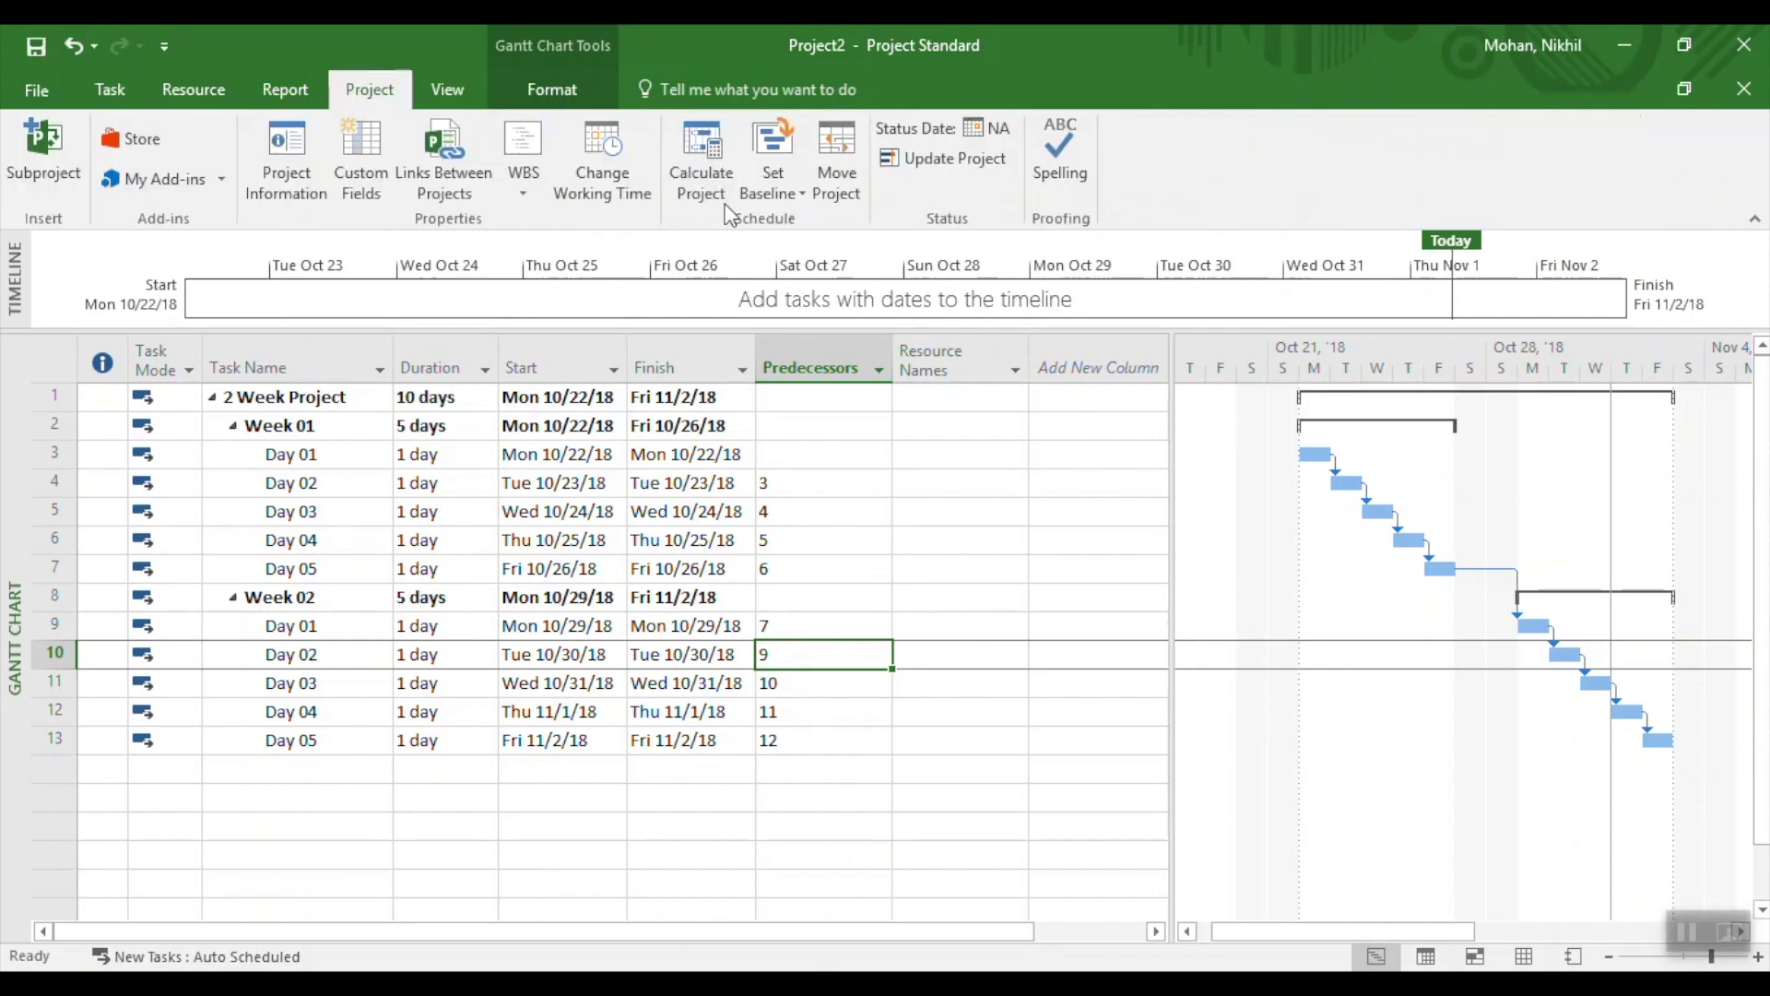
pyautogui.click(793, 185)
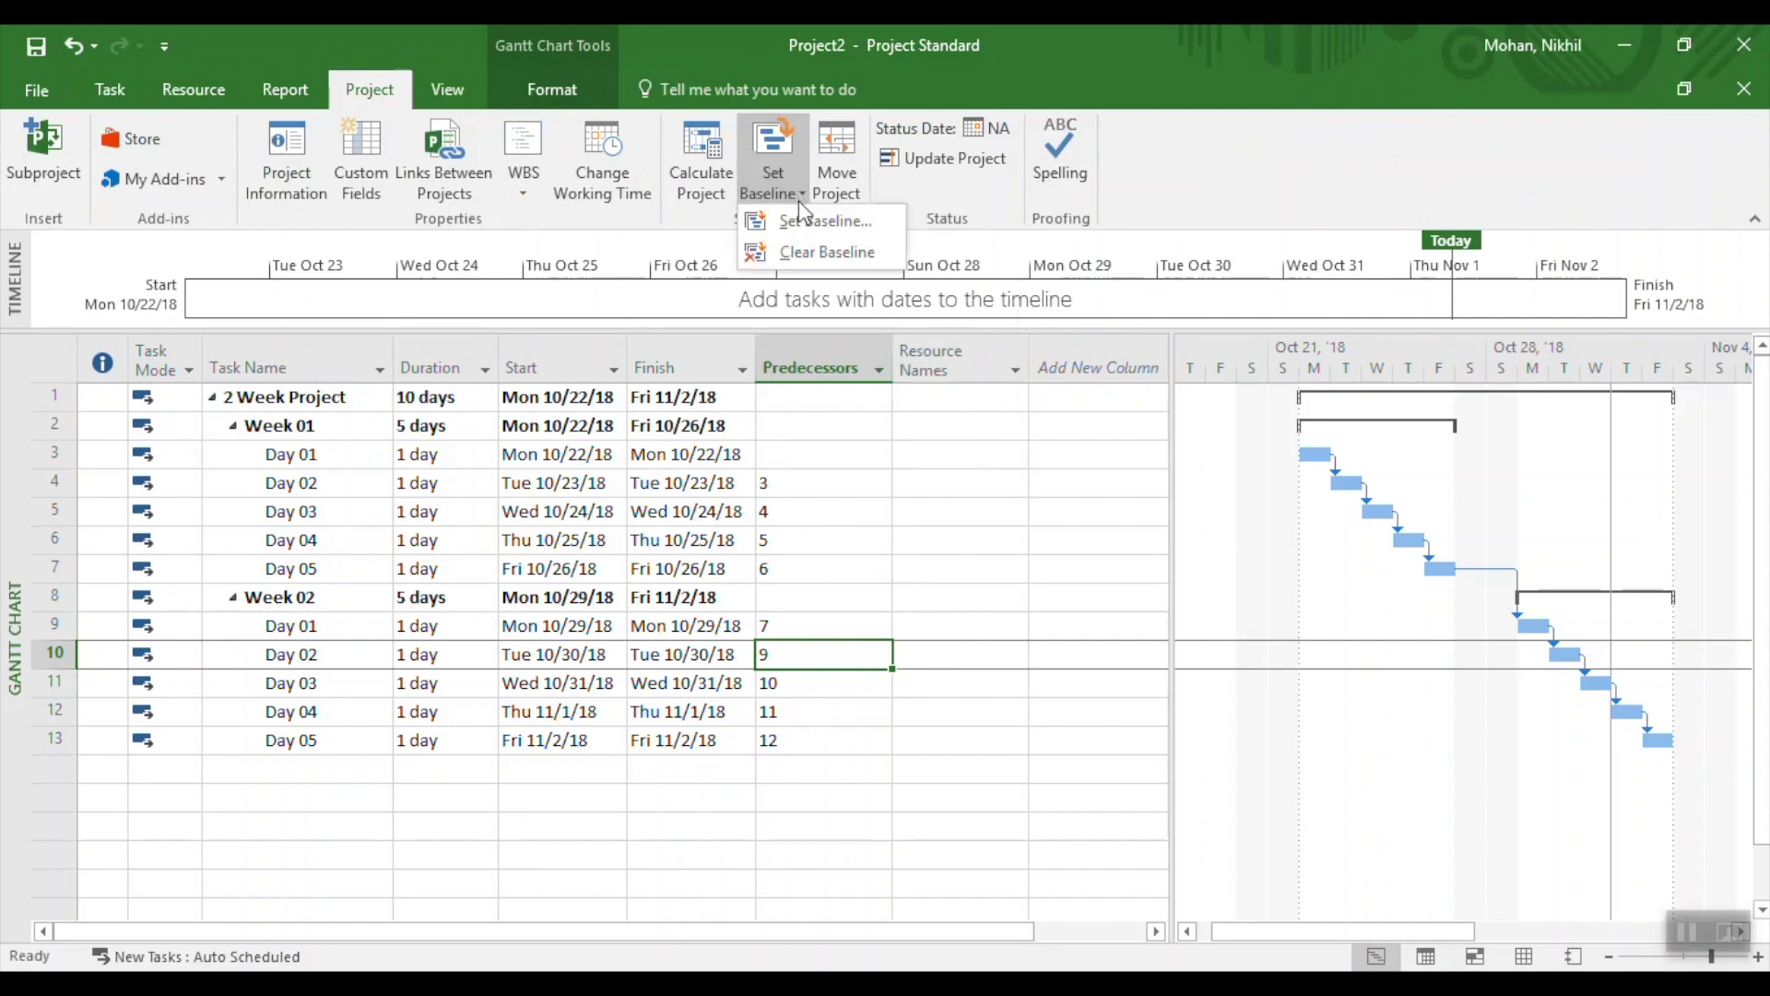
pyautogui.click(799, 216)
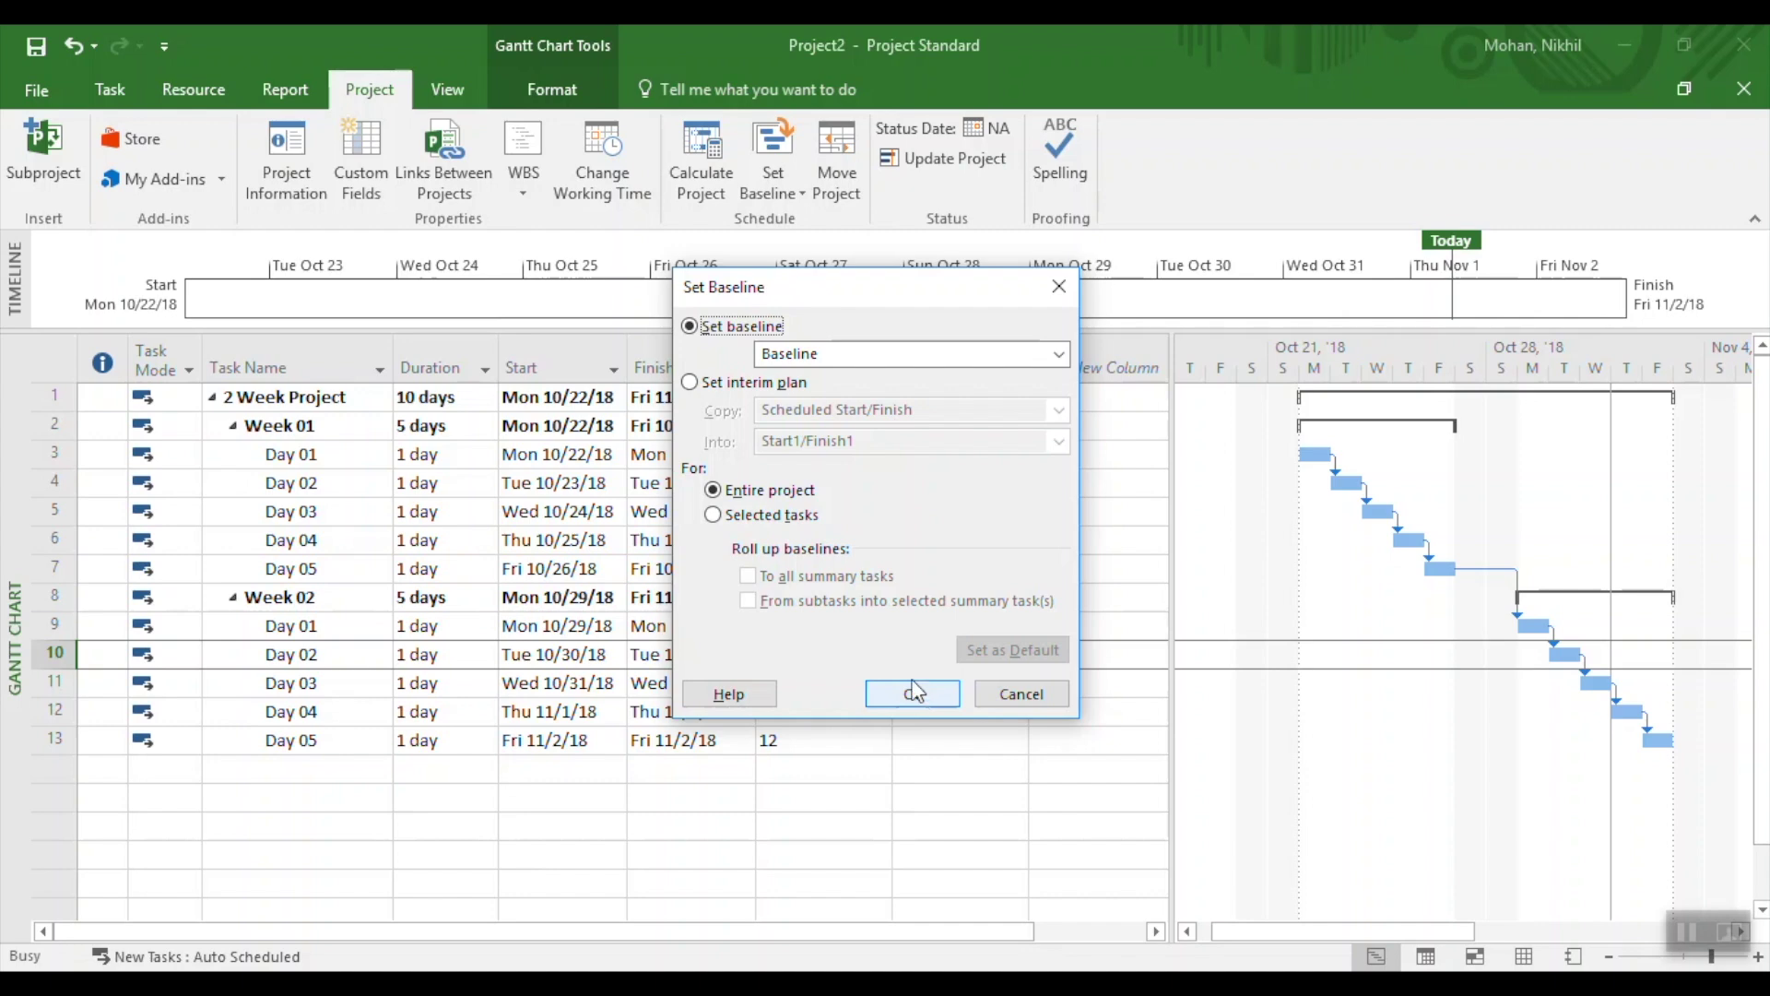
pyautogui.click(887, 695)
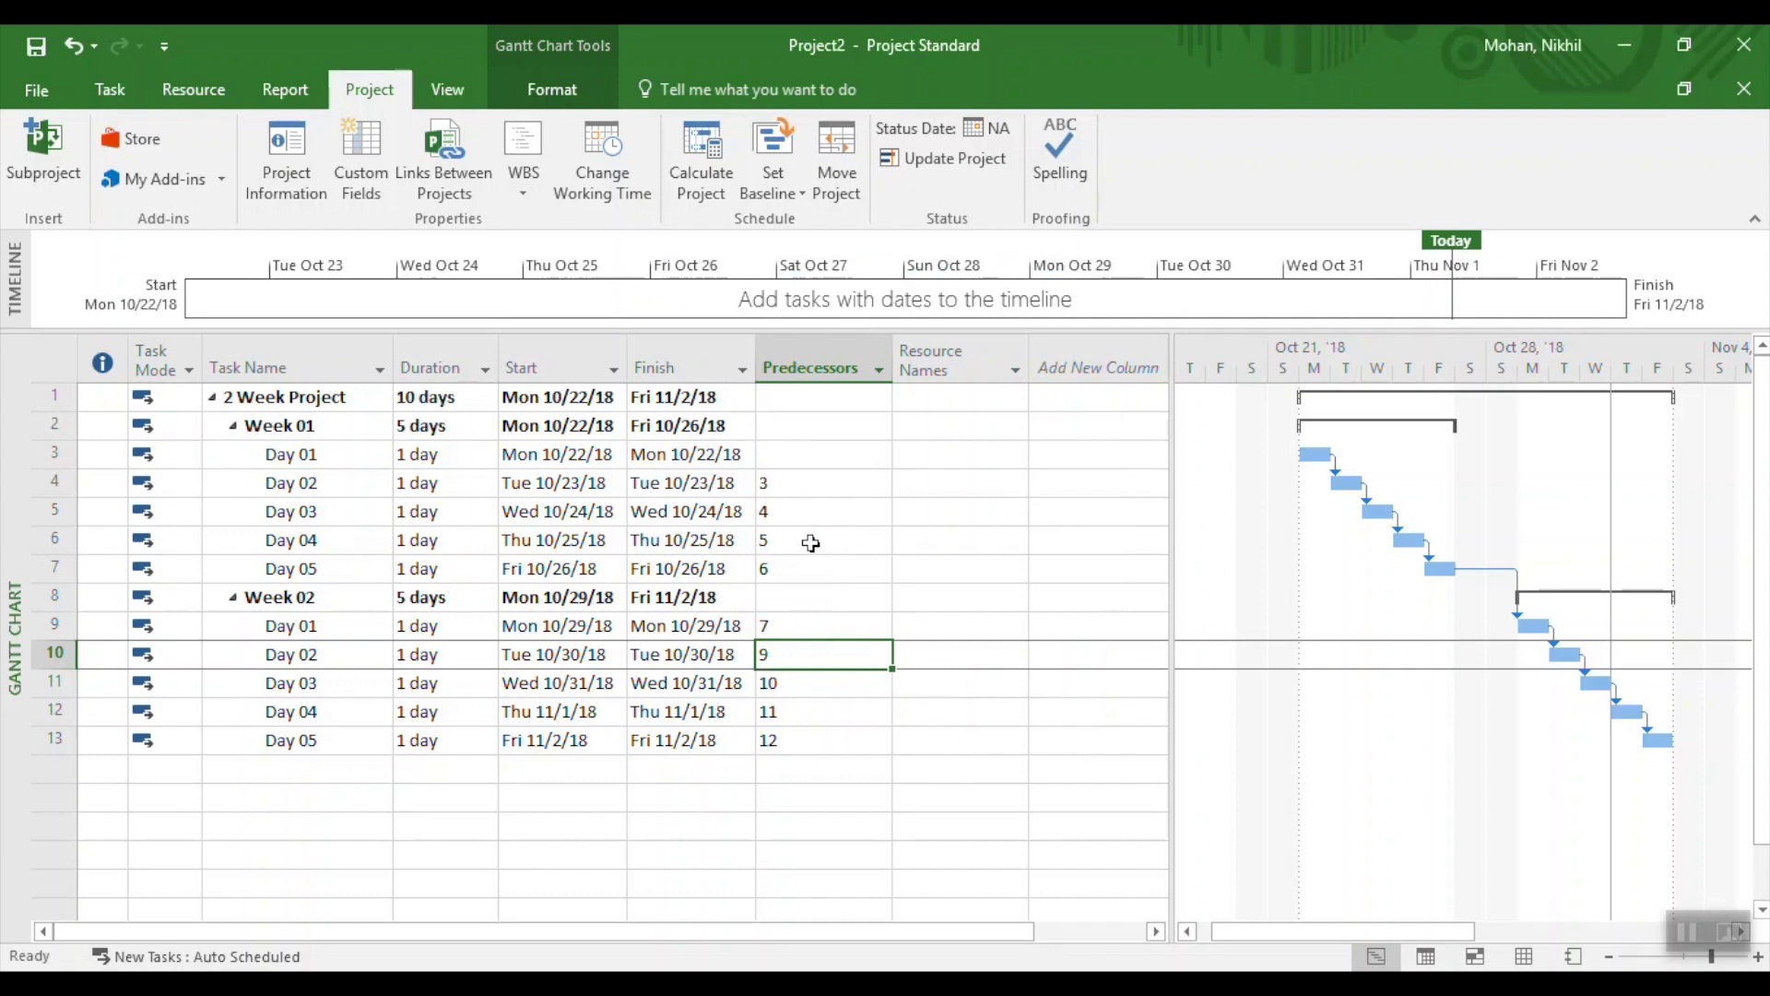
# - Switch to Chrome, visit niksprojects.com from the search results and open the article "MS Project Actual vs Planned % Complete"
pyautogui.press('Left')
pyautogui.press('Left')
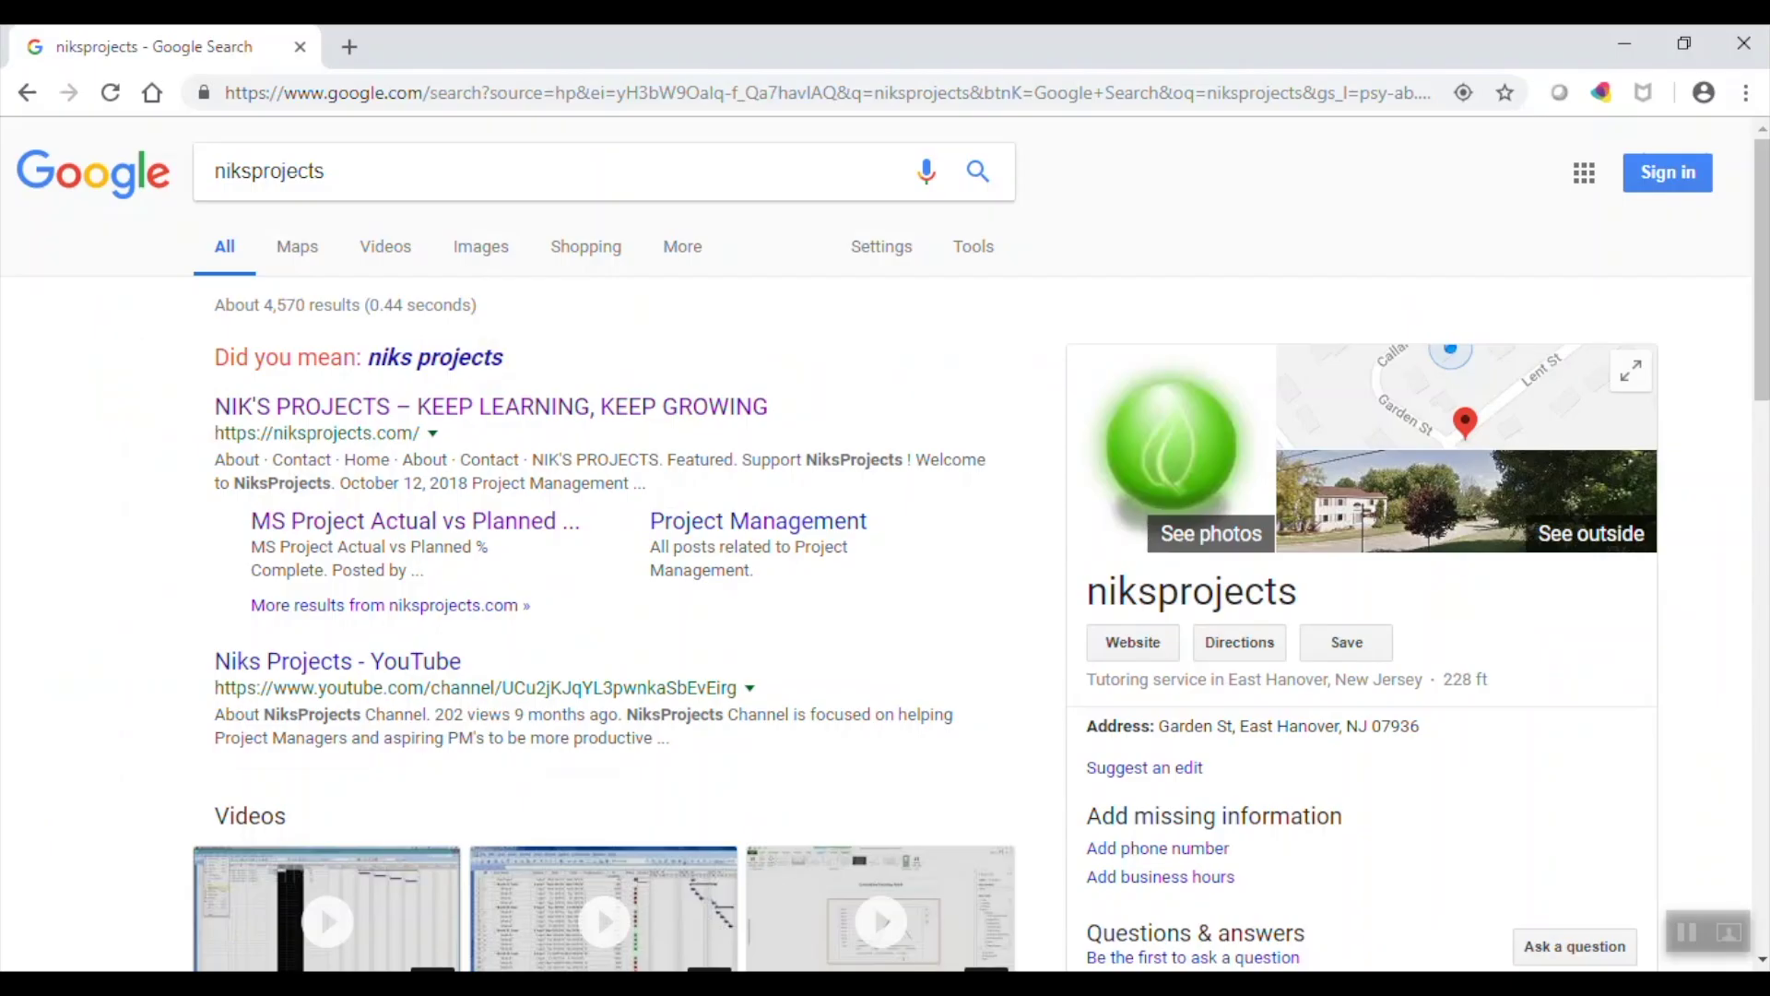
pyautogui.click(606, 417)
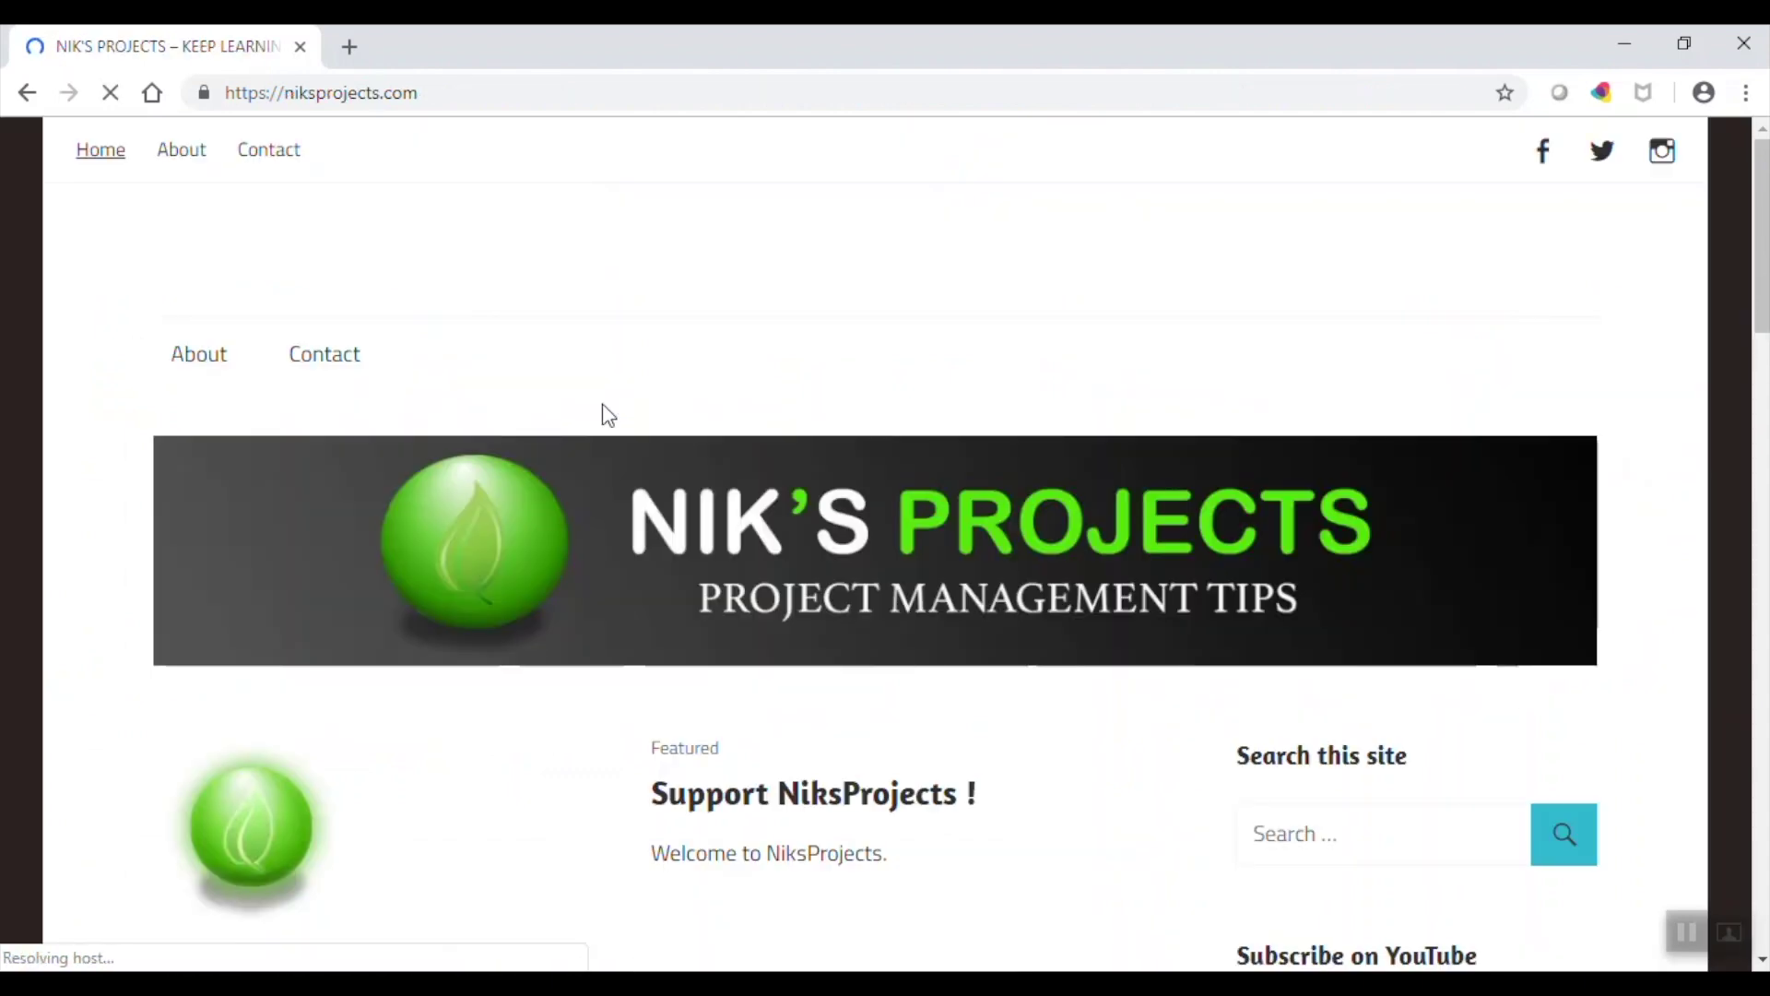
pyautogui.scroll(-10, 606, 415)
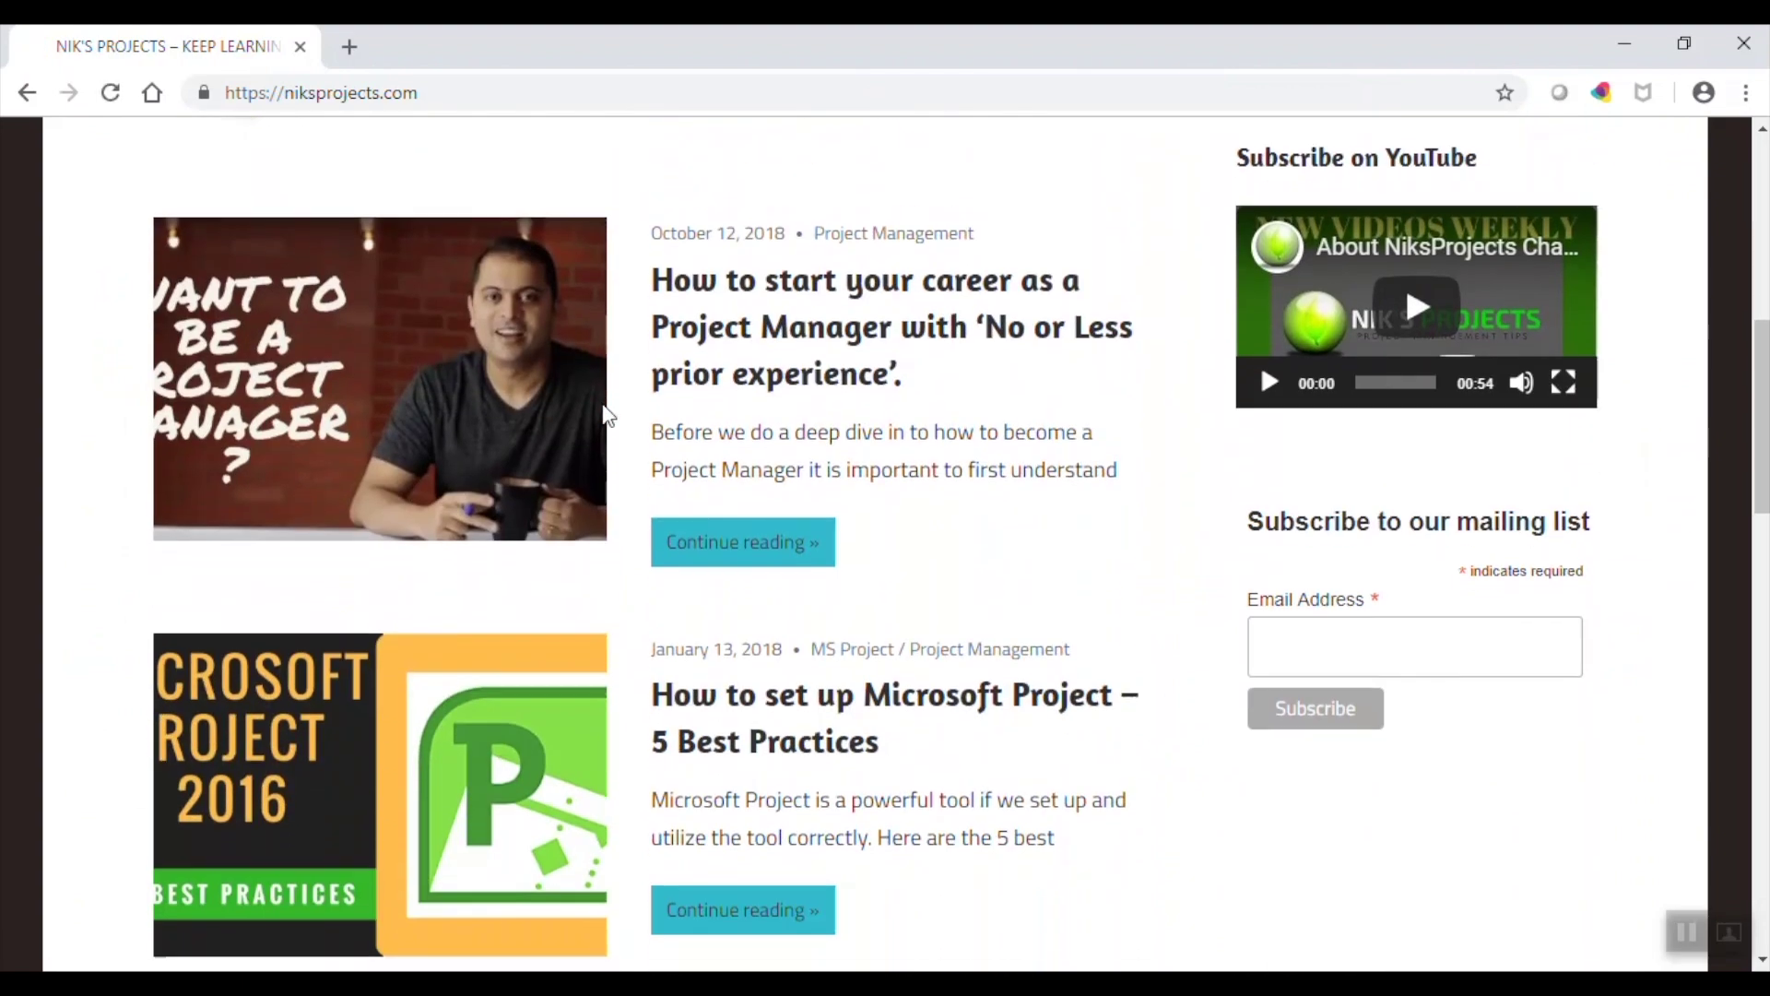
pyautogui.scroll(-1, 606, 415)
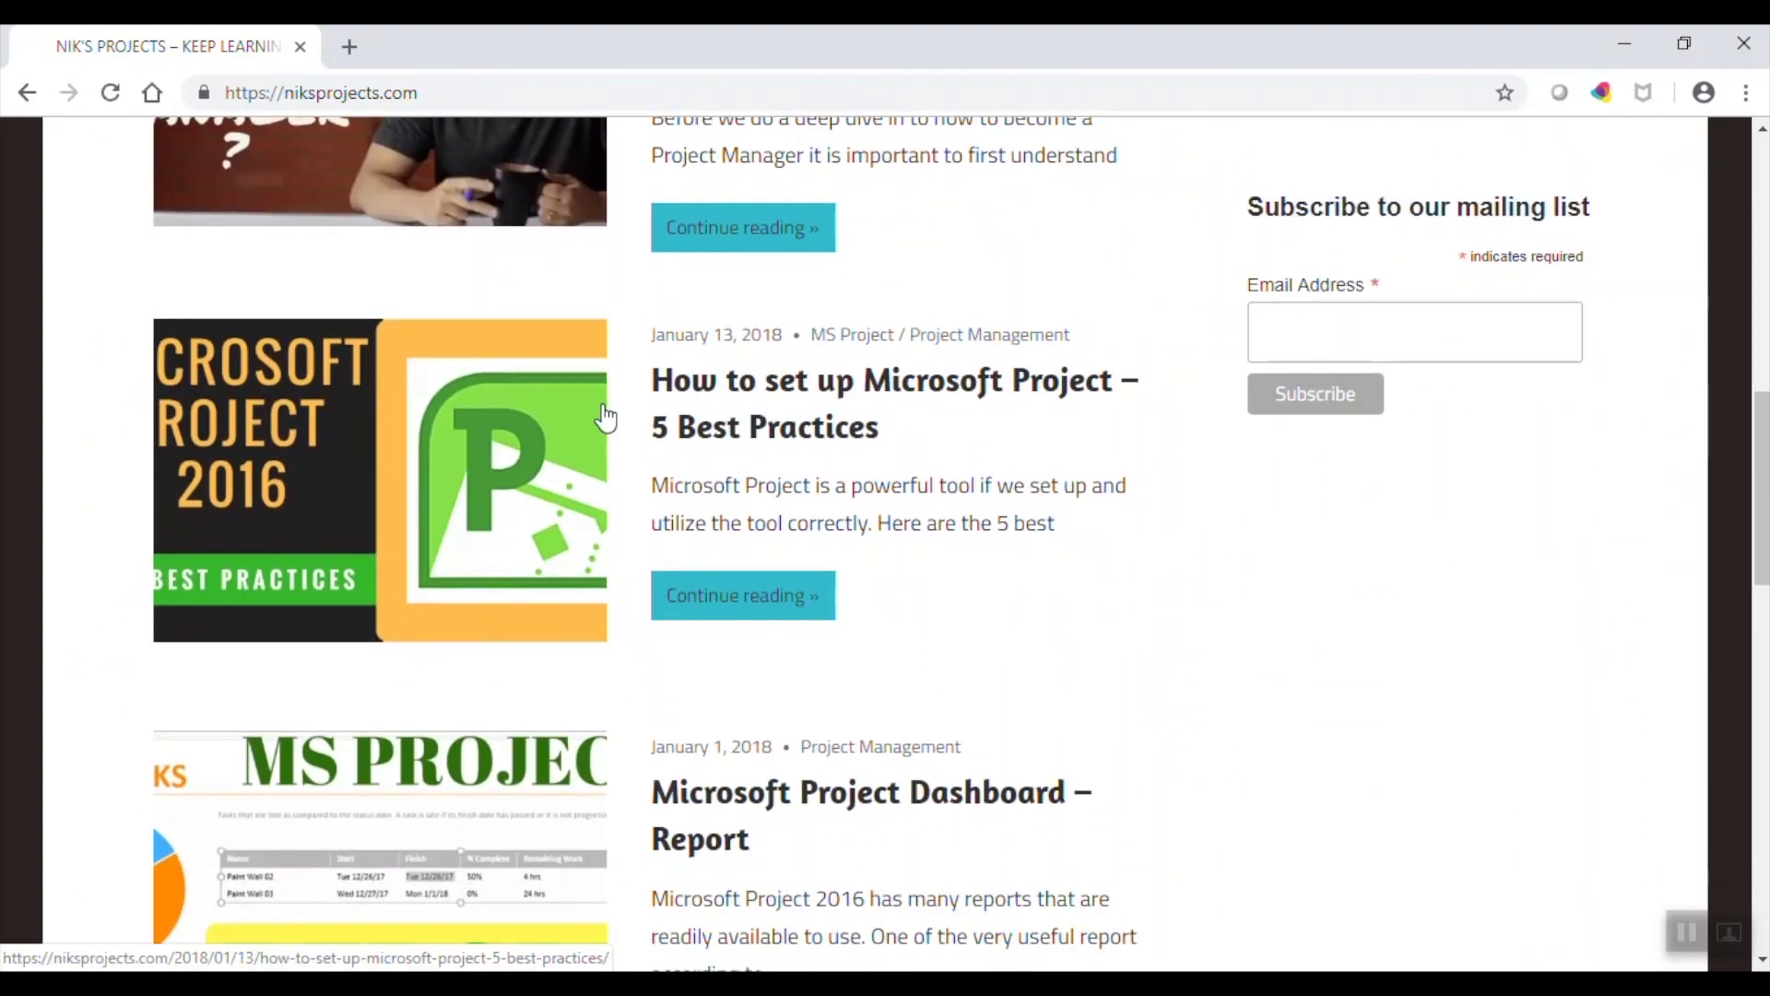
pyautogui.scroll(-8, 606, 417)
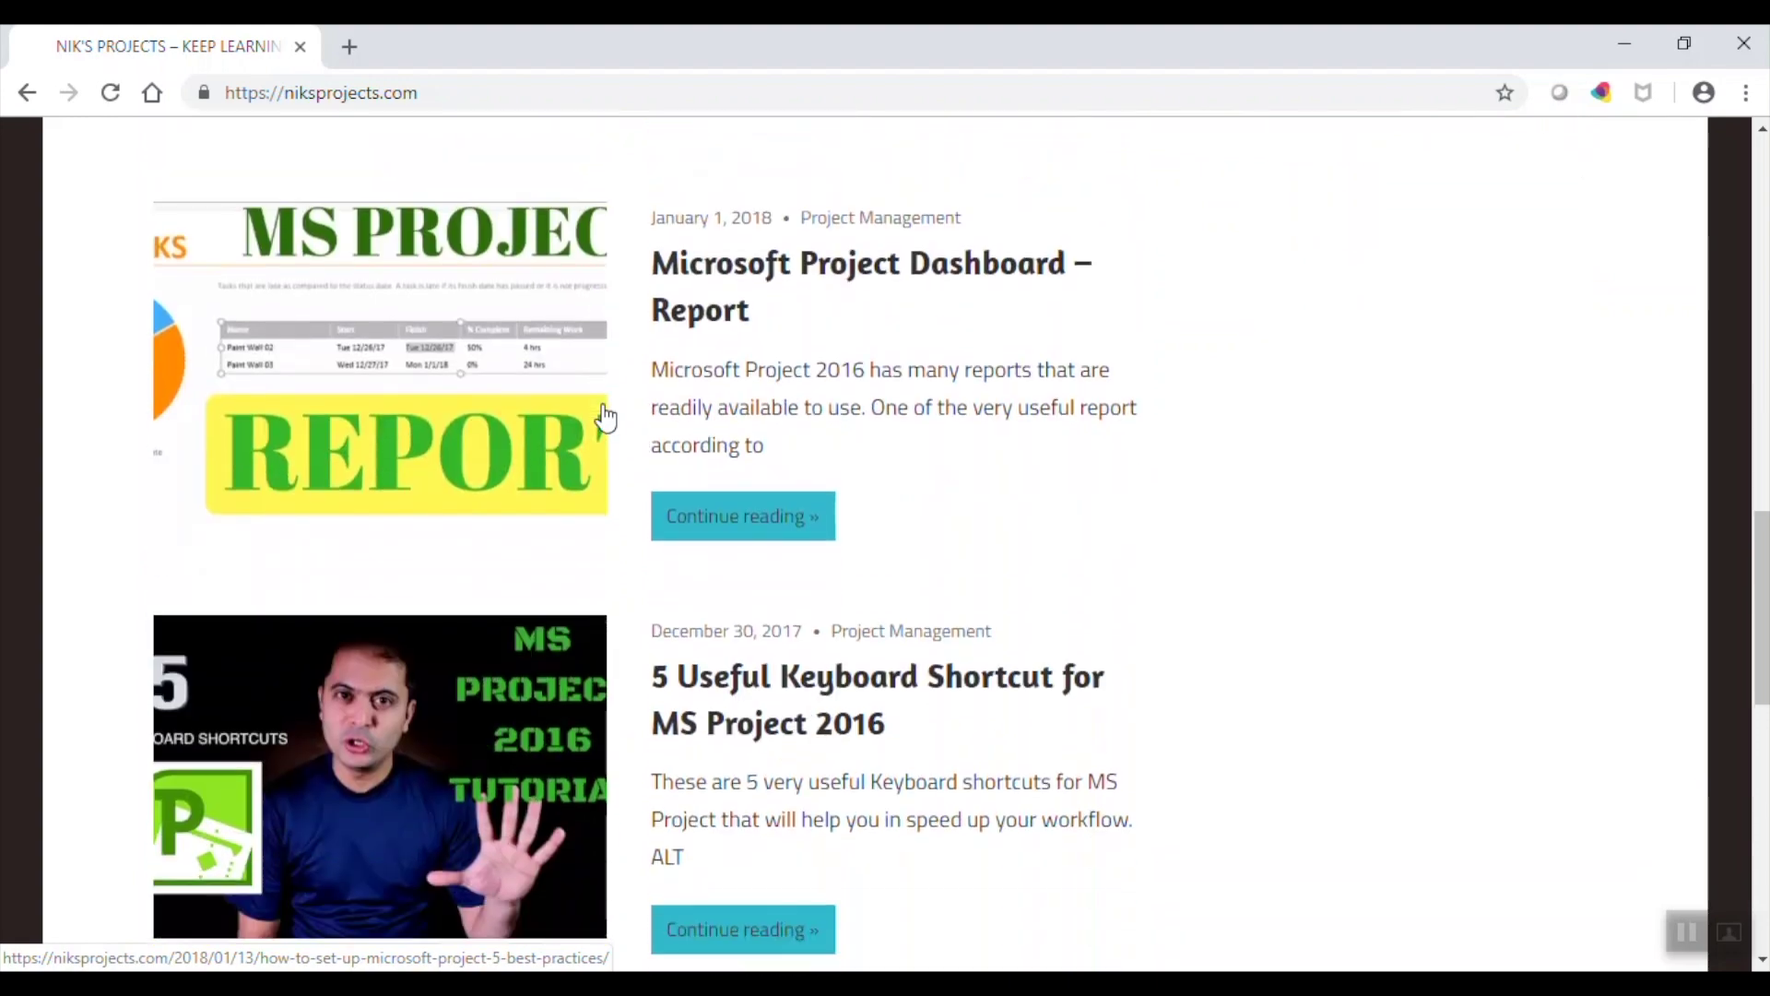
pyautogui.scroll(-6, 606, 417)
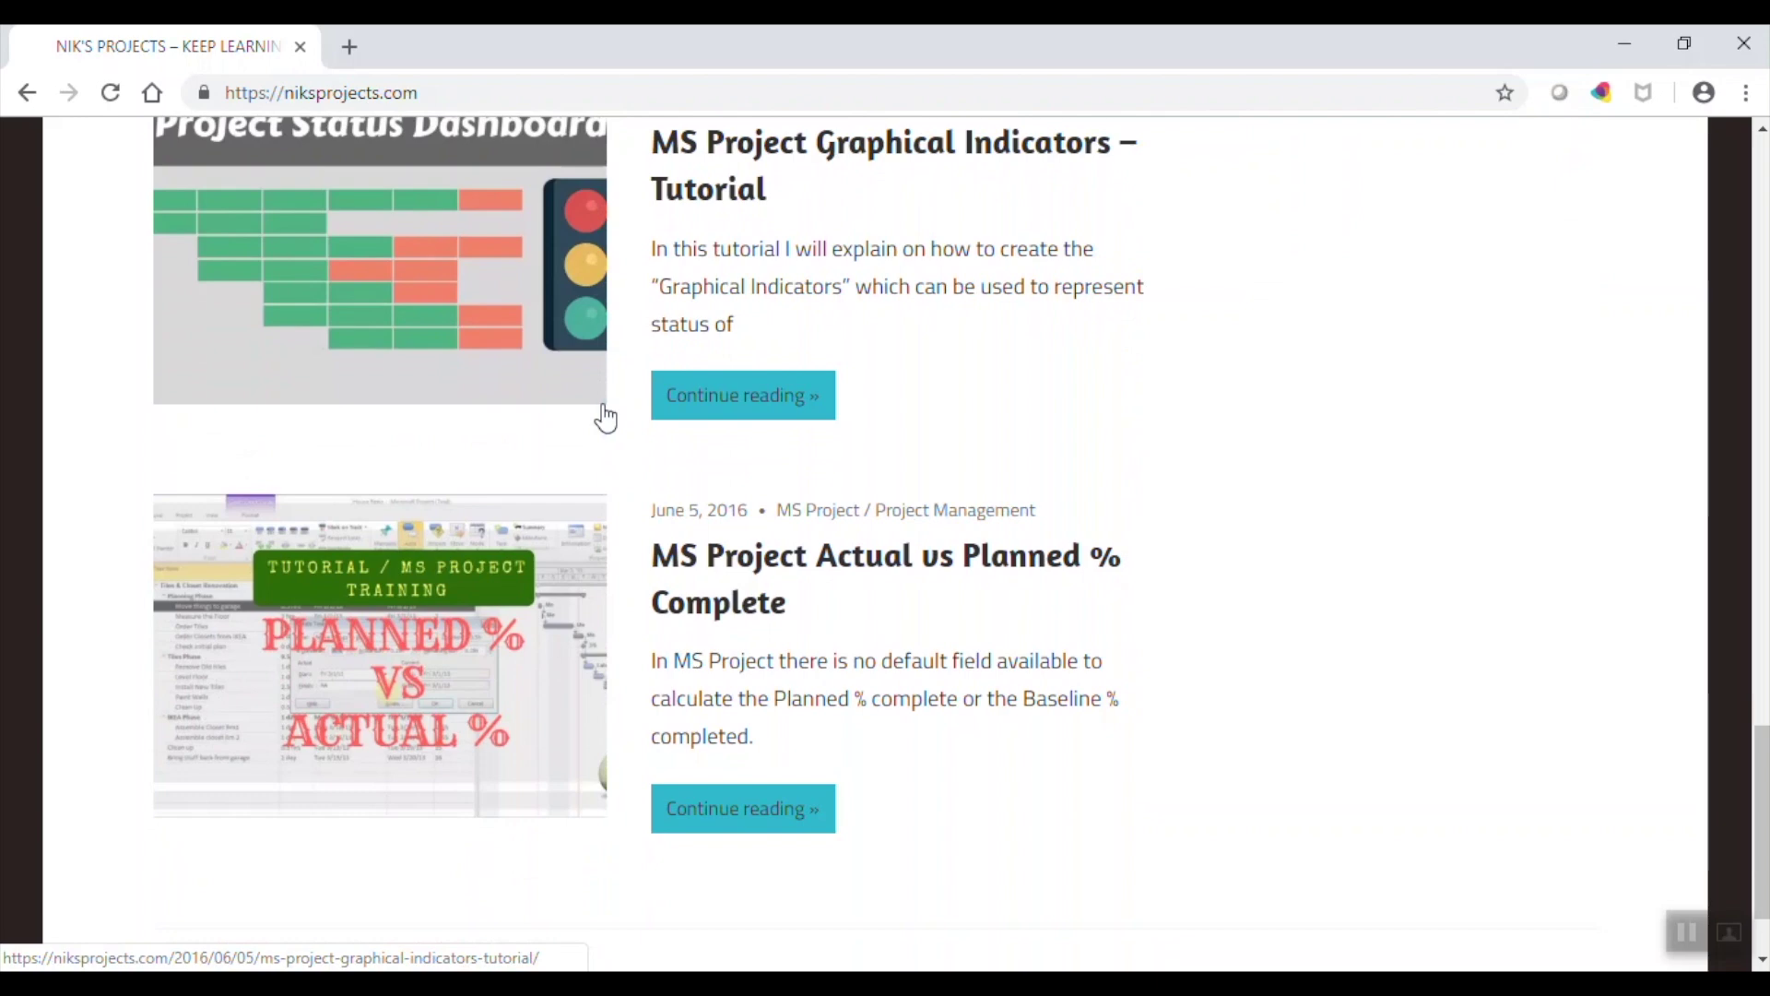
pyautogui.click(747, 567)
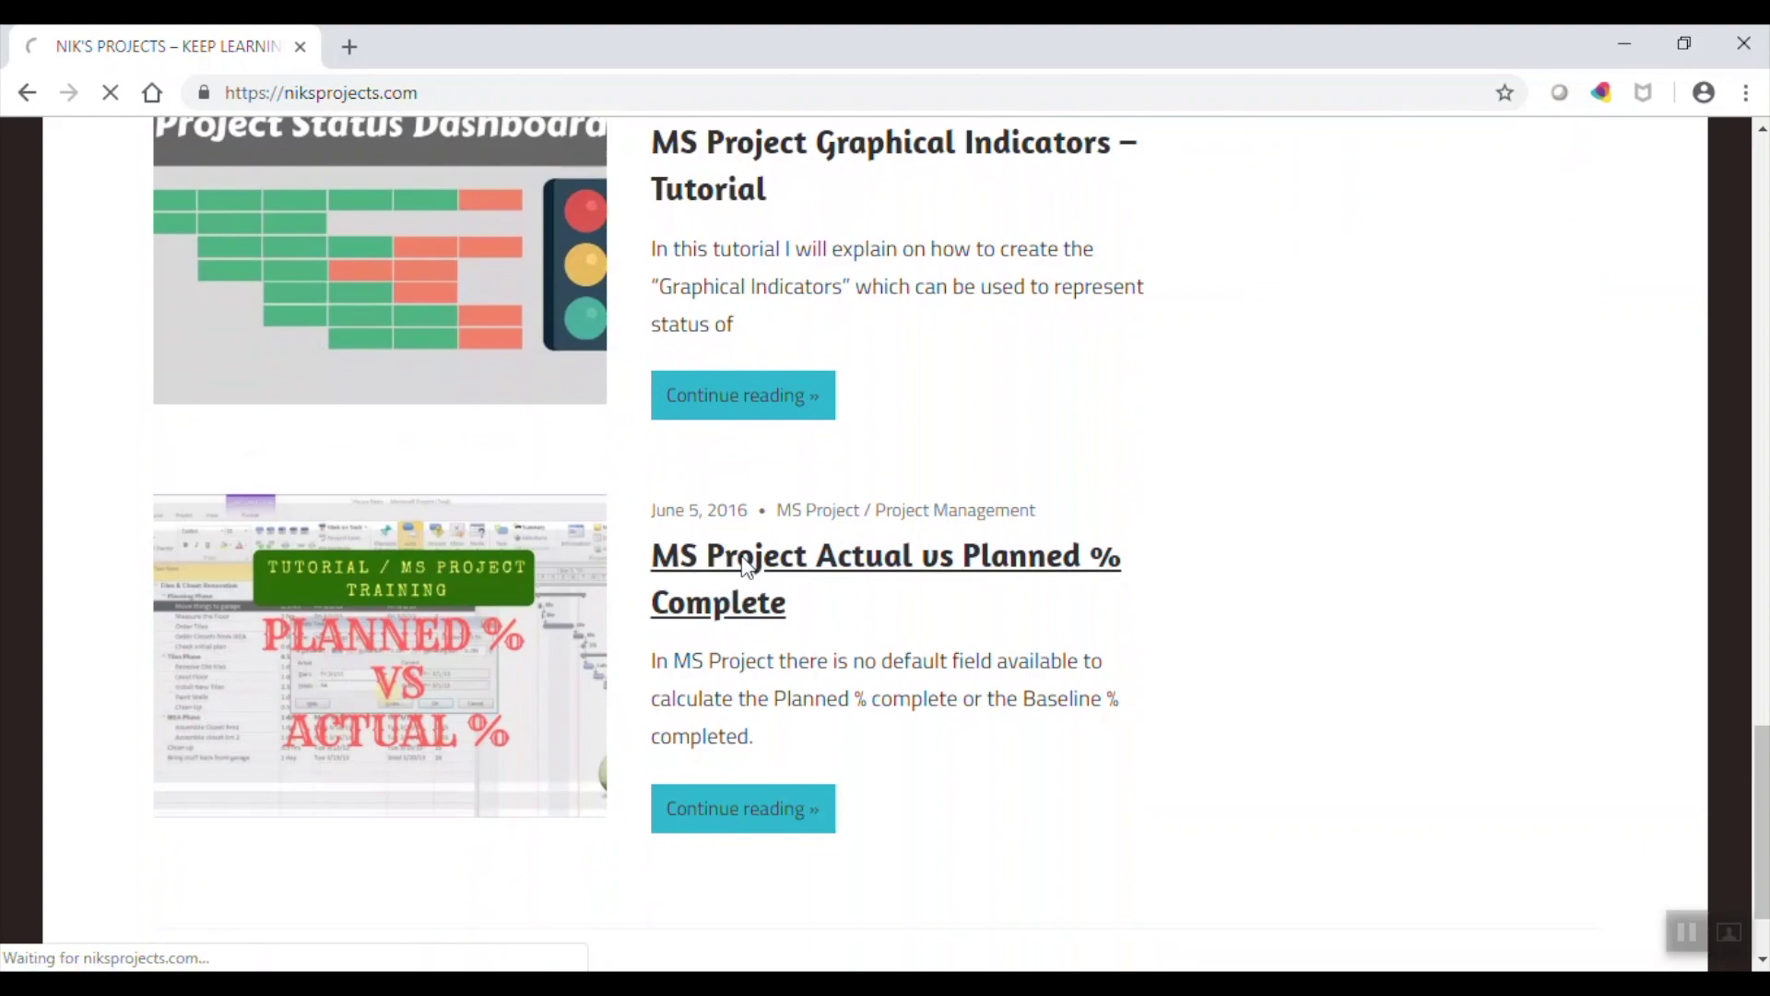
# - Read the article's STEP 01 instructions on inserting and customizing a field that calculates the duration in days
pyautogui.scroll(-10, 747, 568)
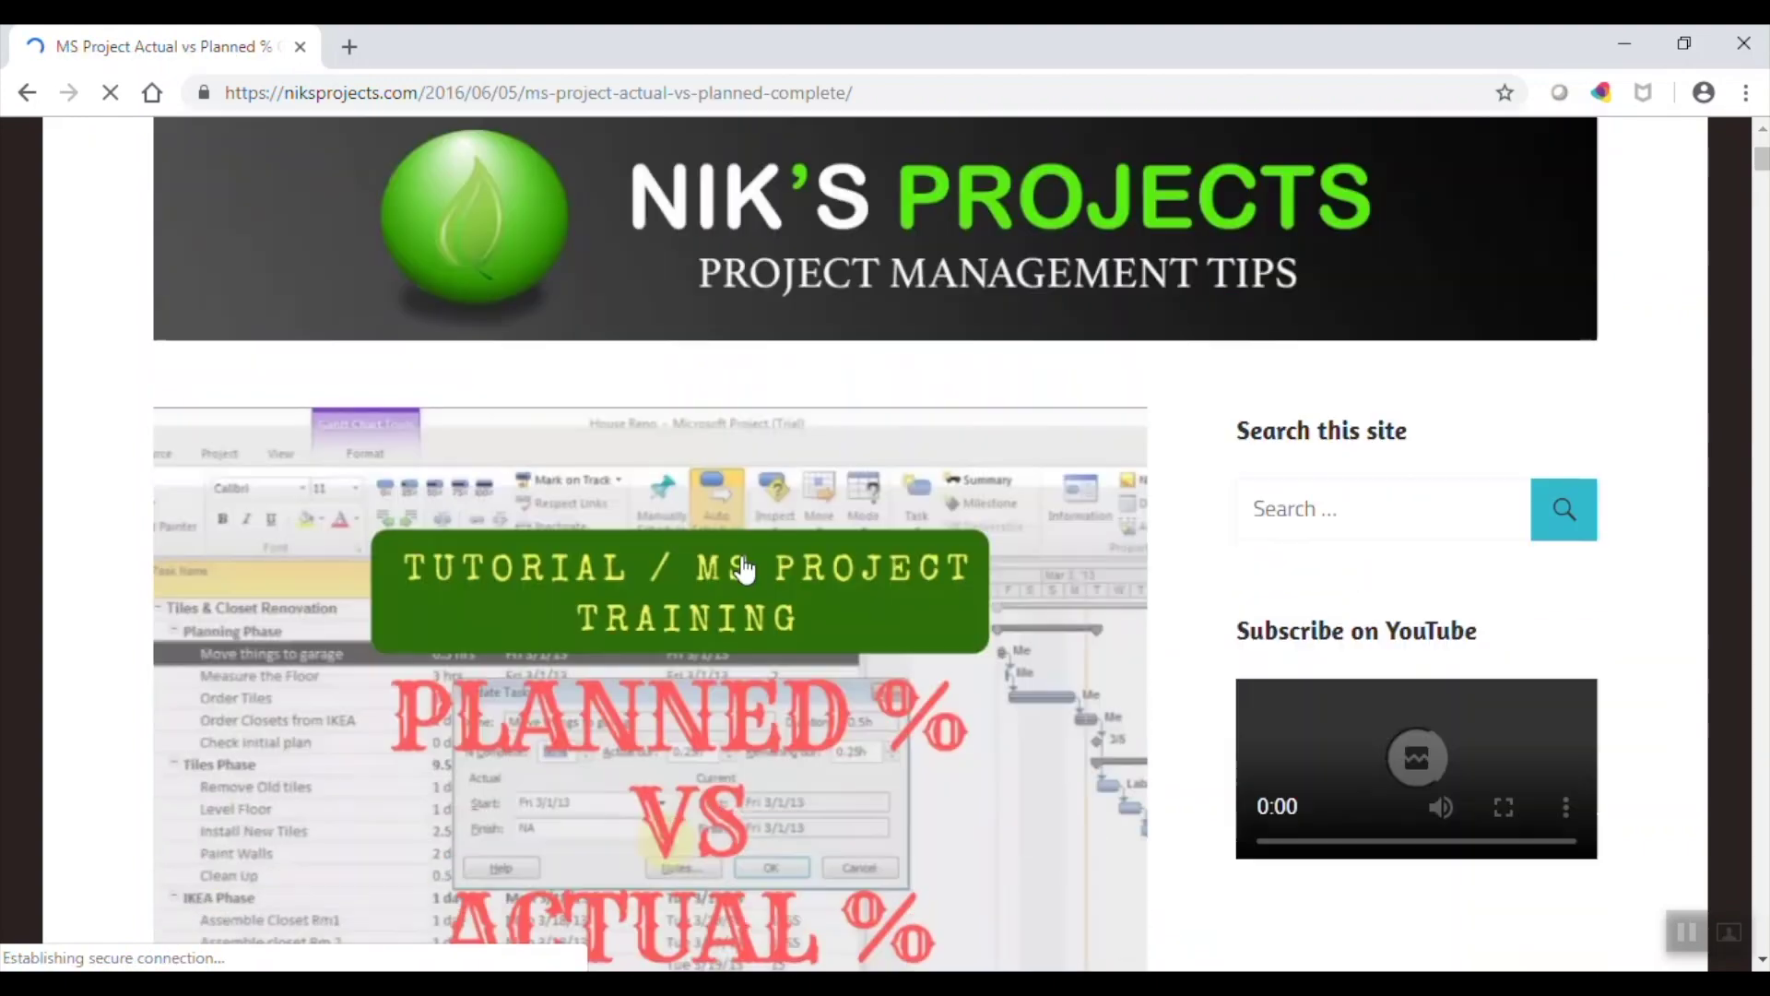
pyautogui.scroll(-3, 747, 568)
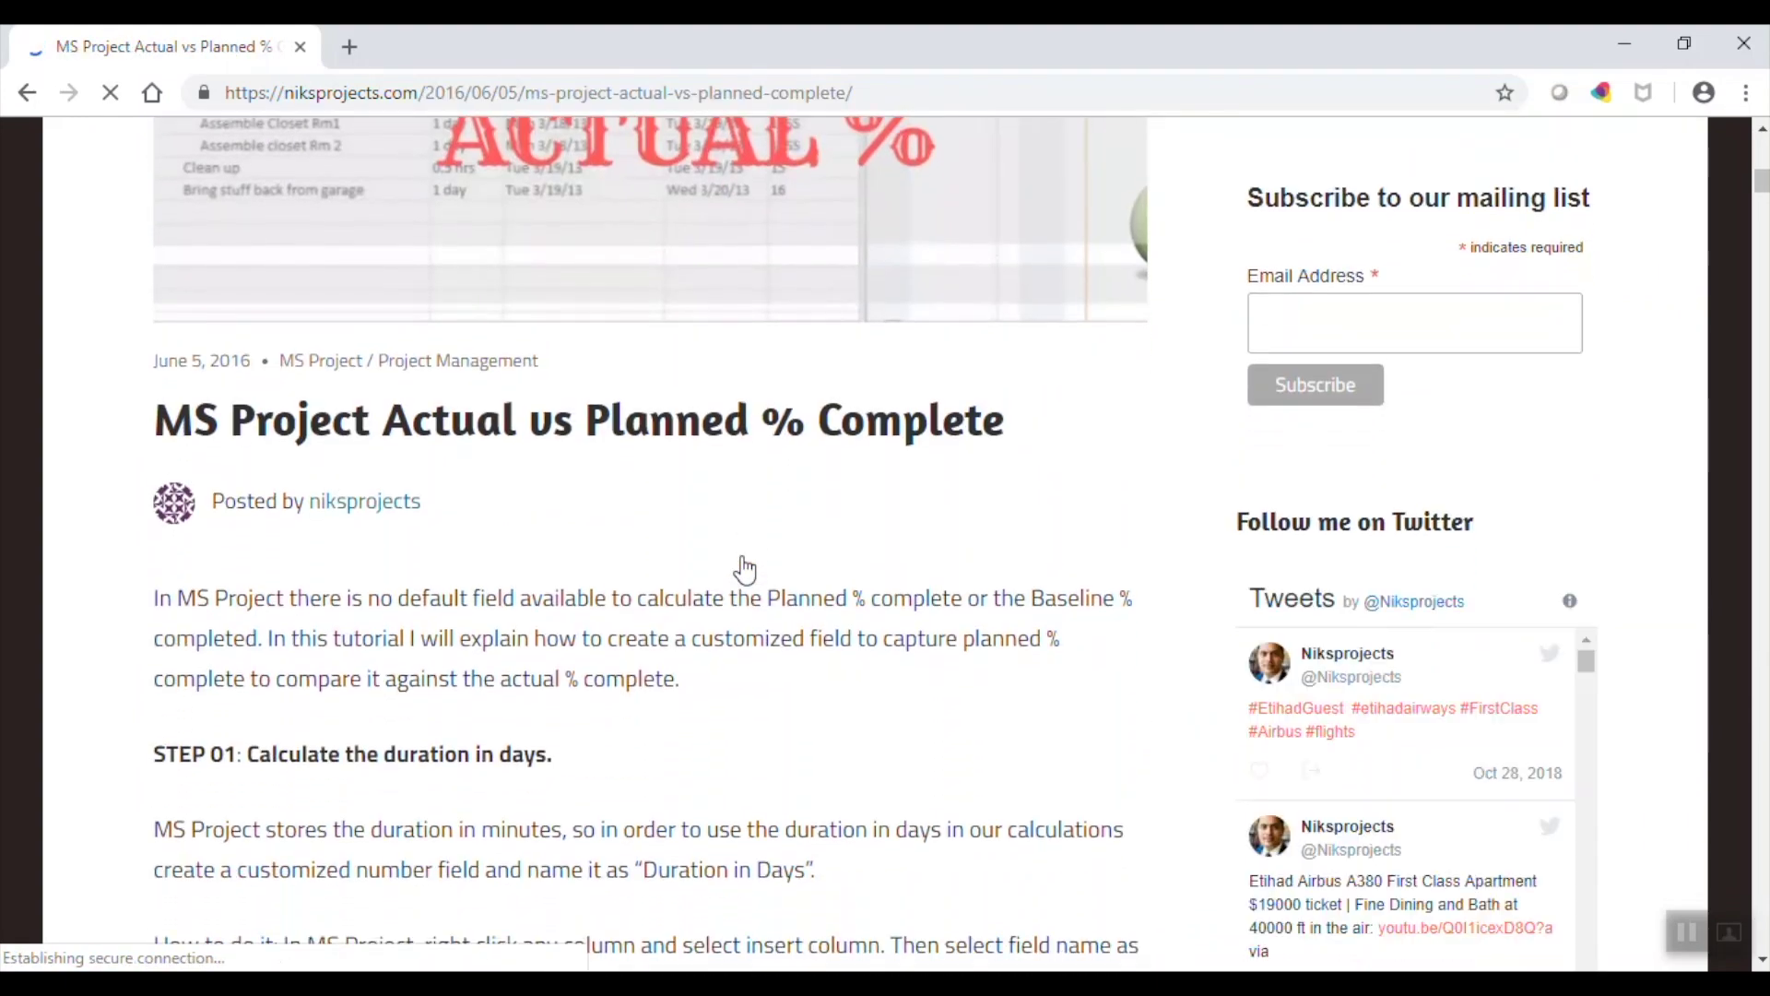
pyautogui.scroll(-6, 747, 569)
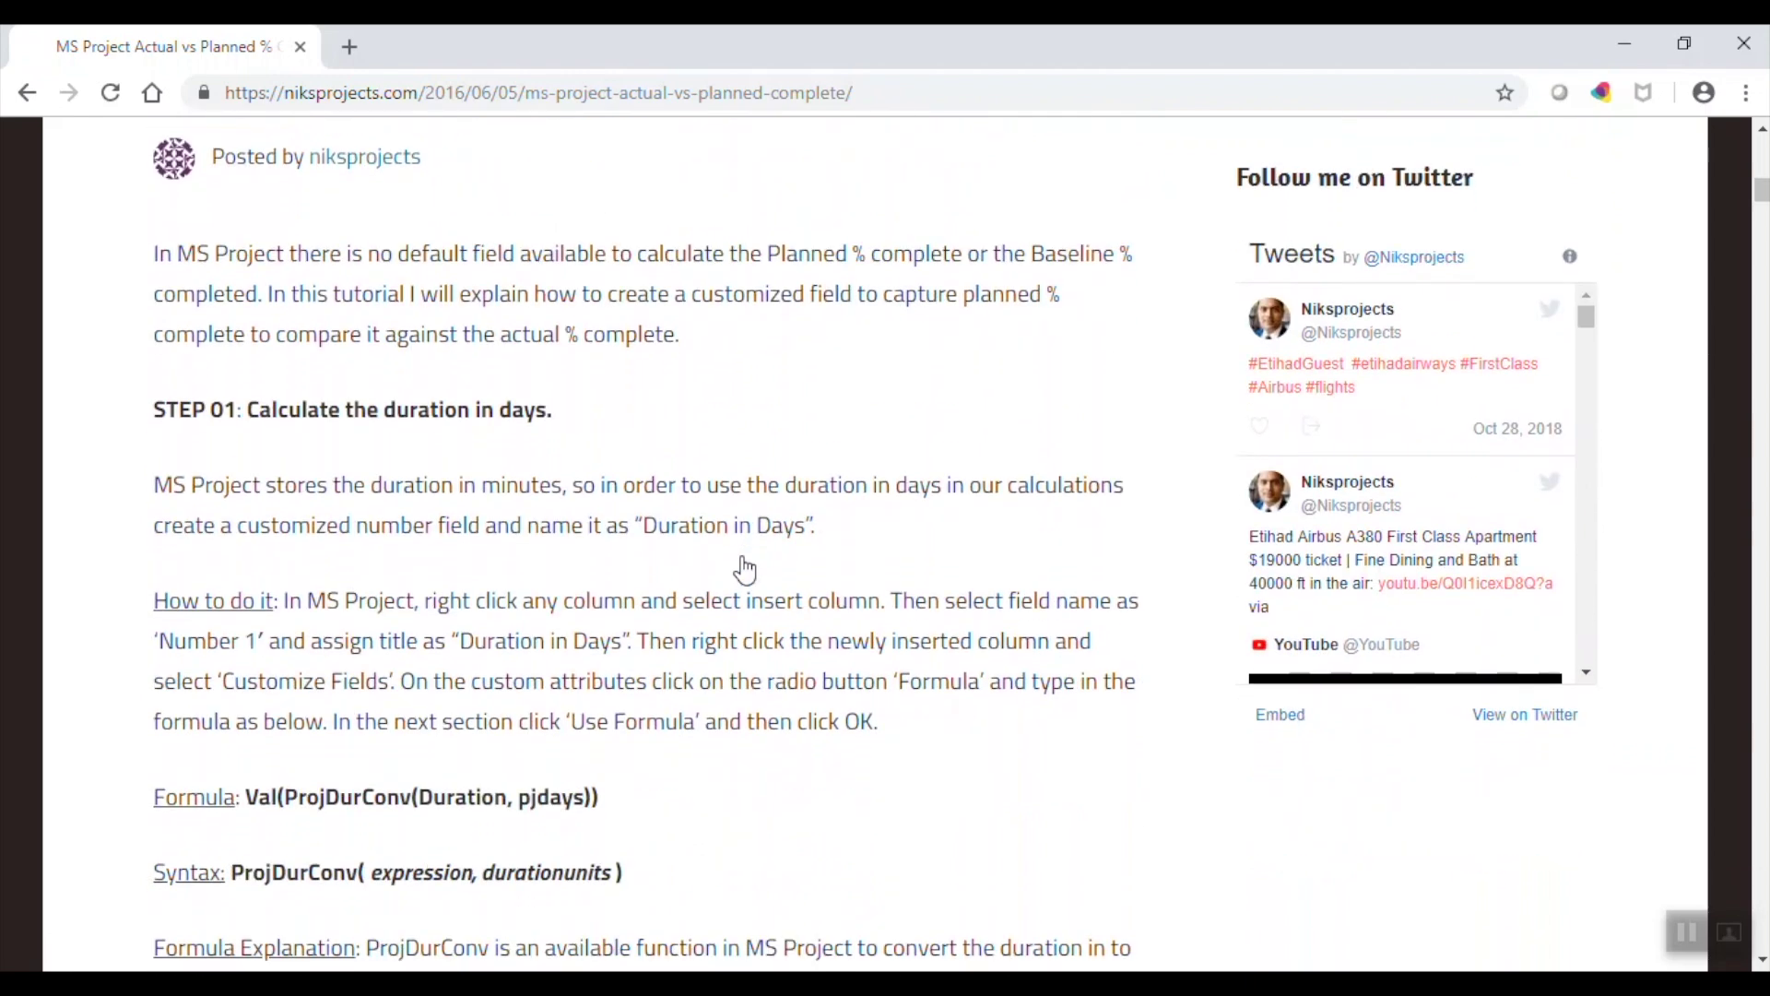
pyautogui.scroll(2, 746, 569)
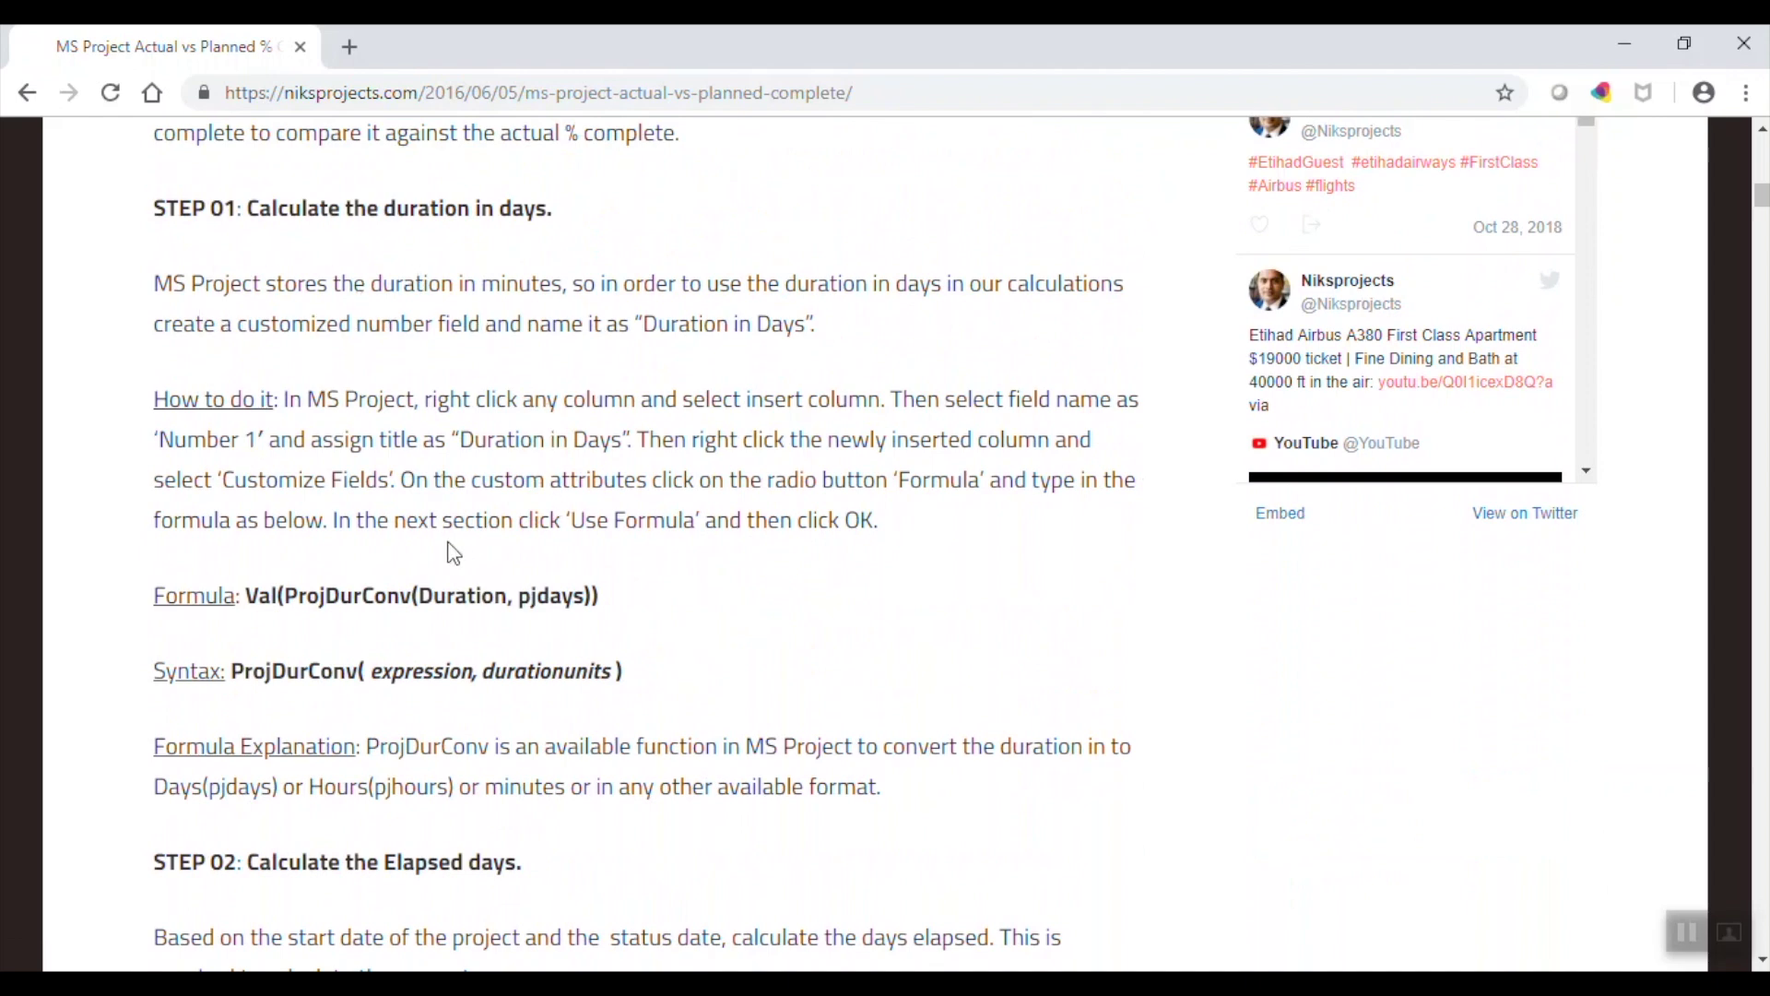
pyautogui.scroll(-2, 452, 553)
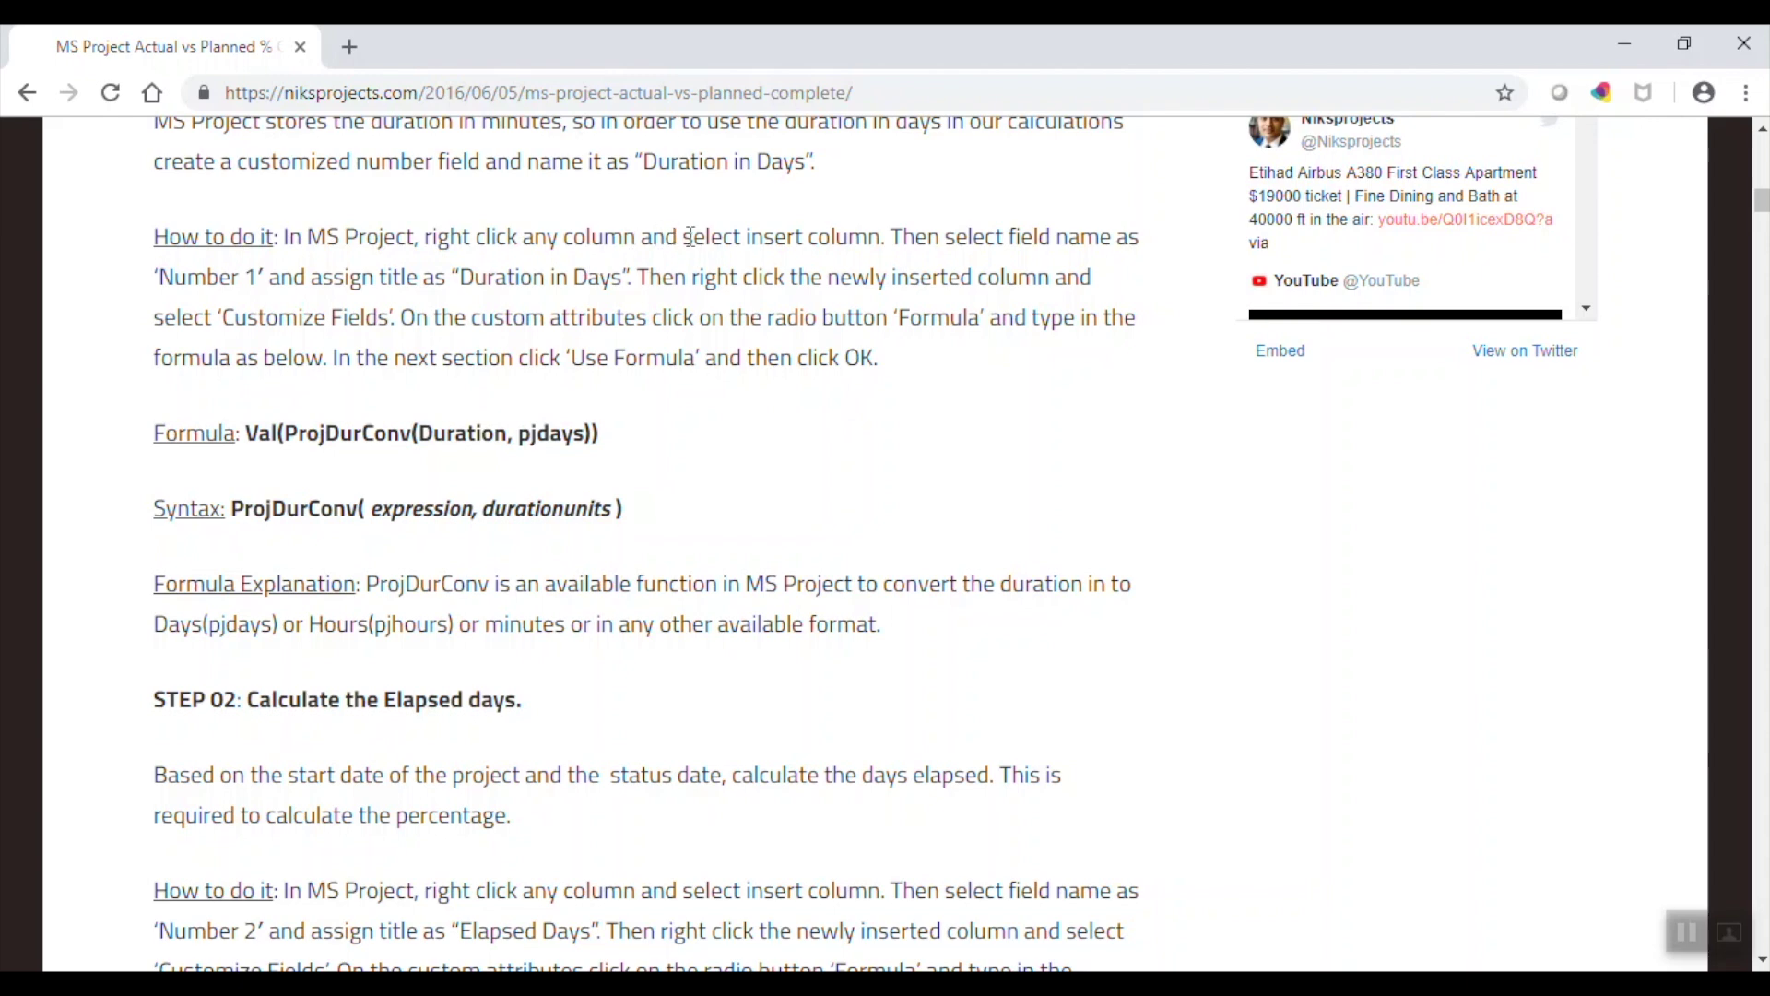
pyautogui.moveTo(687, 238); pyautogui.dragTo(857, 238)
pyautogui.moveTo(188, 278); pyautogui.dragTo(256, 279)
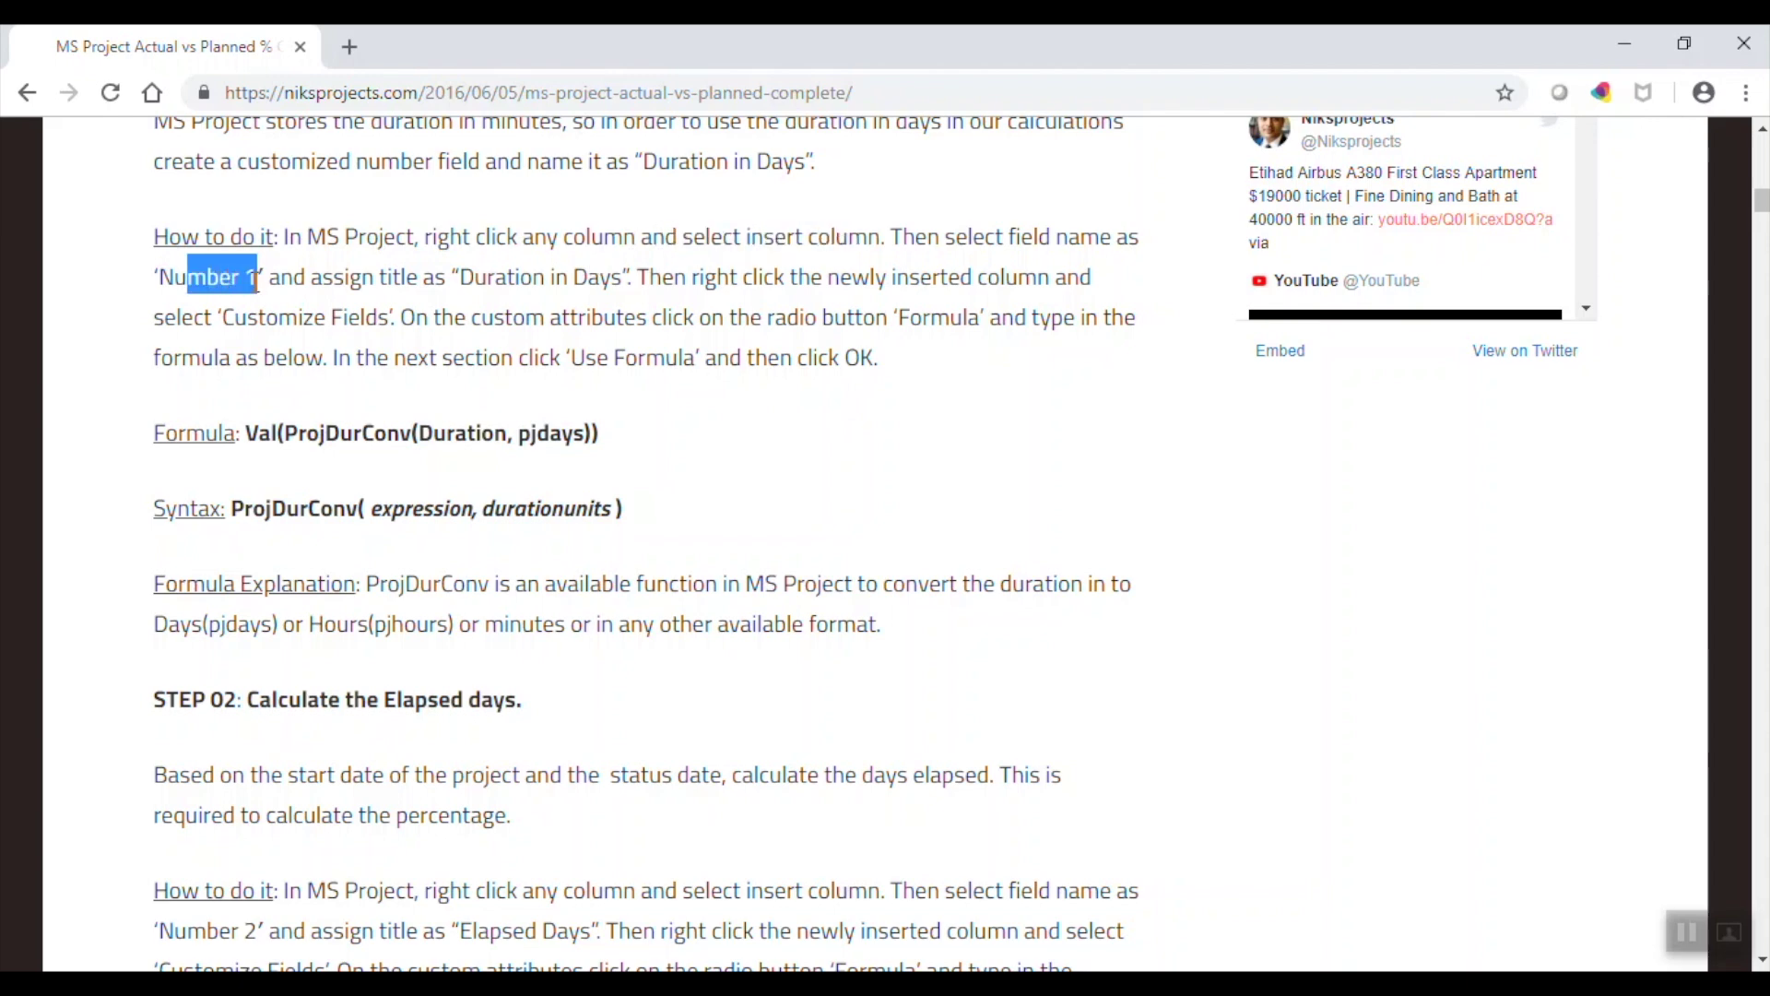
pyautogui.moveTo(496, 276); pyautogui.dragTo(639, 280)
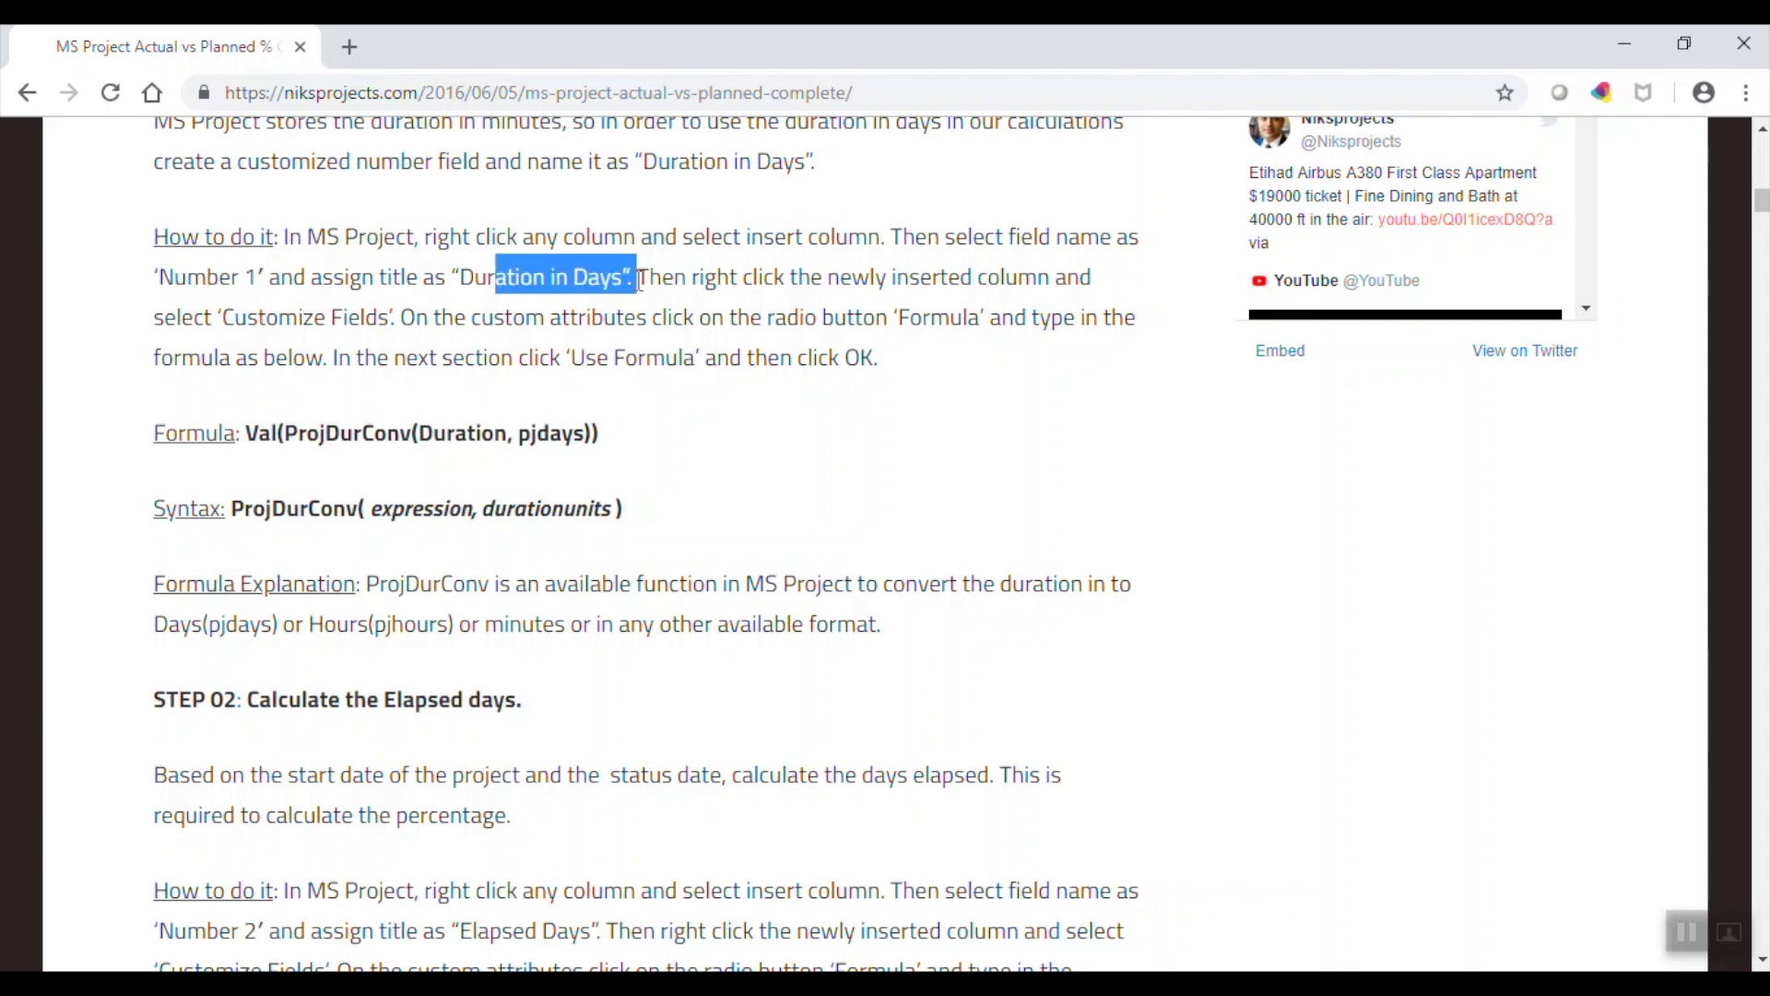
pyautogui.click(639, 278)
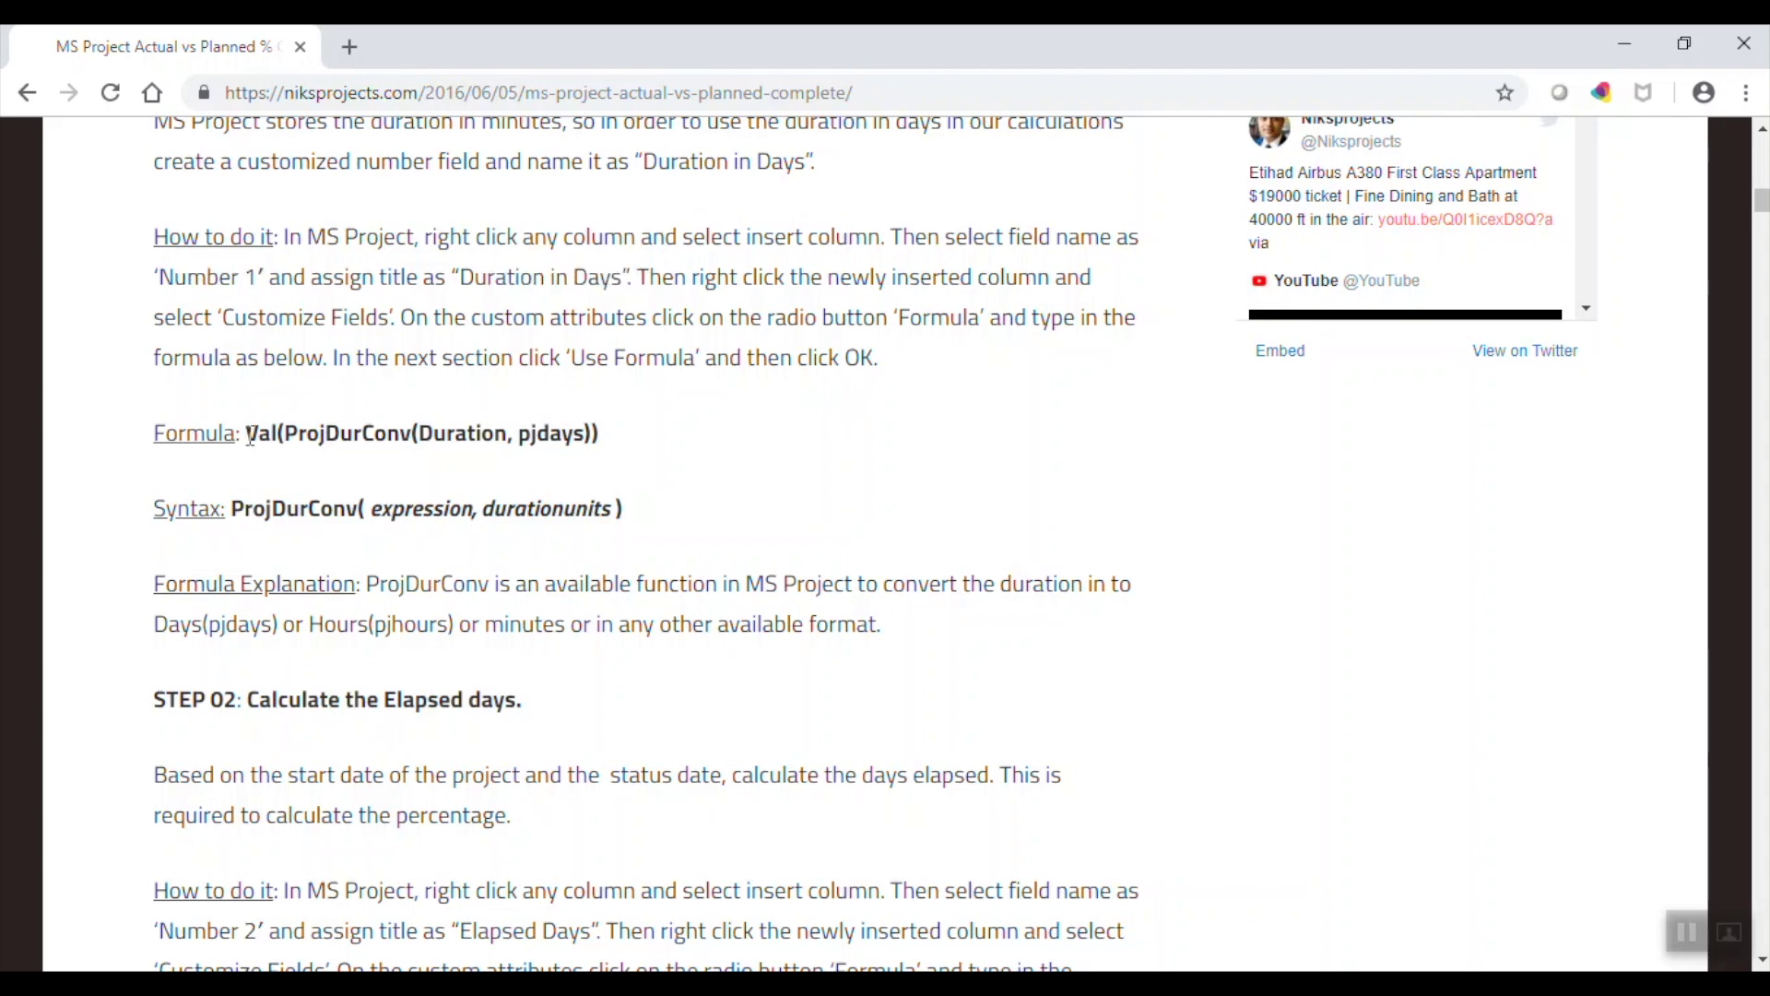
# - Copy the formula Val(ProjDurConv(Duration, pjdays)) from the article and switch back to Microsoft Project
pyautogui.moveTo(252, 436); pyautogui.dragTo(607, 443)
pyautogui.hotkey('ctrl', 'c')
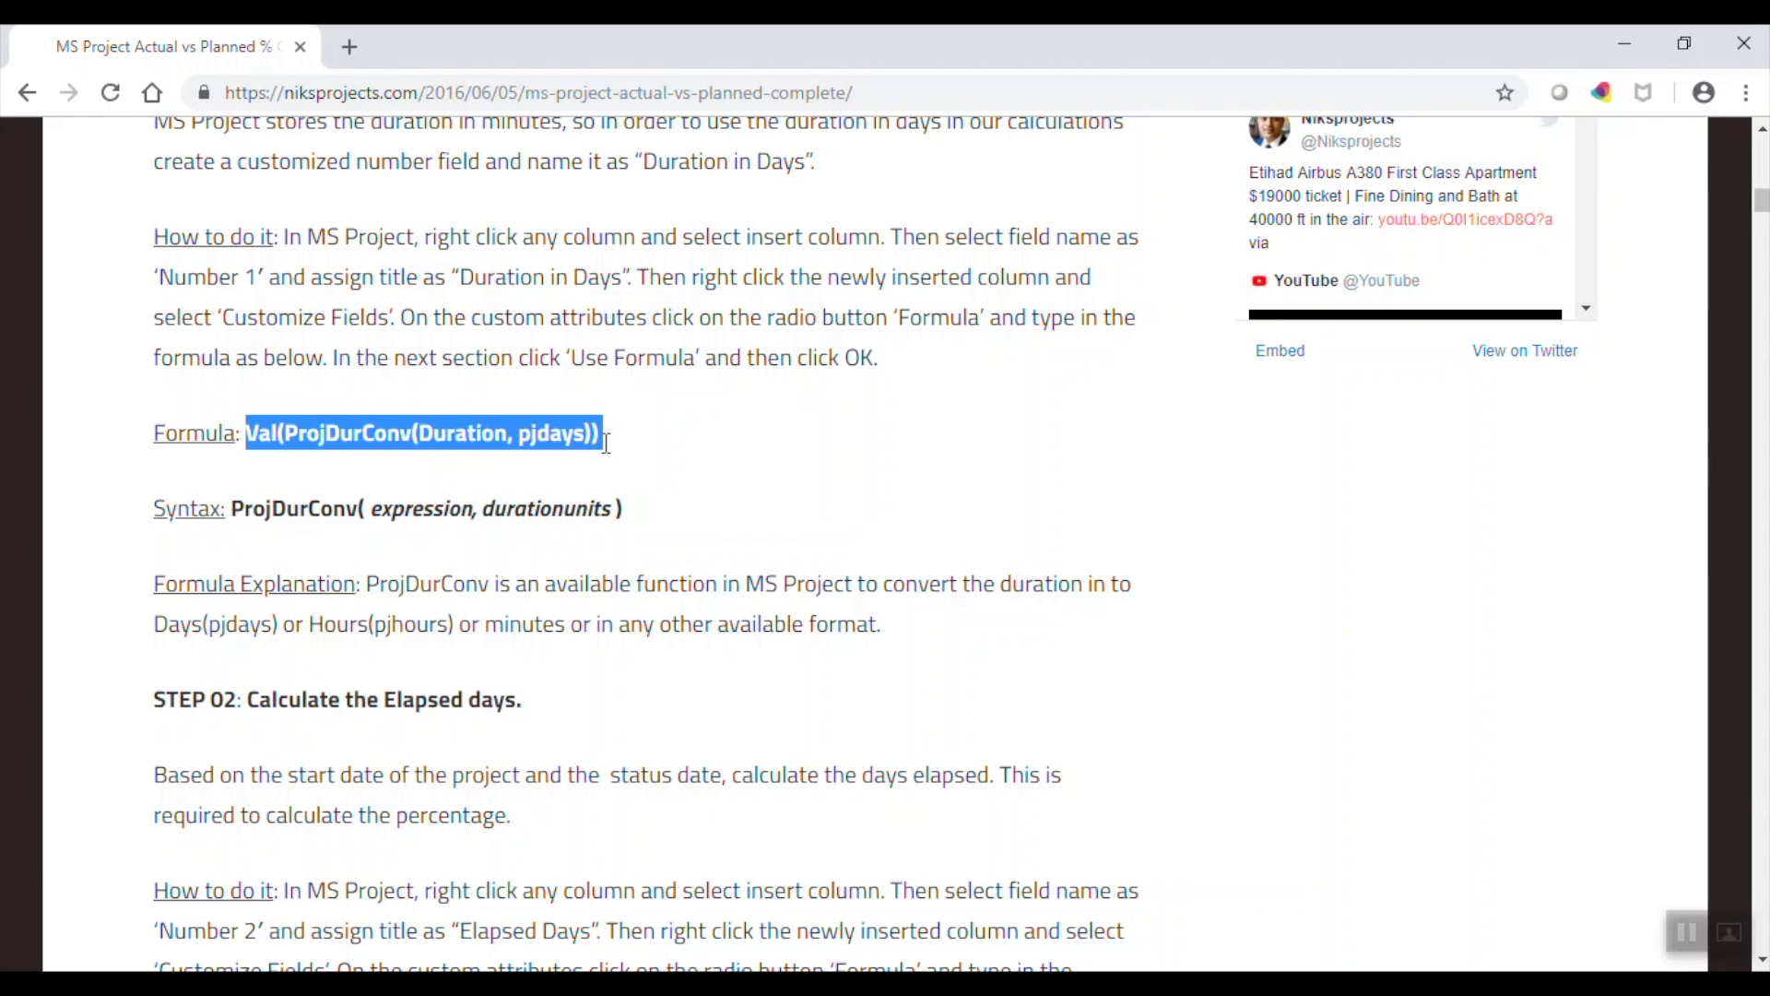
pyautogui.rightClick(581, 433)
pyautogui.click(613, 447)
pyautogui.hotkey('alt', 'Tab')
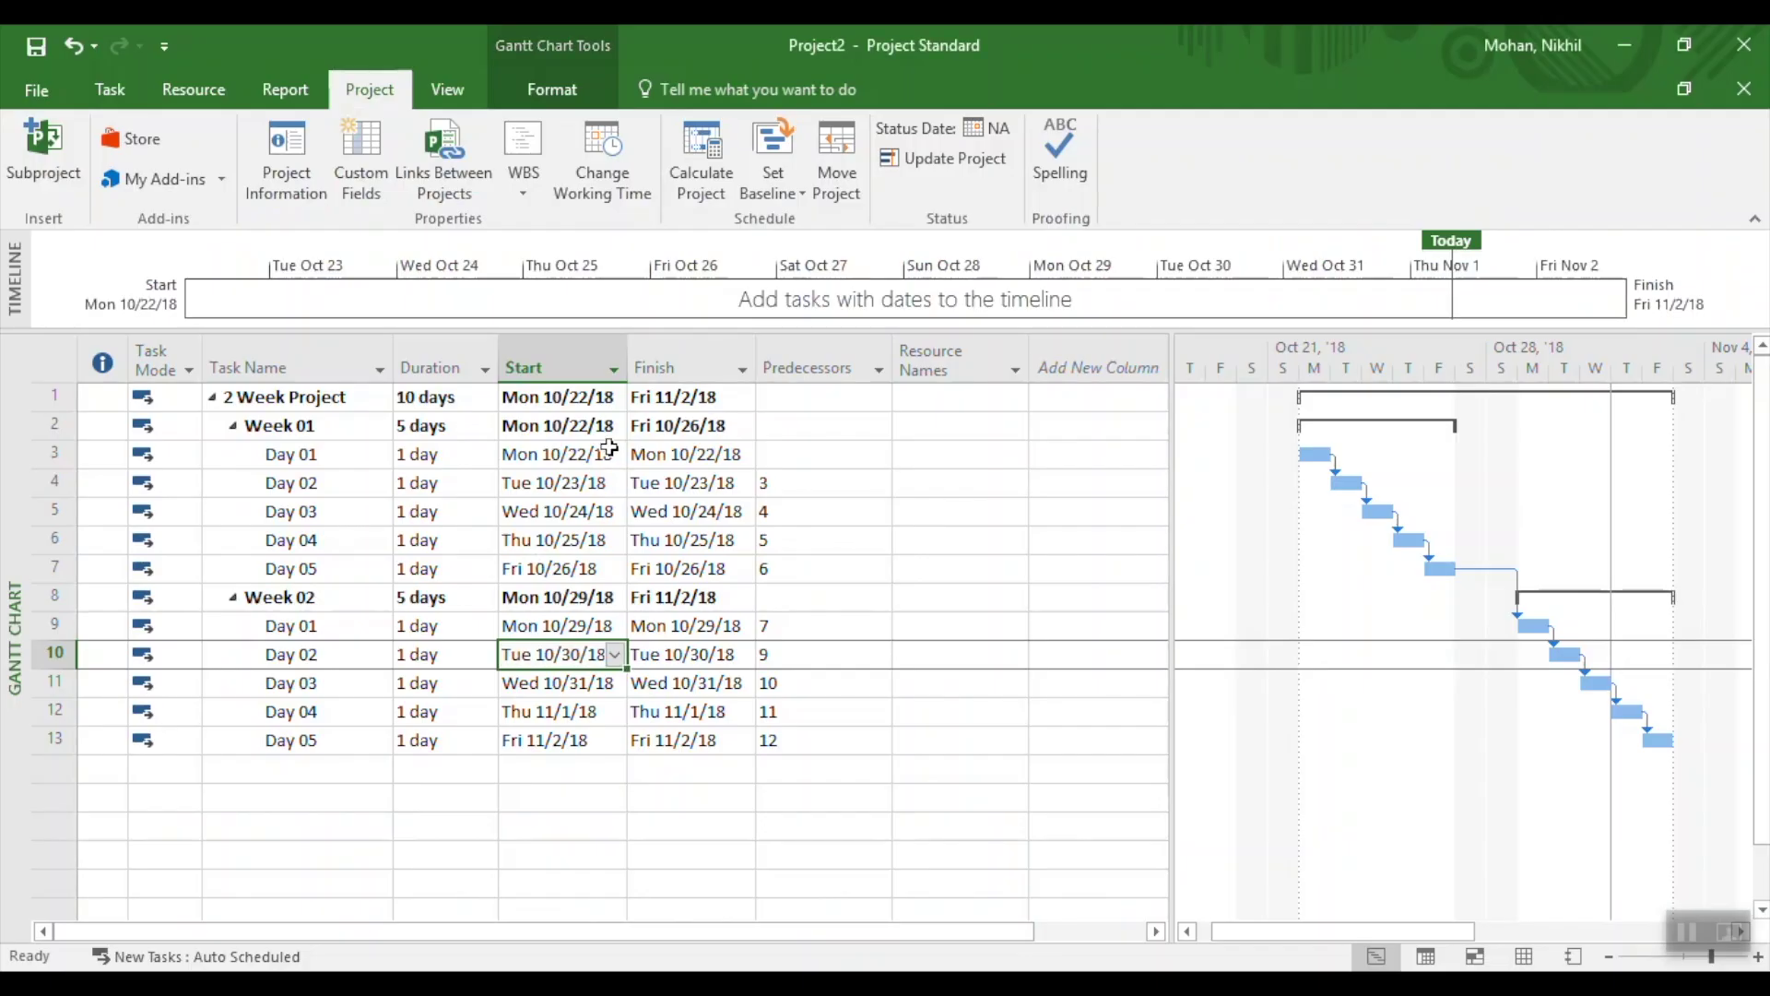
# - Add a Number1 column to the task table after Resource Names
pyautogui.click(1097, 350)
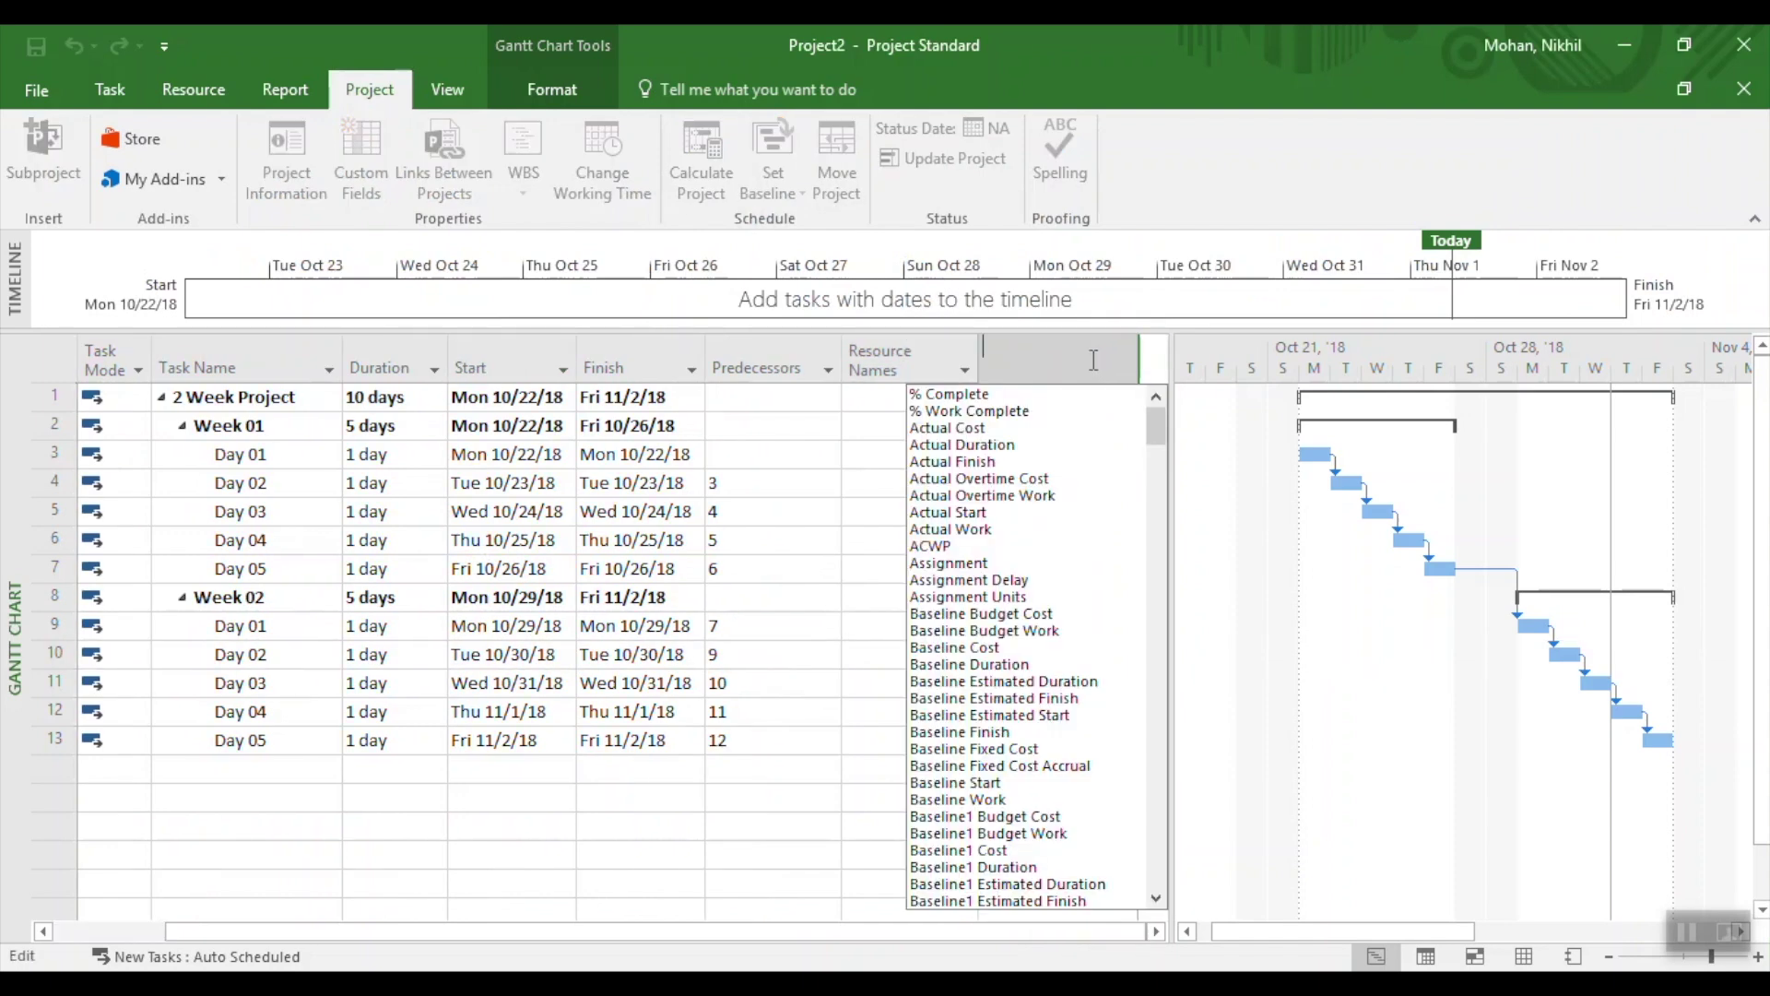
pyautogui.write('number1')
pyautogui.click(960, 395)
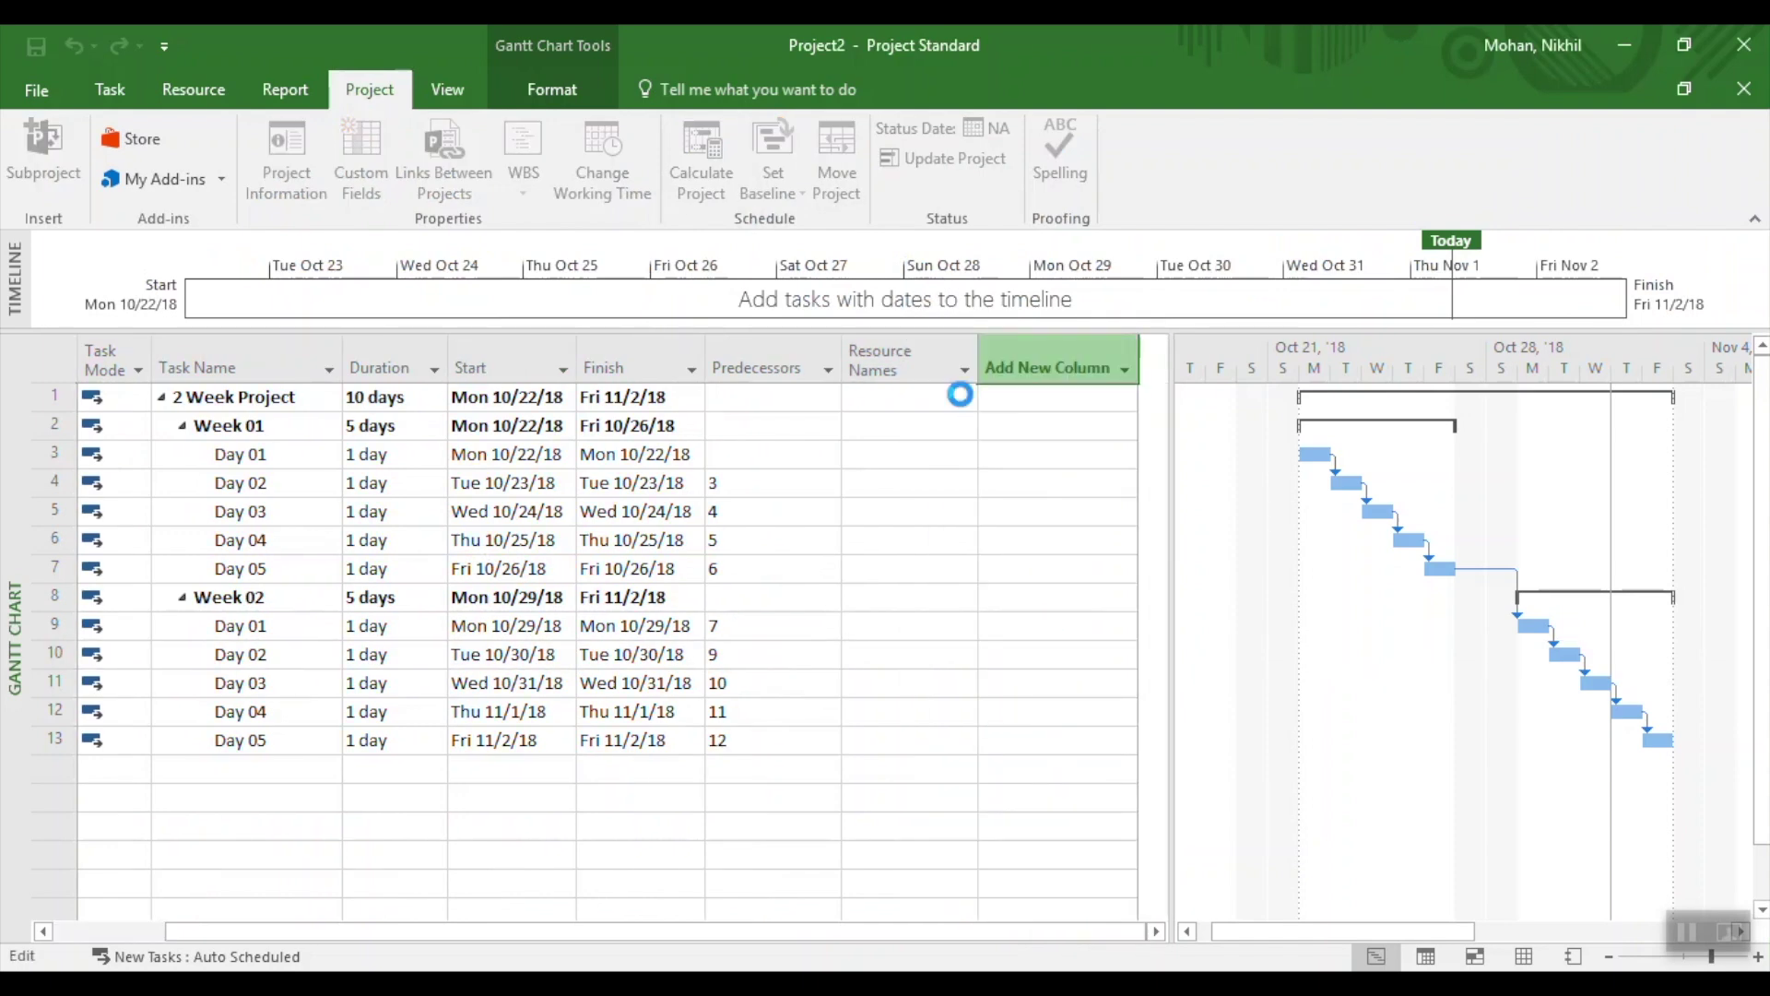
# - Rename the Number1 custom field to "Duration in Days"
pyautogui.click(1042, 343)
pyautogui.rightClick(1043, 347)
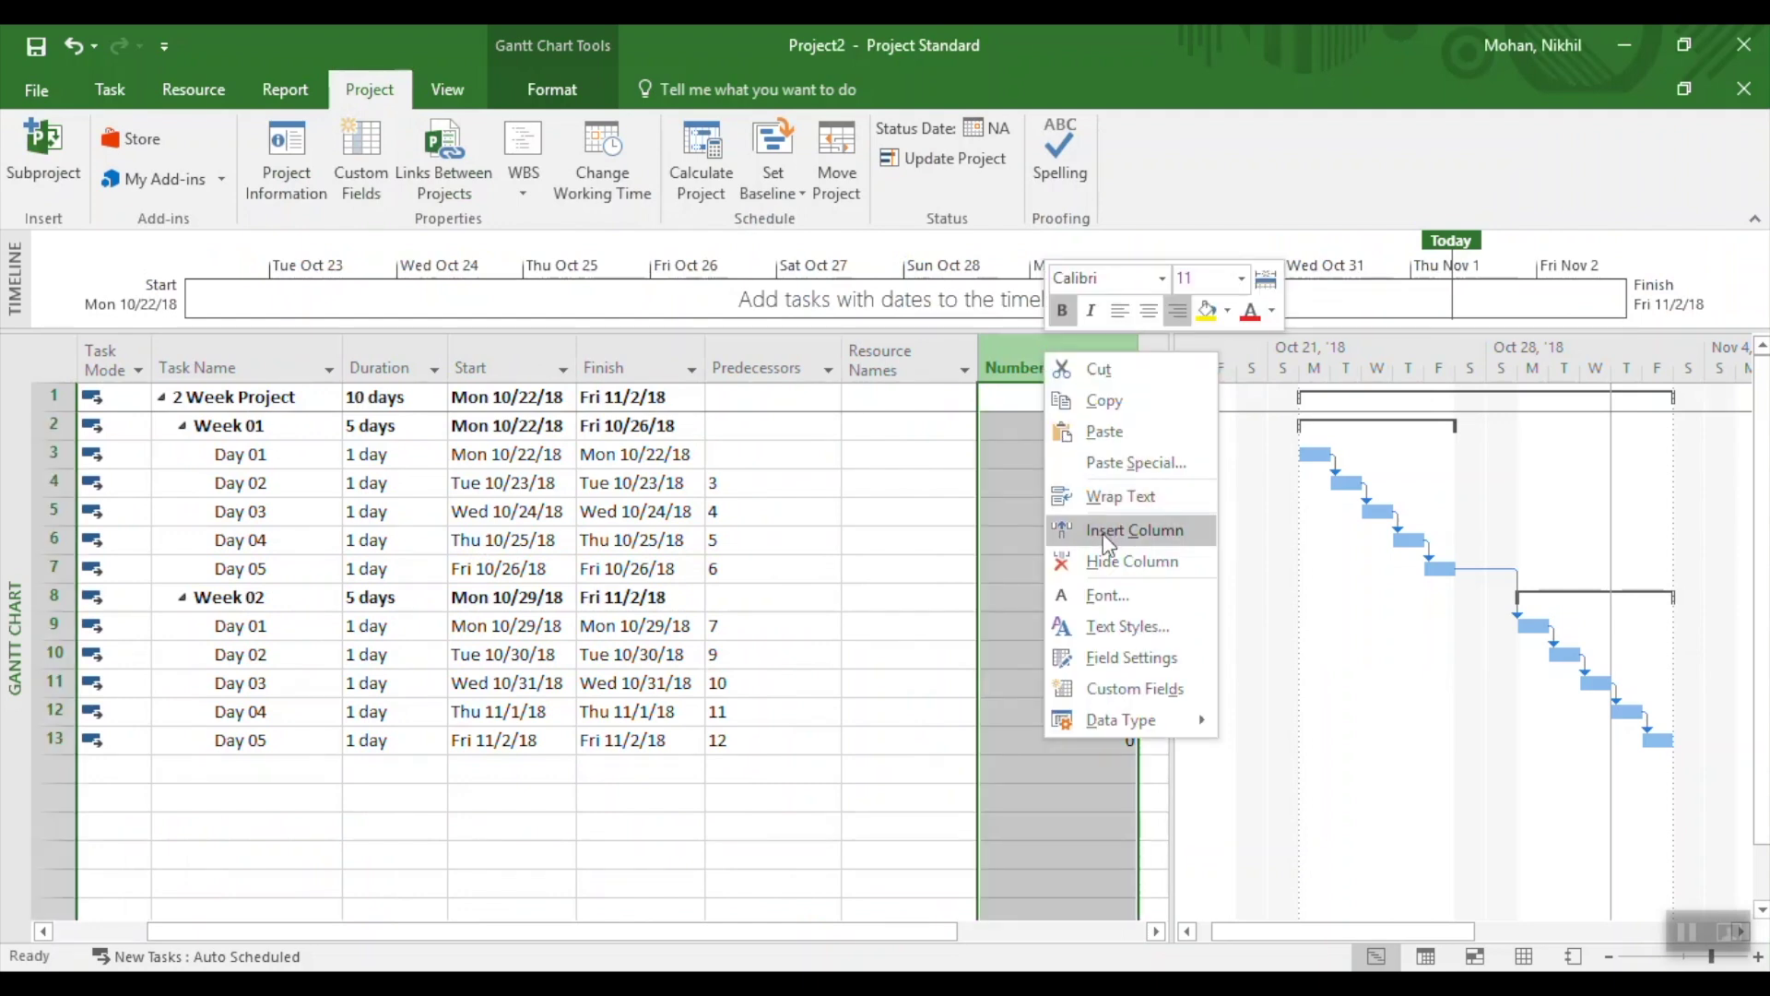
pyautogui.click(1104, 691)
pyautogui.click(689, 473)
pyautogui.write('D')
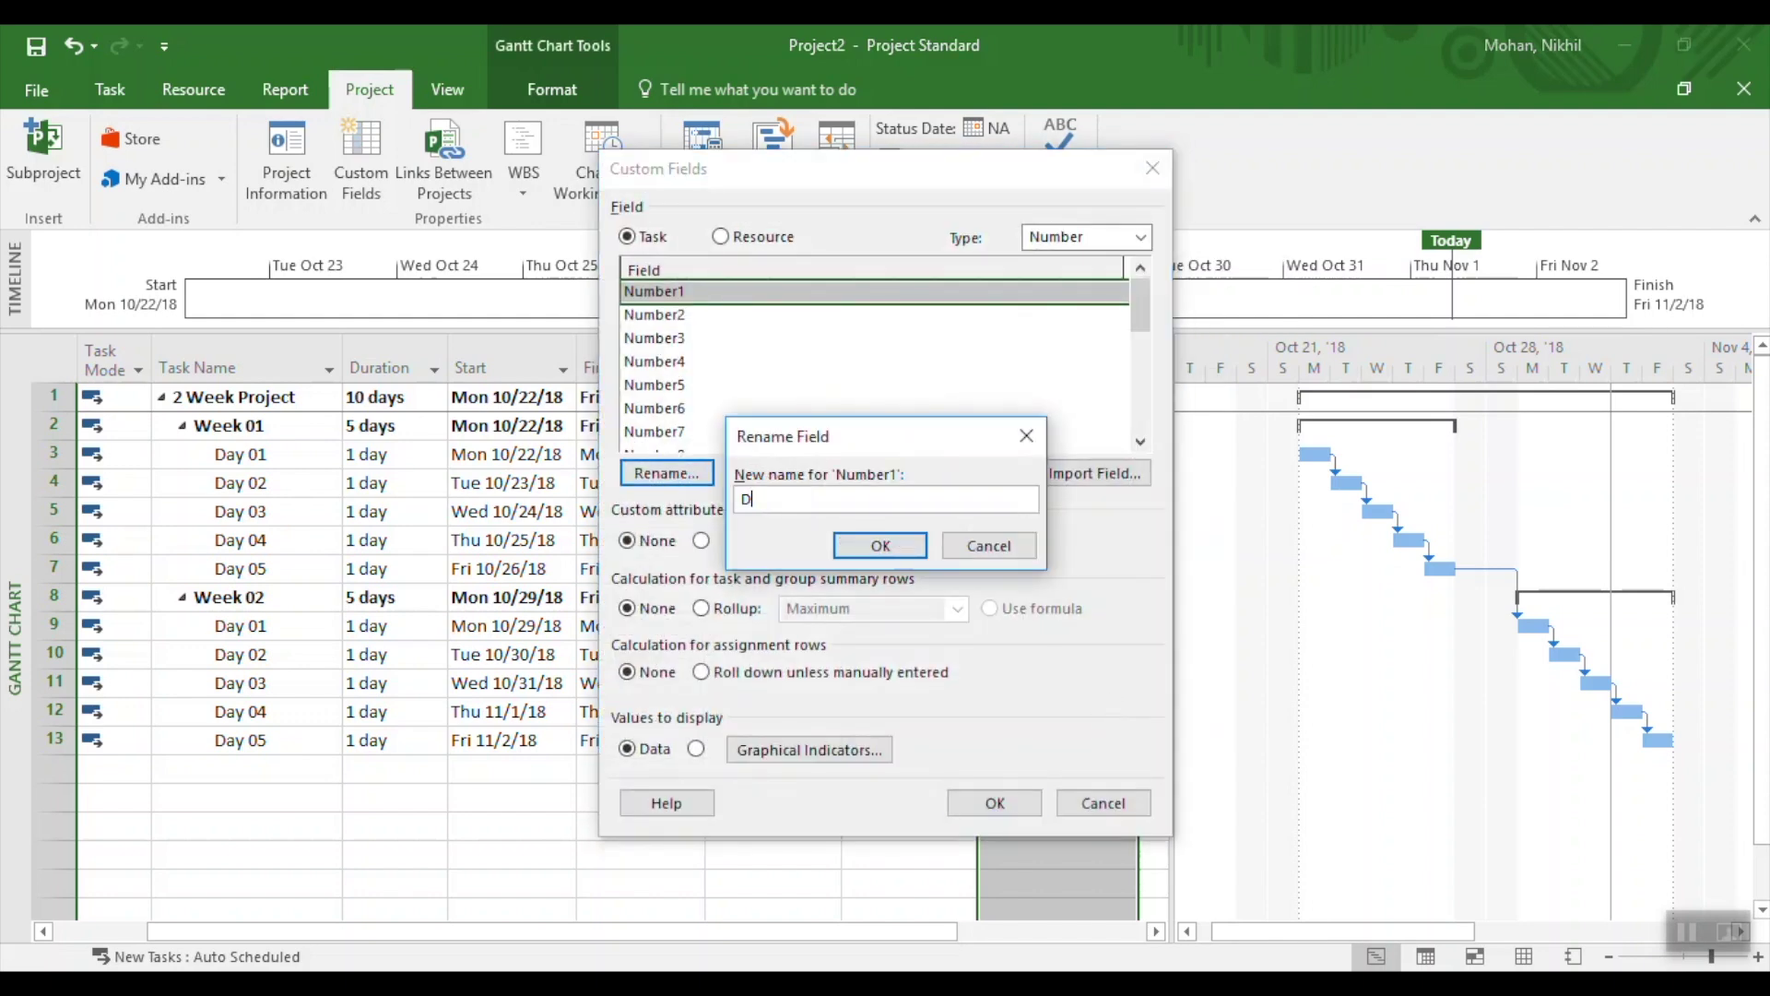
pyautogui.write('uration in Days')
pyautogui.click(911, 552)
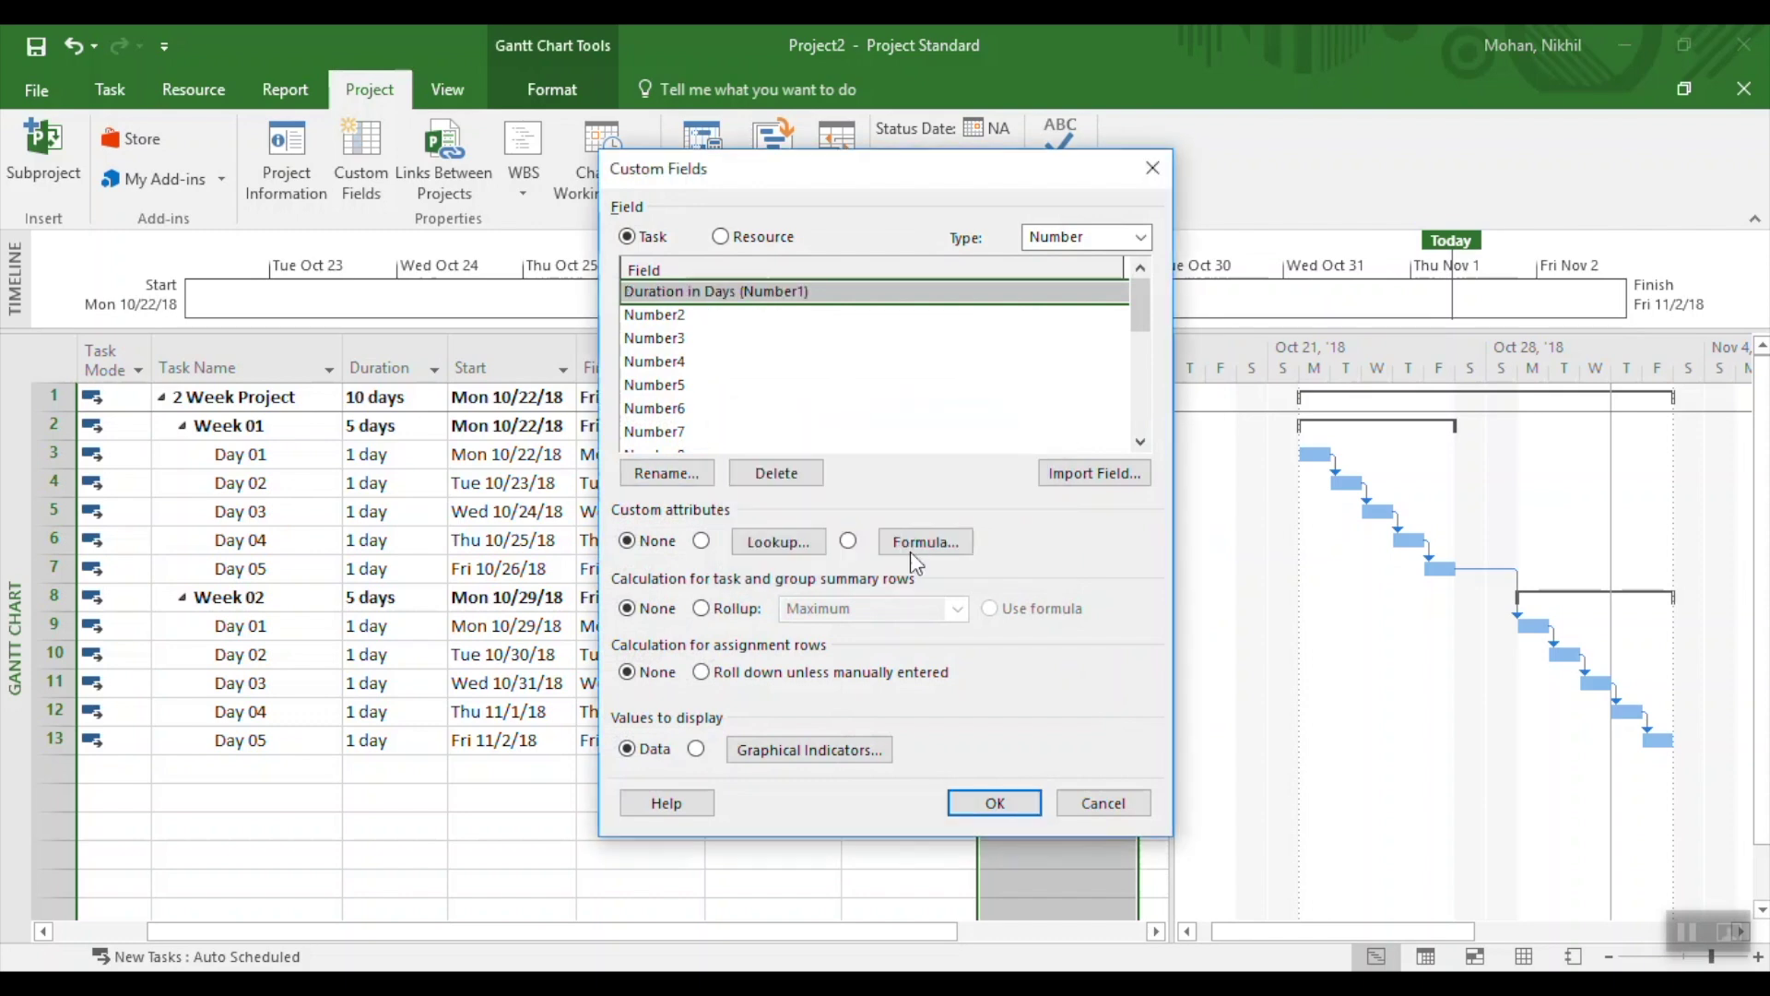
# - Make Duration in Days a calculated field with the copied formula Val(ProjDurConv(Duration, pjdays)), accepting the replacement of its existing data
pyautogui.click(849, 543)
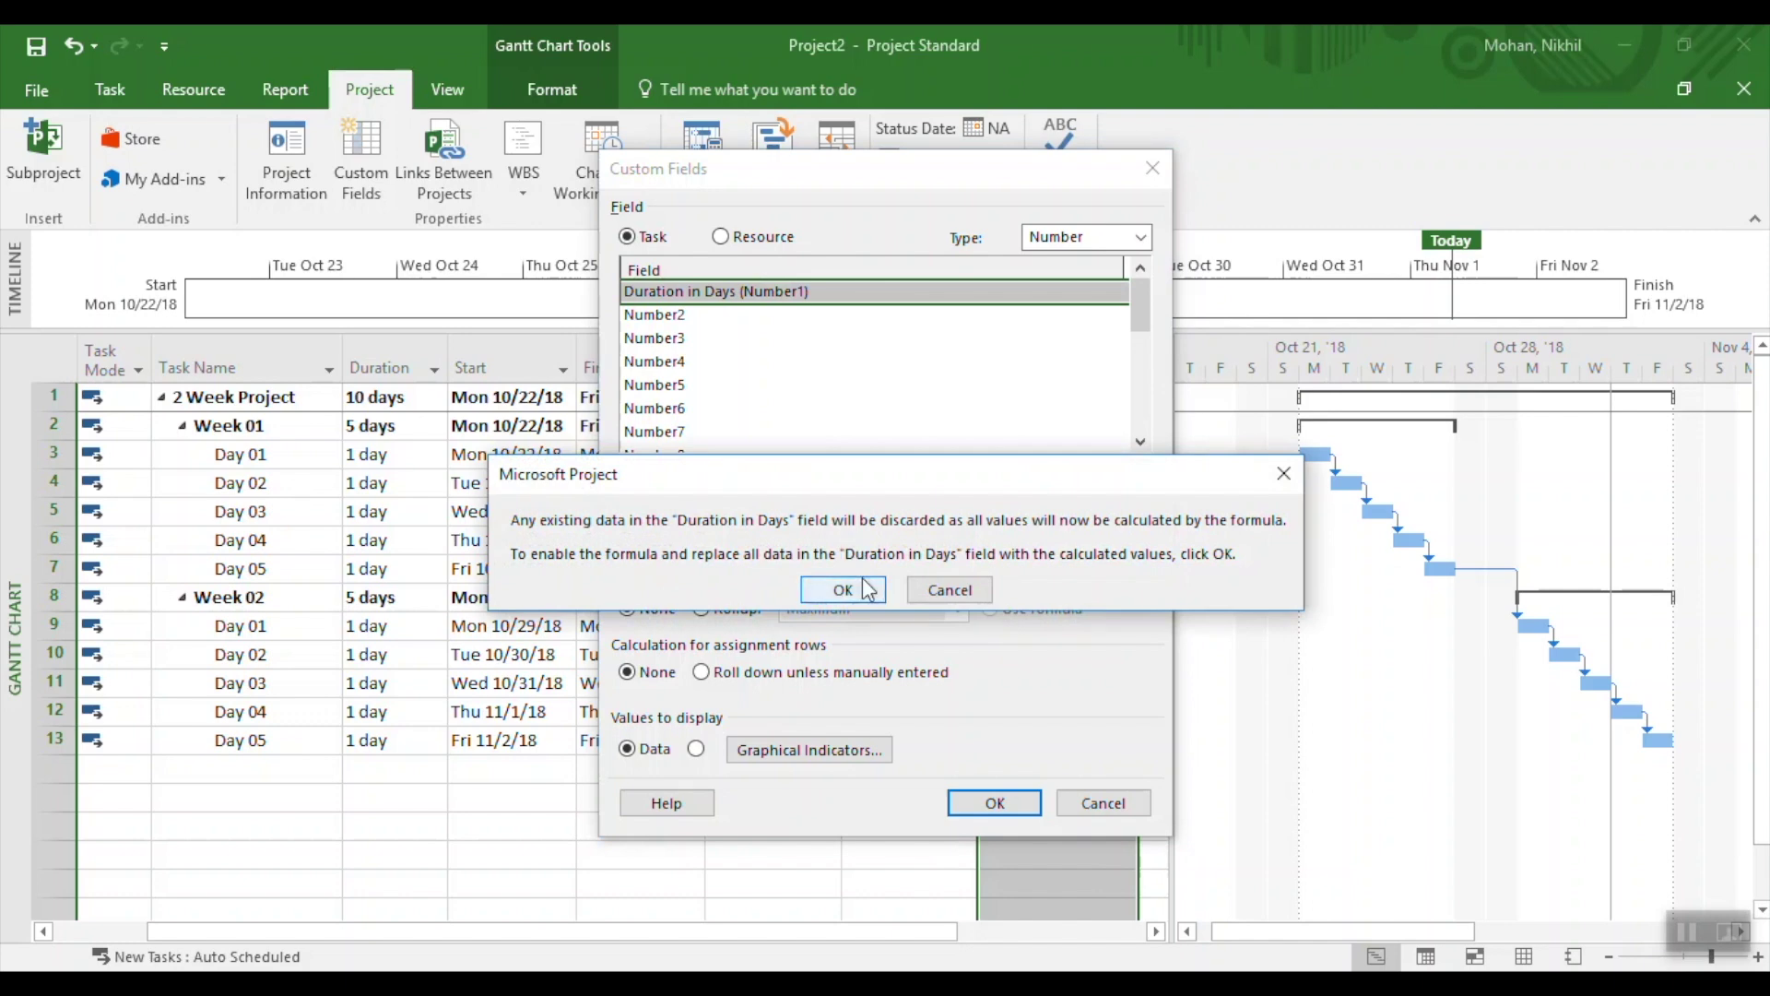
pyautogui.click(853, 590)
pyautogui.click(924, 544)
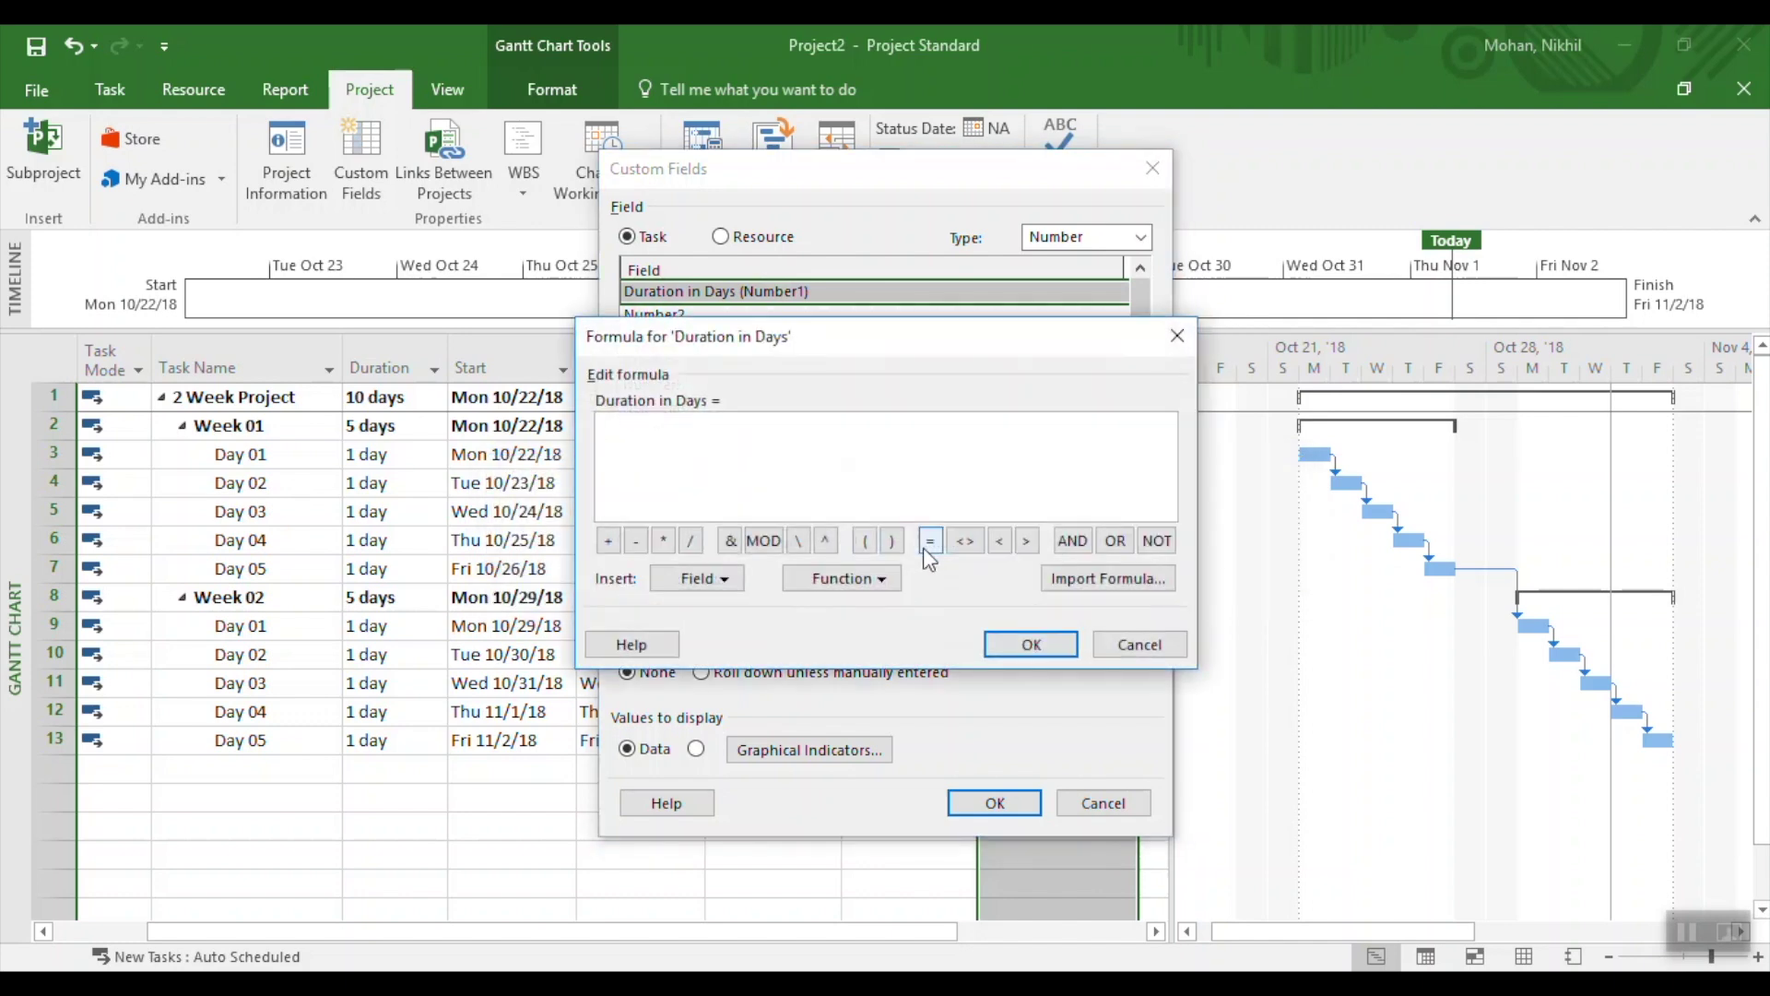
pyautogui.hotkey('ctrl', 'v')
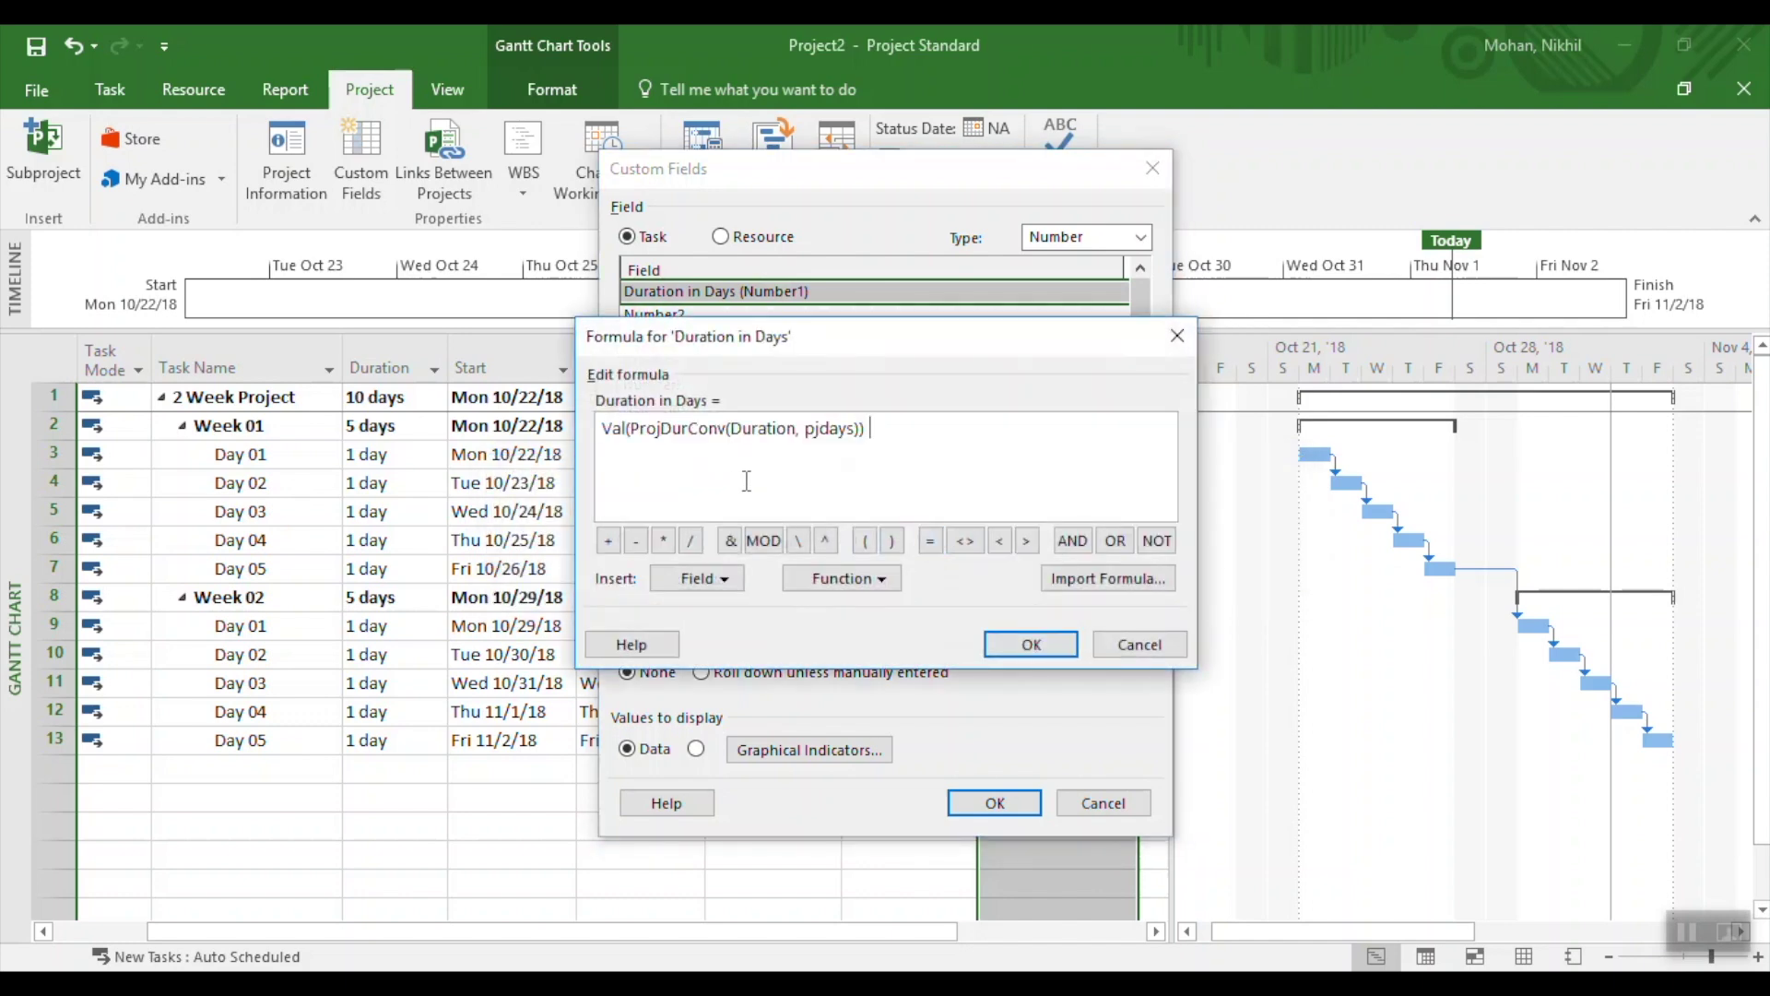
pyautogui.click(1009, 648)
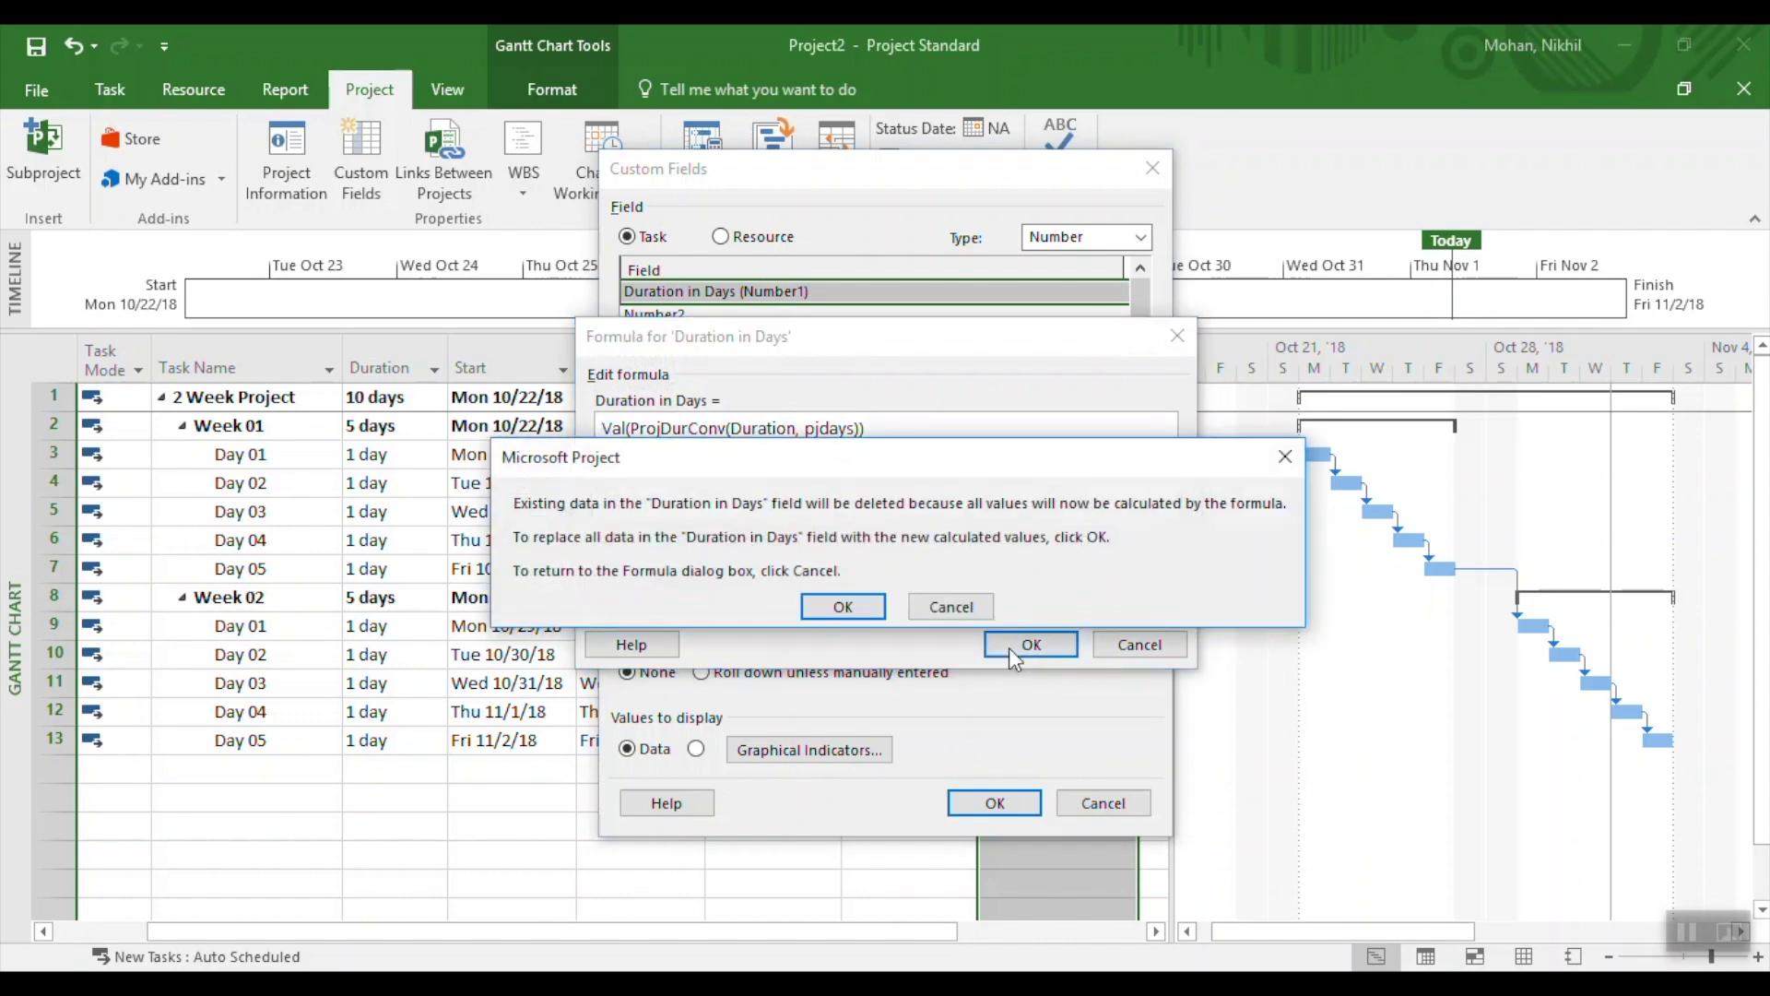
pyautogui.click(843, 605)
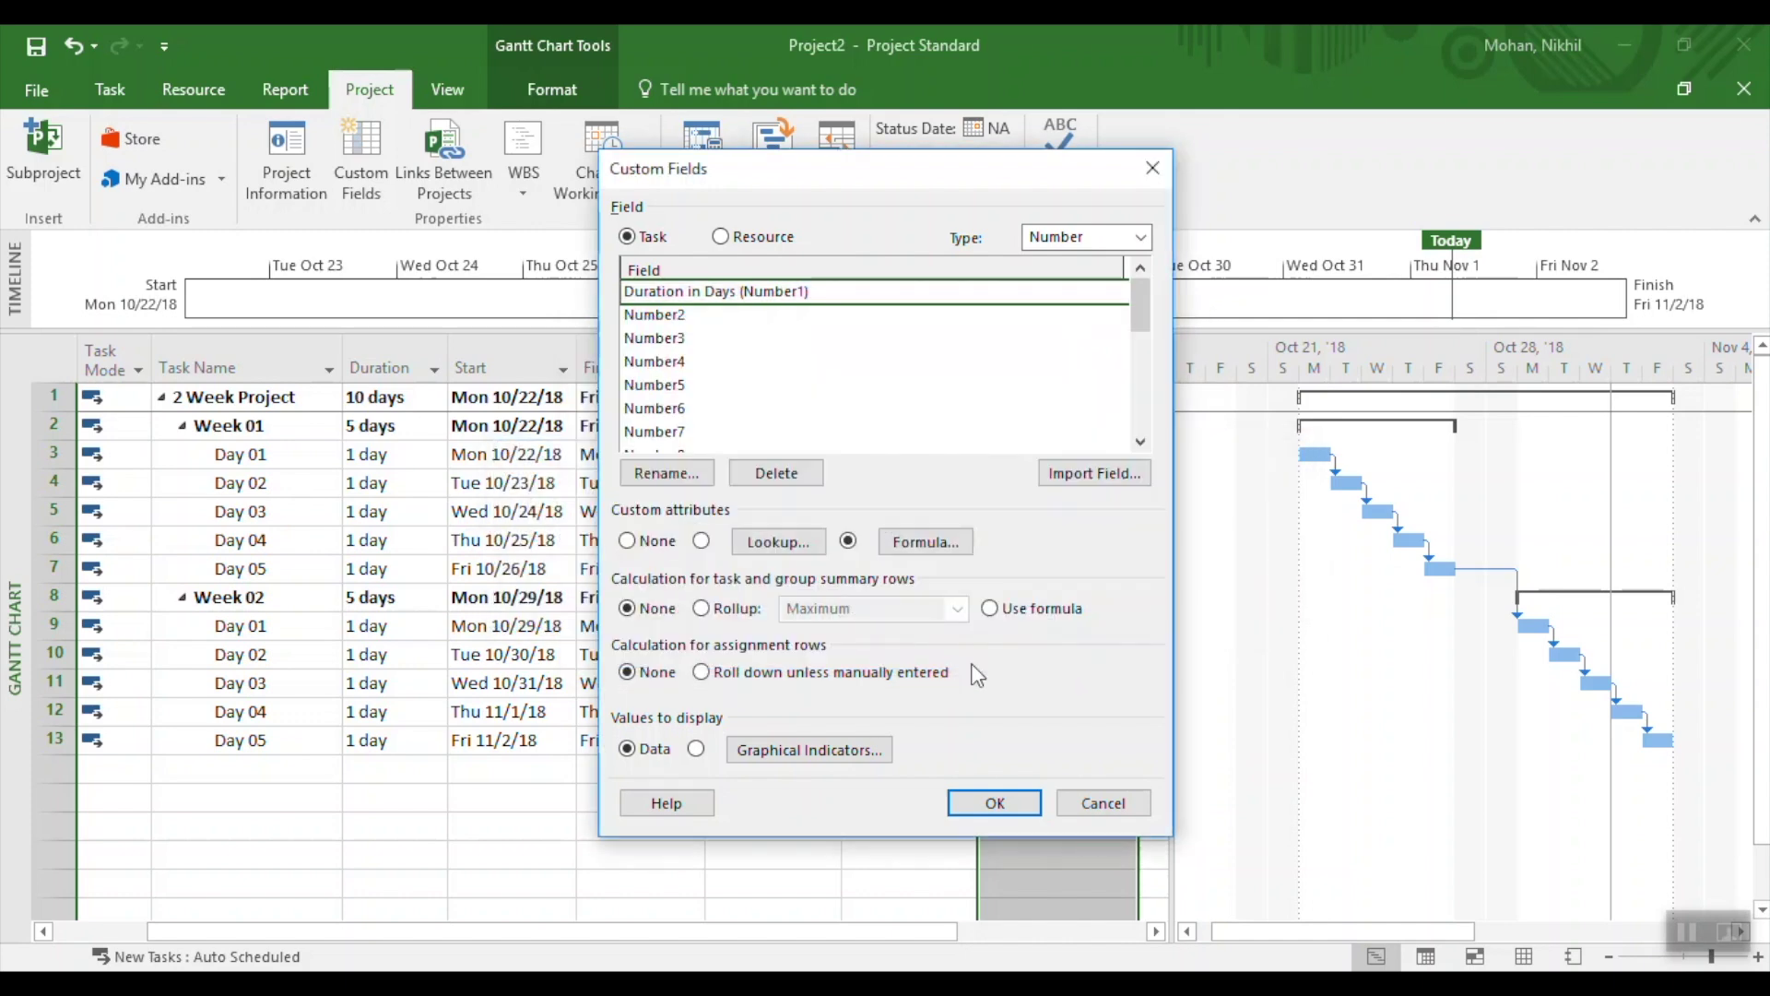
pyautogui.click(995, 802)
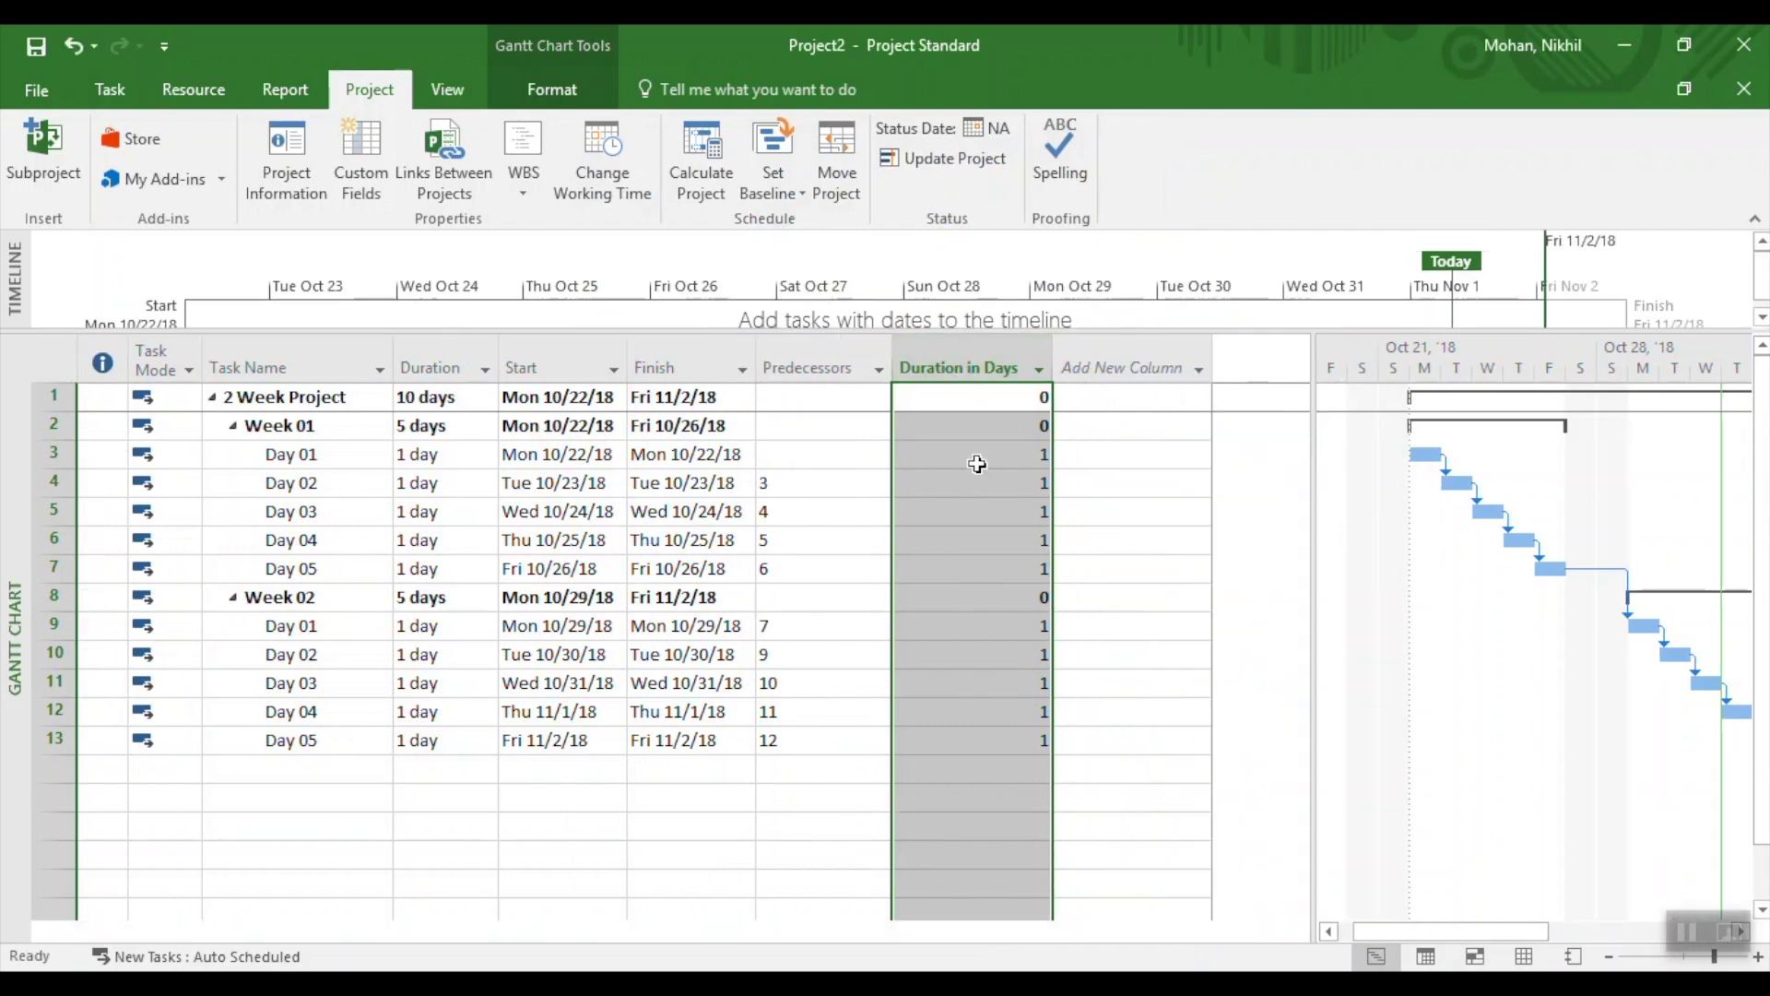
pyautogui.press('Down')
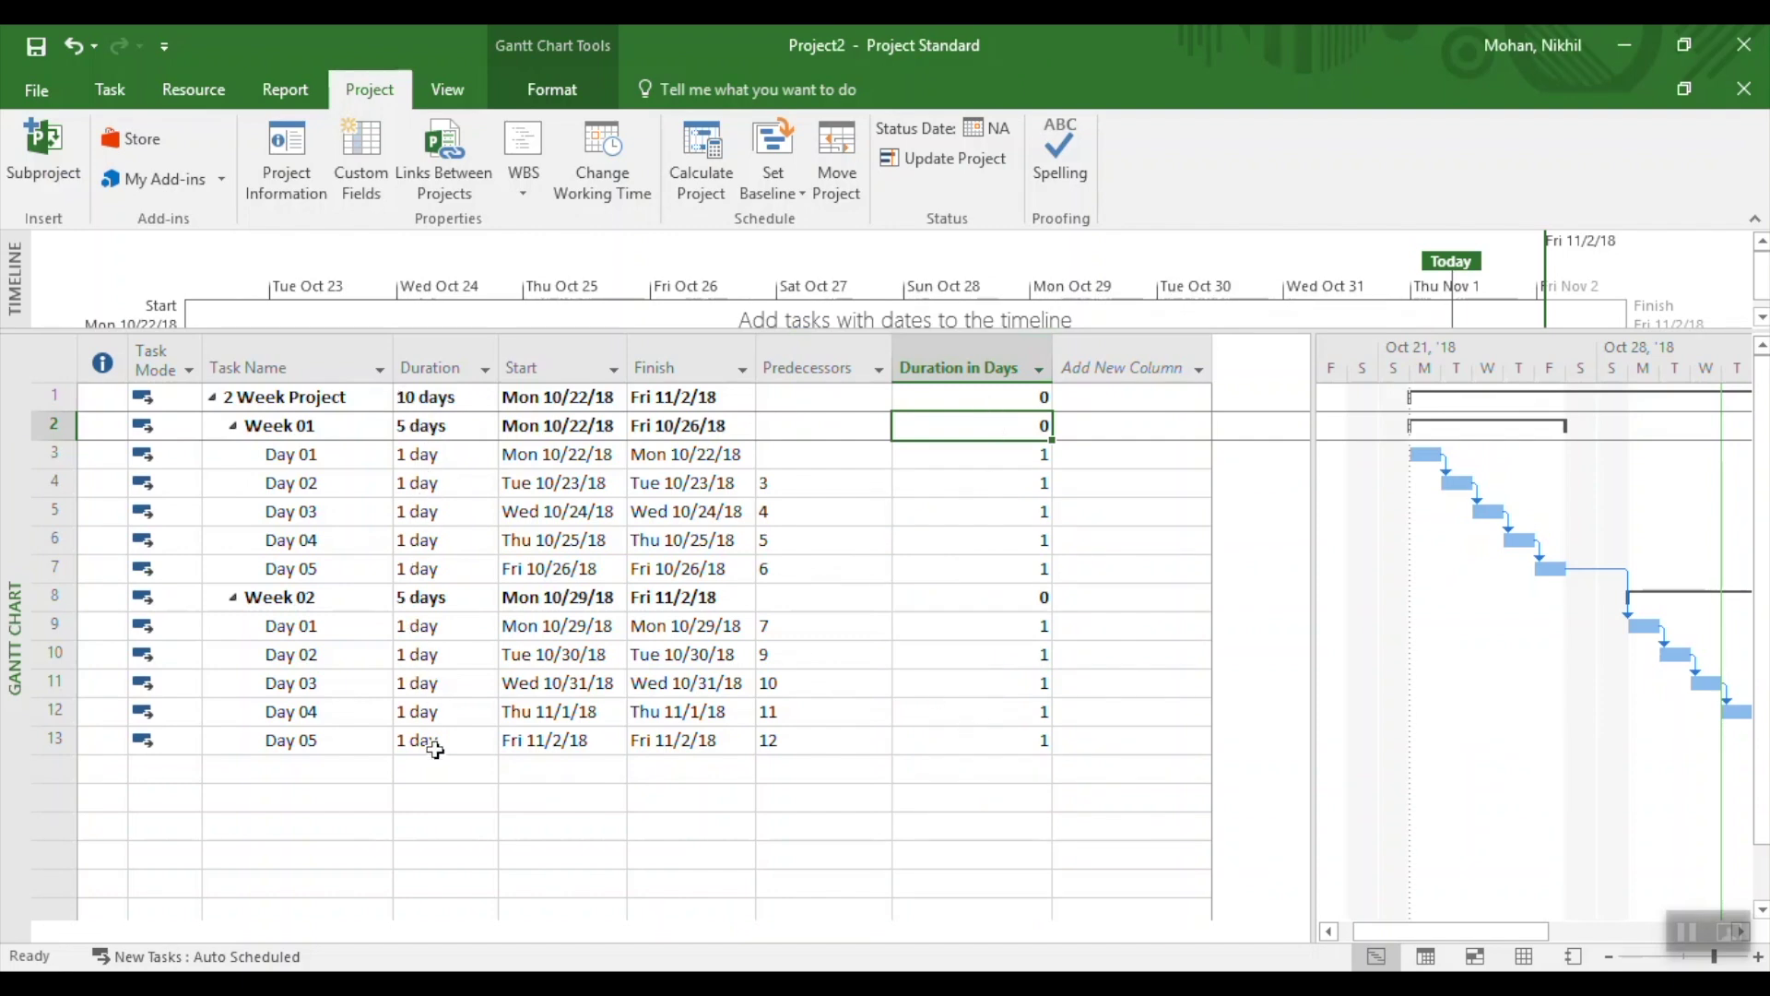
# - Test the Duration in Days formula by setting Week 02's Day 01 duration to 2 days and returning it to 1 day
pyautogui.click(443, 629)
pyautogui.write('2')
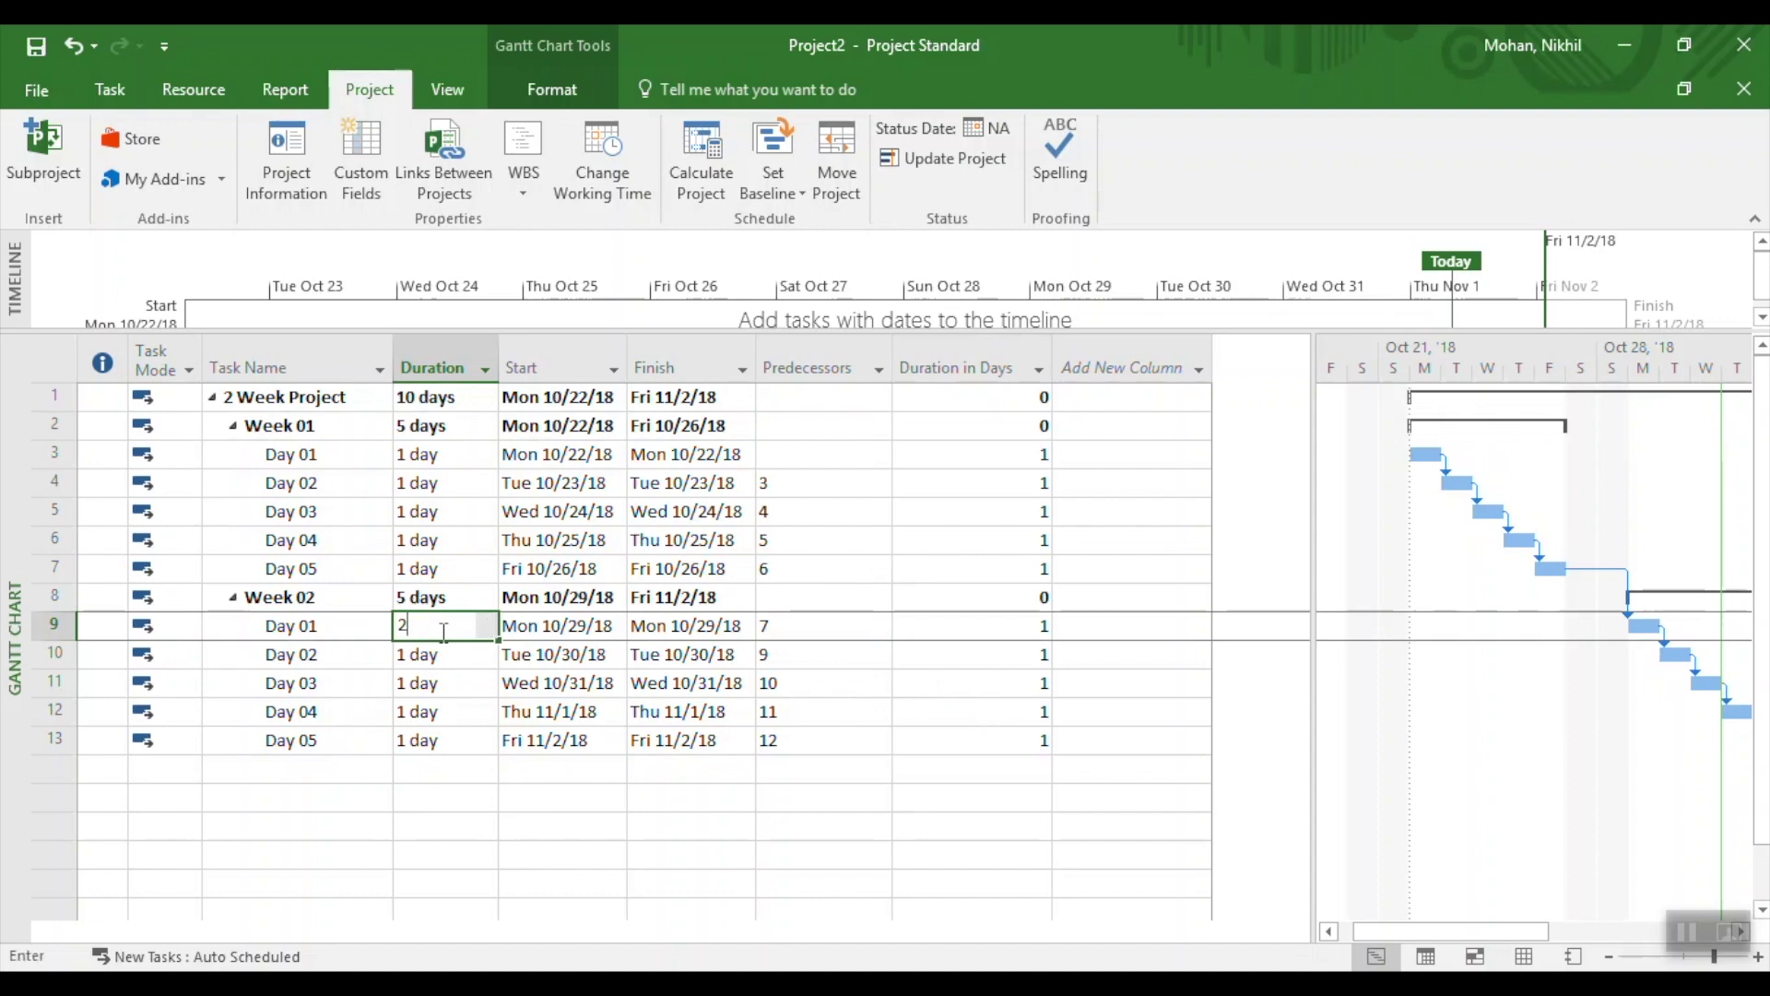
pyautogui.press('Return')
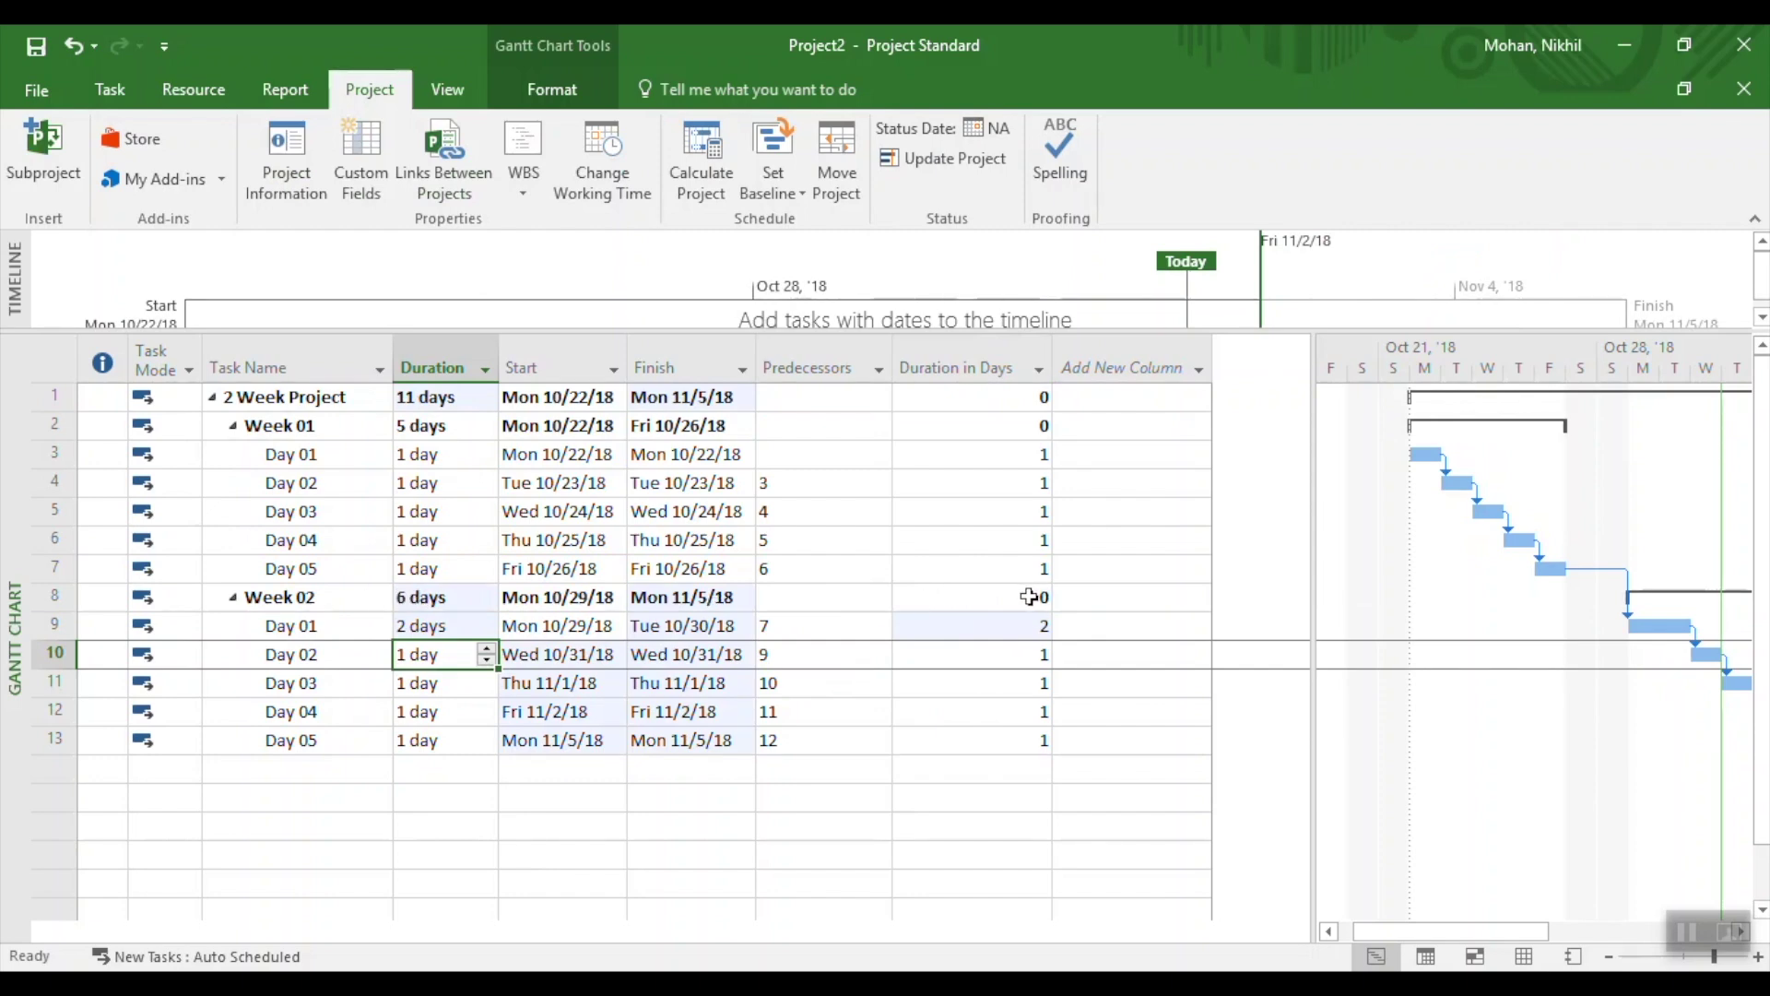
pyautogui.click(441, 628)
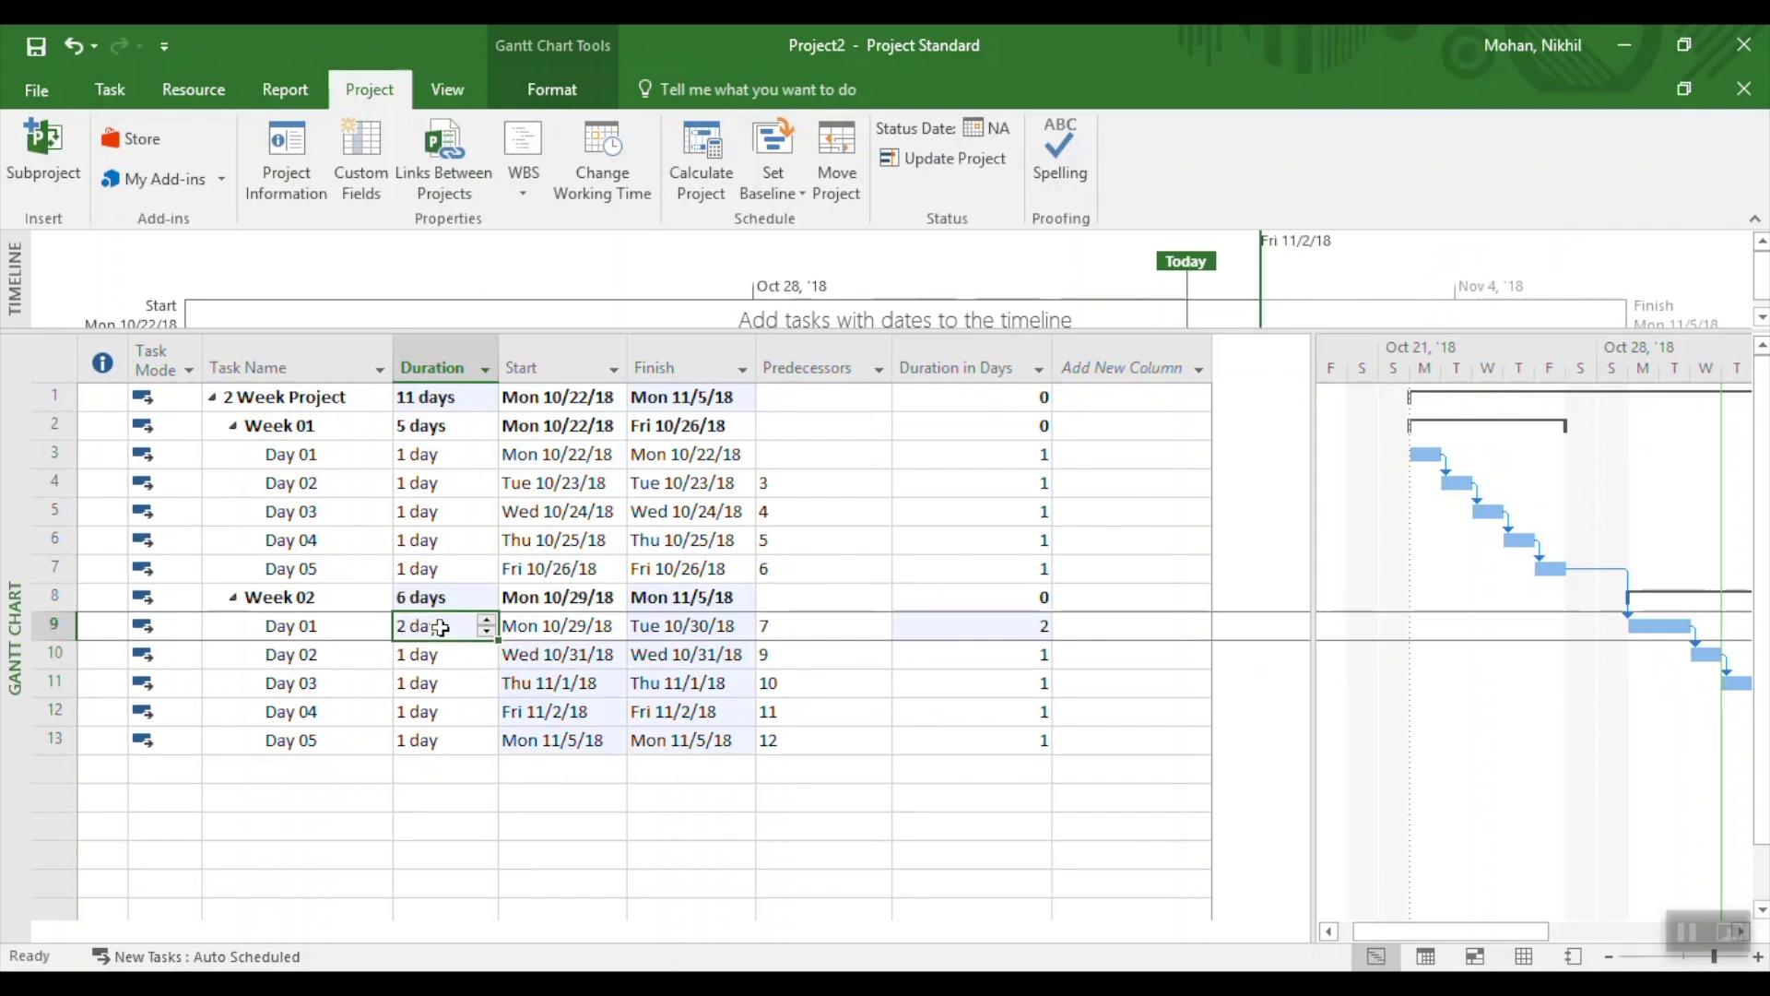
pyautogui.write('1')
pyautogui.press('Return')
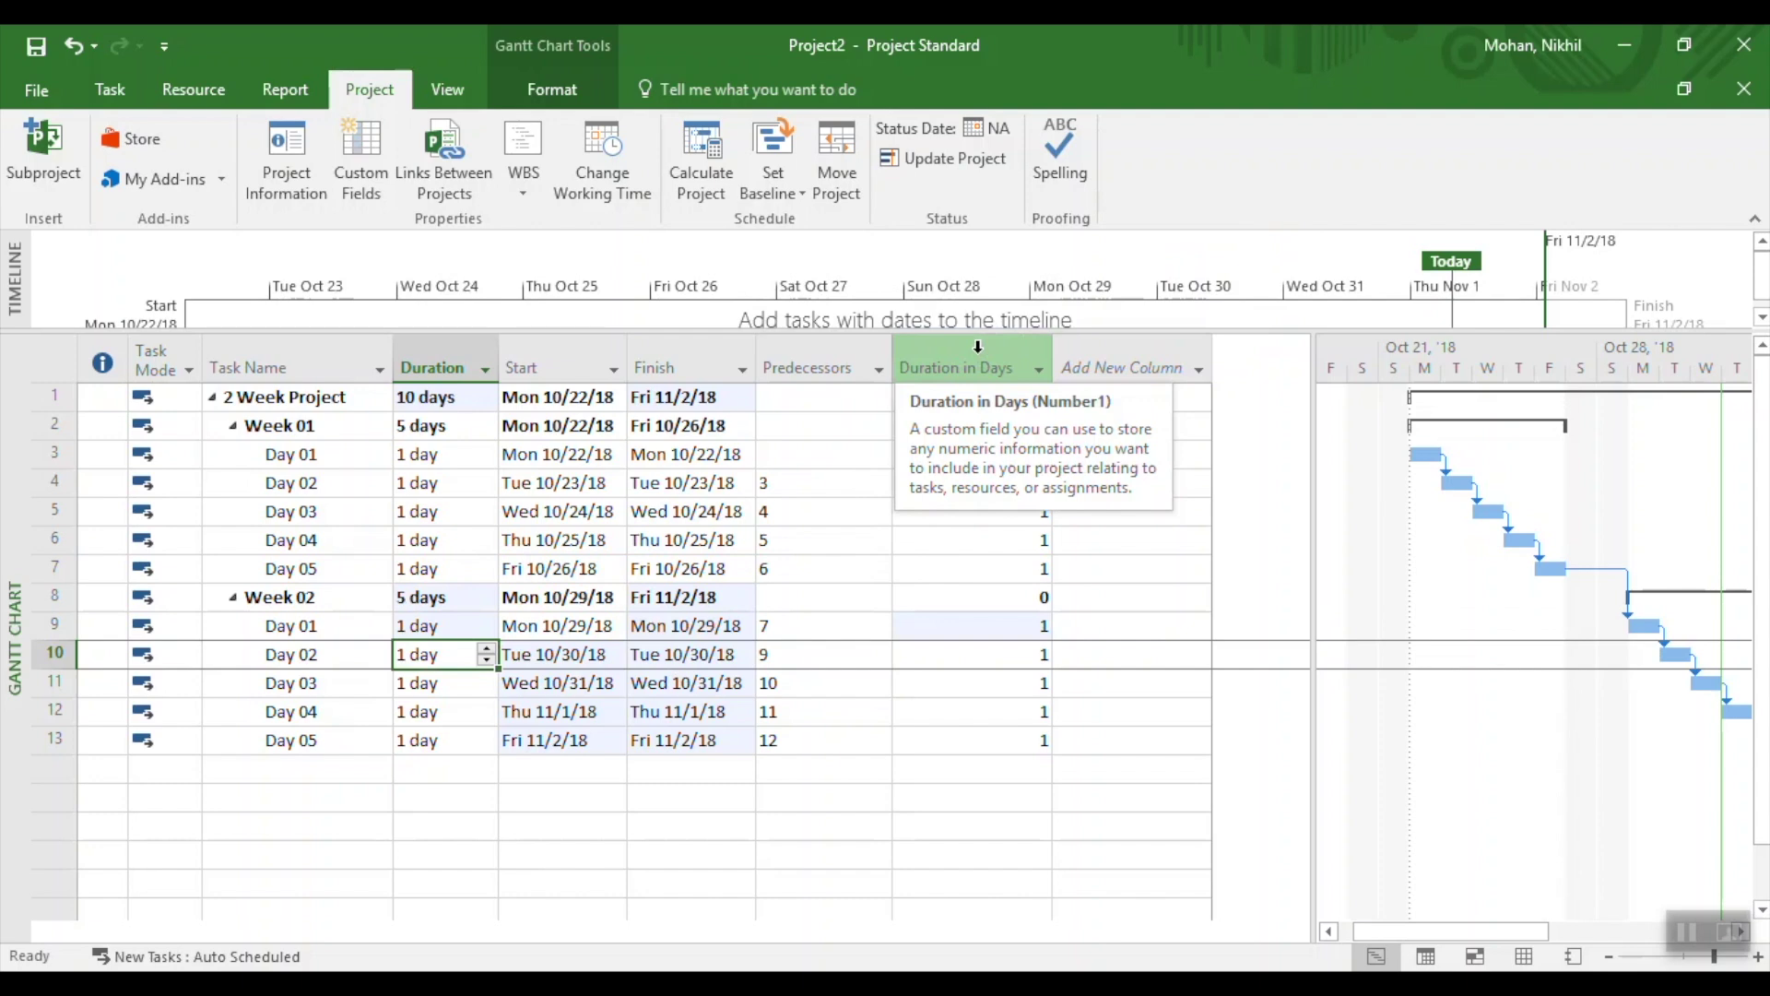
# - Set Duration in Days to use its formula for task and group summary rows, and check the Week 01 and Week 02 values
pyautogui.rightClick(978, 348)
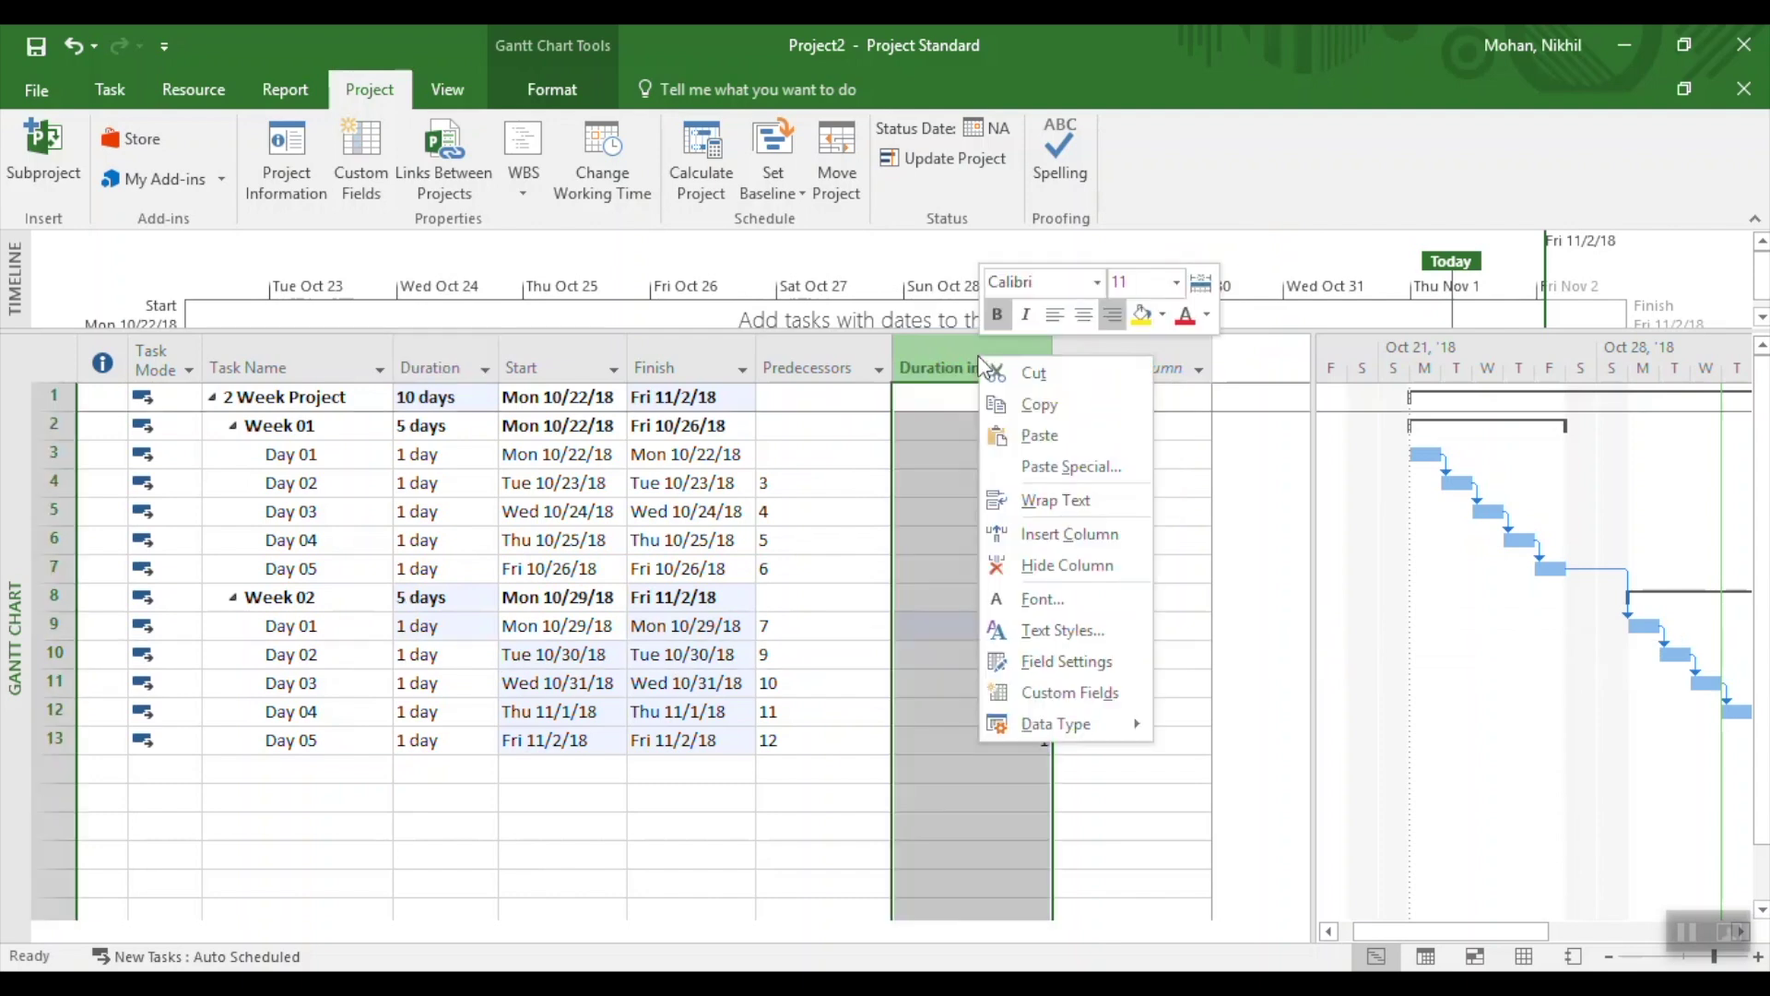
pyautogui.click(1043, 694)
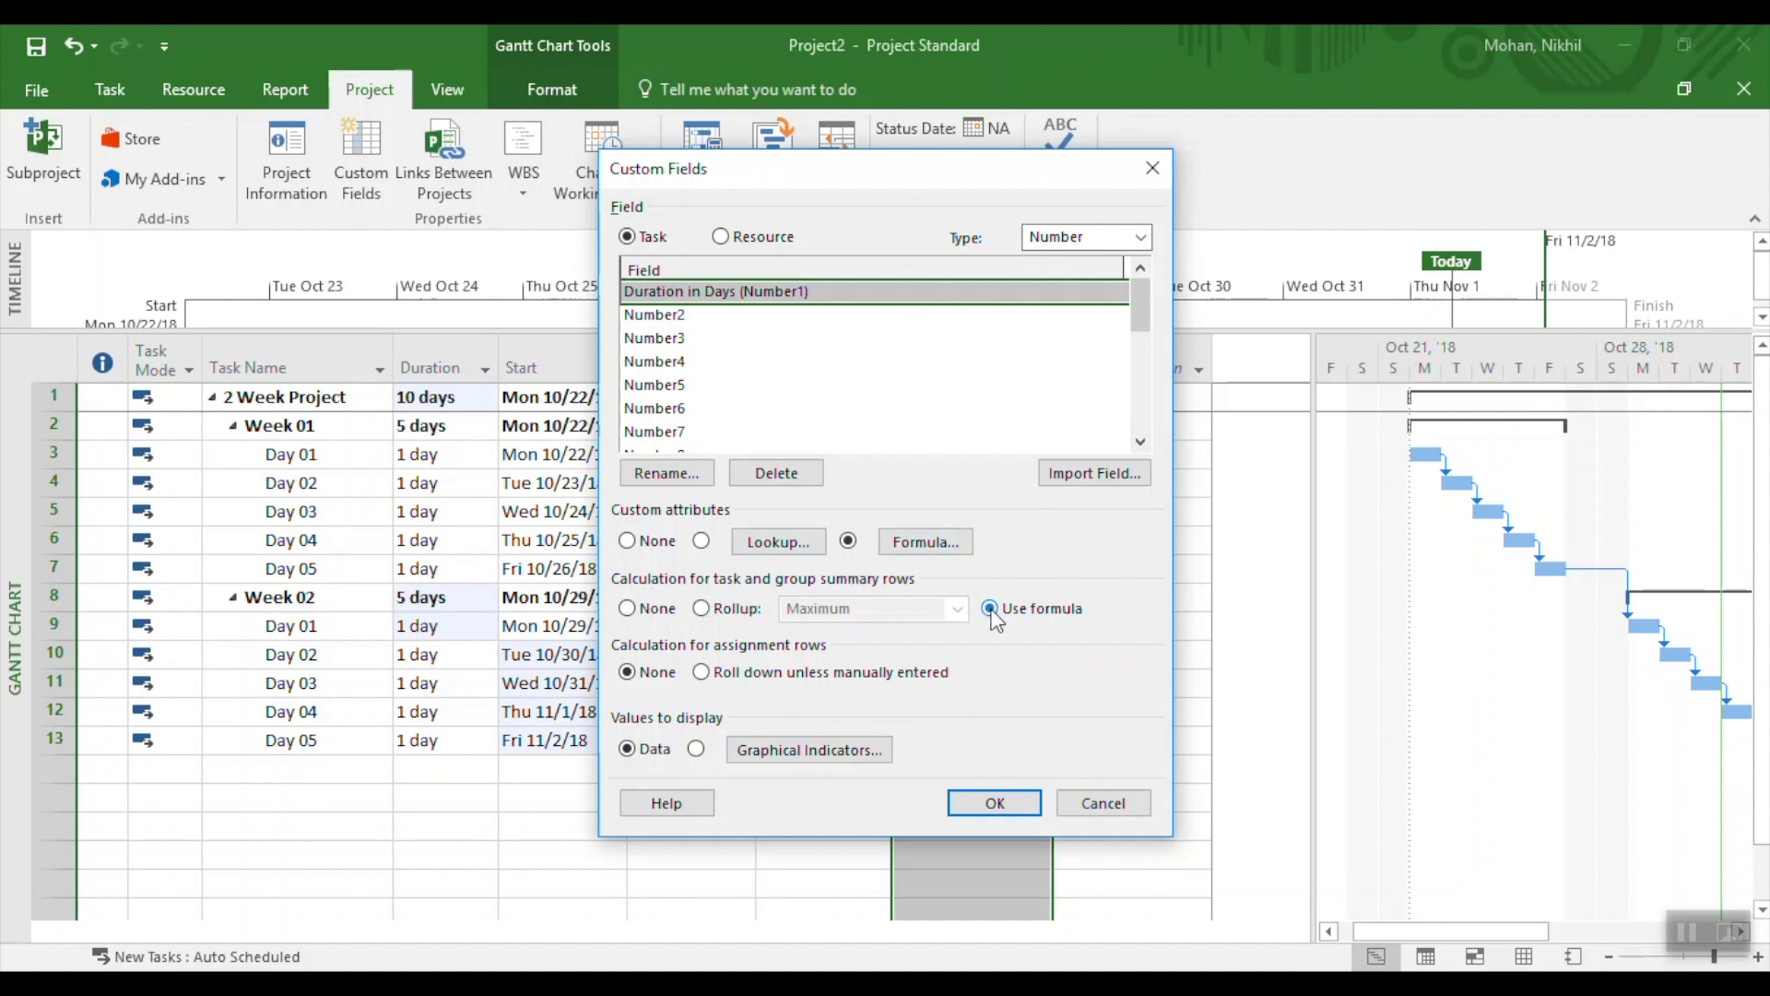
pyautogui.click(1014, 798)
pyautogui.click(1012, 793)
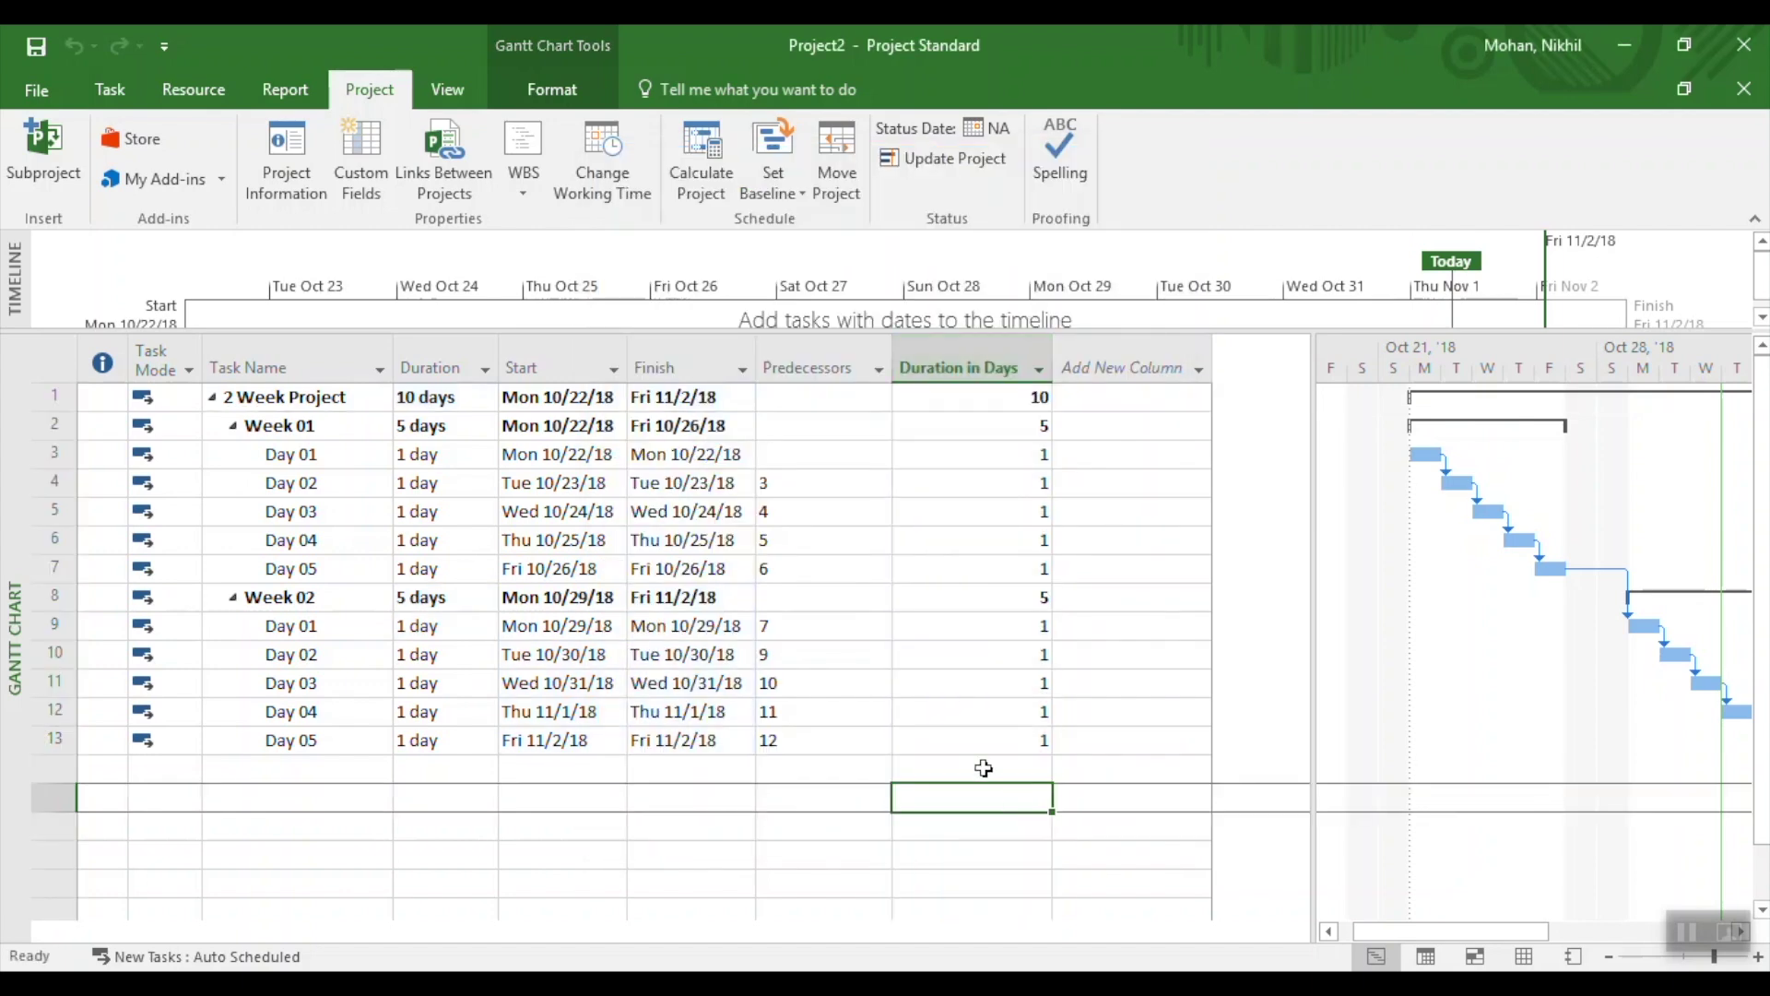
pyautogui.click(1013, 436)
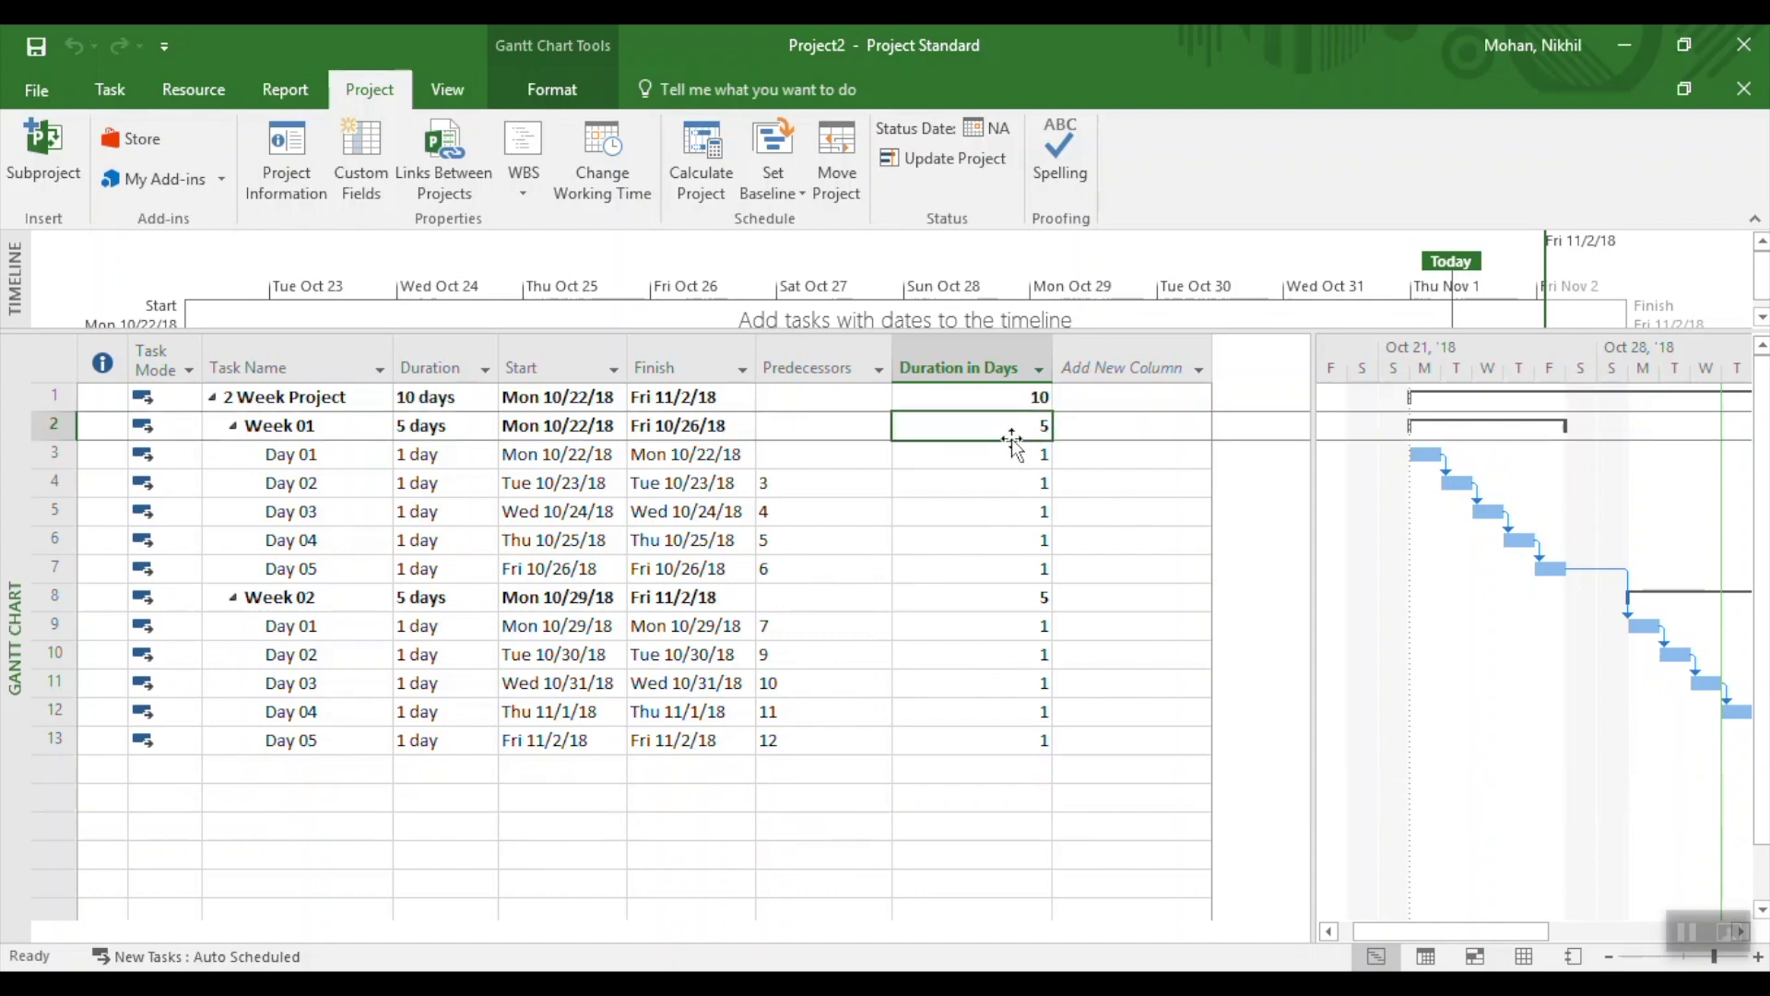
pyautogui.click(1005, 598)
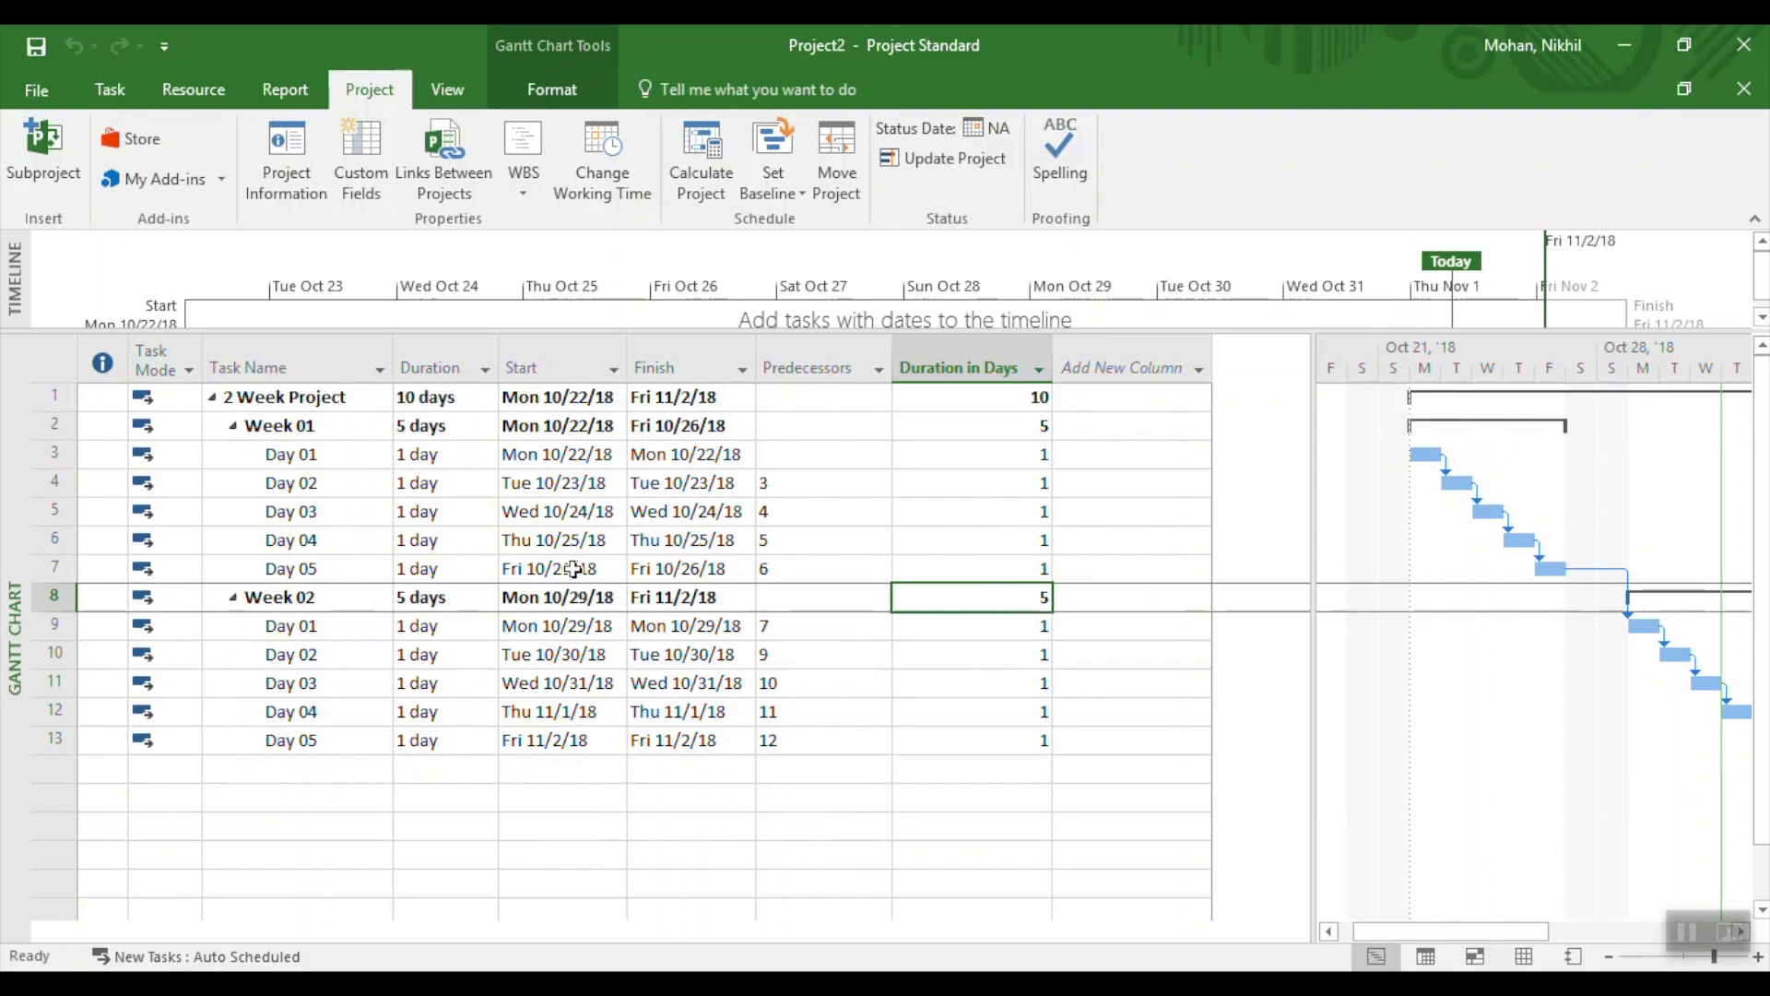
pyautogui.click(446, 595)
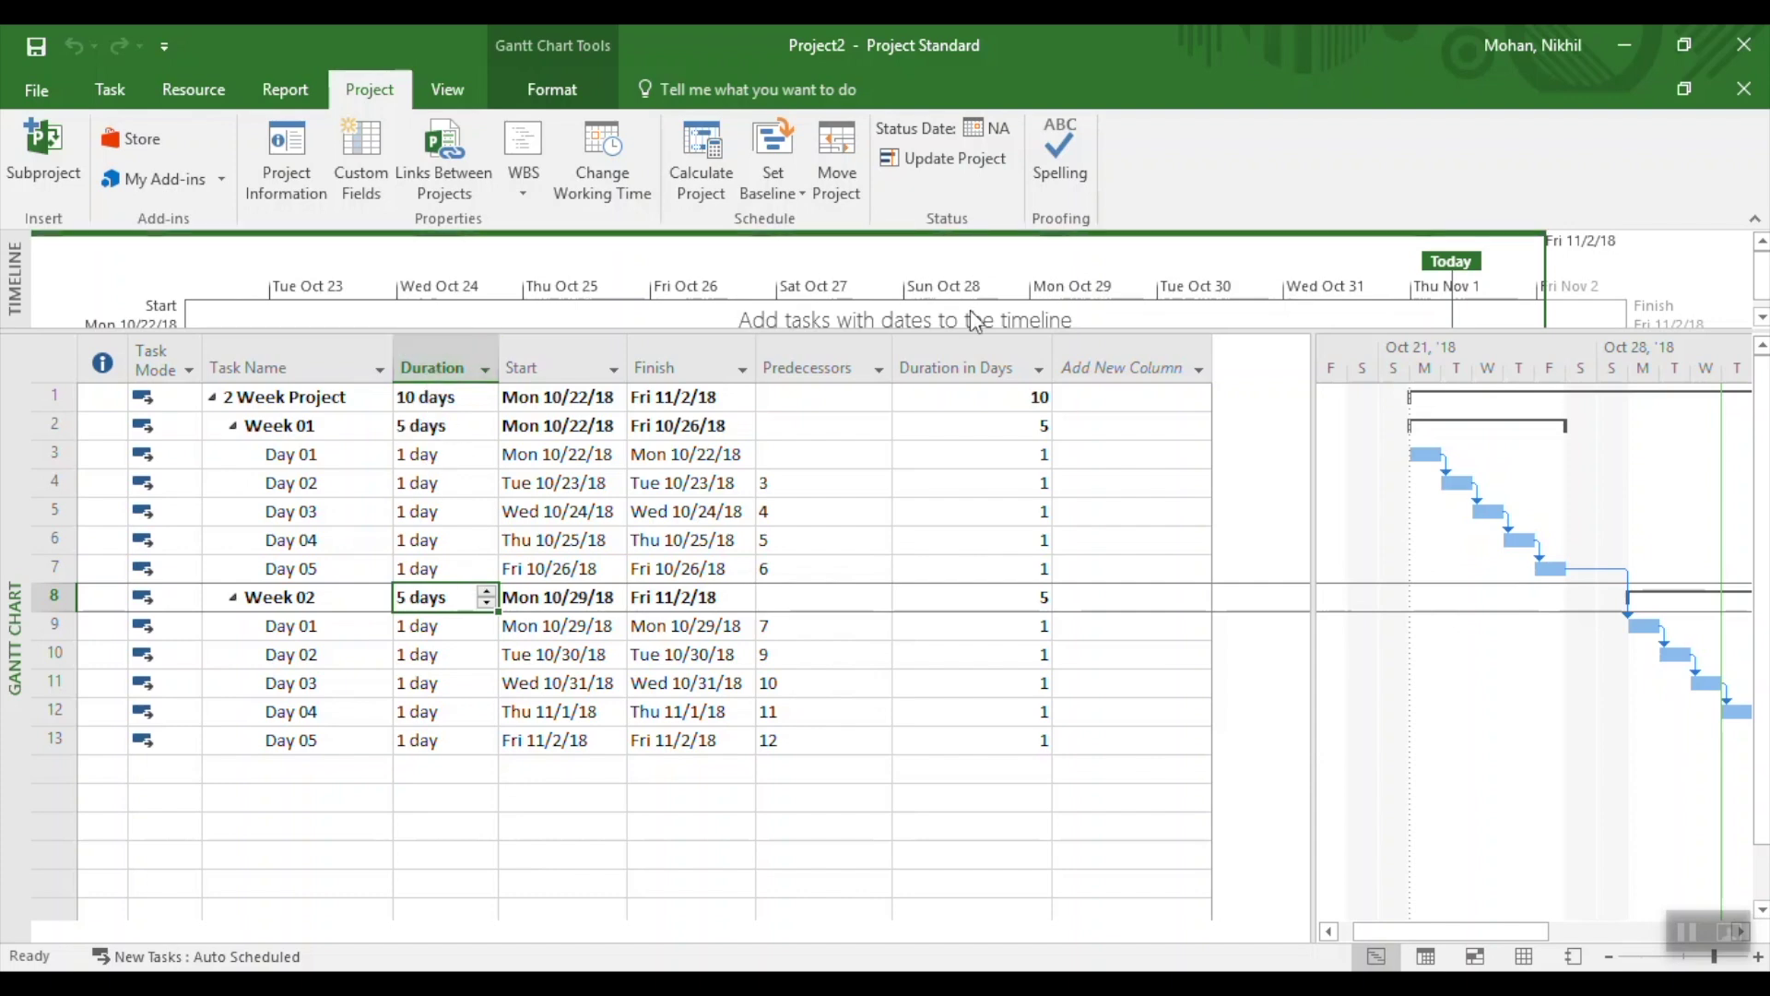
# - Review the formula behind the Duration in Days custom field and close it without making changes
pyautogui.click(942, 371)
pyautogui.rightClick(942, 378)
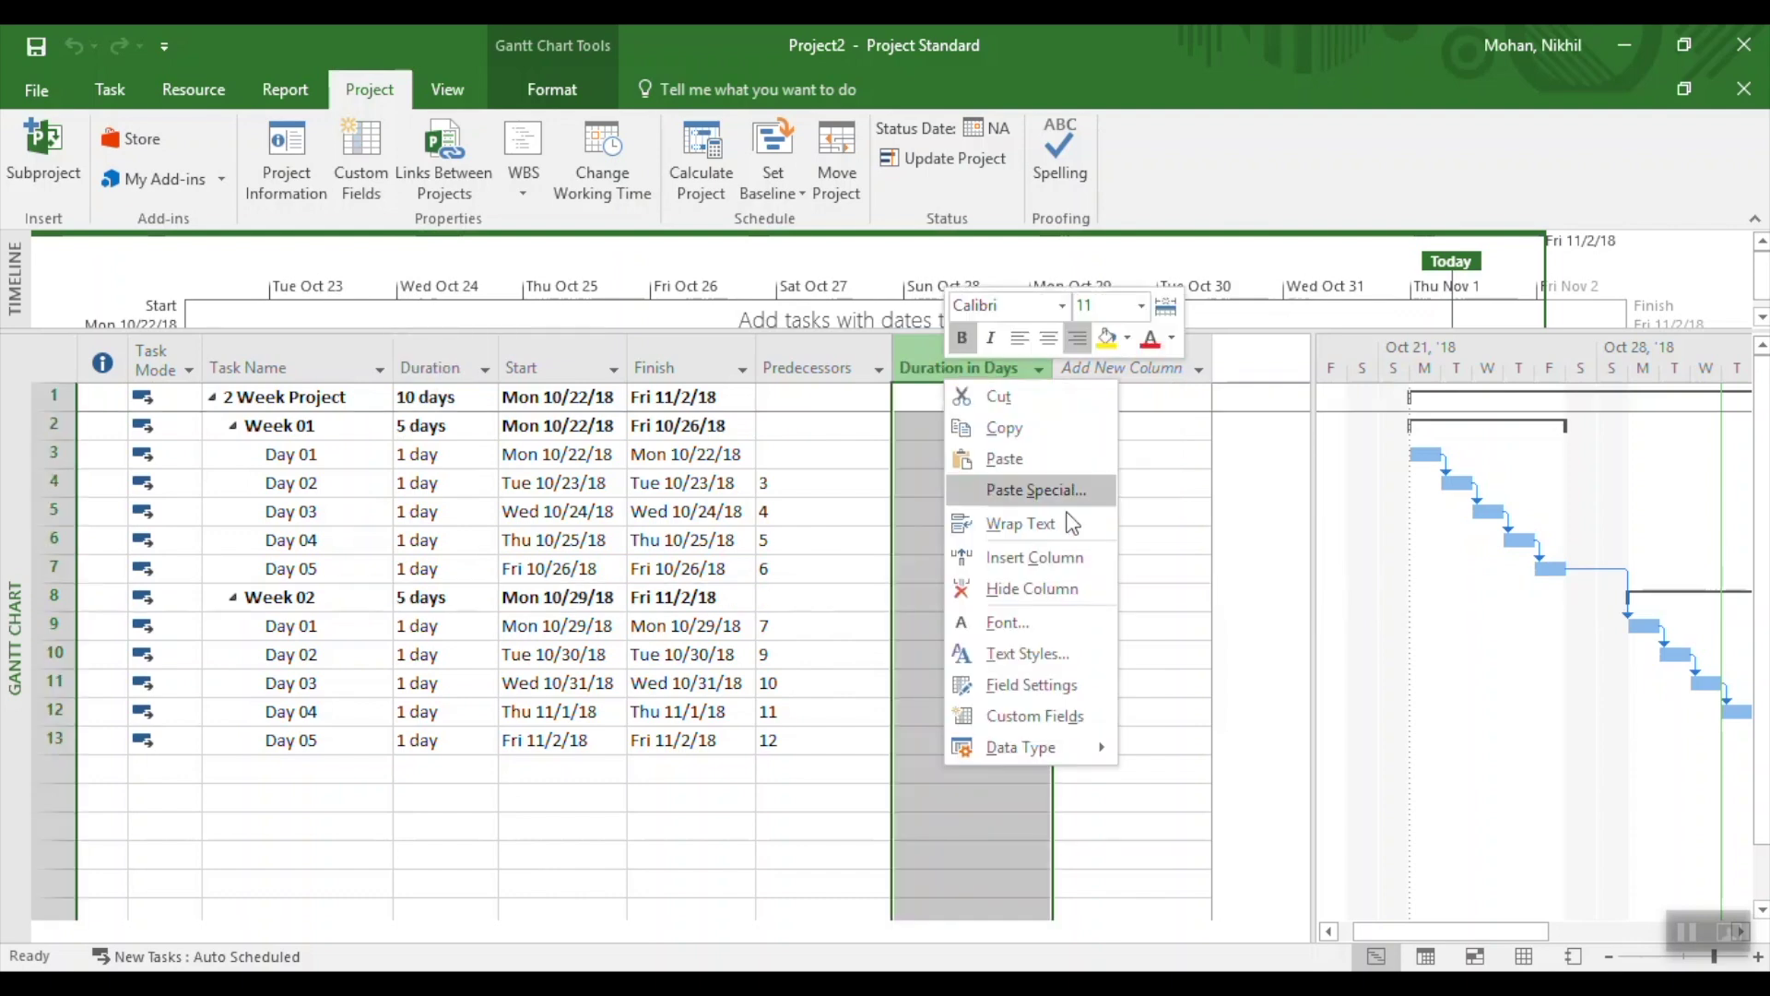
pyautogui.click(1014, 717)
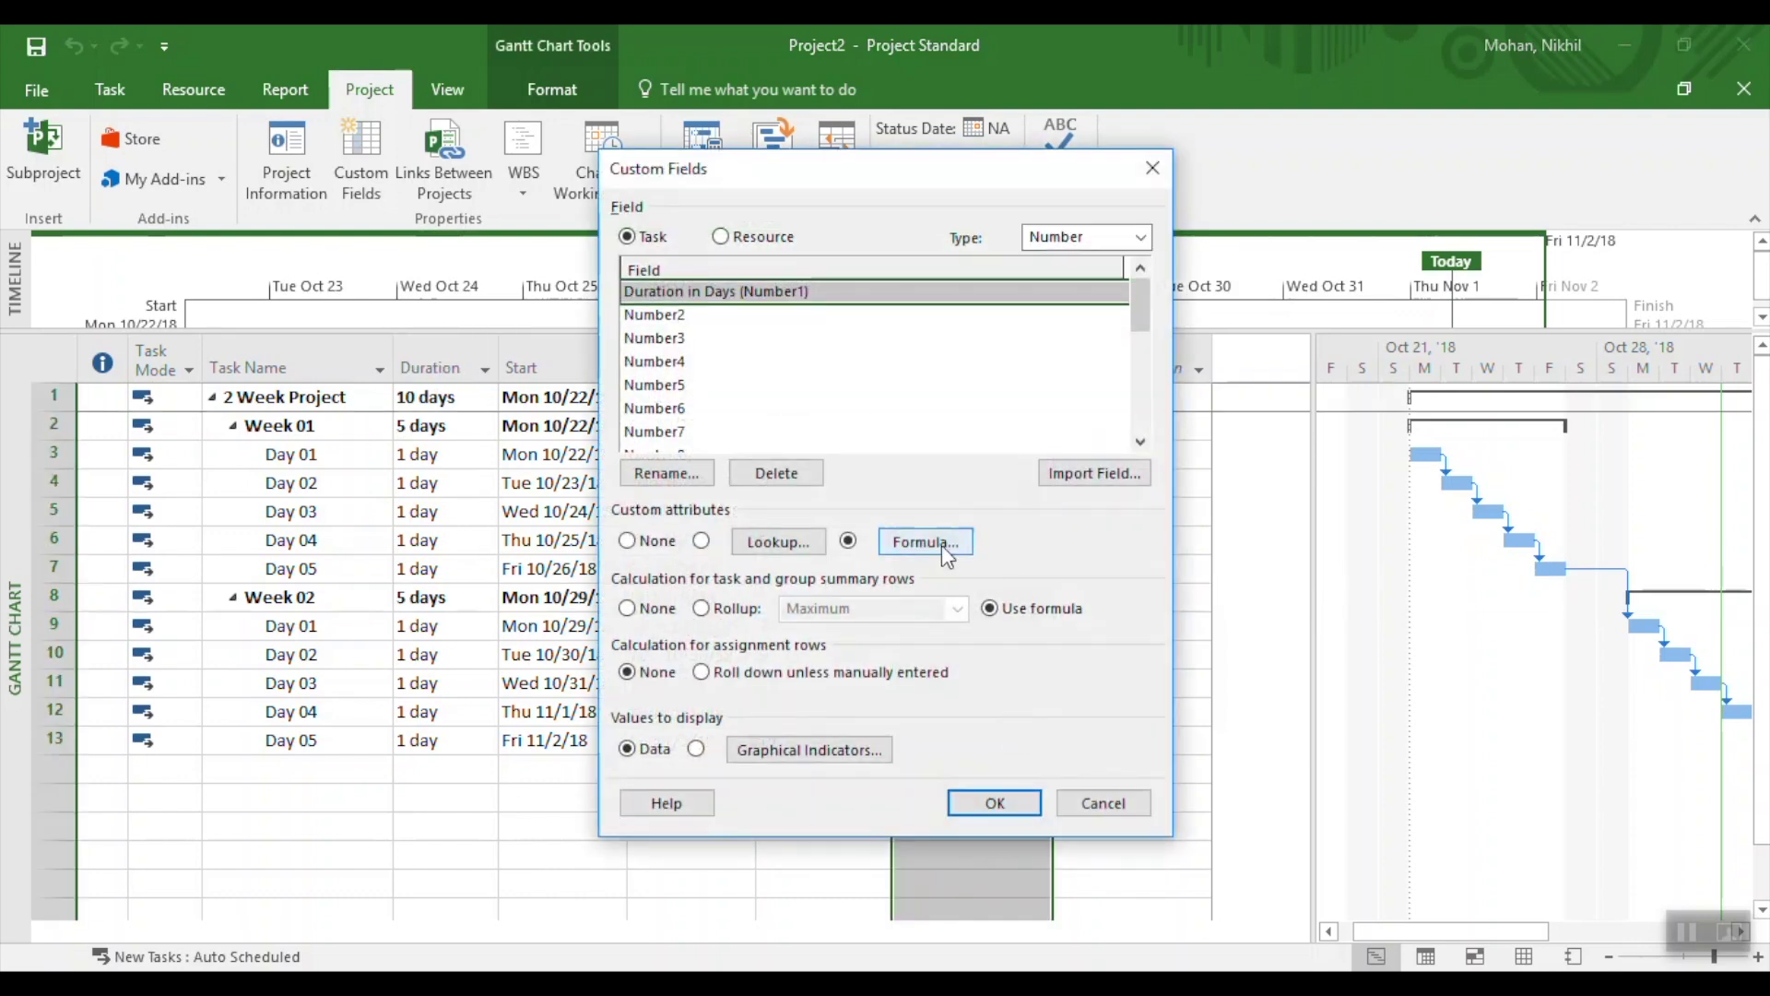
pyautogui.click(940, 544)
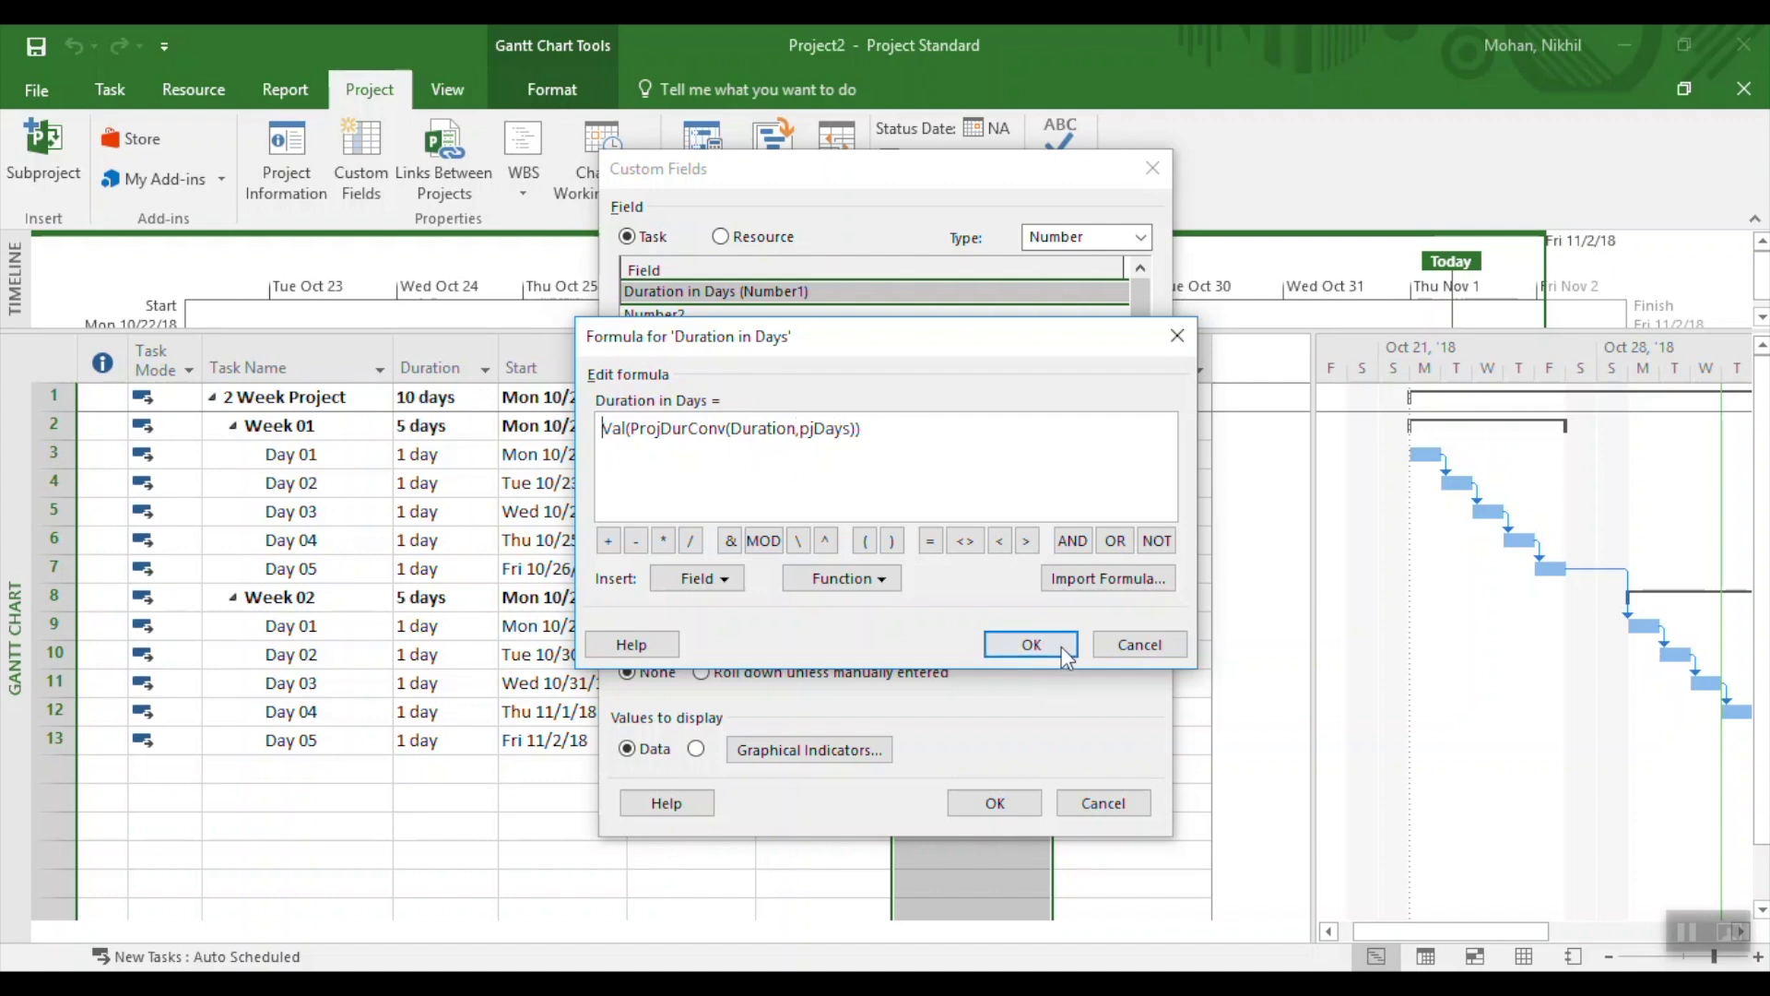
pyautogui.click(1132, 648)
pyautogui.click(1104, 803)
# - Switch to the niksprojects.com article in the browser and copy the full Elapsed Days formula from STEP 02
pyautogui.hotkey('alt', 'Tab')
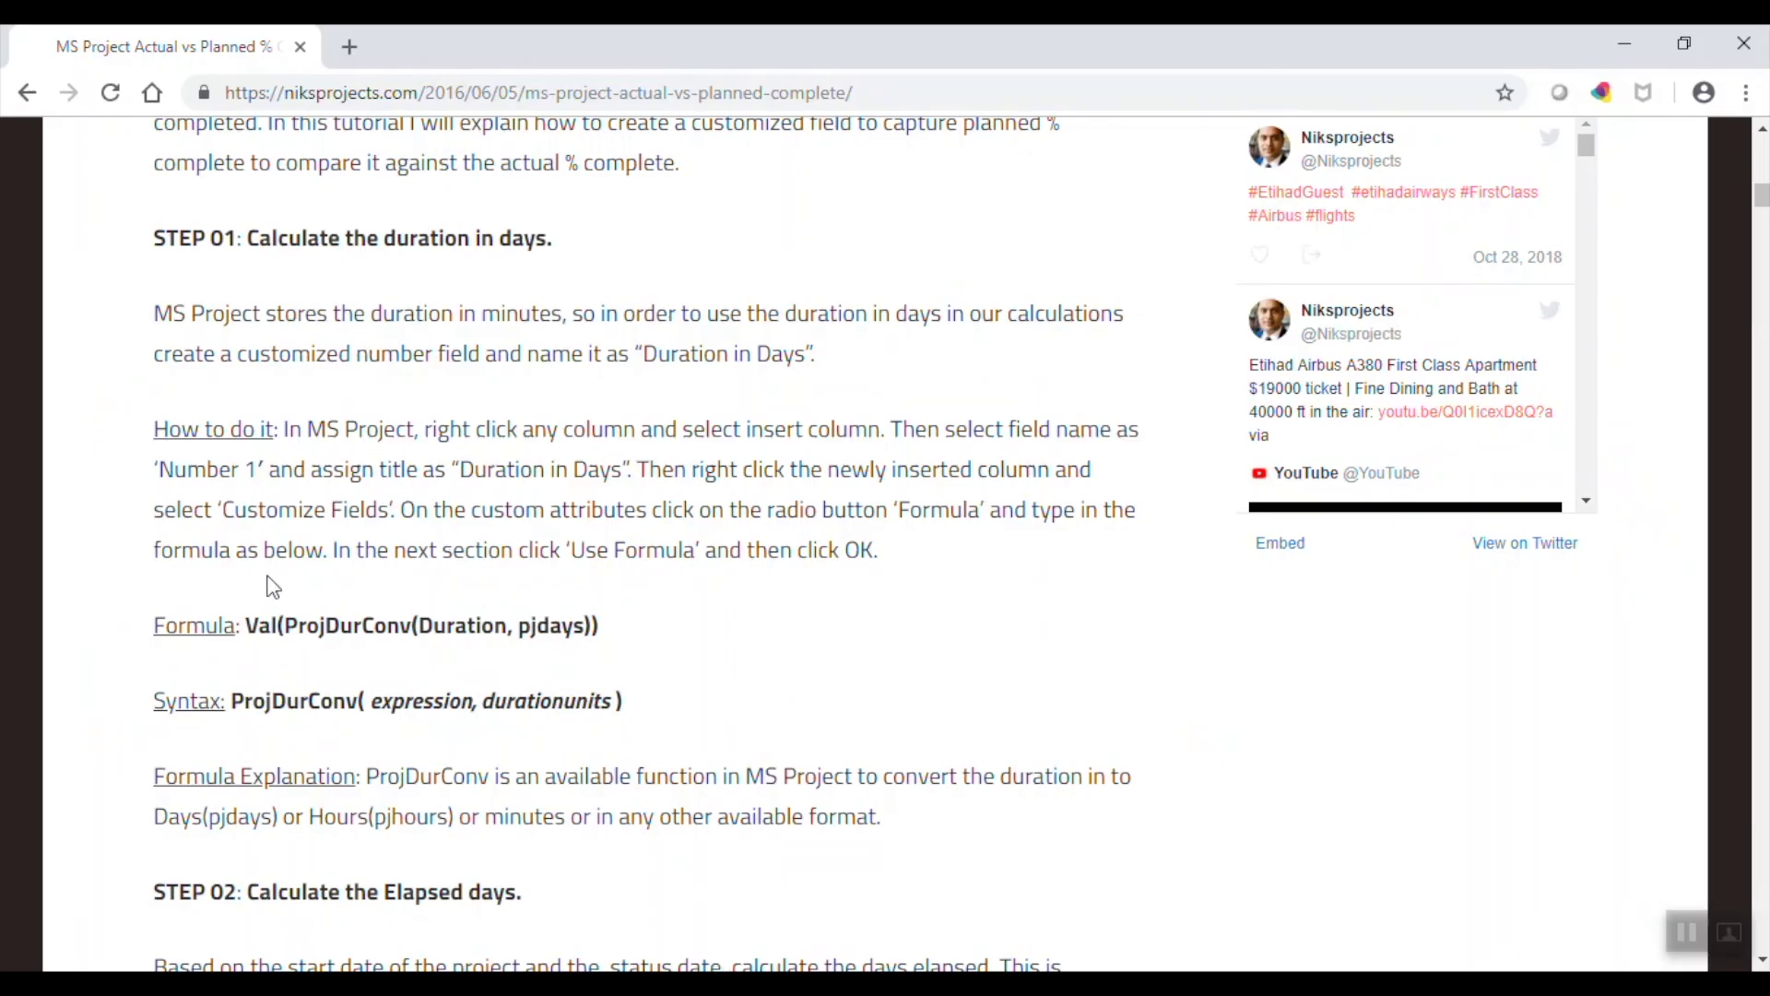
pyautogui.scroll(-7, 273, 587)
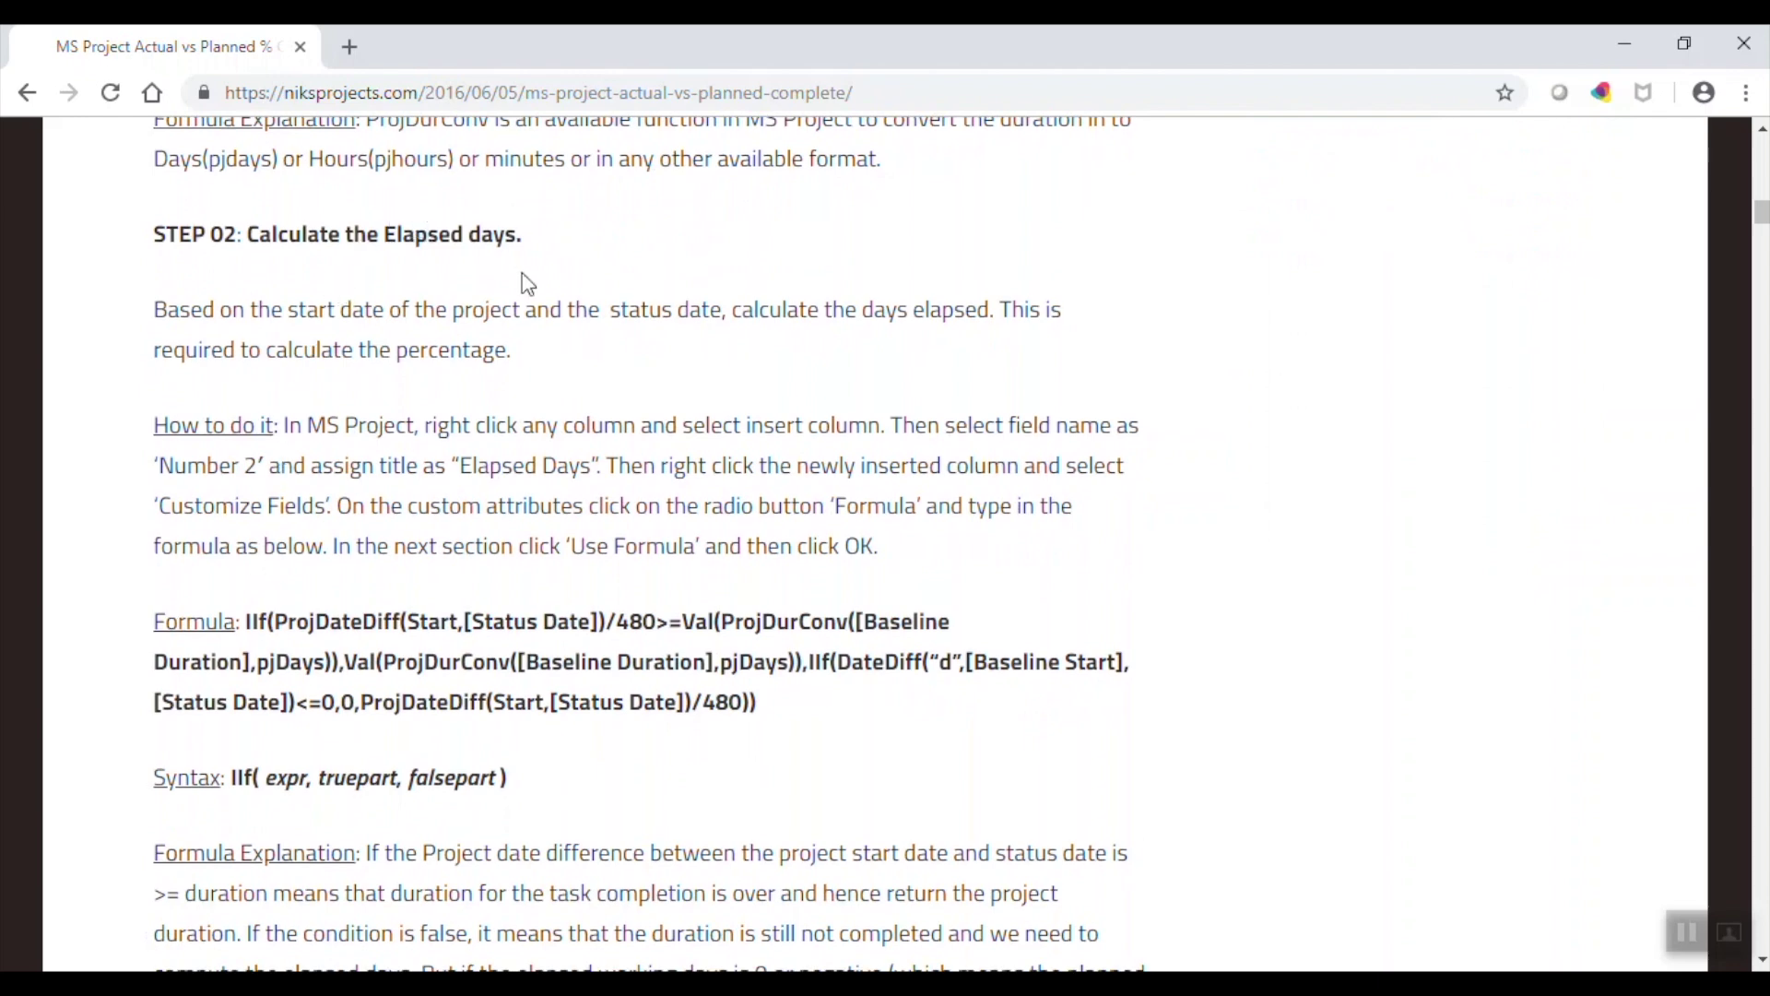
pyautogui.moveTo(174, 470); pyautogui.dragTo(257, 475)
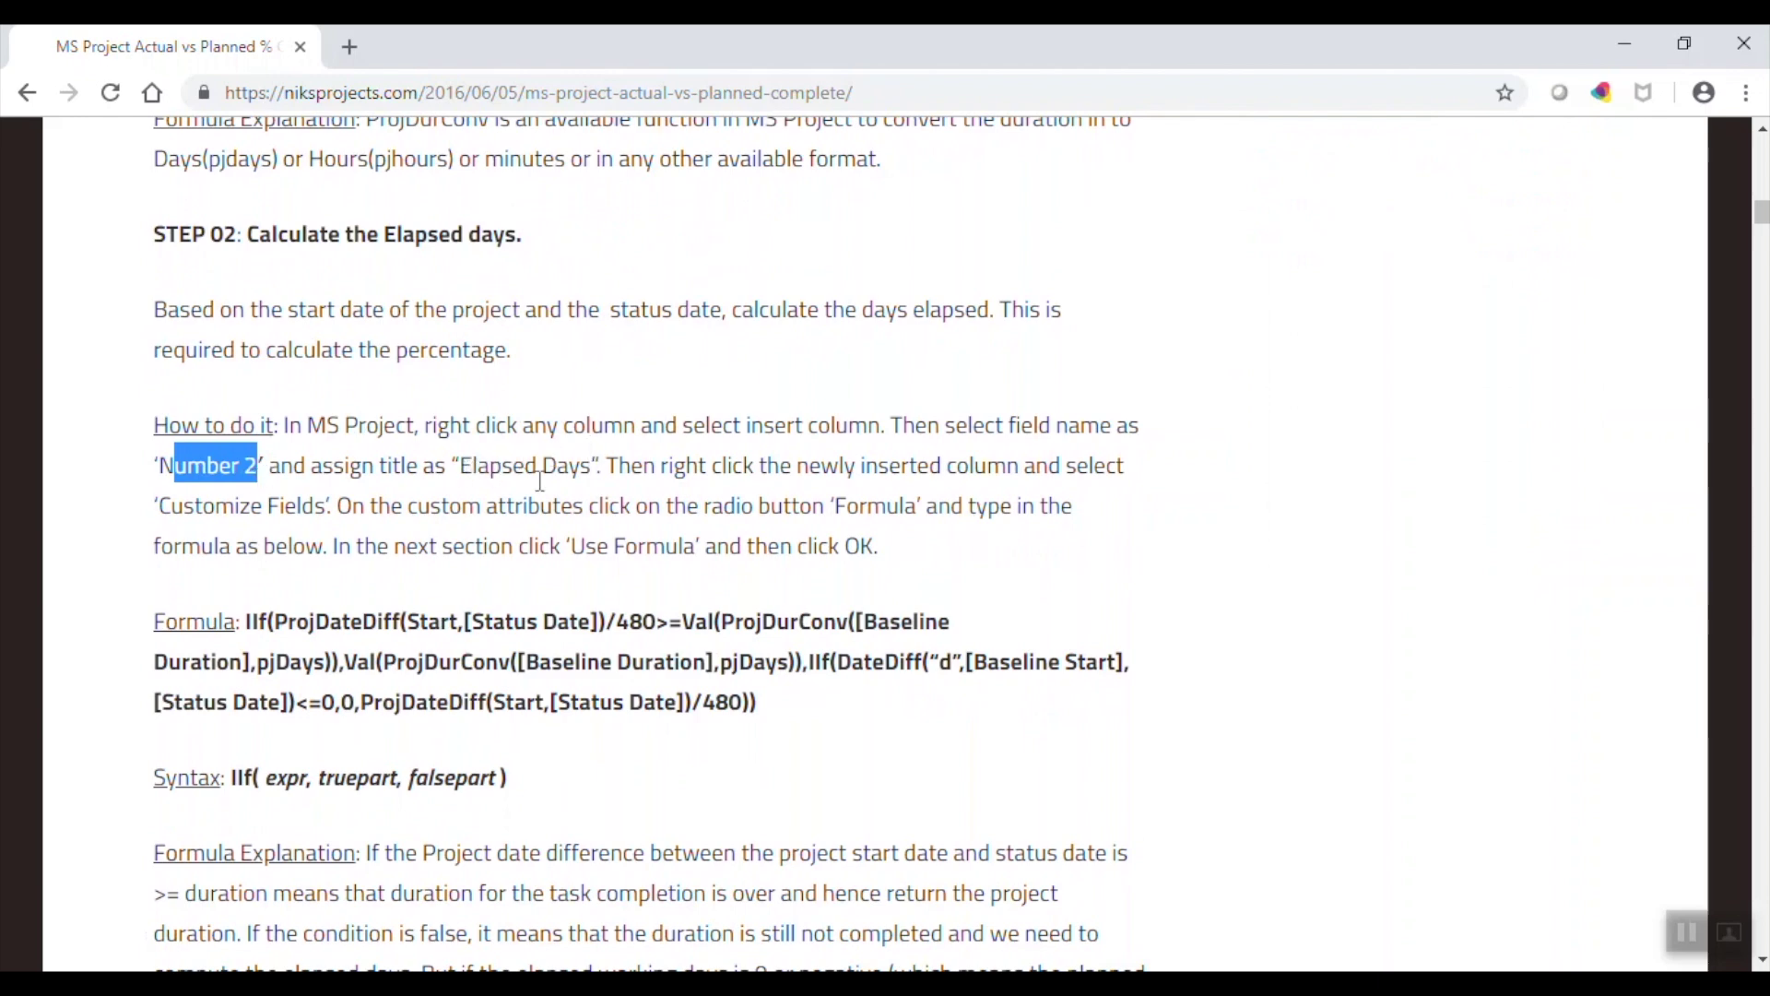
pyautogui.click(773, 721)
pyautogui.moveTo(767, 713); pyautogui.dragTo(247, 604)
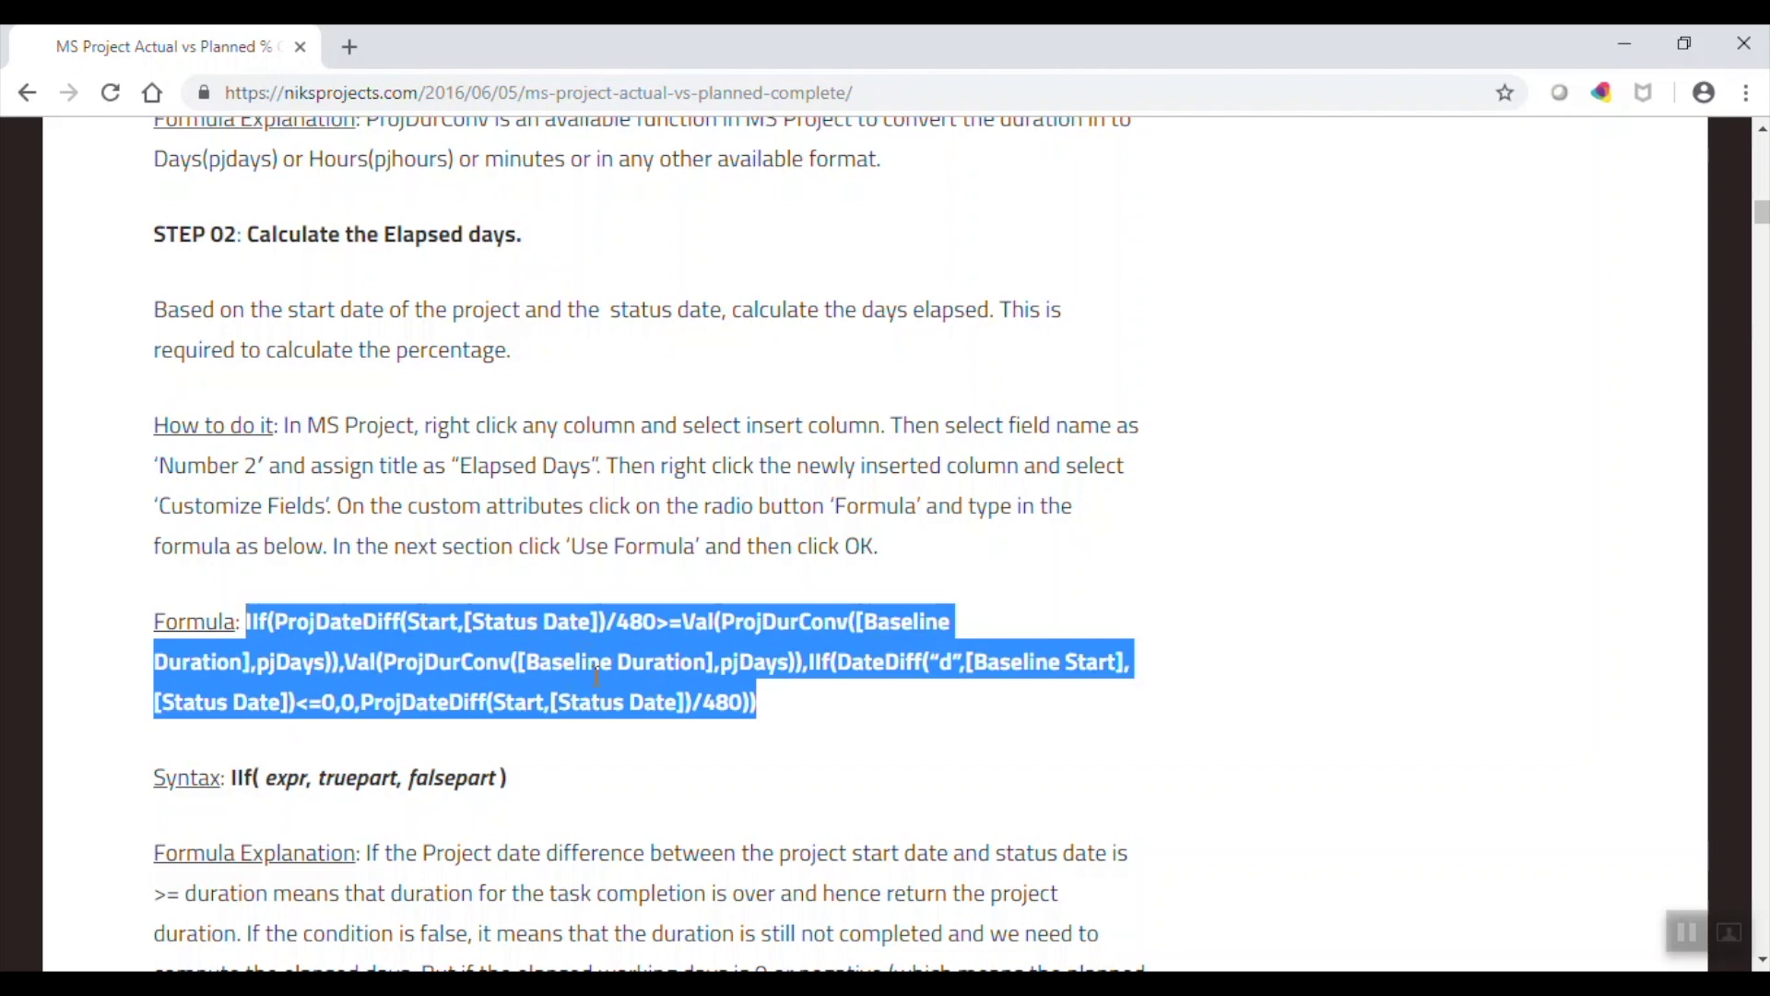
pyautogui.rightClick(703, 636)
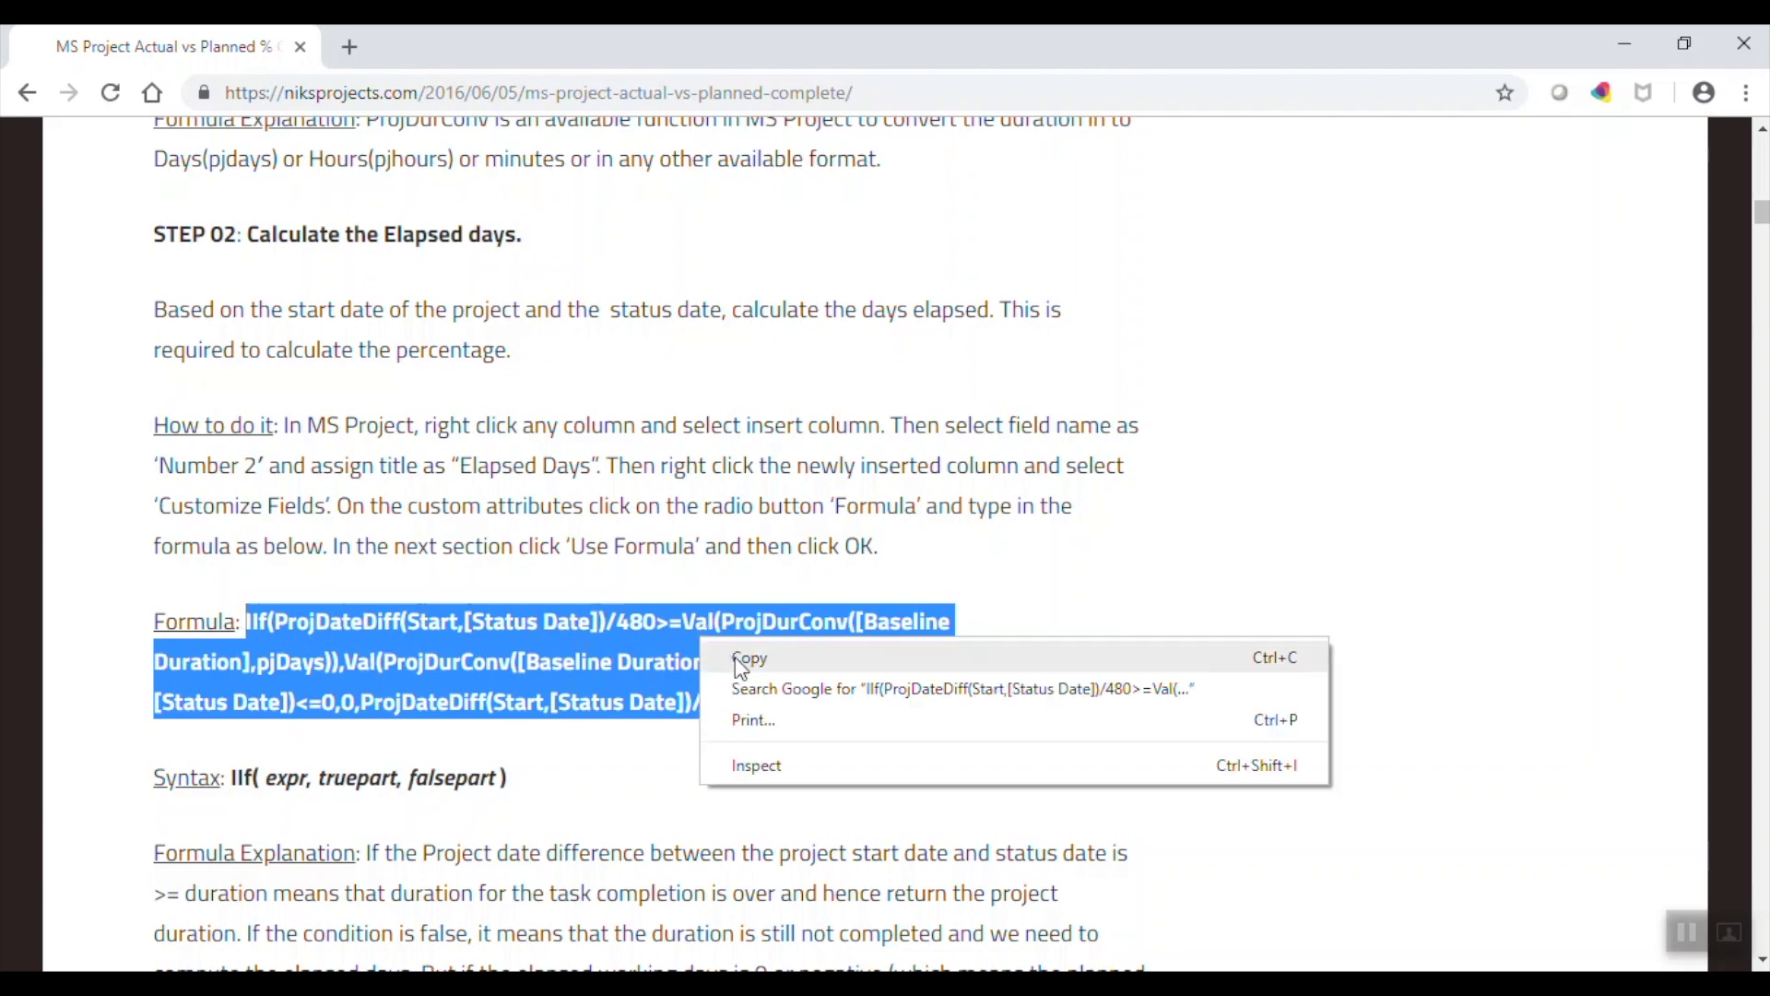
pyautogui.click(741, 660)
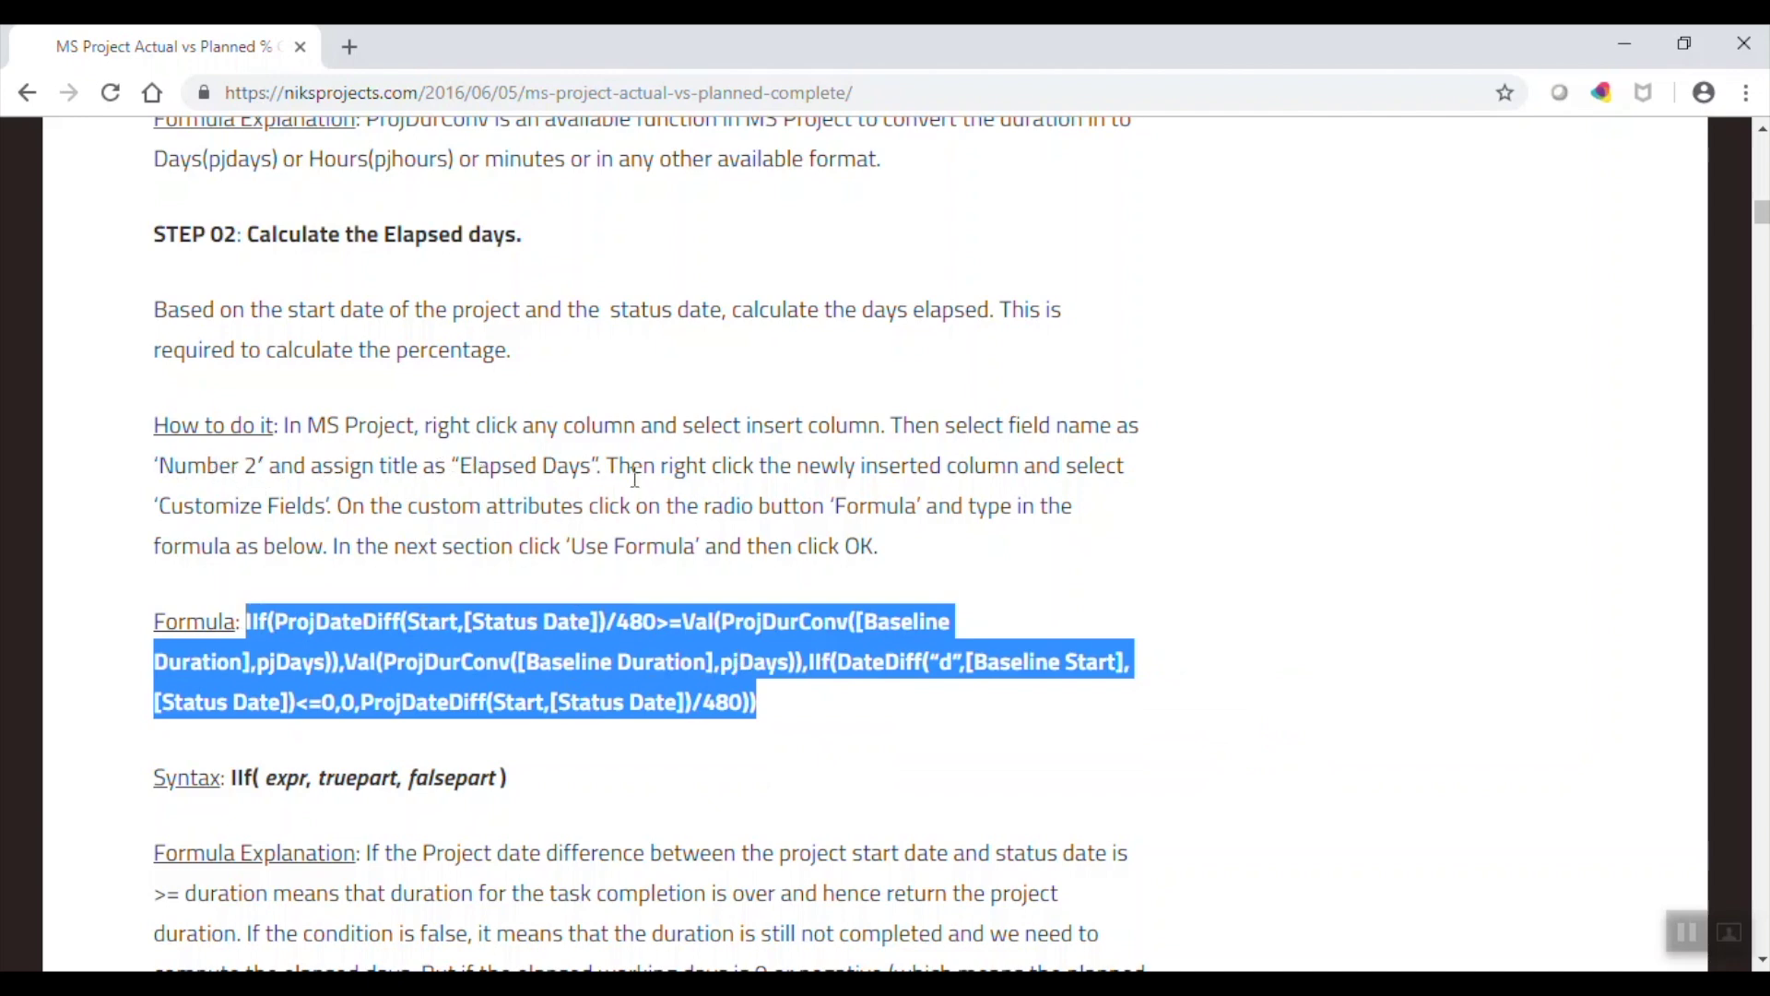
# - Switch to Project2 in Microsoft Project and add a Number2 column after Duration in Days
pyautogui.click(988, 985)
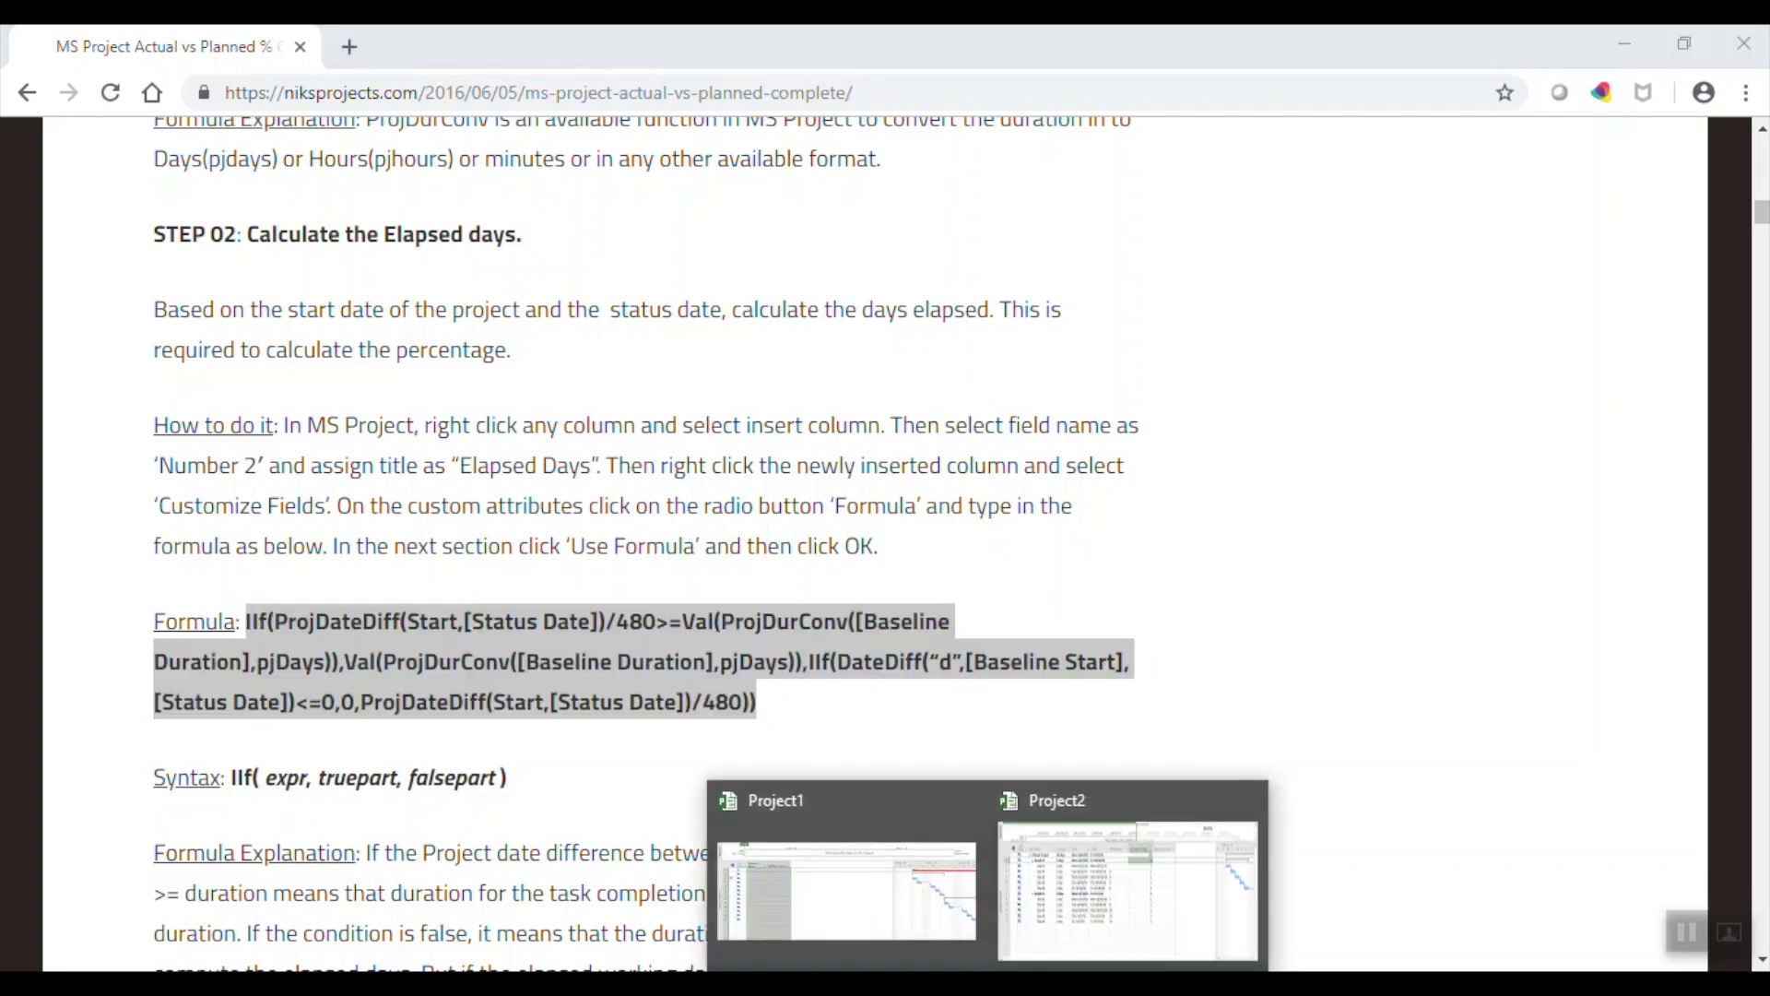
pyautogui.click(1100, 862)
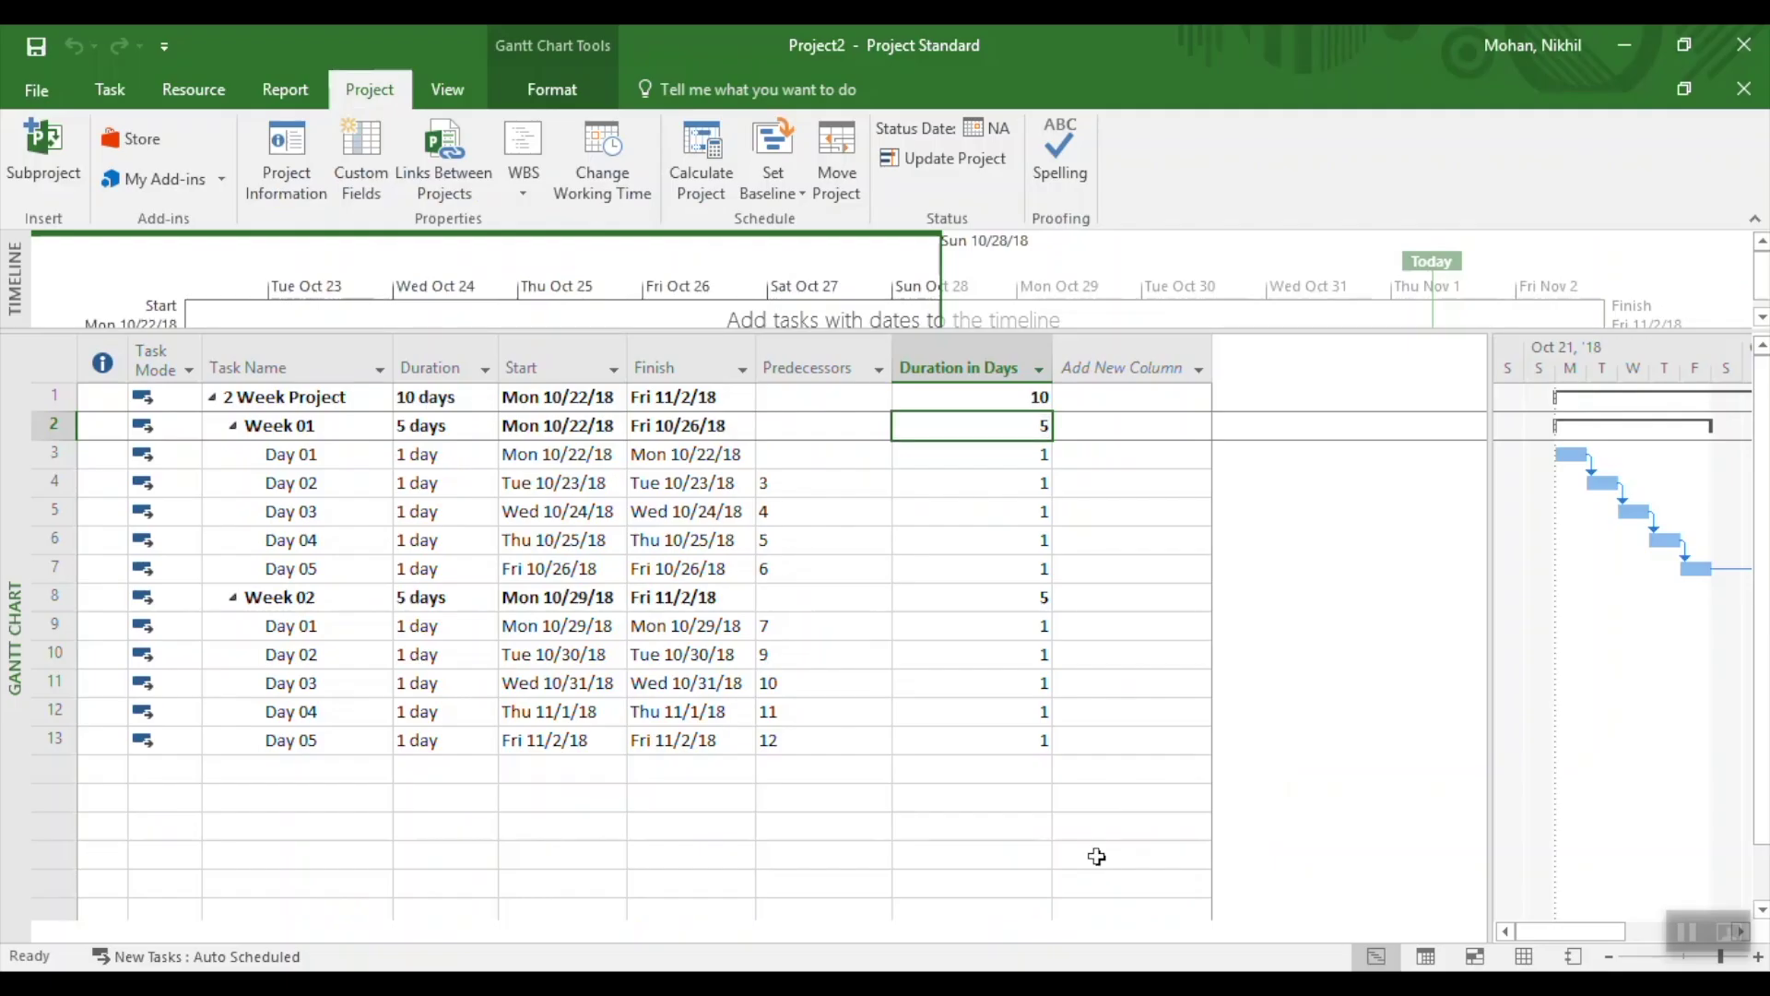
pyautogui.click(1129, 345)
pyautogui.write('Nu')
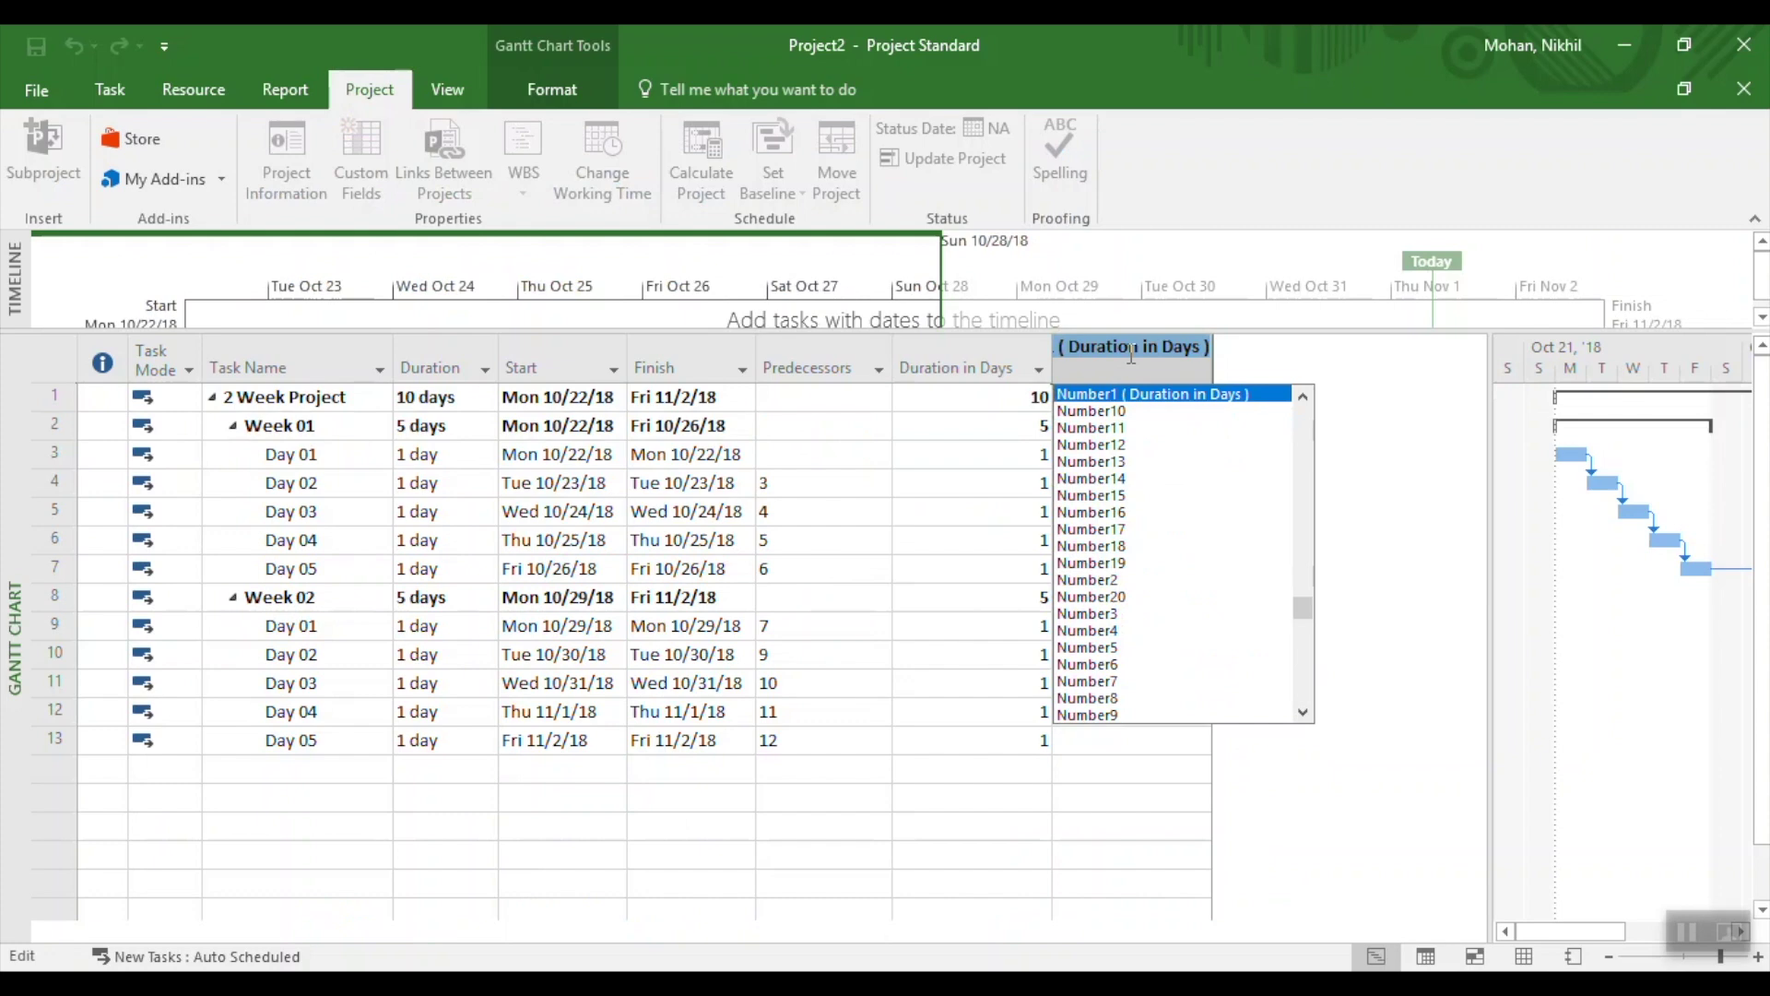
pyautogui.click(1098, 579)
# - Rename the Number2 custom field to "Elapsed Days"
pyautogui.click(1131, 364)
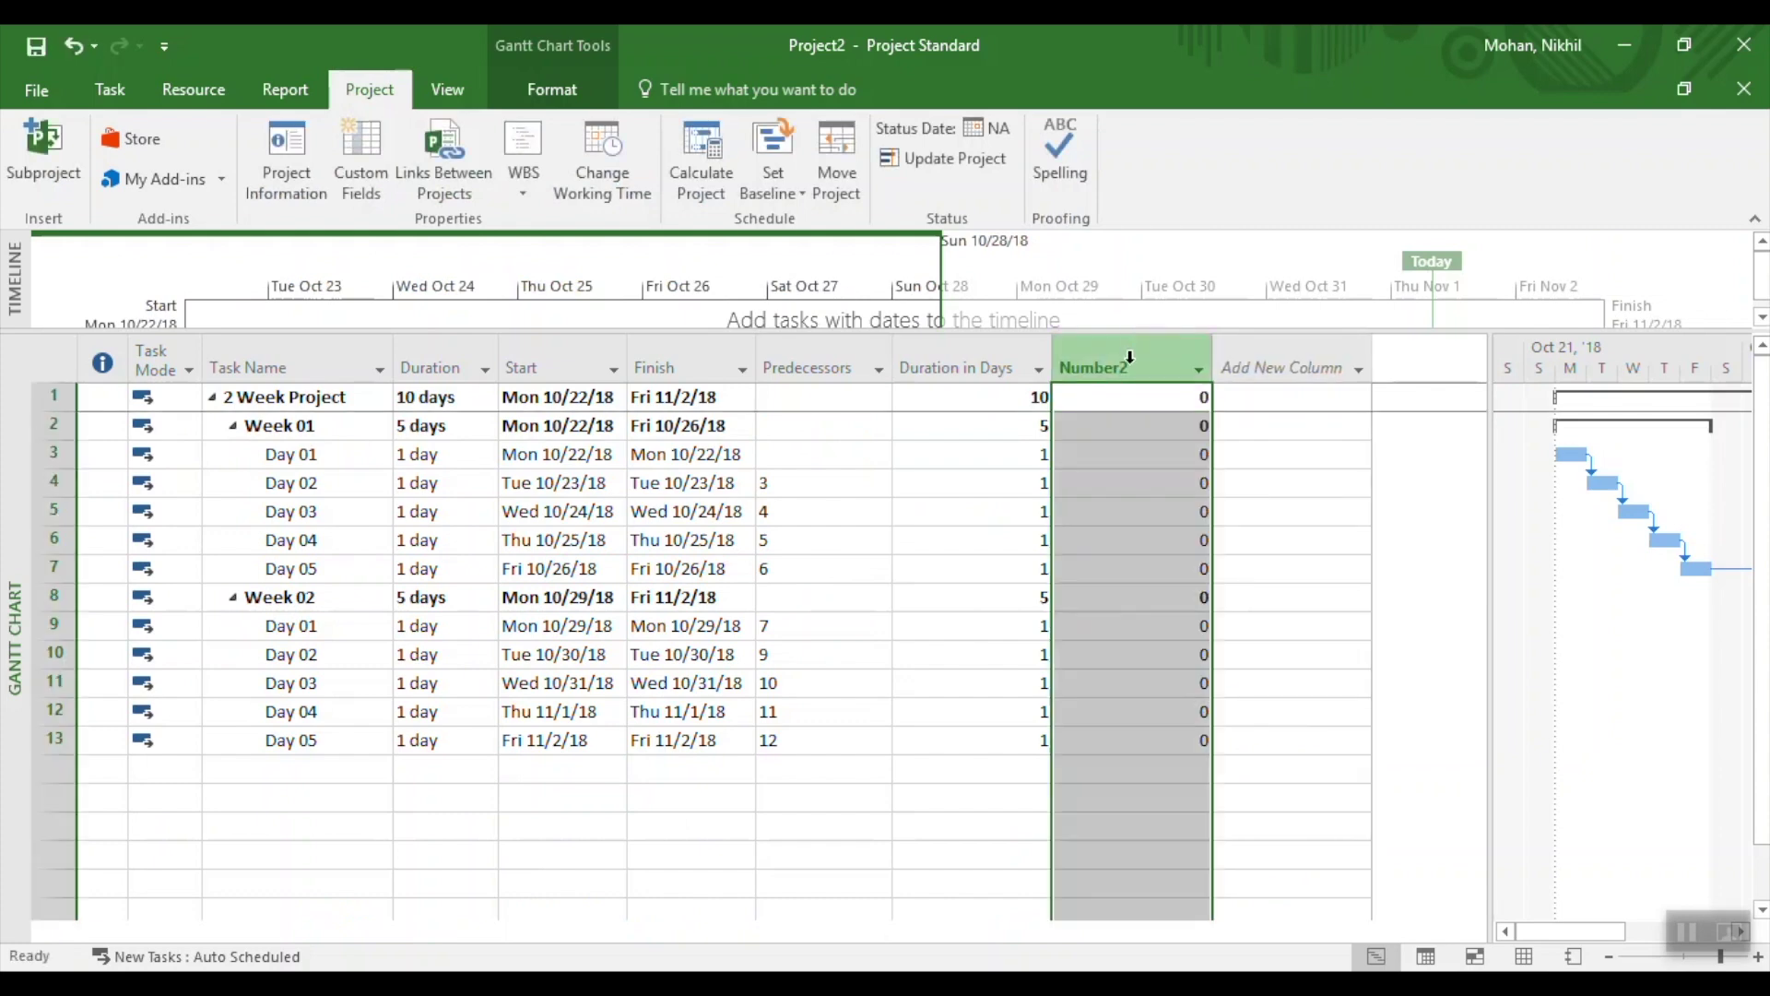
pyautogui.rightClick(1130, 363)
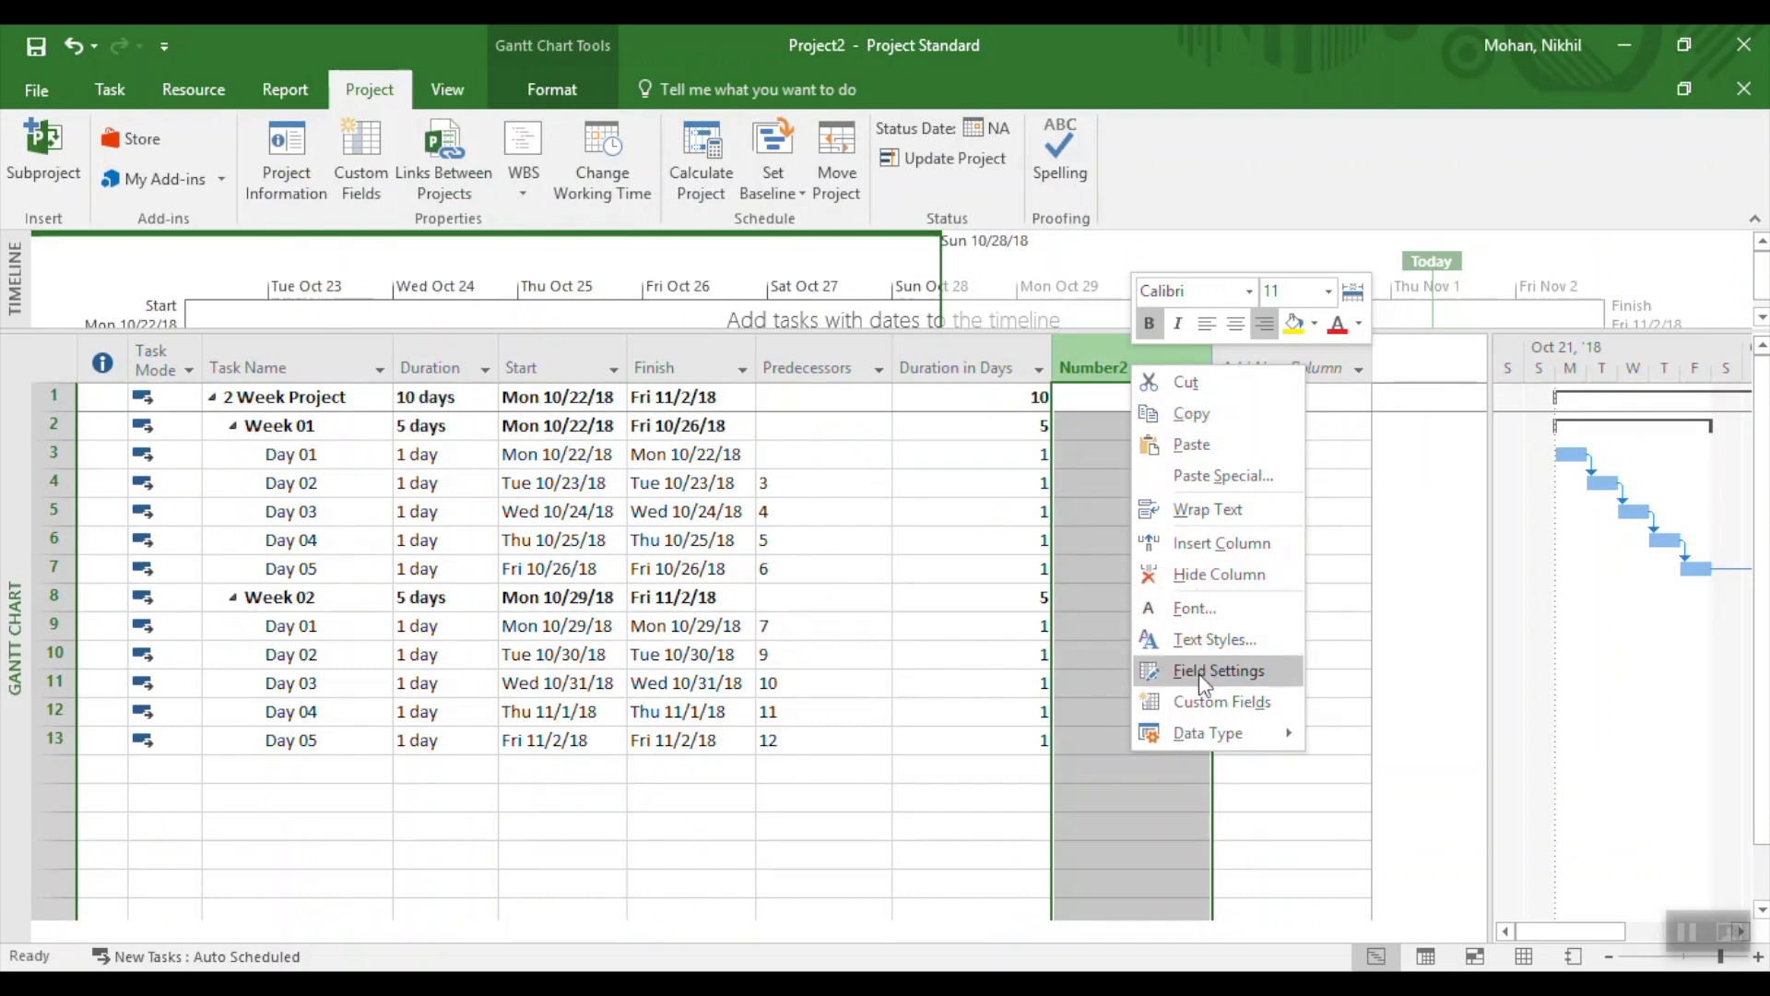
pyautogui.click(1196, 706)
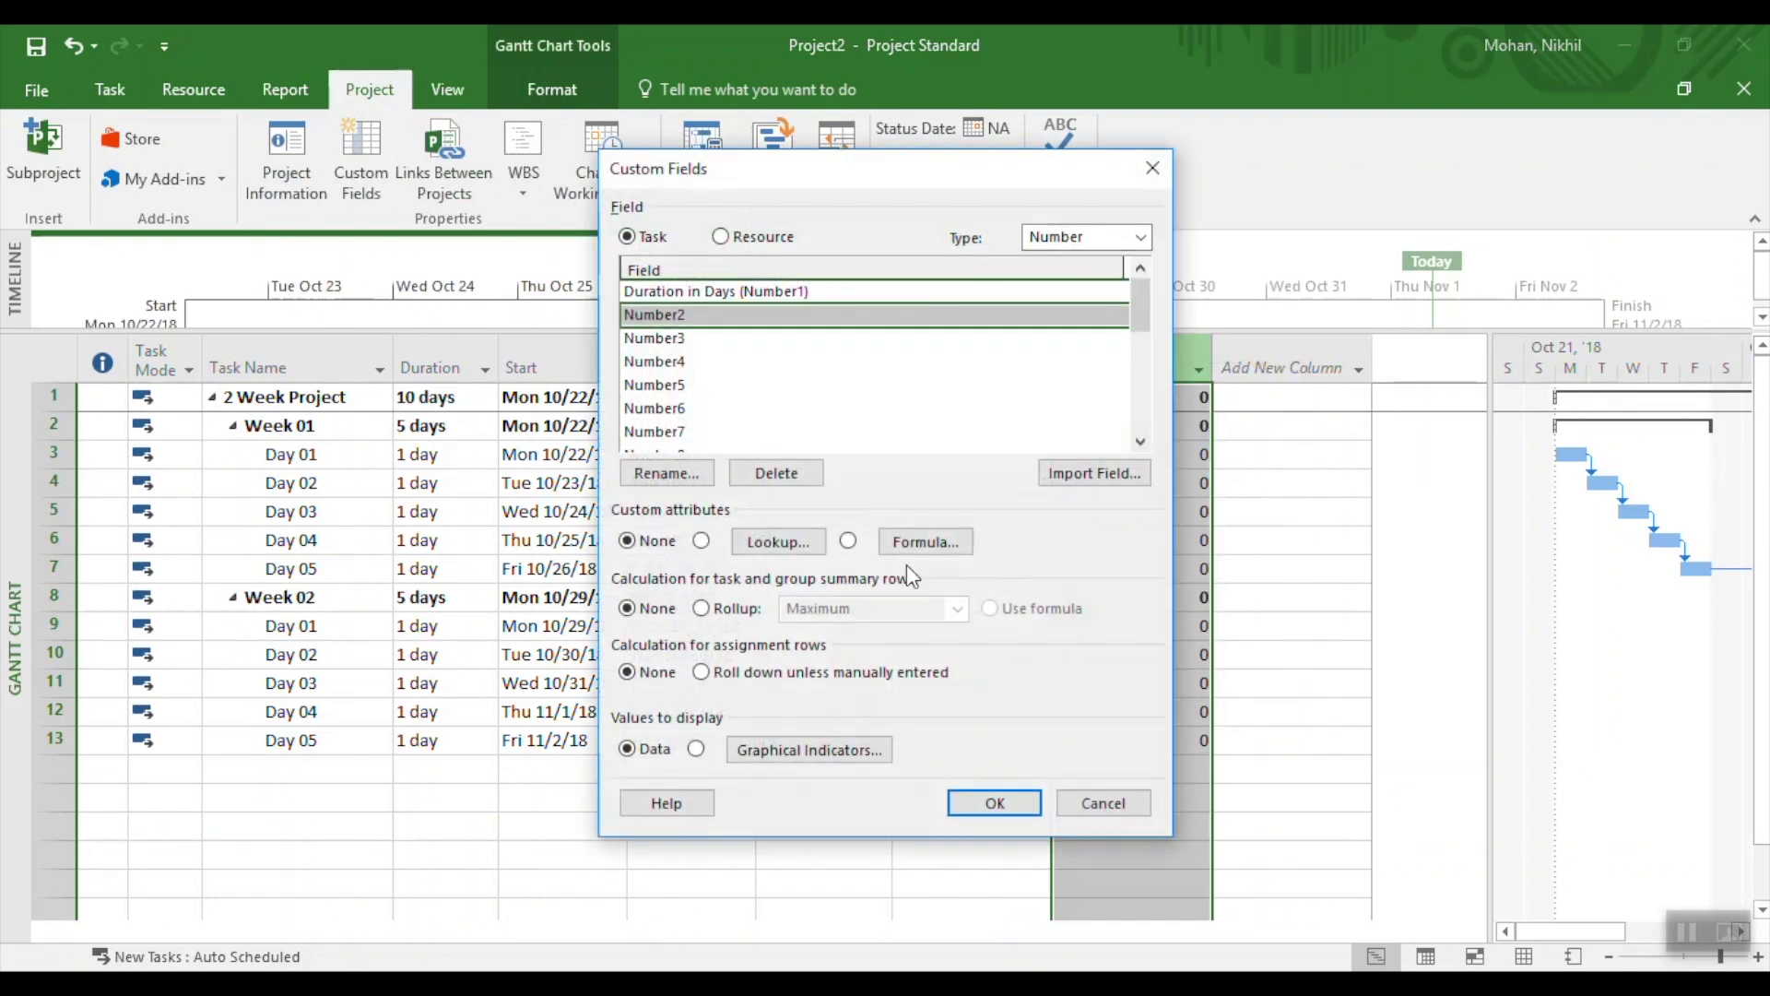
pyautogui.click(698, 480)
pyautogui.write('Elapsed Days')
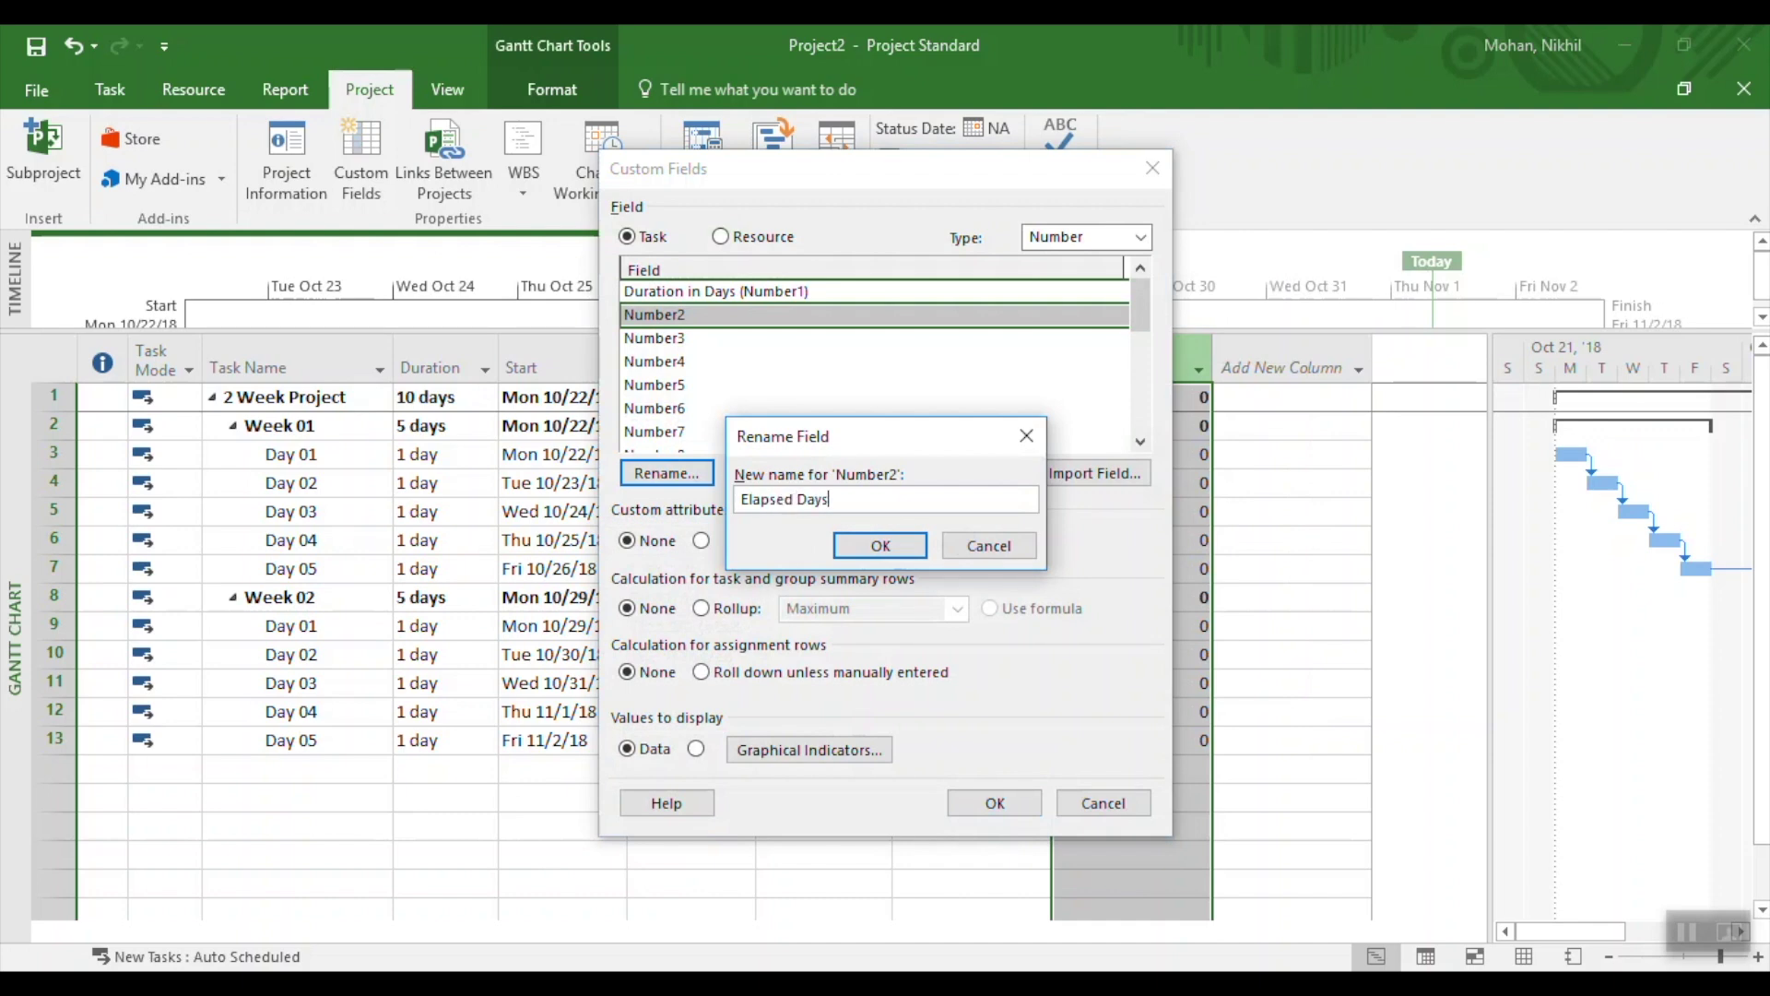
pyautogui.click(881, 547)
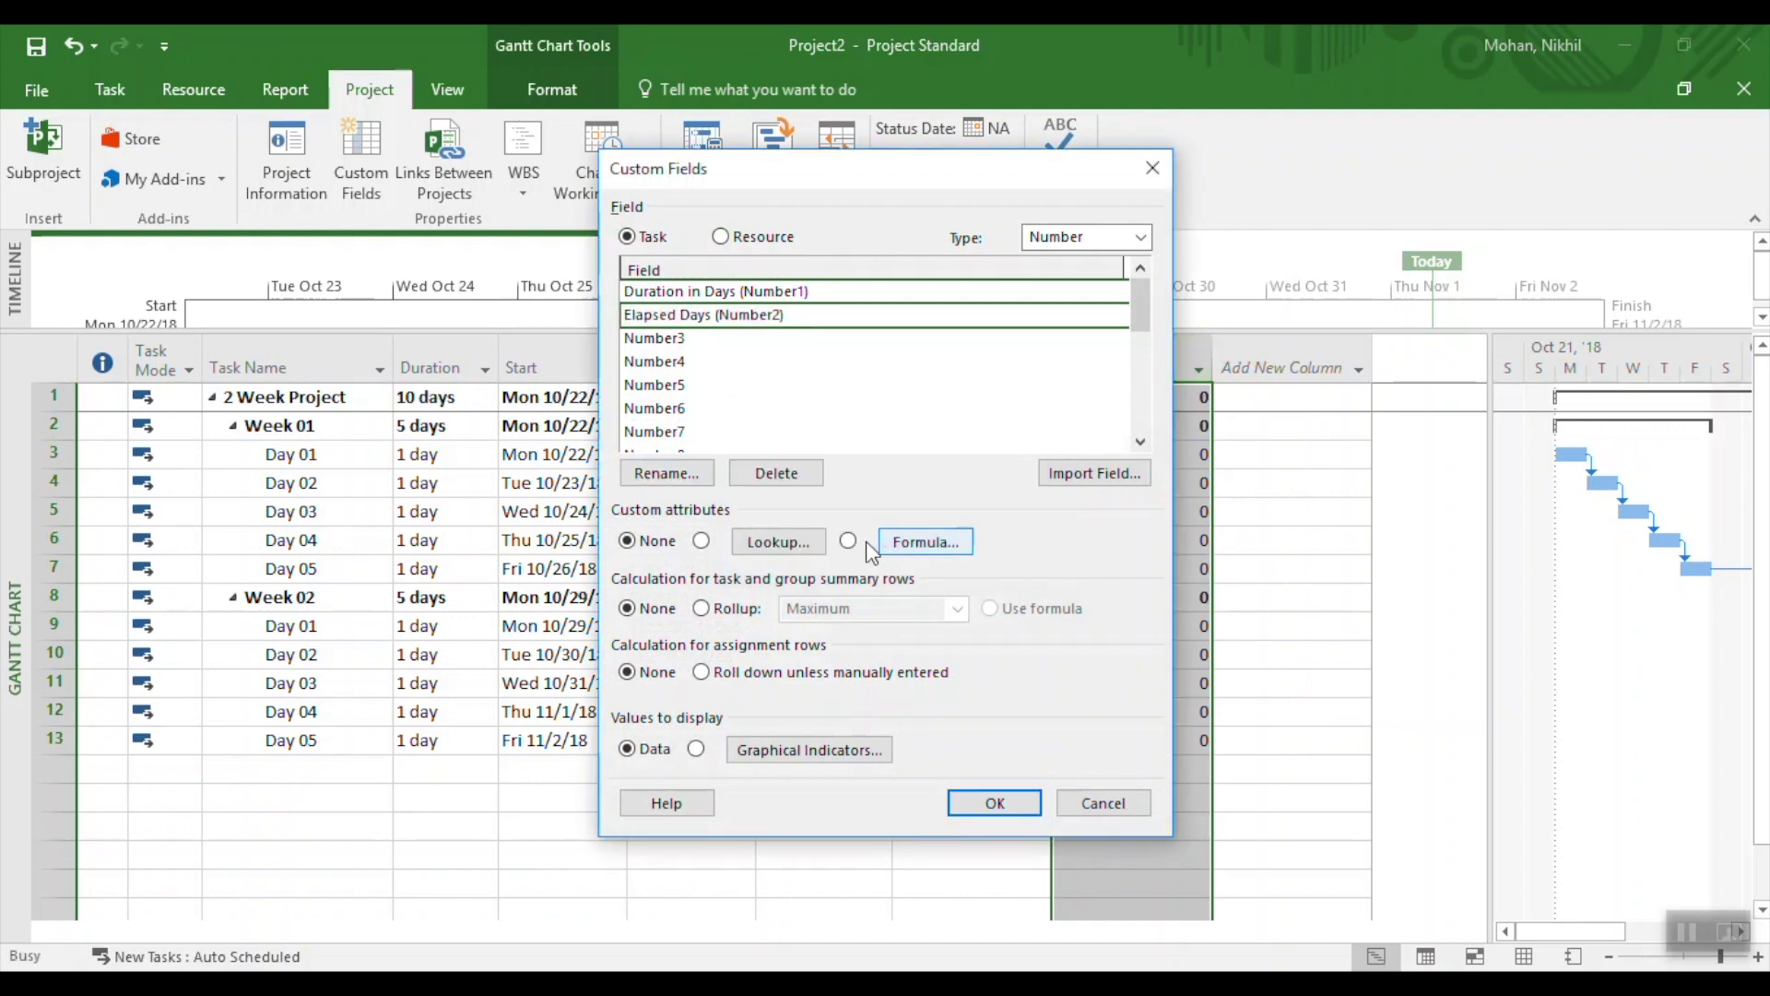
# - Try to make Elapsed Days a calculated field with the copied IIf(ProjDateDiff(Start,[Status Date])/480>=…) formula, accepting the replacement of its existing data
pyautogui.click(848, 543)
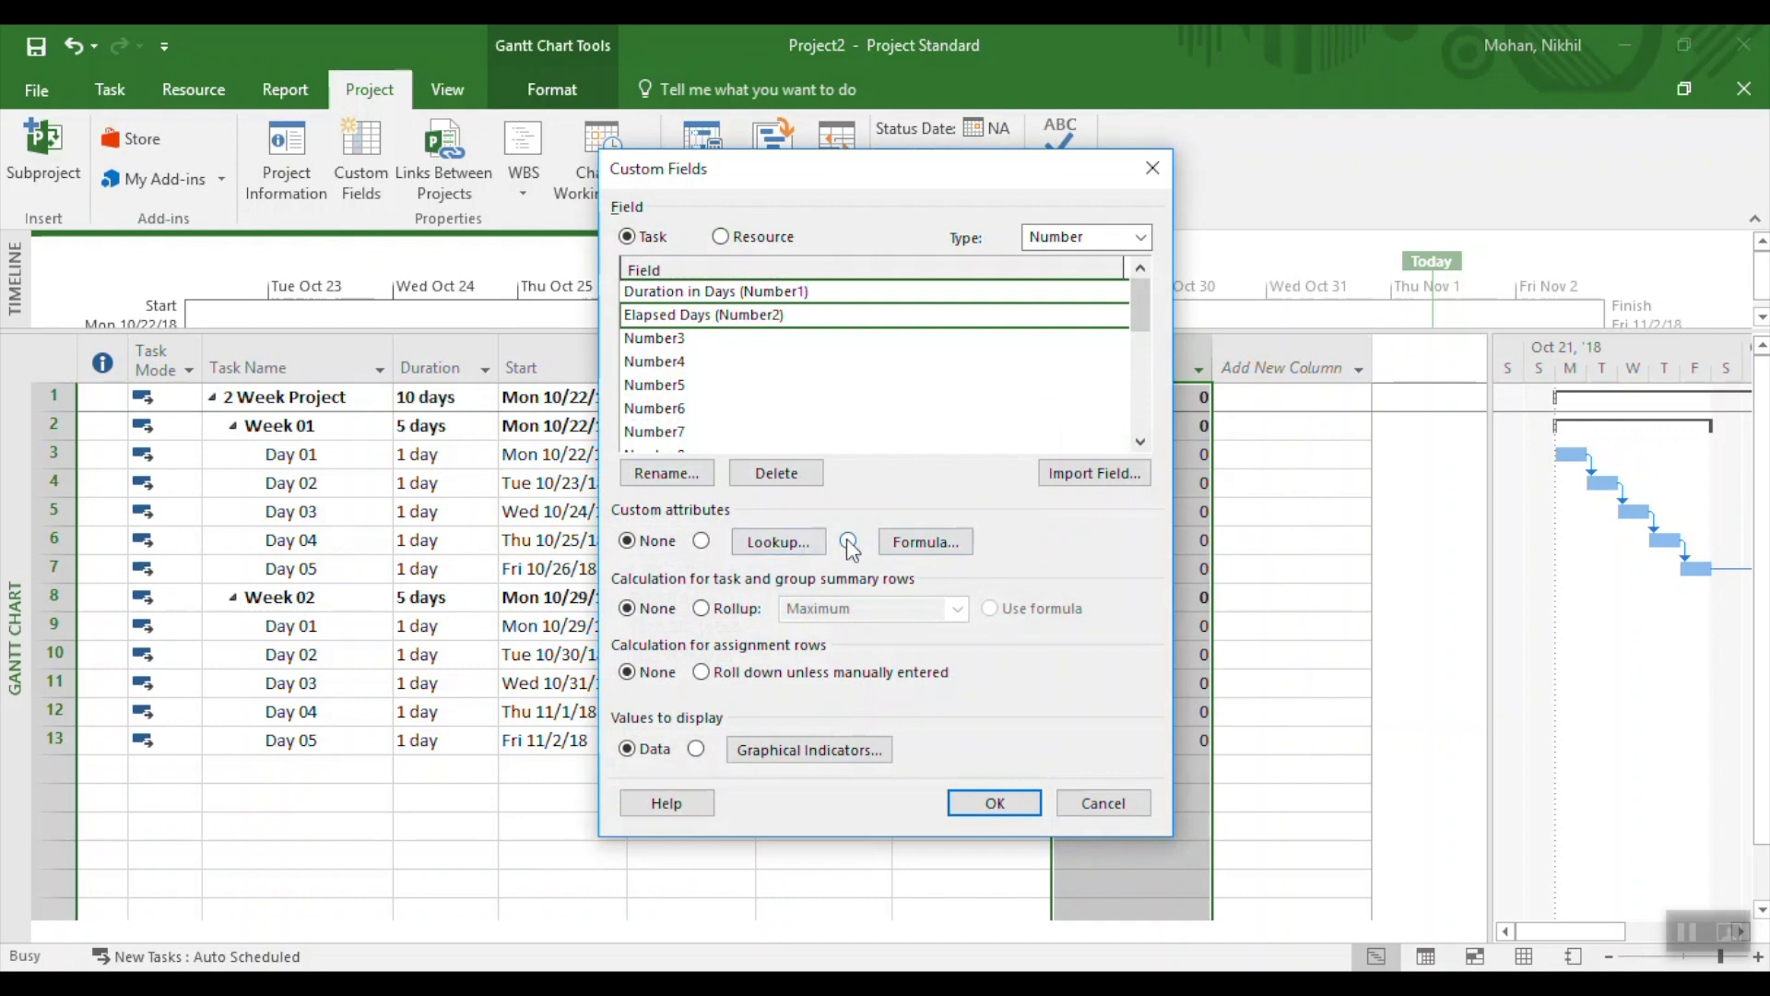
pyautogui.click(843, 599)
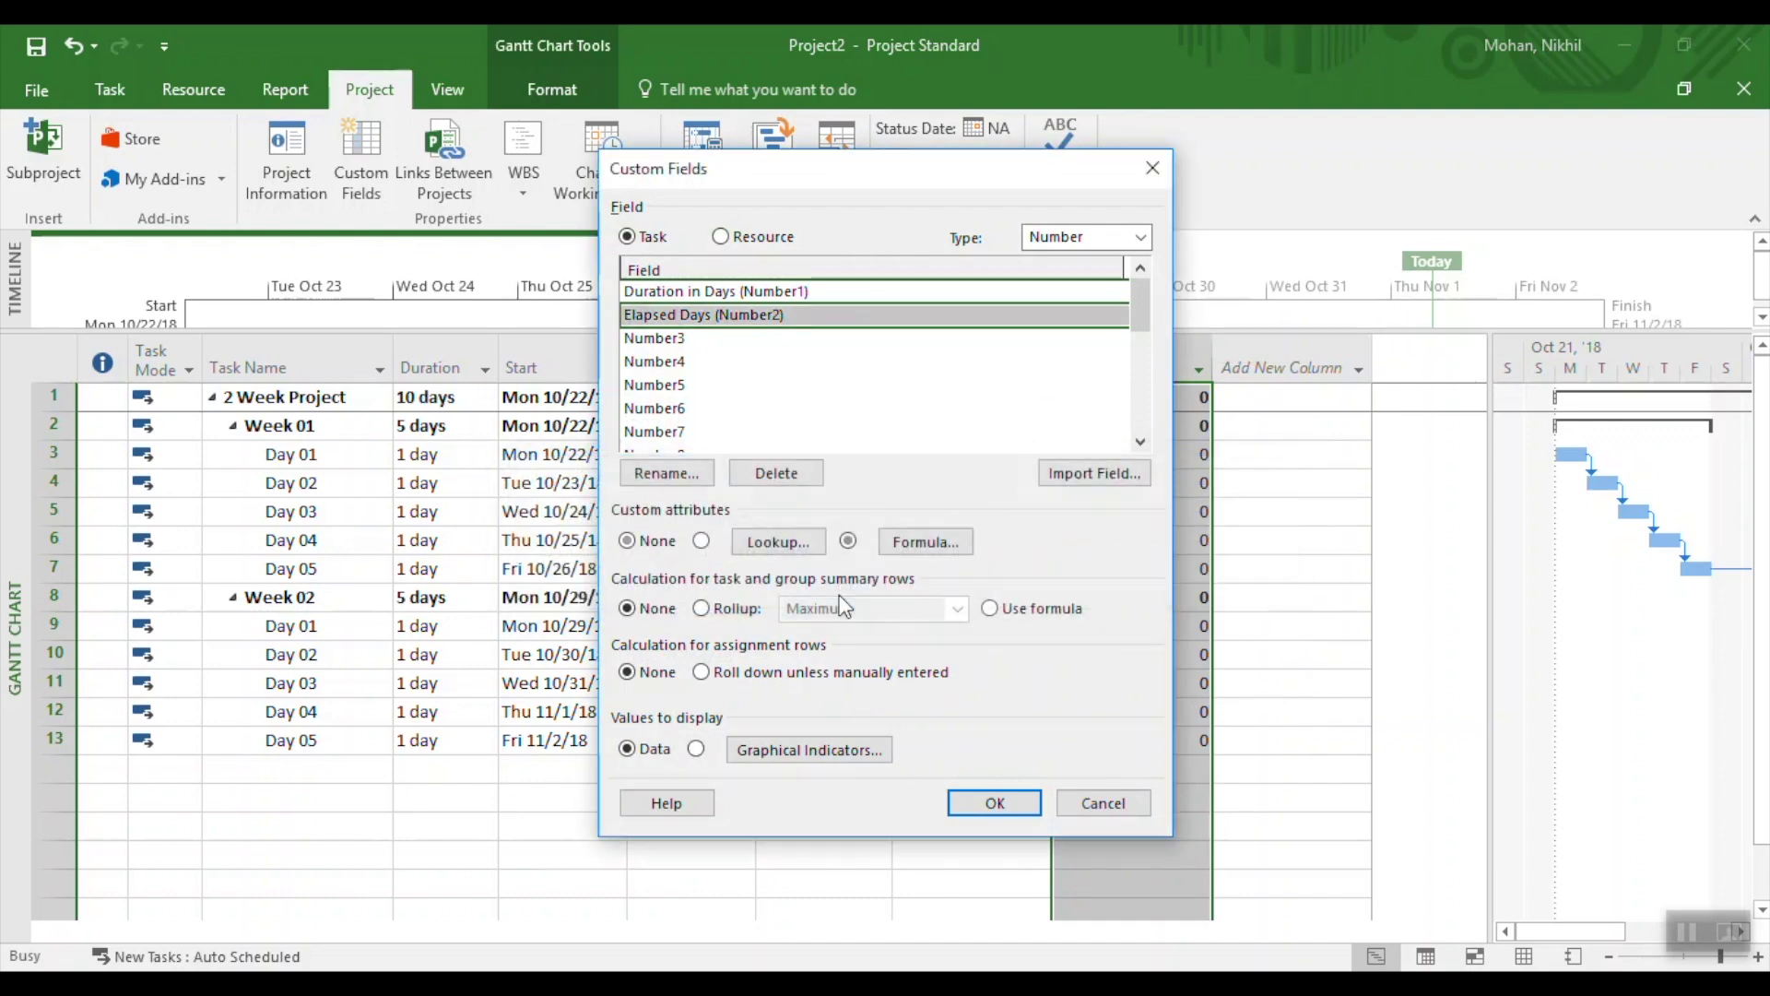
pyautogui.click(950, 543)
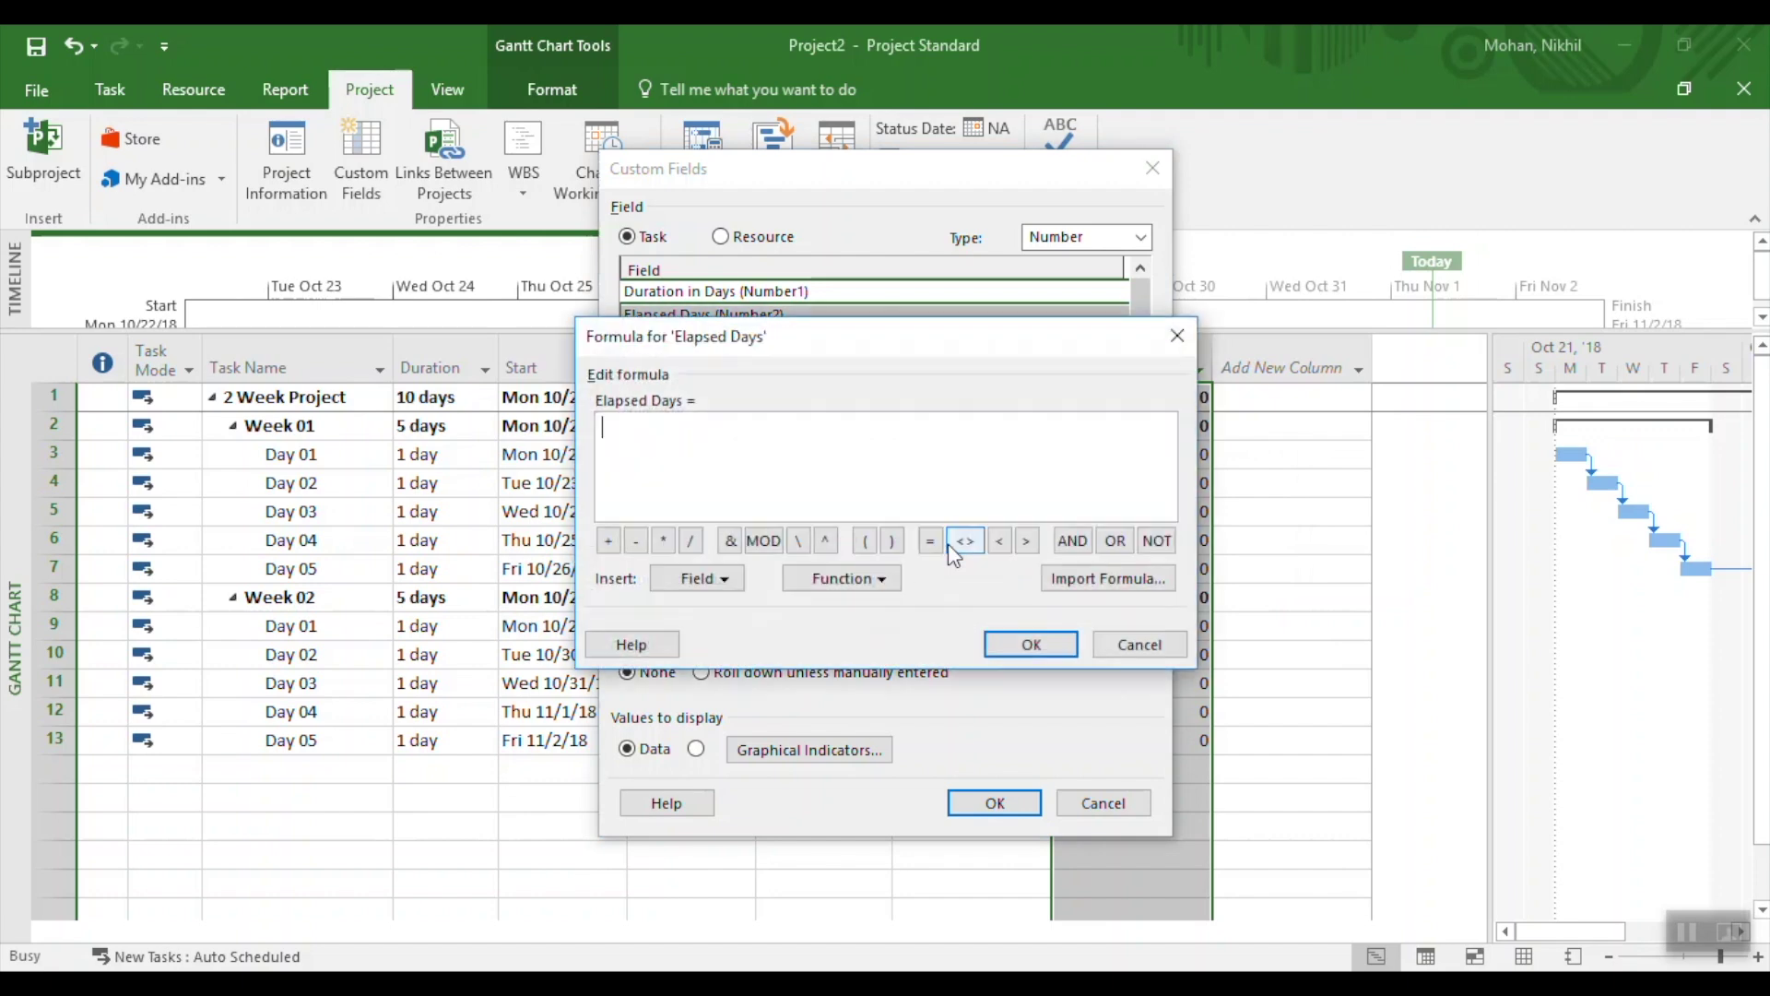
pyautogui.hotkey('ctrl', 'v')
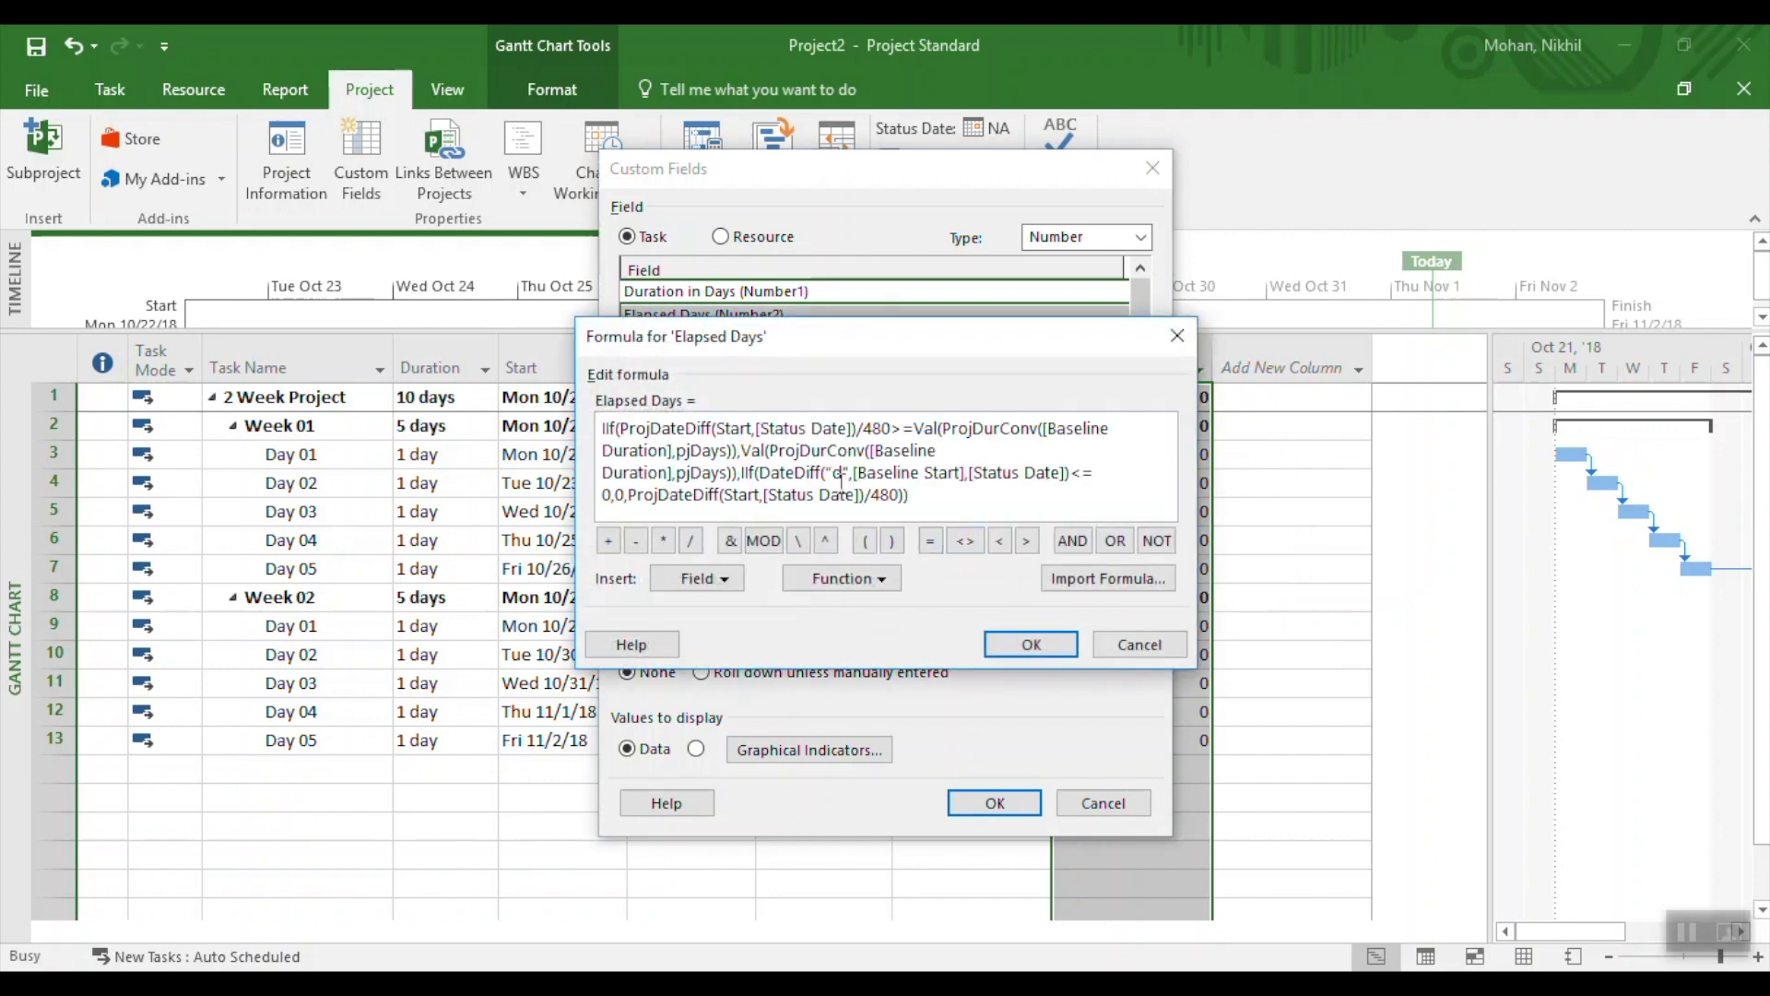
pyautogui.click(1071, 650)
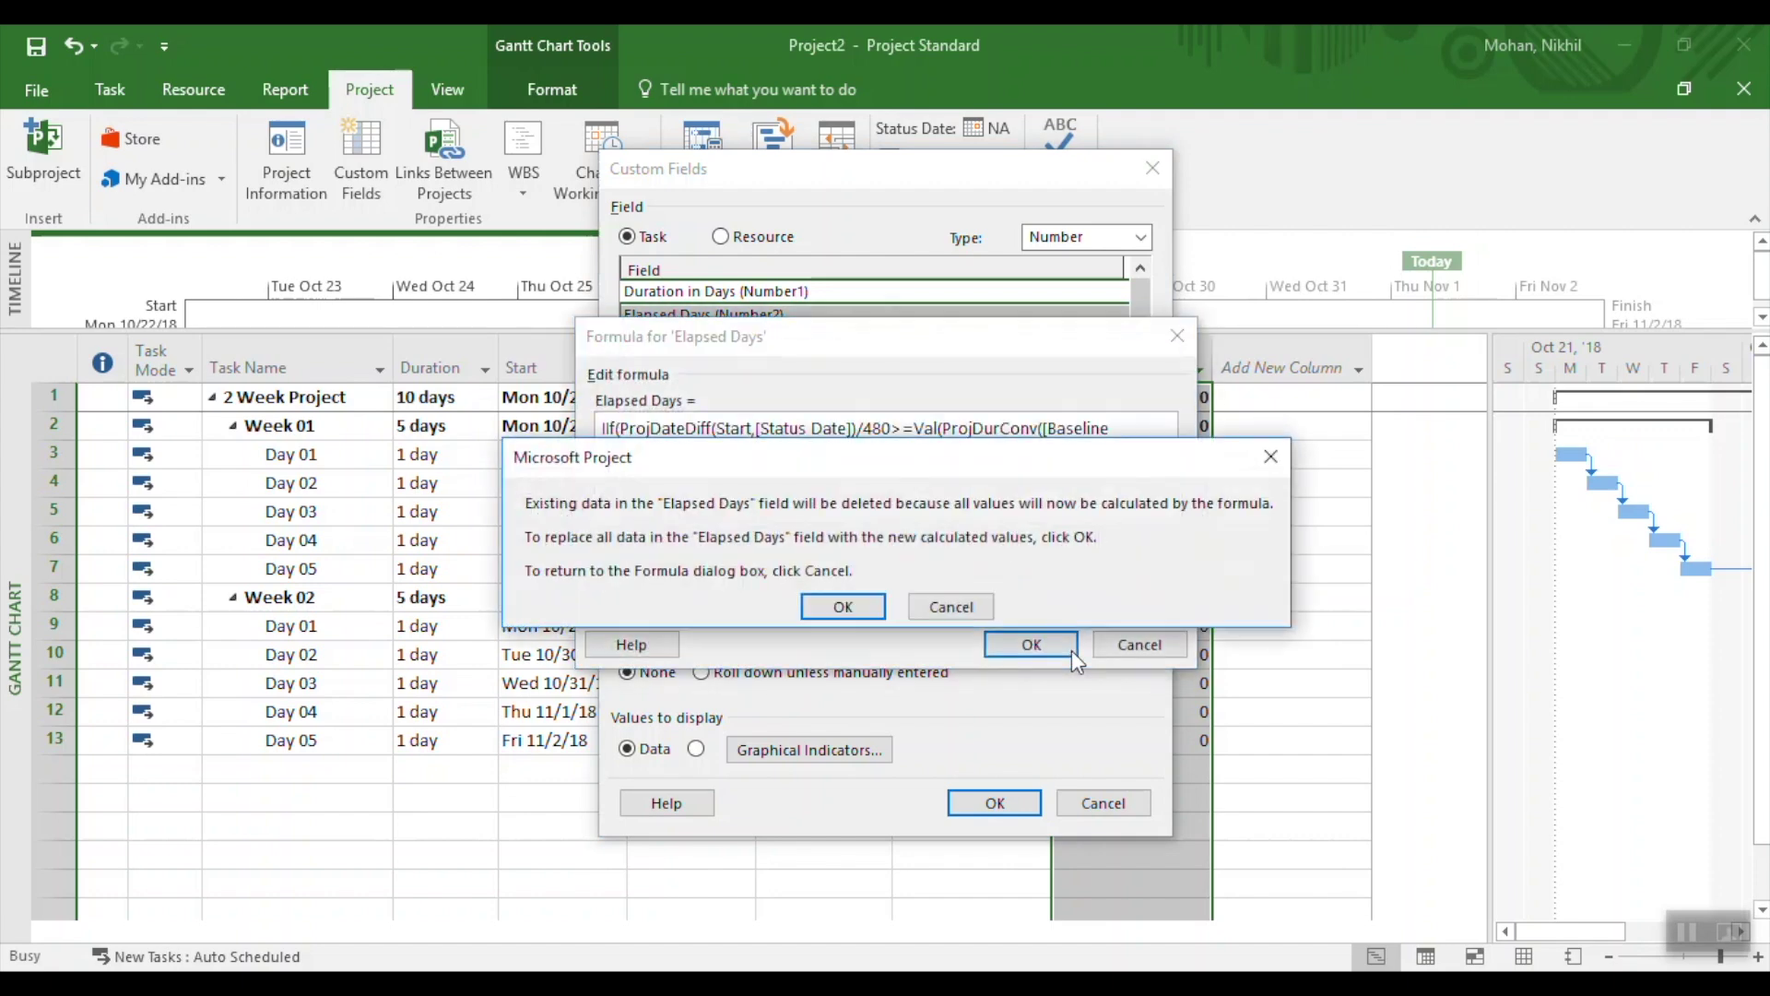
pyautogui.click(857, 604)
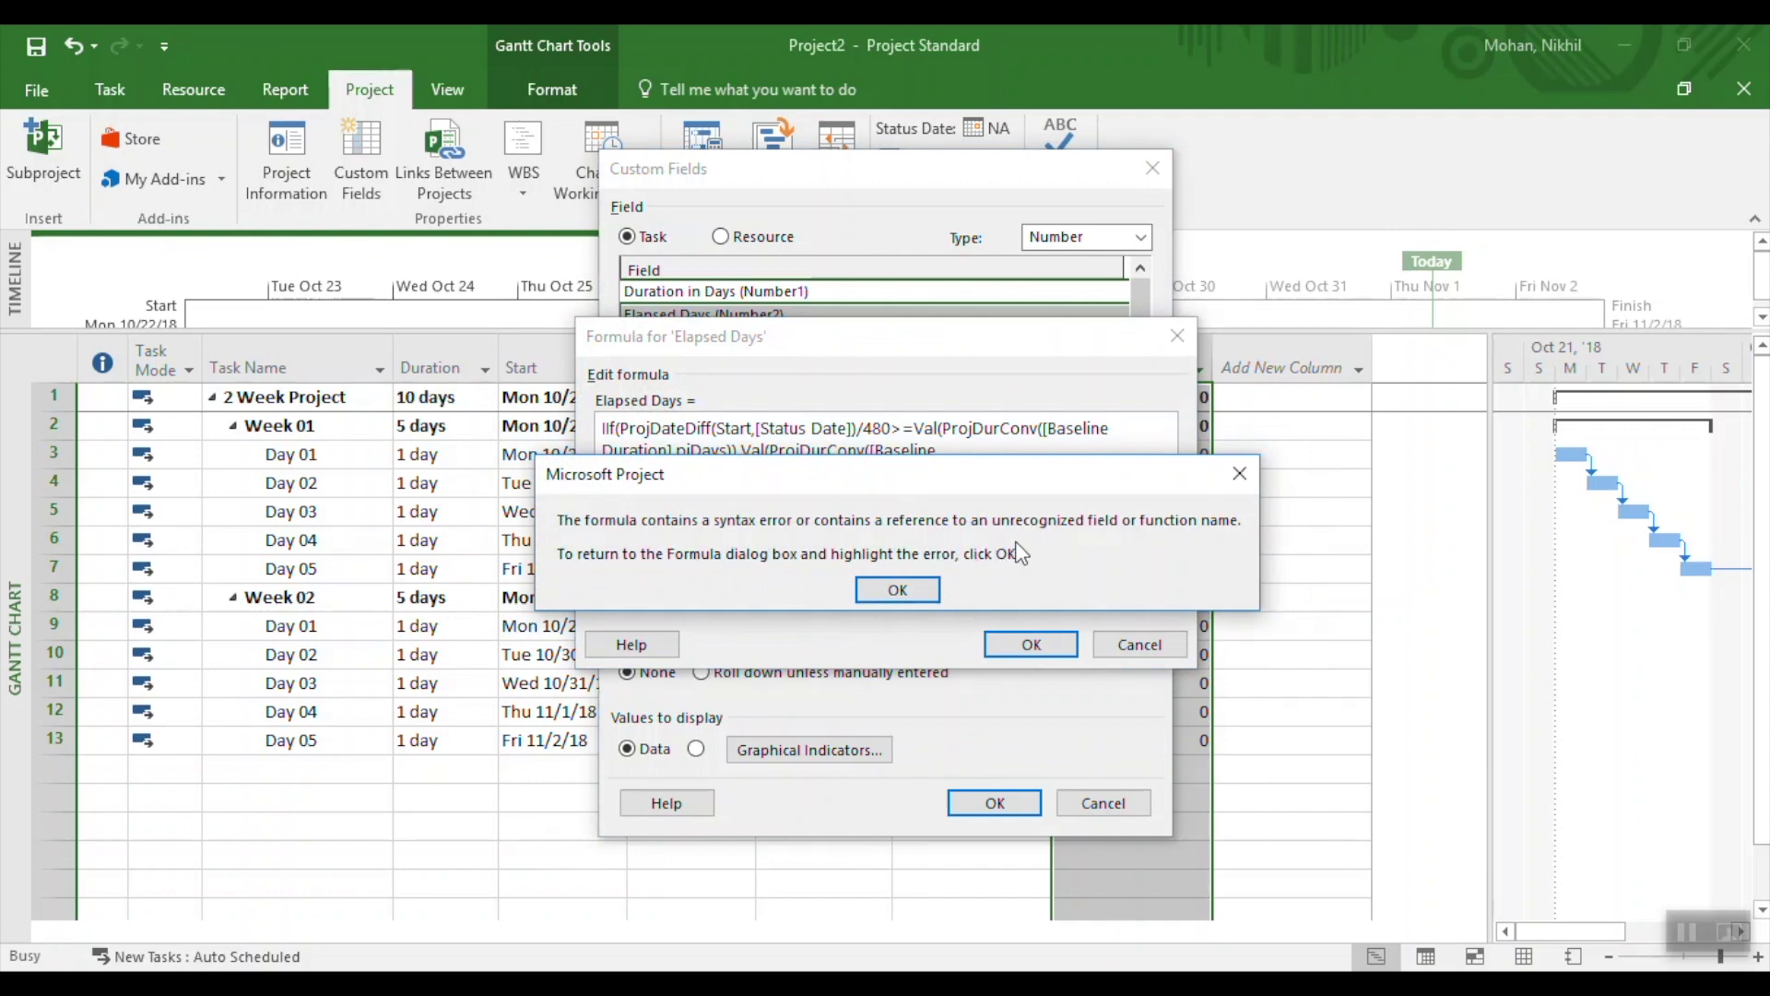
pyautogui.click(887, 593)
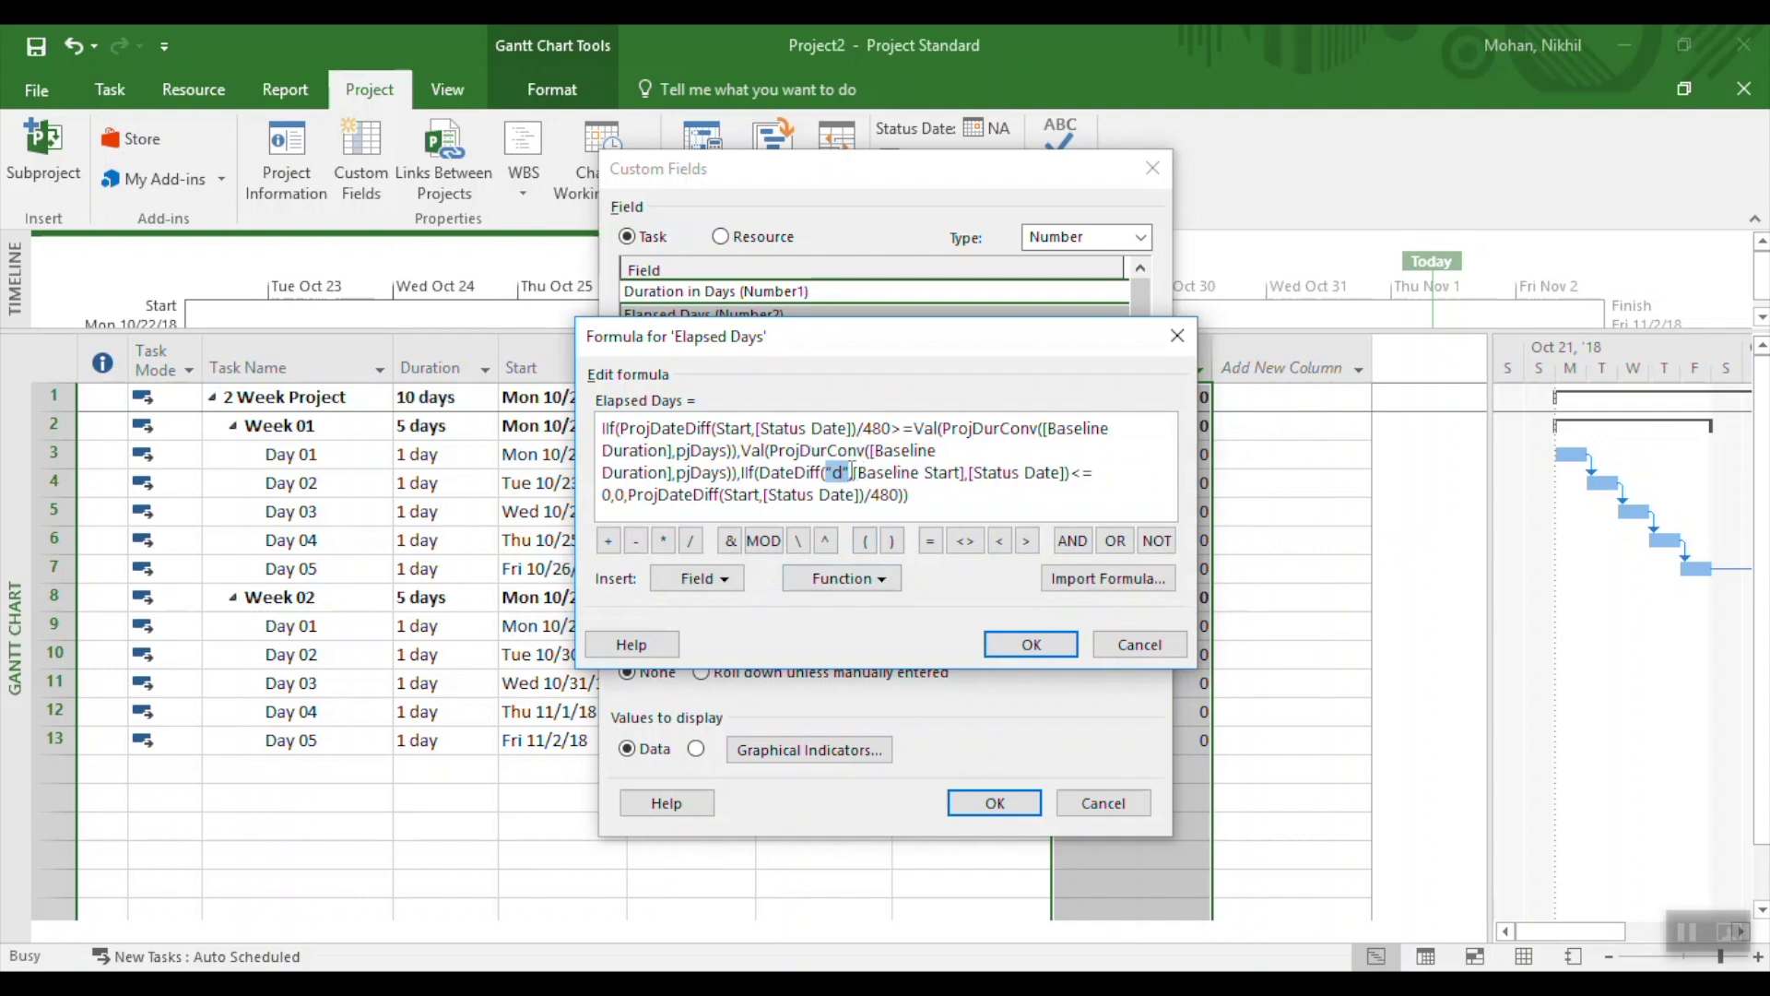
# - Retype the quoted "d" in the DateDiff part of the Elapsed Days formula with straight quotation marks, apply the field, and inspect Week 01's Day 01 value
pyautogui.click(851, 470)
pyautogui.press('BackSpace')
pyautogui.write('d')
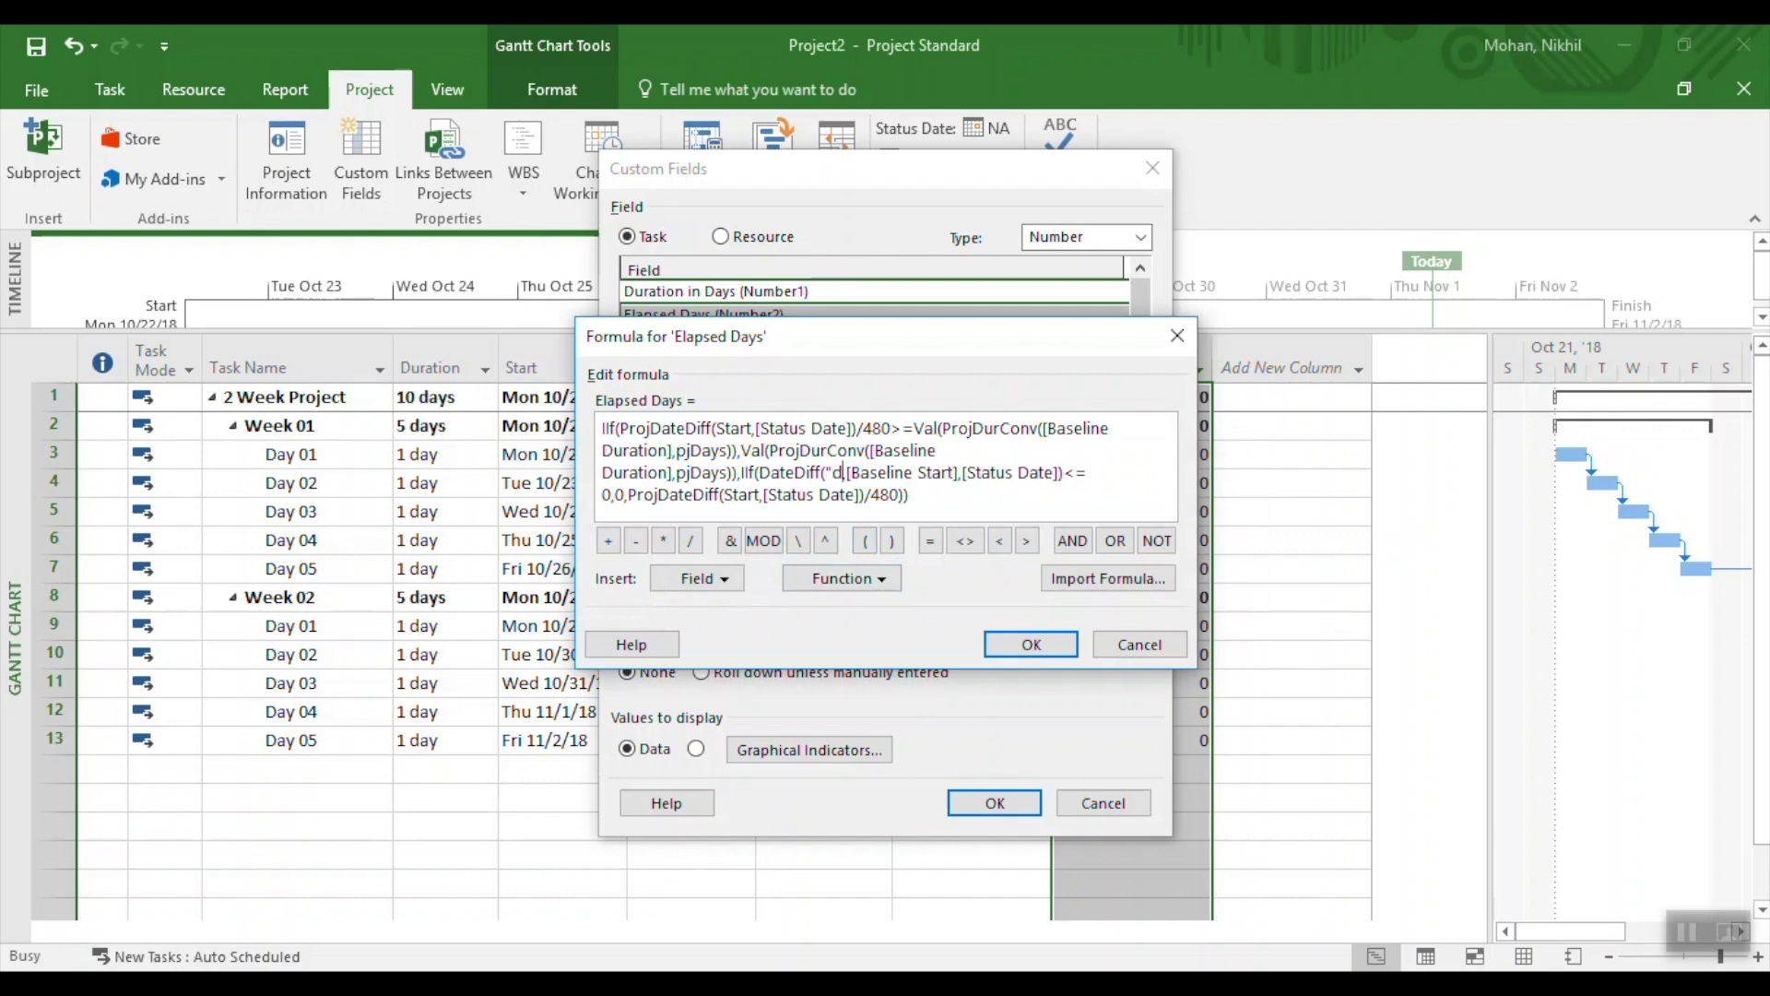
pyautogui.write('"')
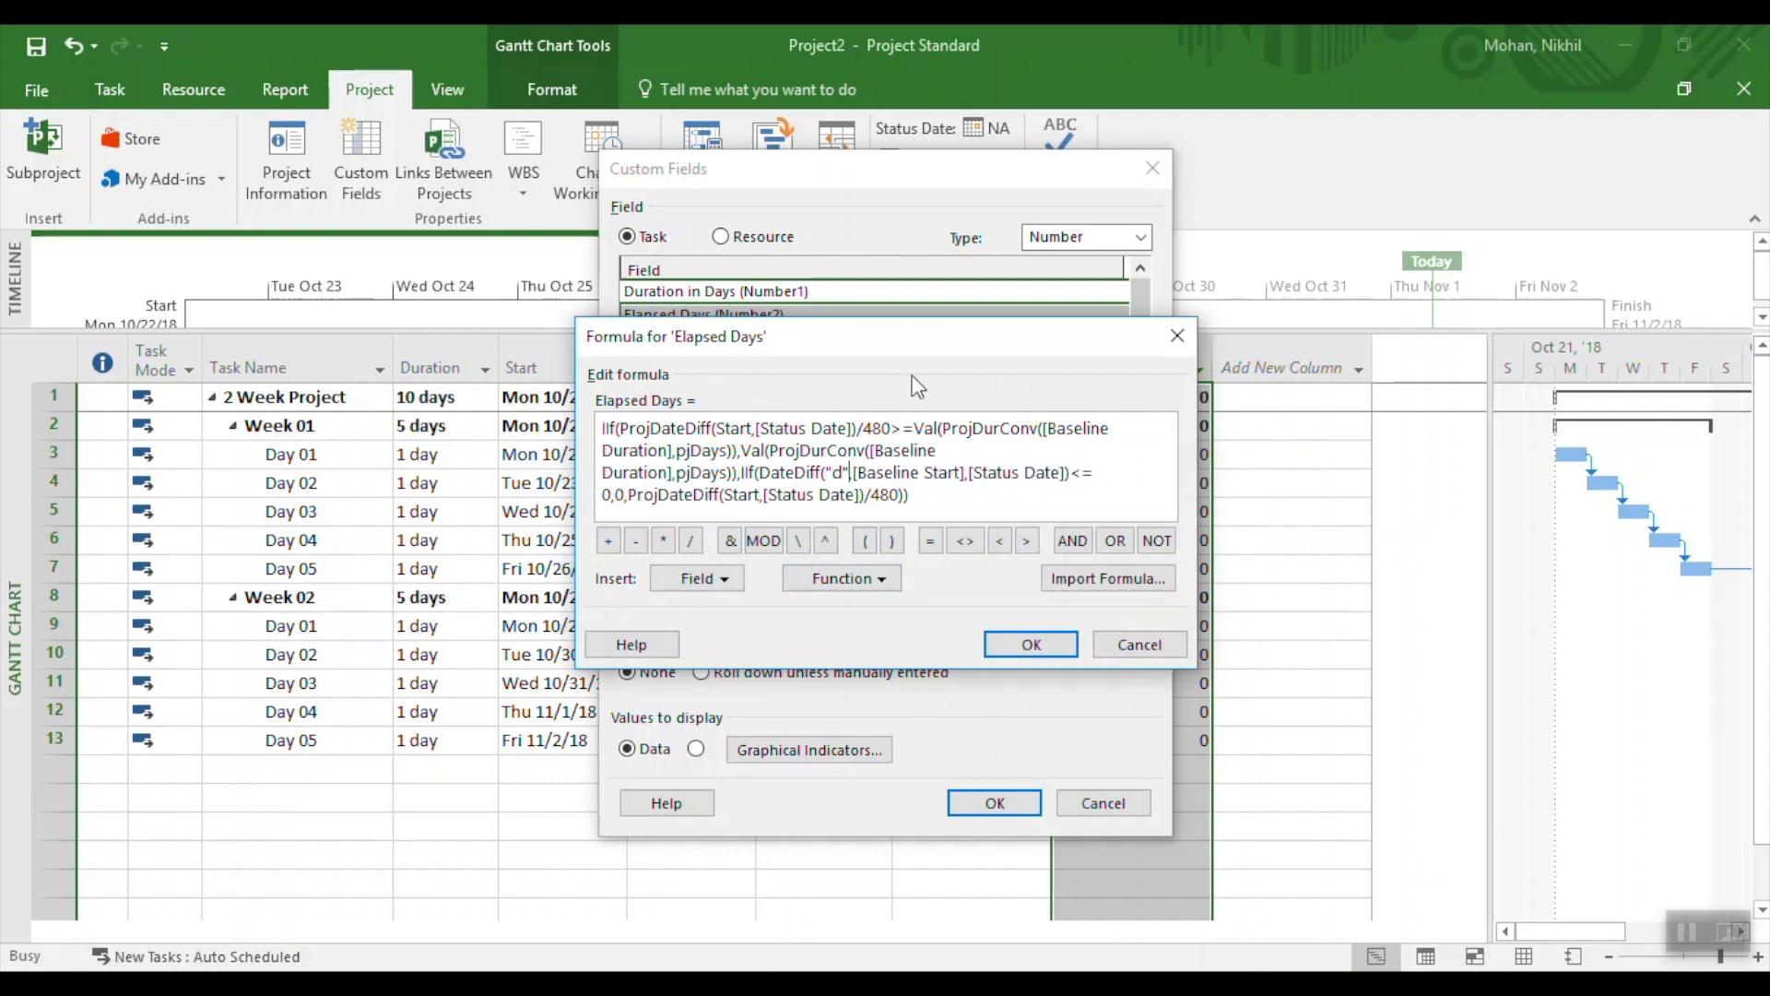
pyautogui.click(1031, 644)
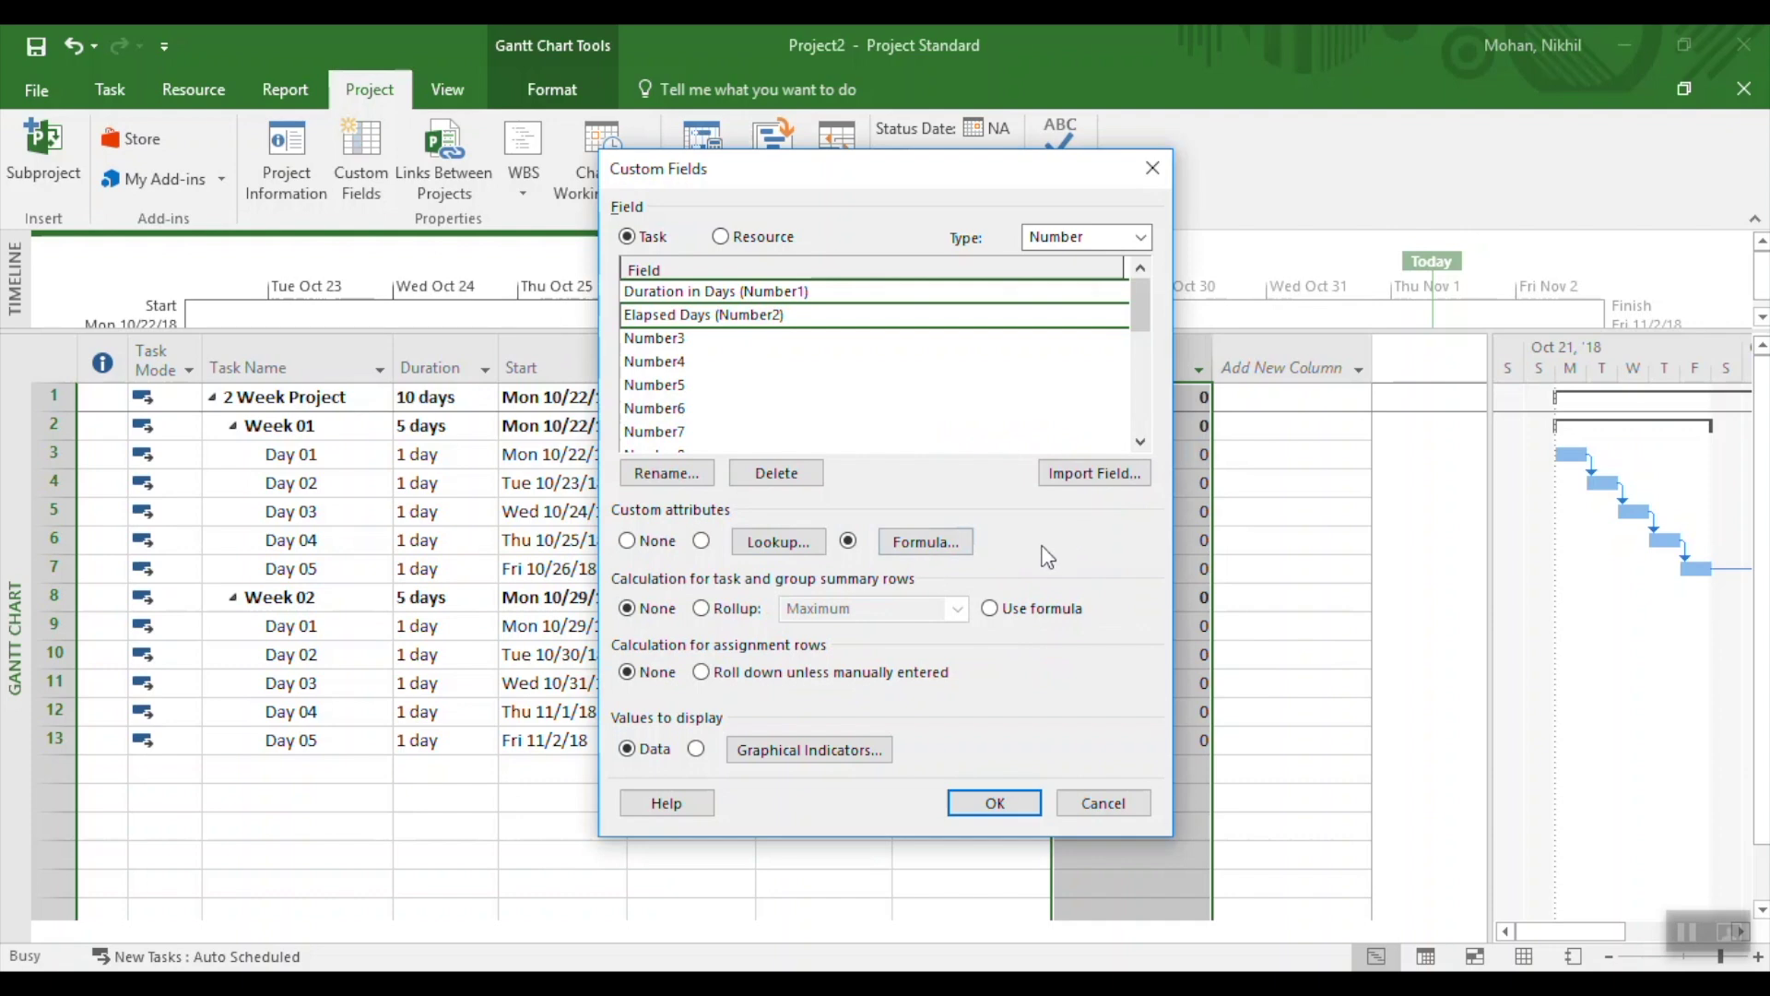
pyautogui.click(994, 802)
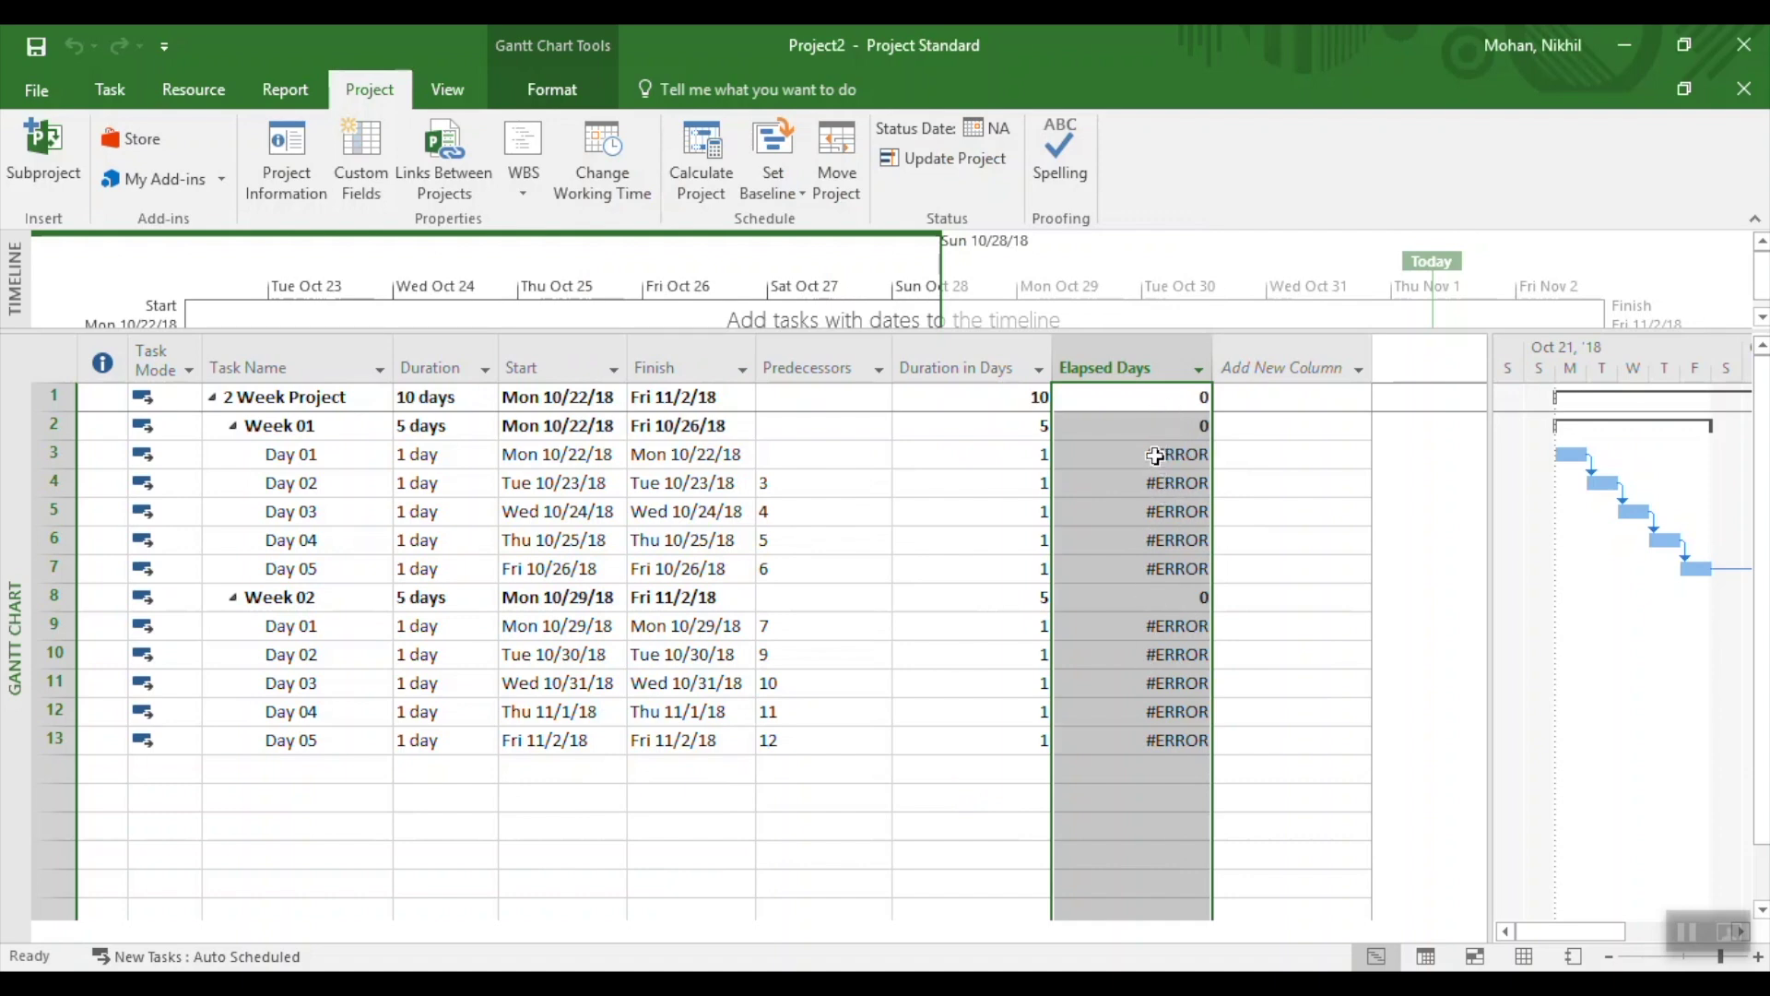
pyautogui.click(1155, 455)
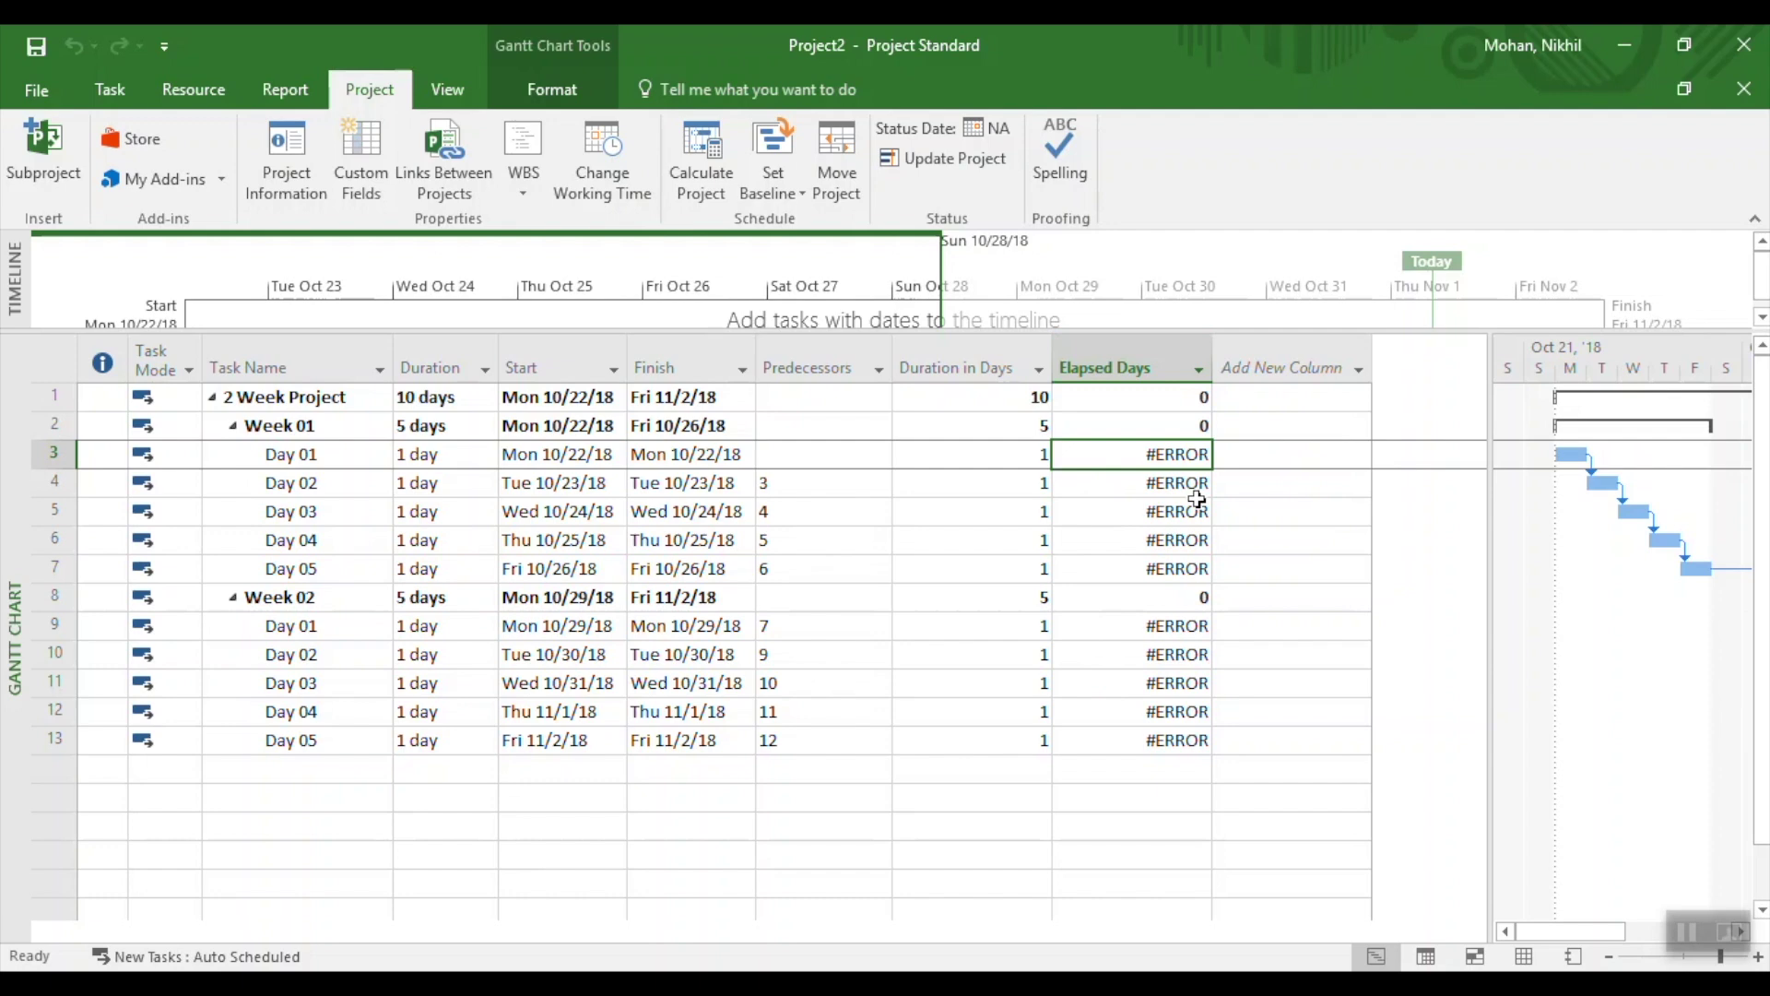
# - Set the project's status date to Thu 11/1/18 in the project information
pyautogui.click(293, 138)
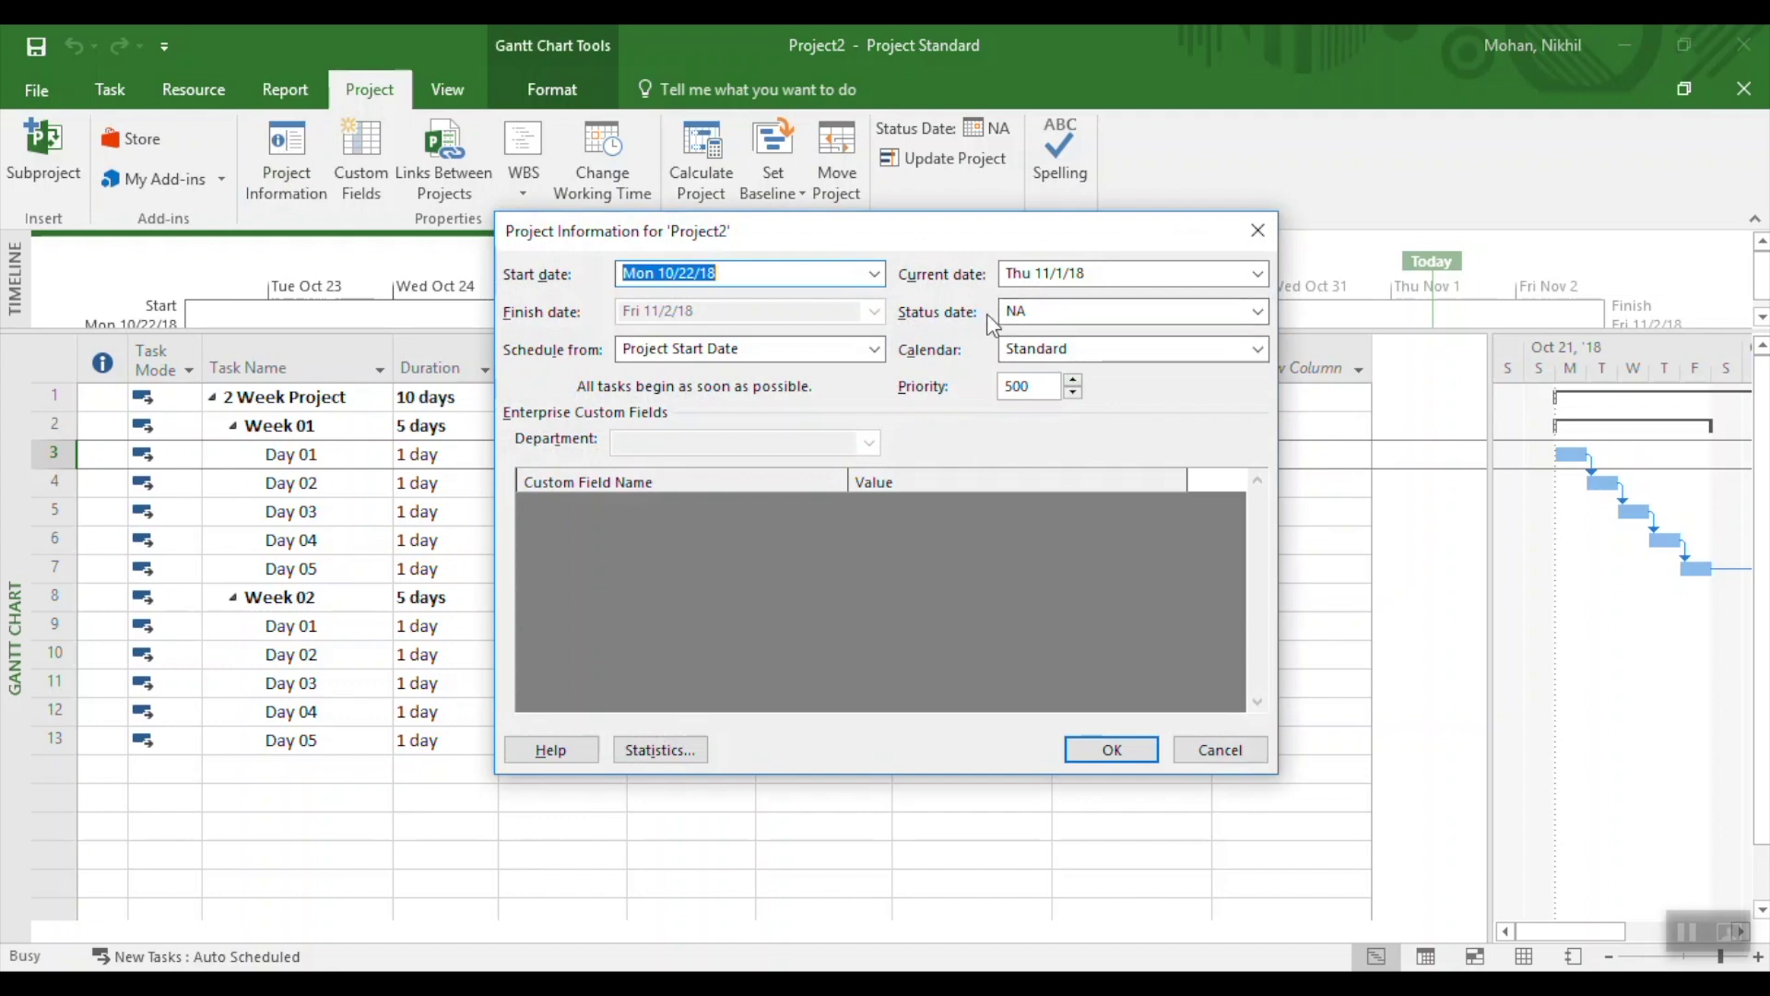
pyautogui.click(1258, 312)
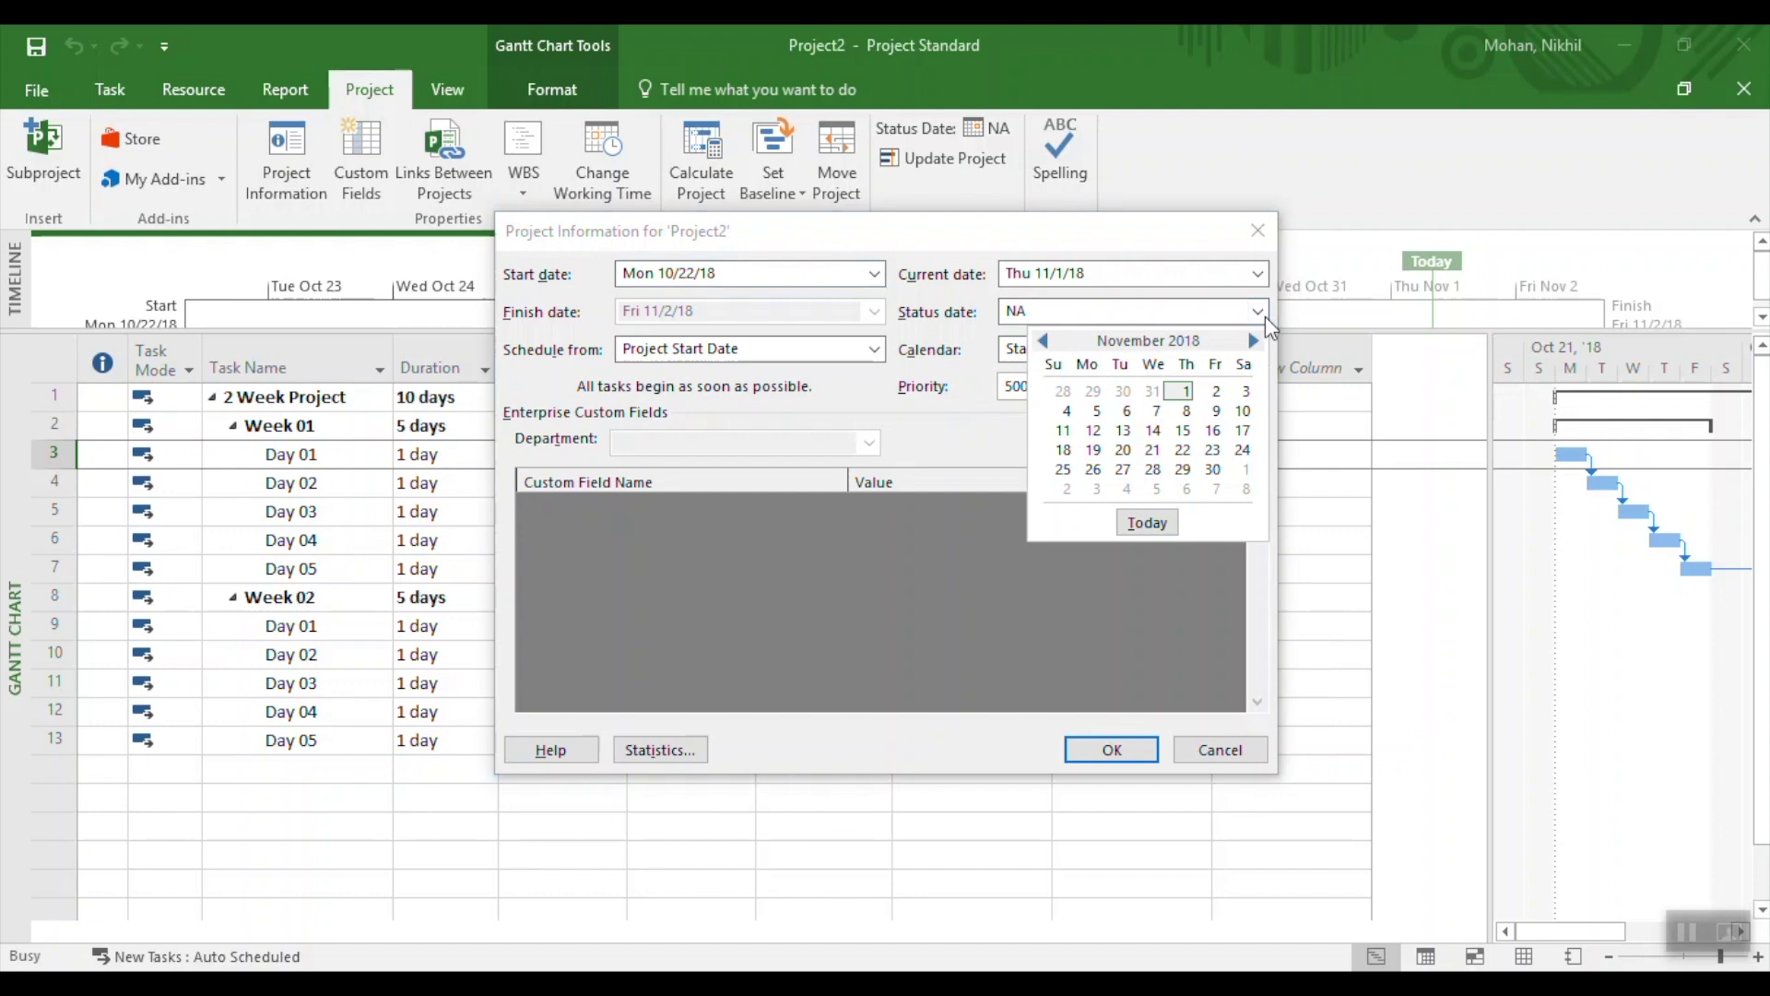
pyautogui.click(1185, 394)
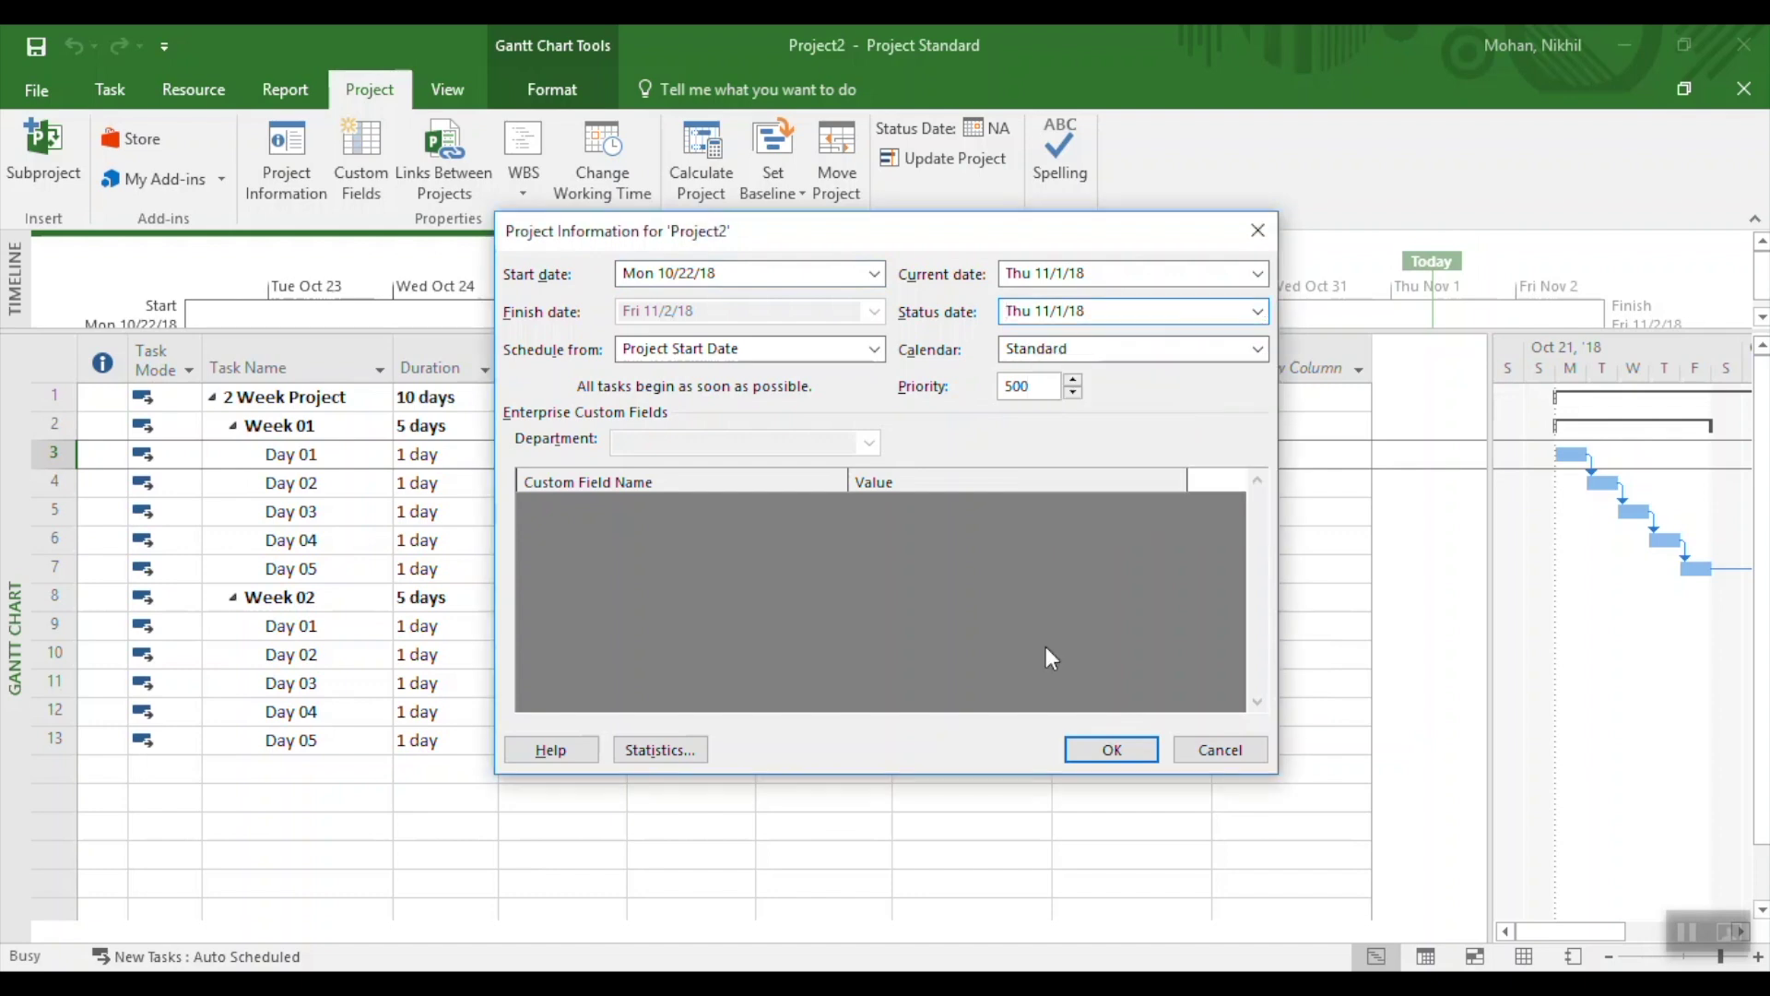
pyautogui.click(1111, 749)
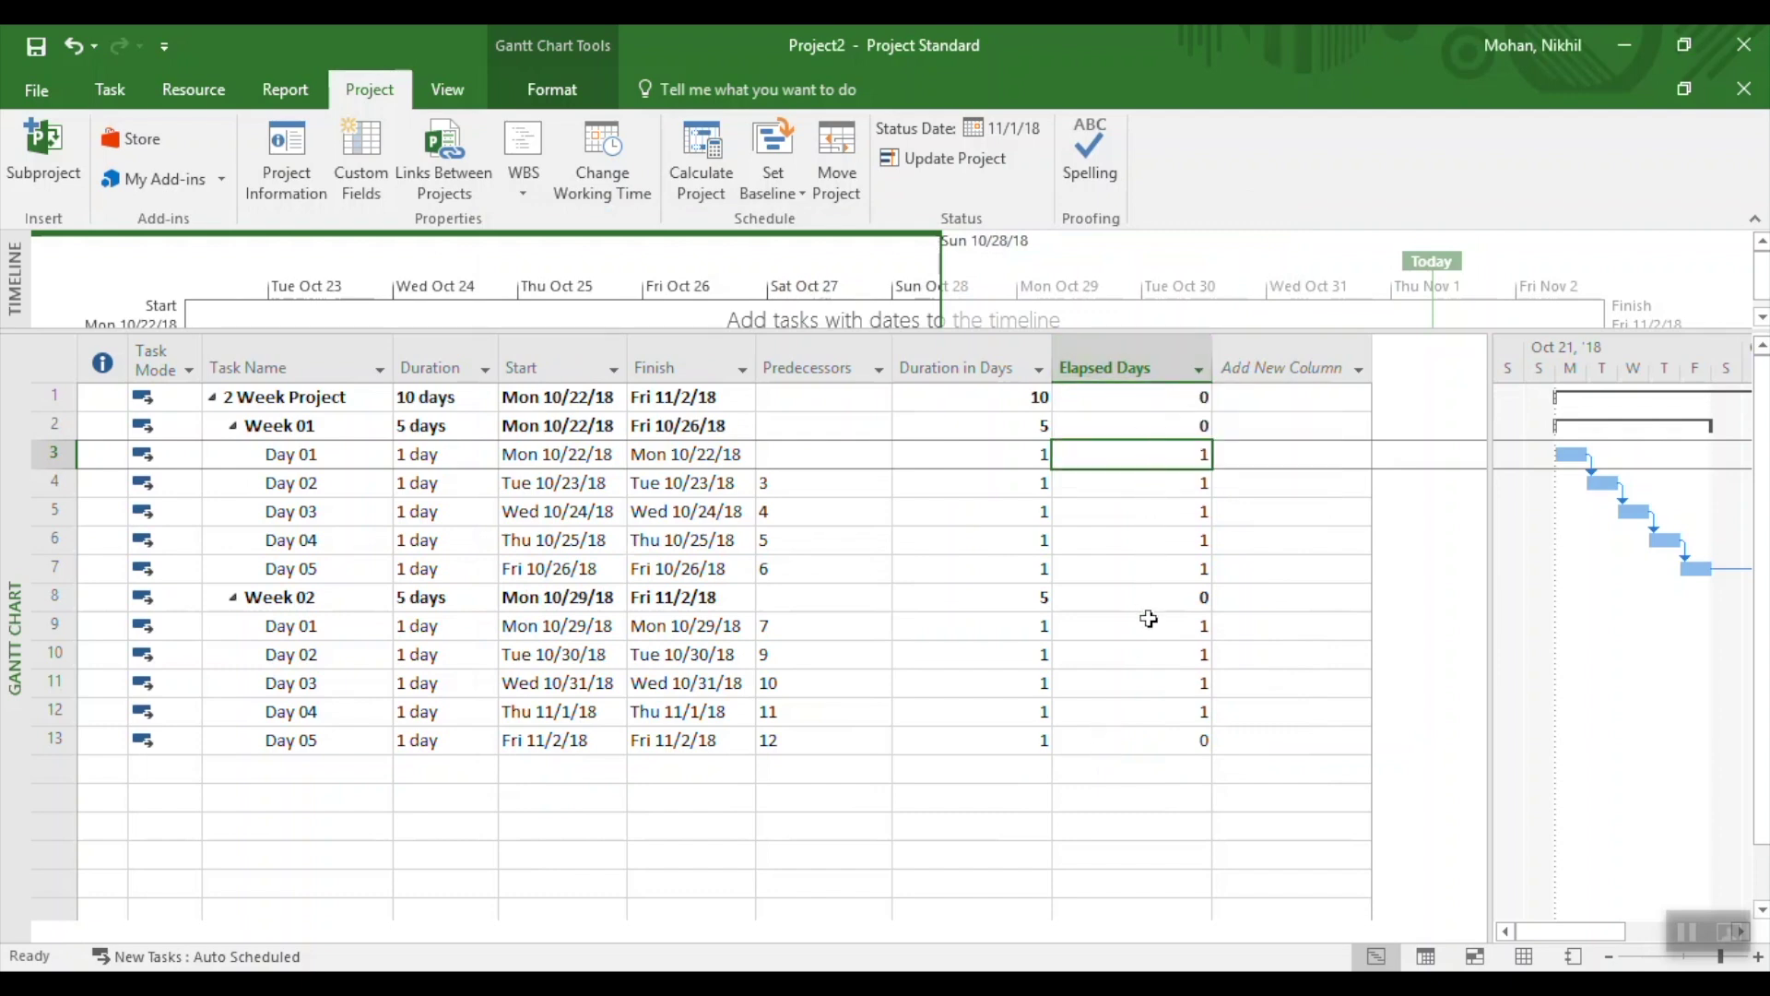
# - Make the Elapsed Days custom field use its formula for task and group summary rows
pyautogui.click(1174, 426)
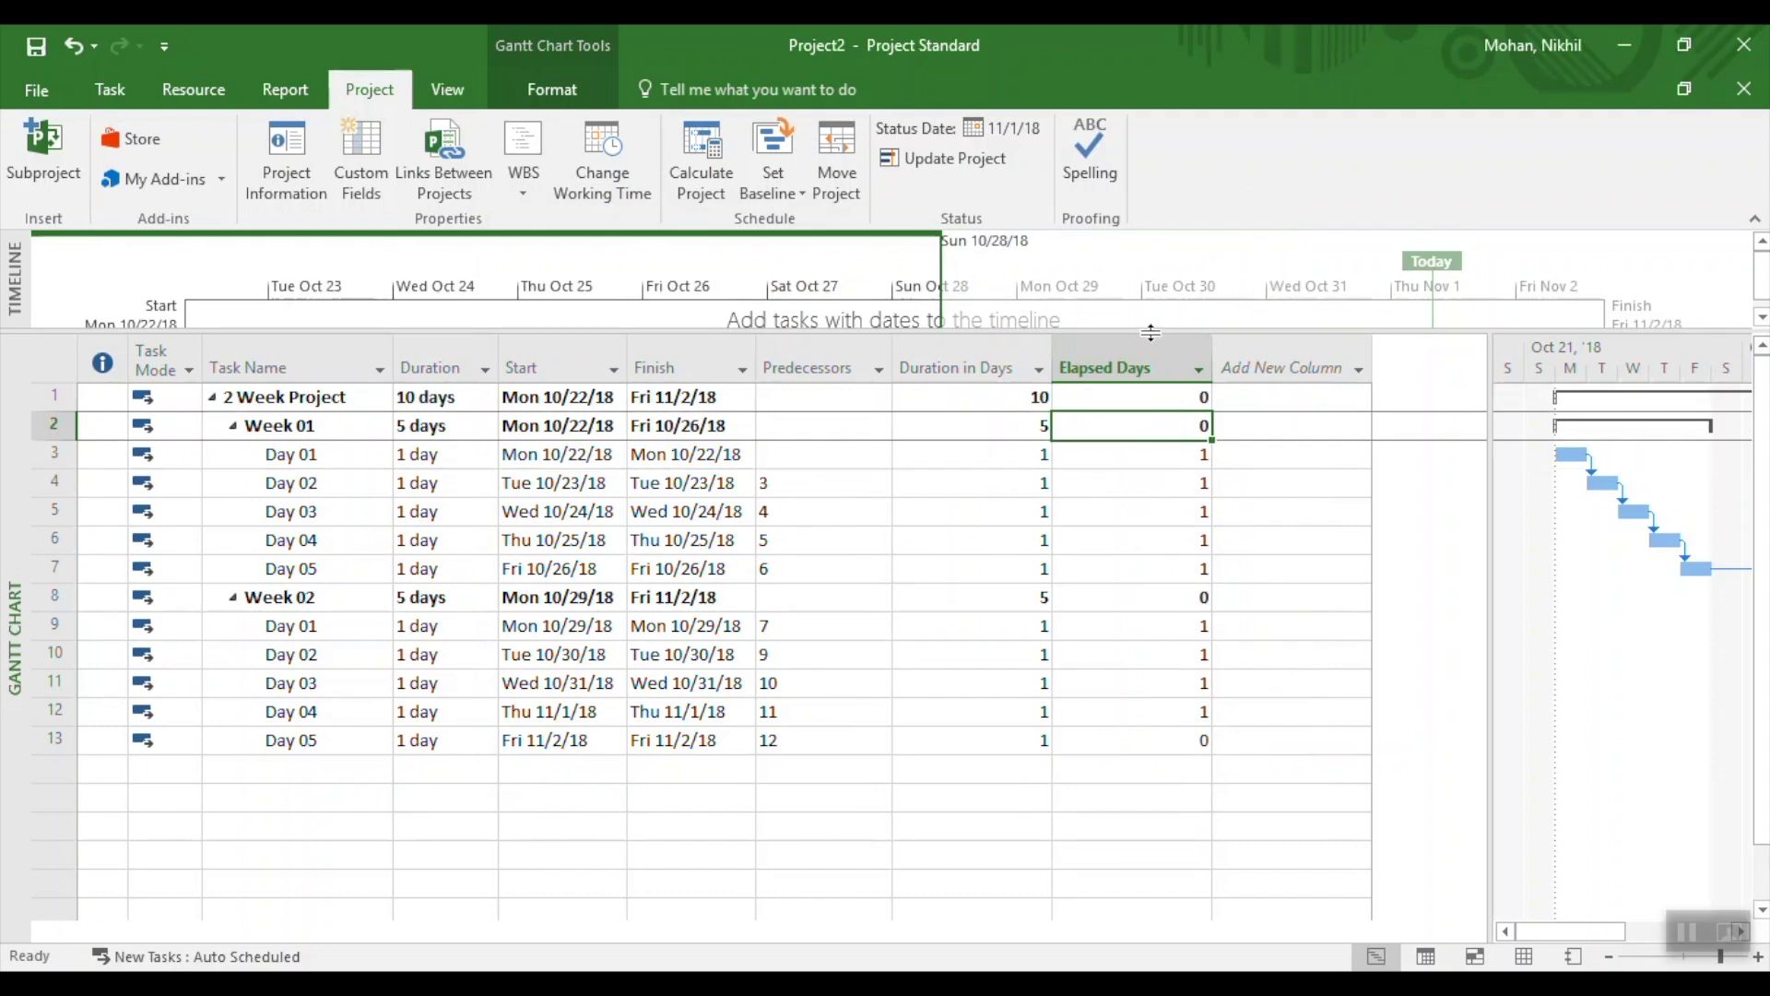
pyautogui.rightClick(1149, 367)
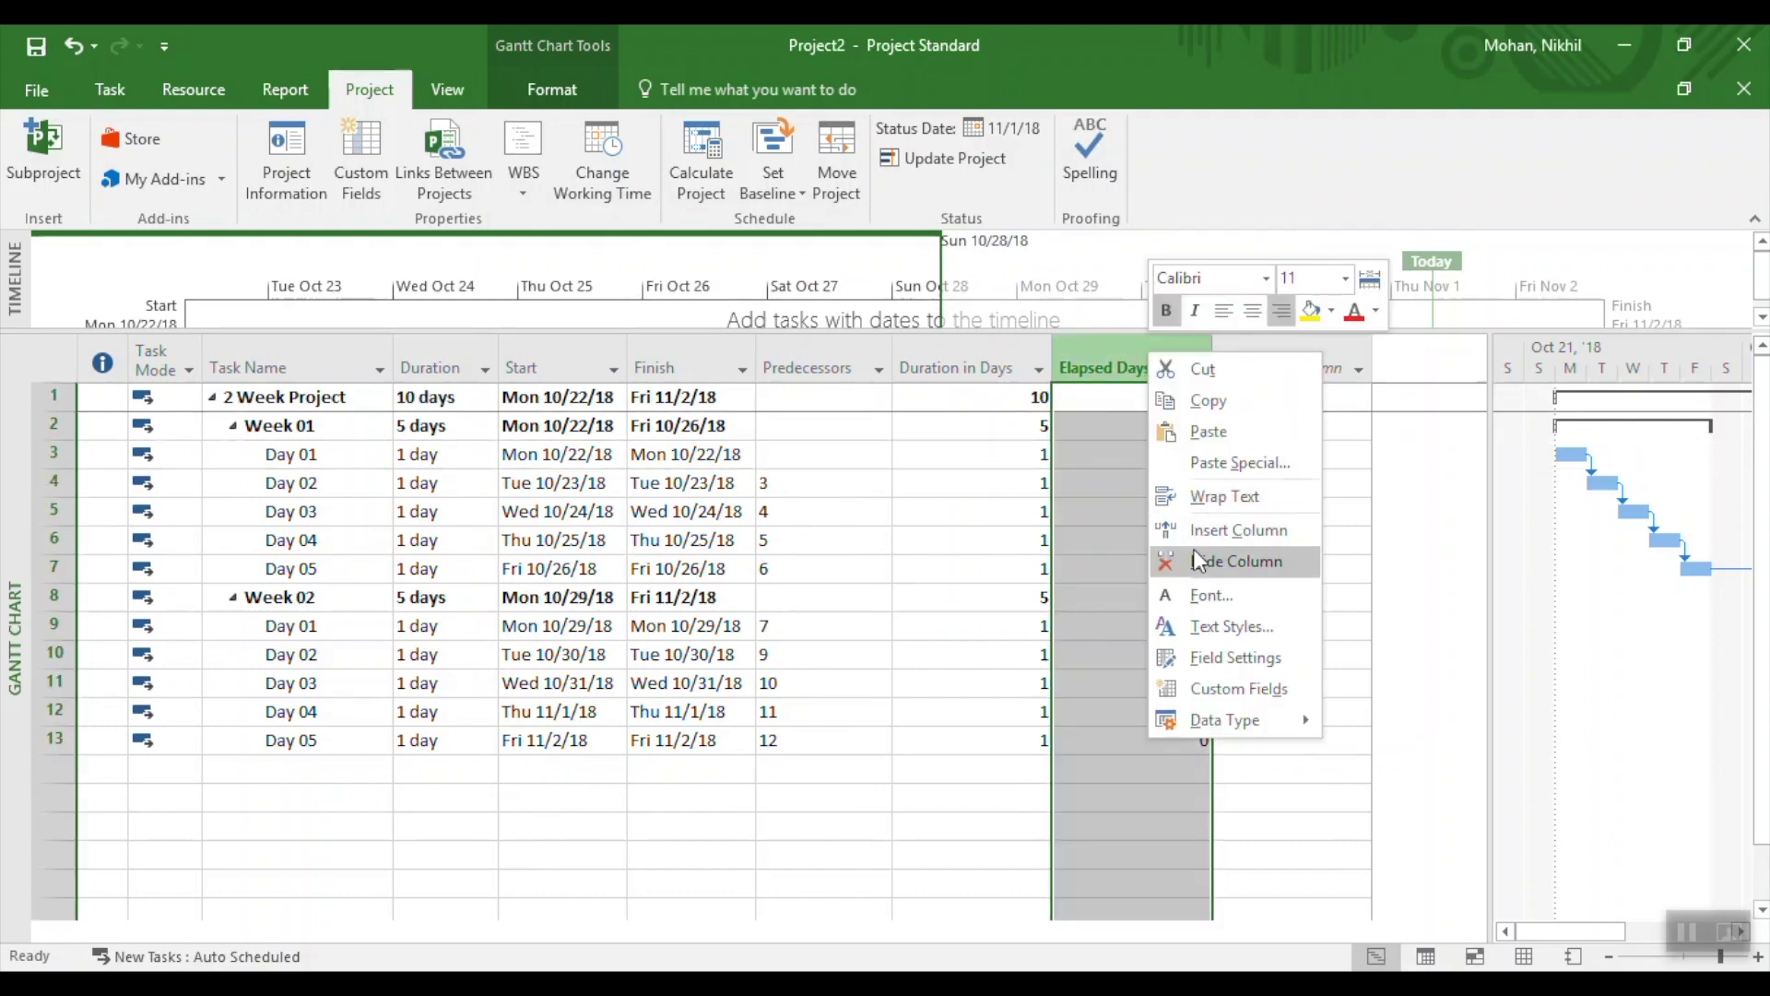
pyautogui.click(1203, 687)
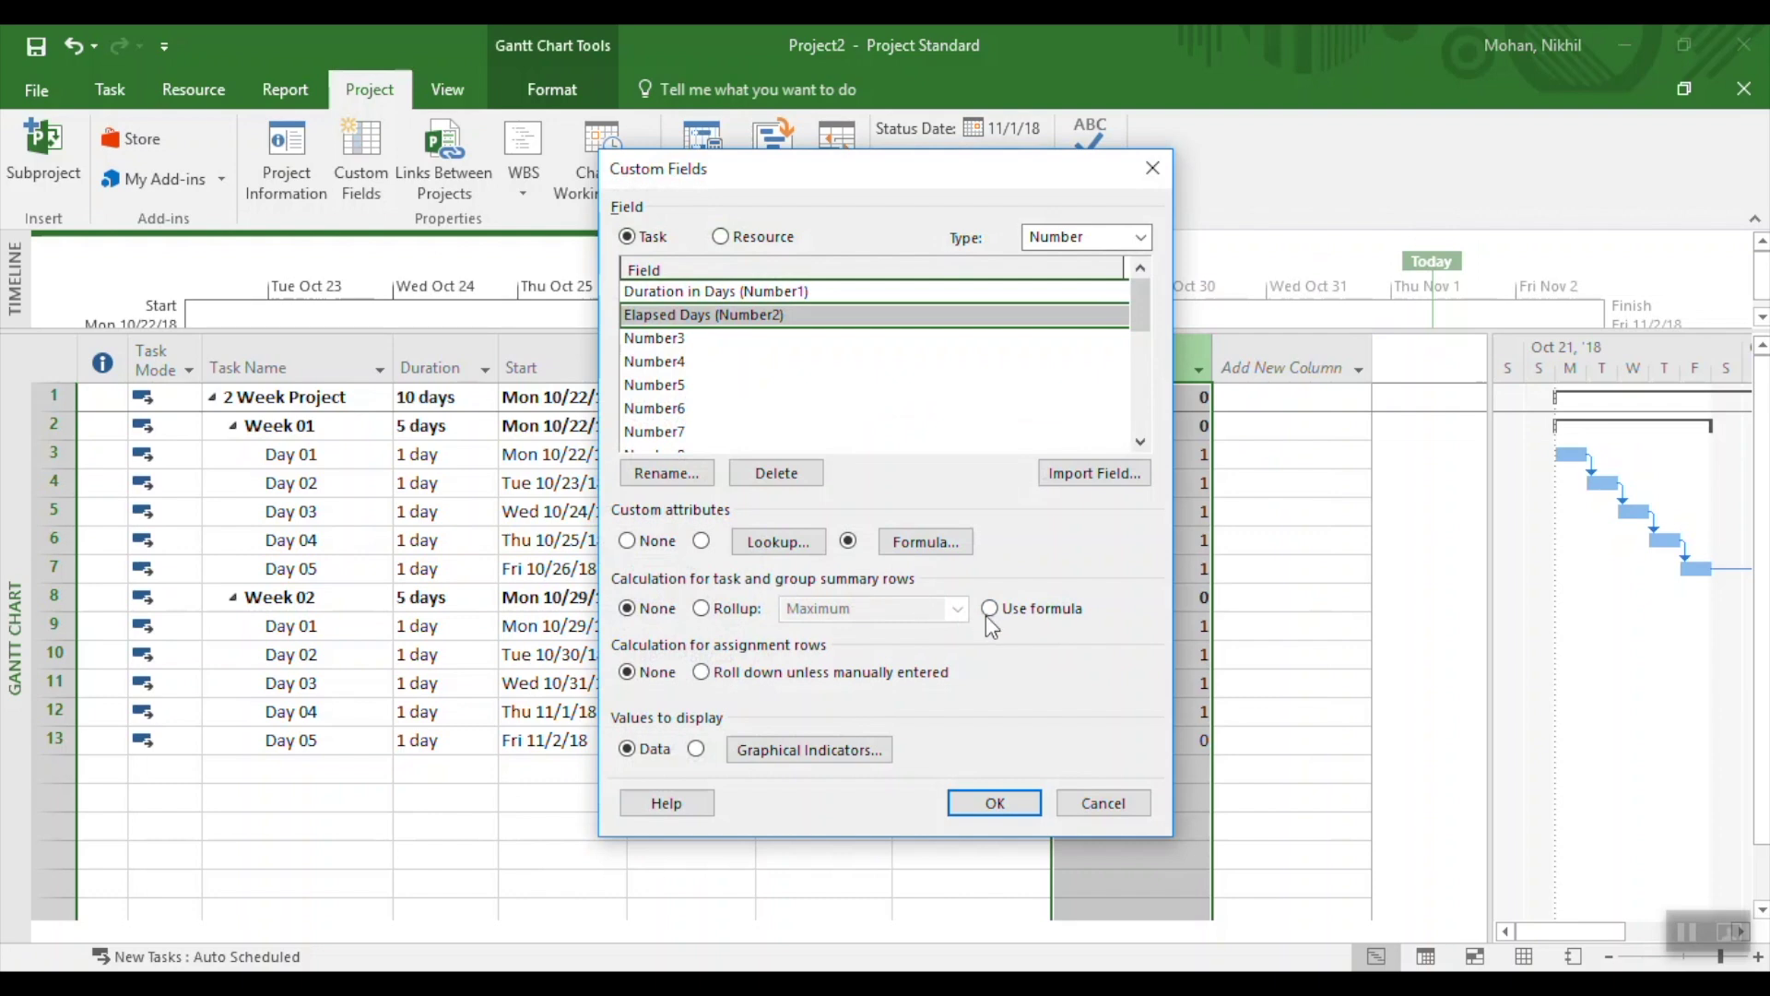
pyautogui.click(1013, 802)
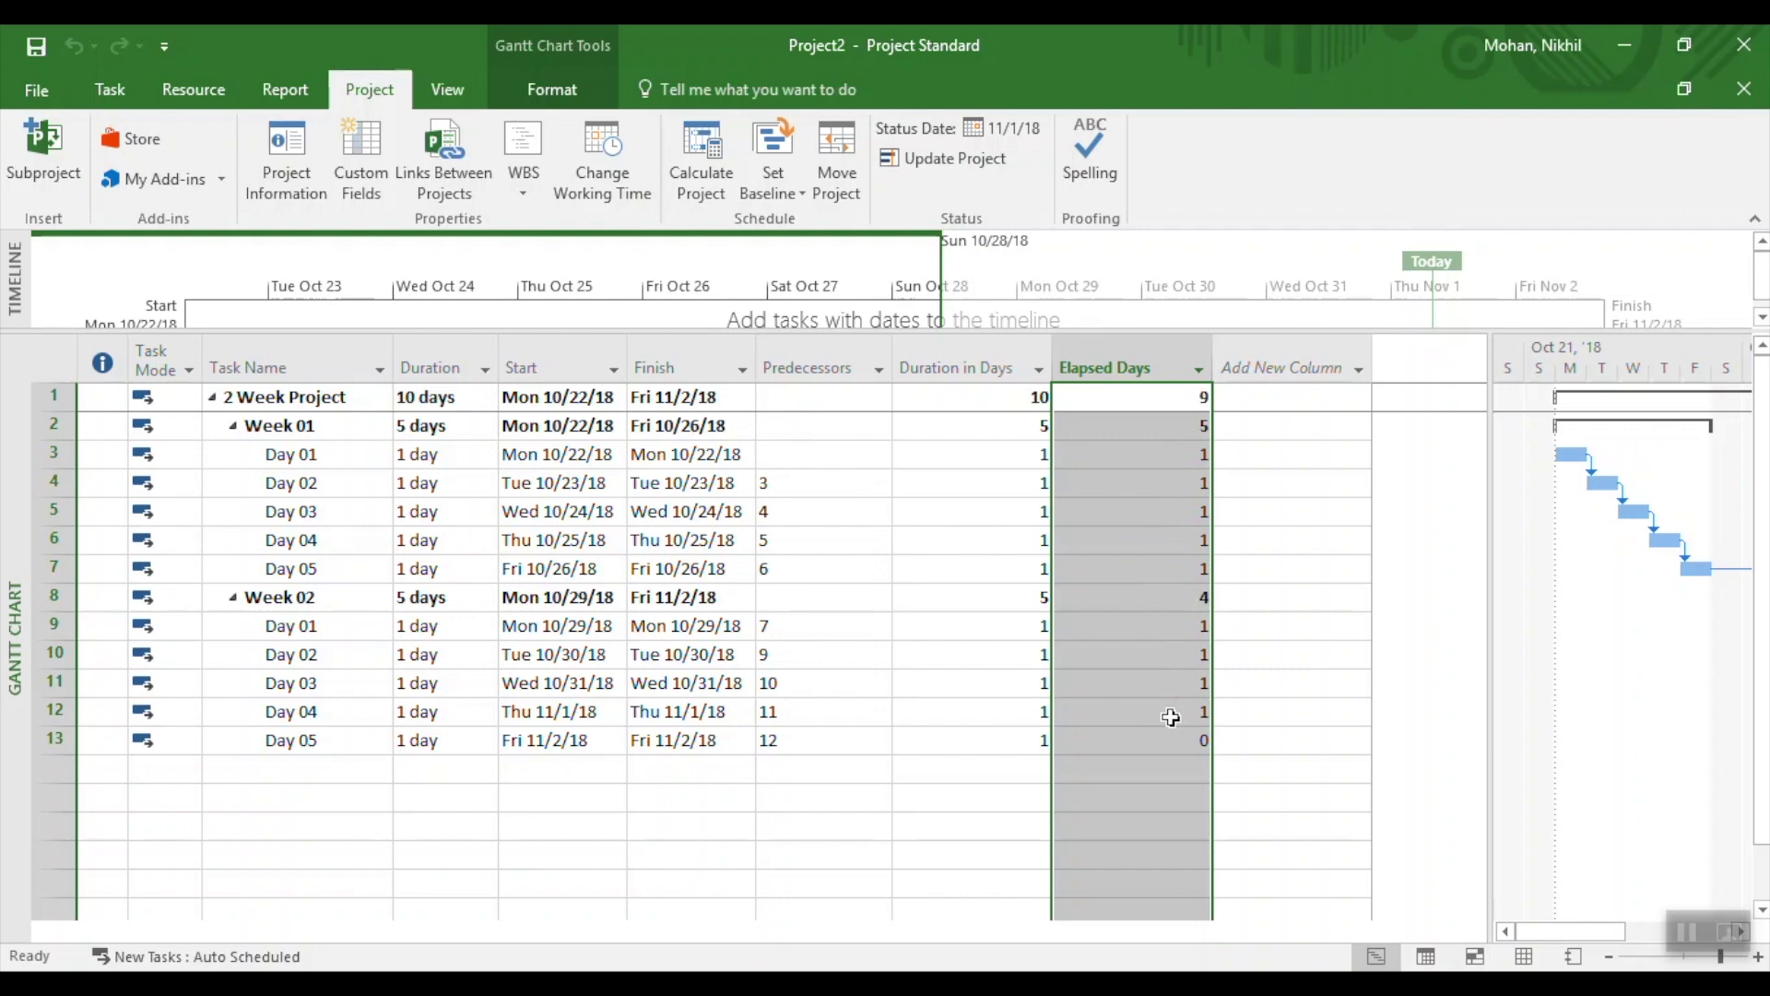
# - Check the Elapsed Days values of Week 02's Day 02 and the 2 Week Project summary, and widen the task table area
pyautogui.click(1172, 651)
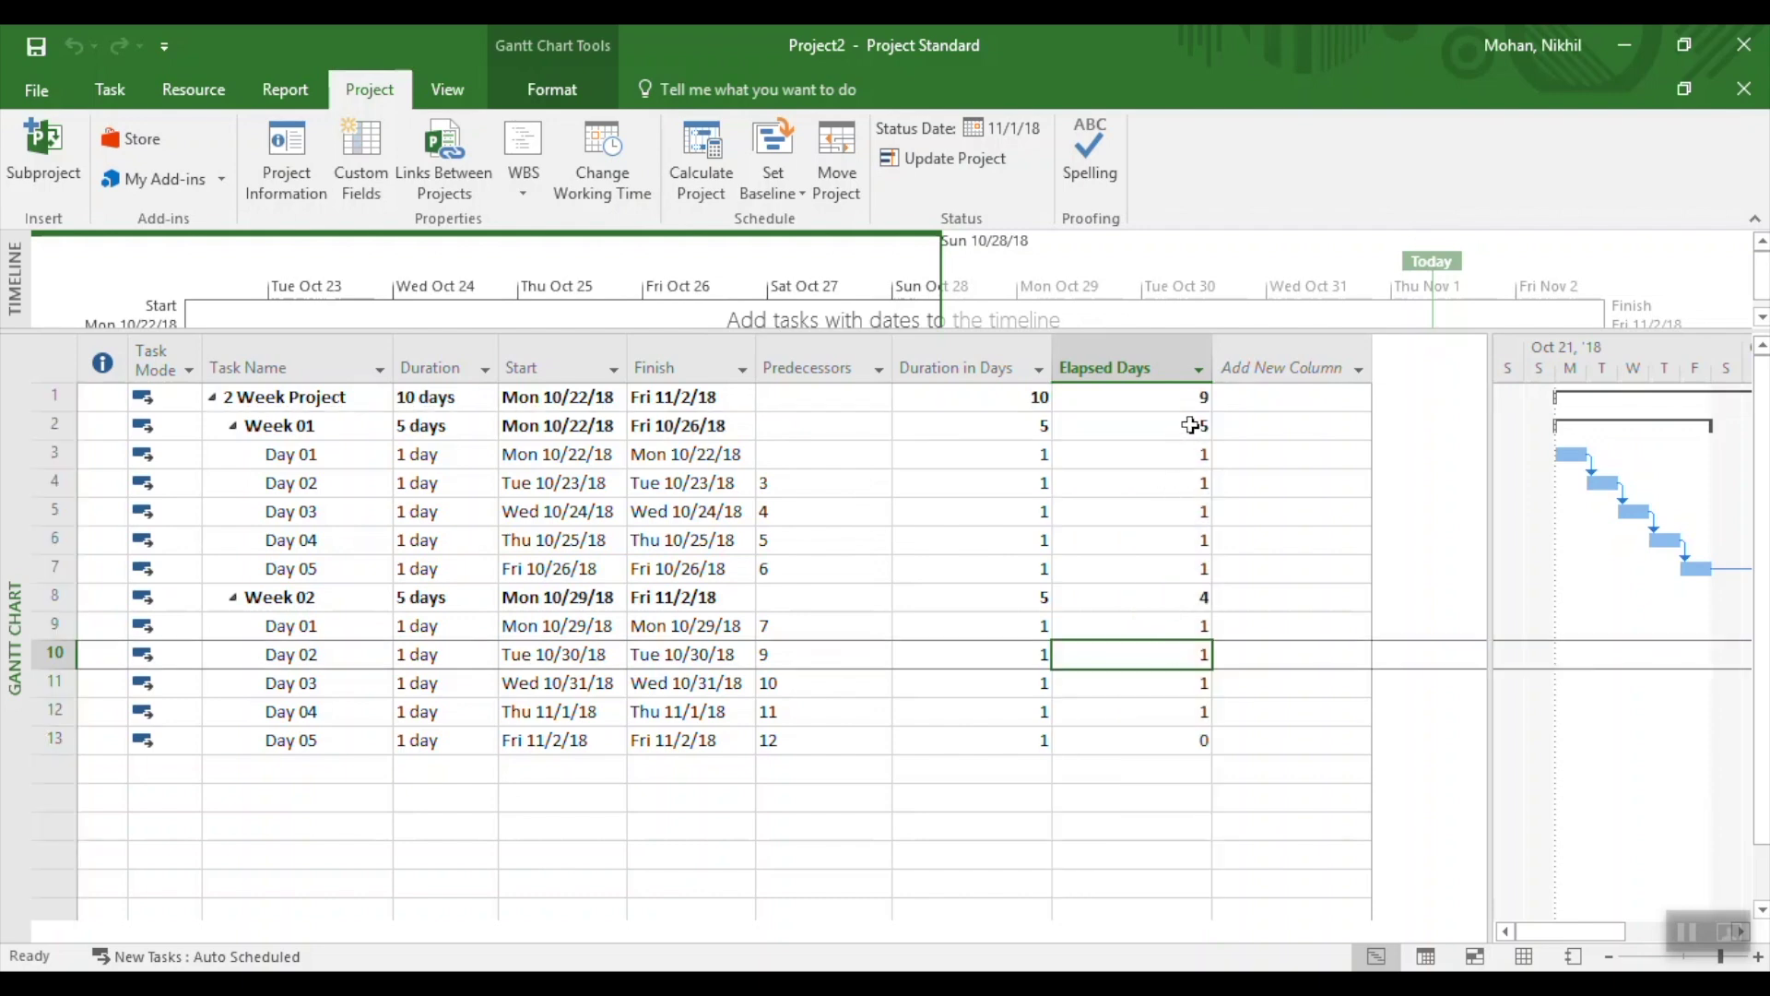
pyautogui.click(1185, 392)
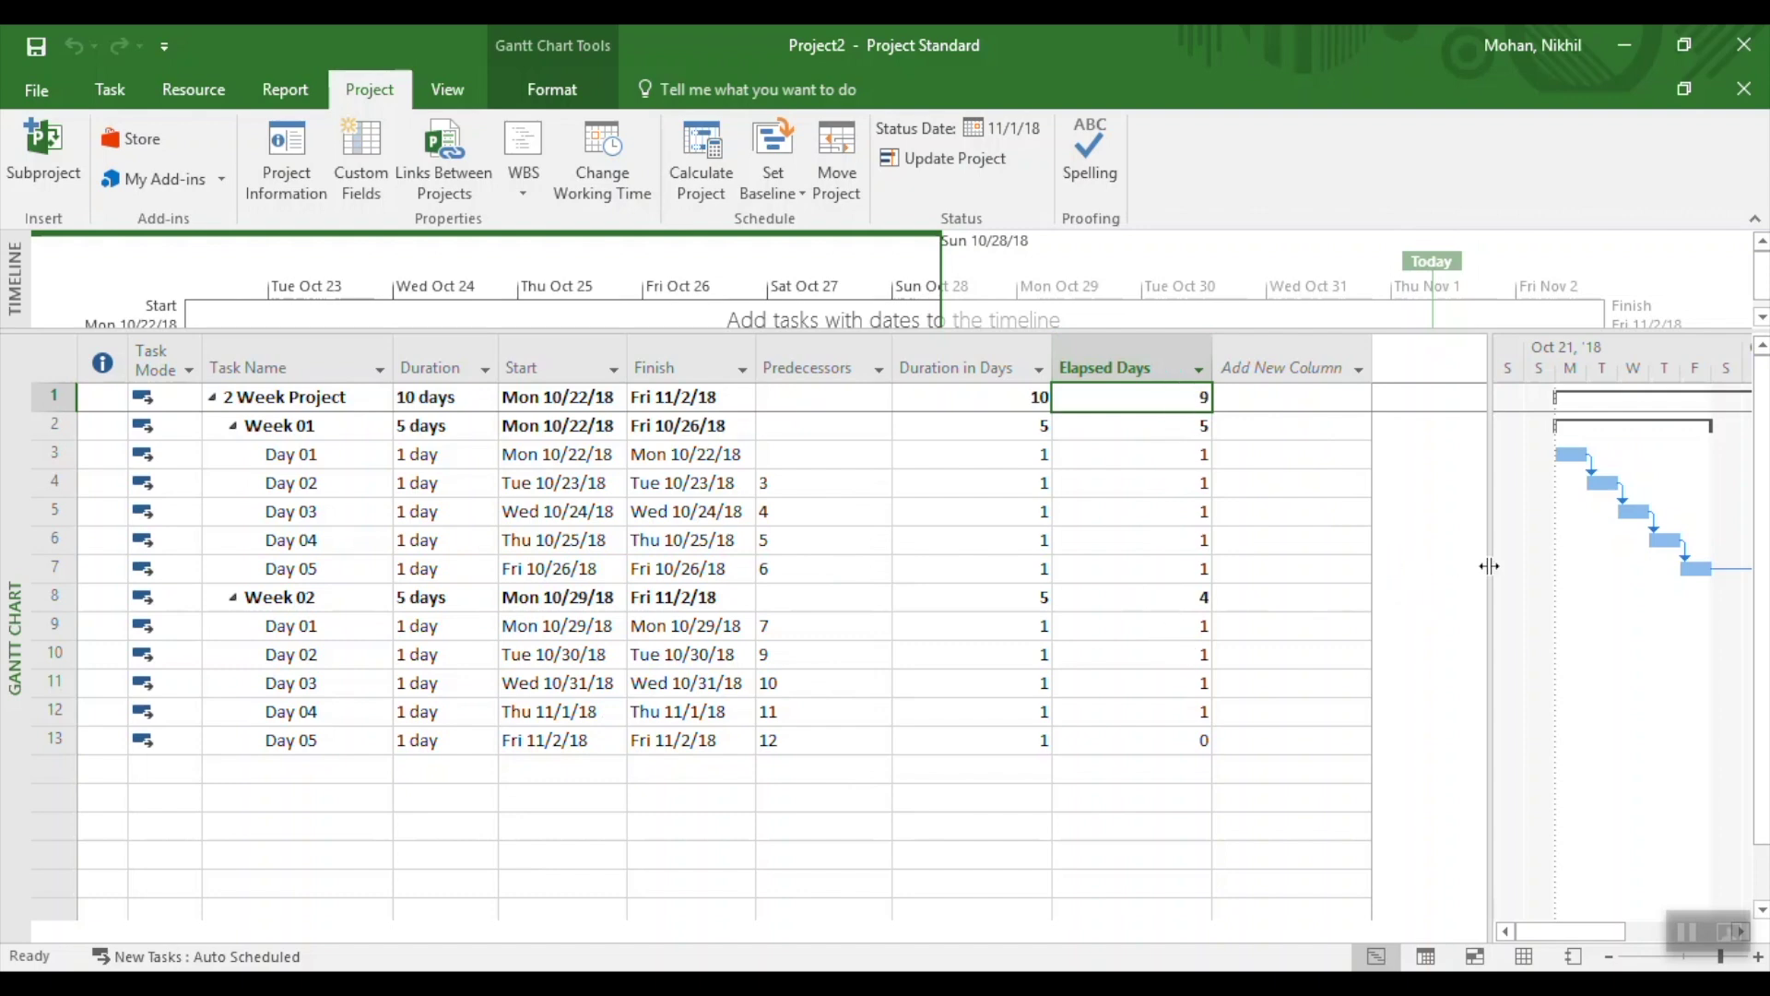
pyautogui.moveTo(1491, 567); pyautogui.dragTo(1549, 567)
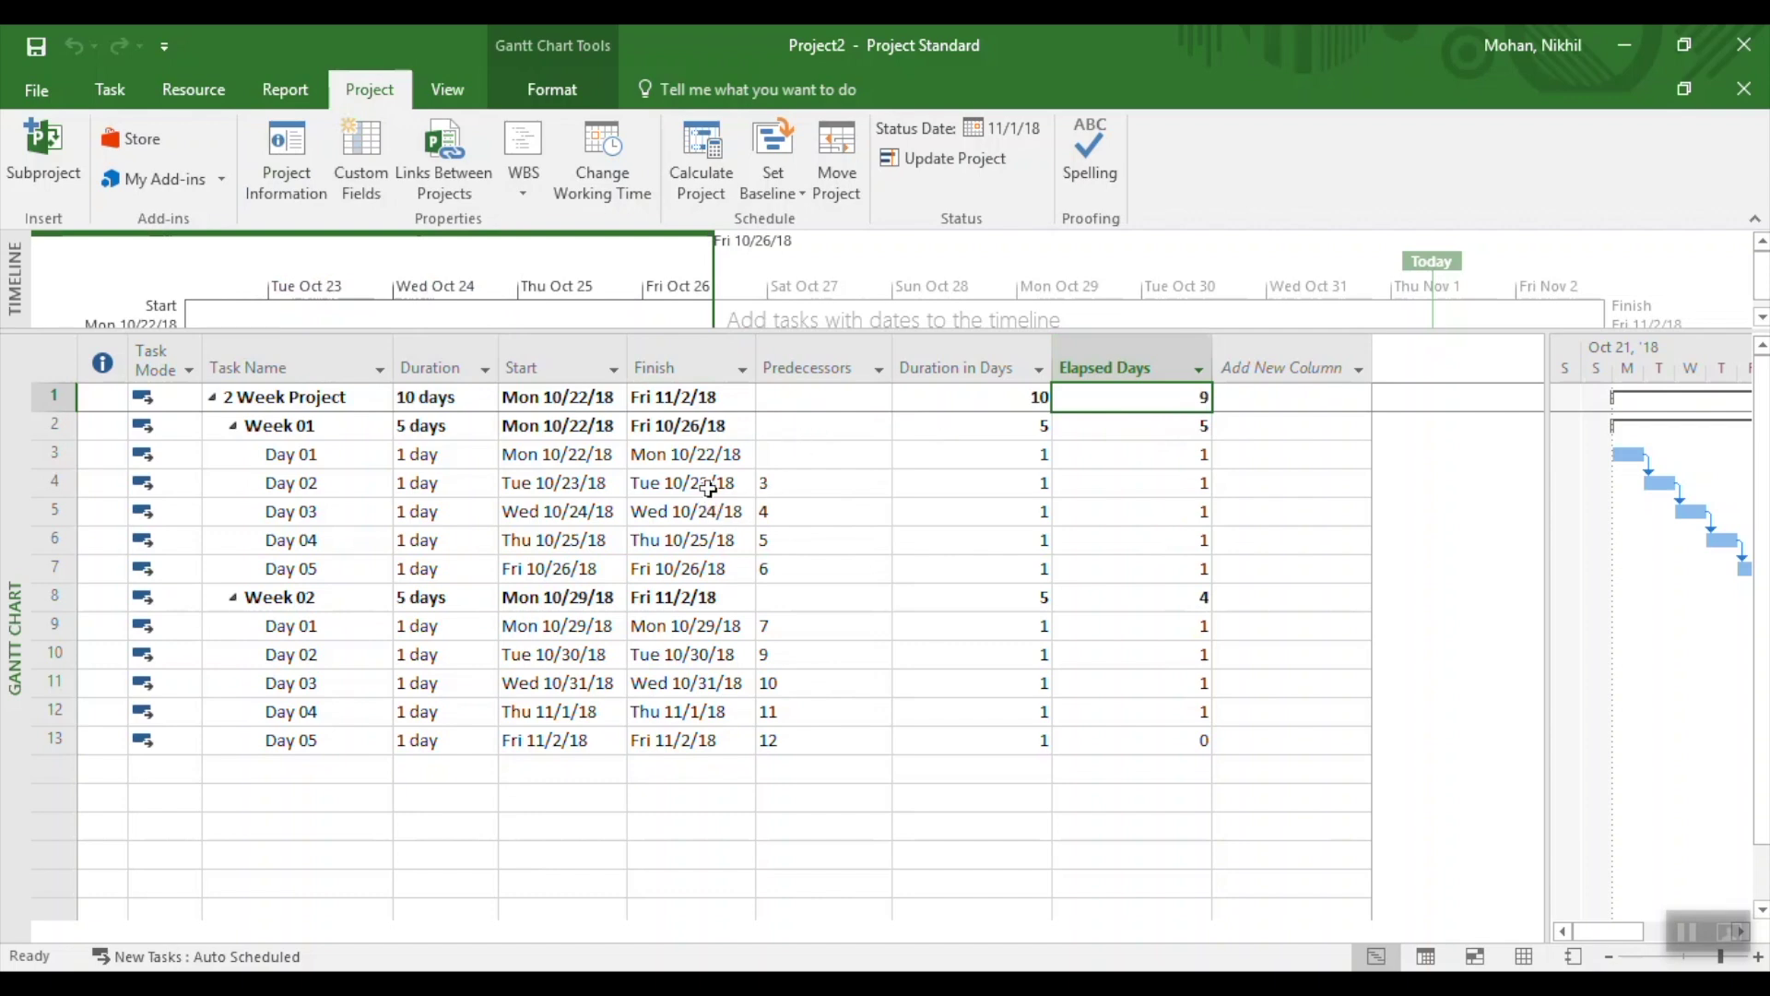
# - Set the project's status date to Tue 10/23/18 to test the Elapsed Days calculation
pyautogui.click(293, 152)
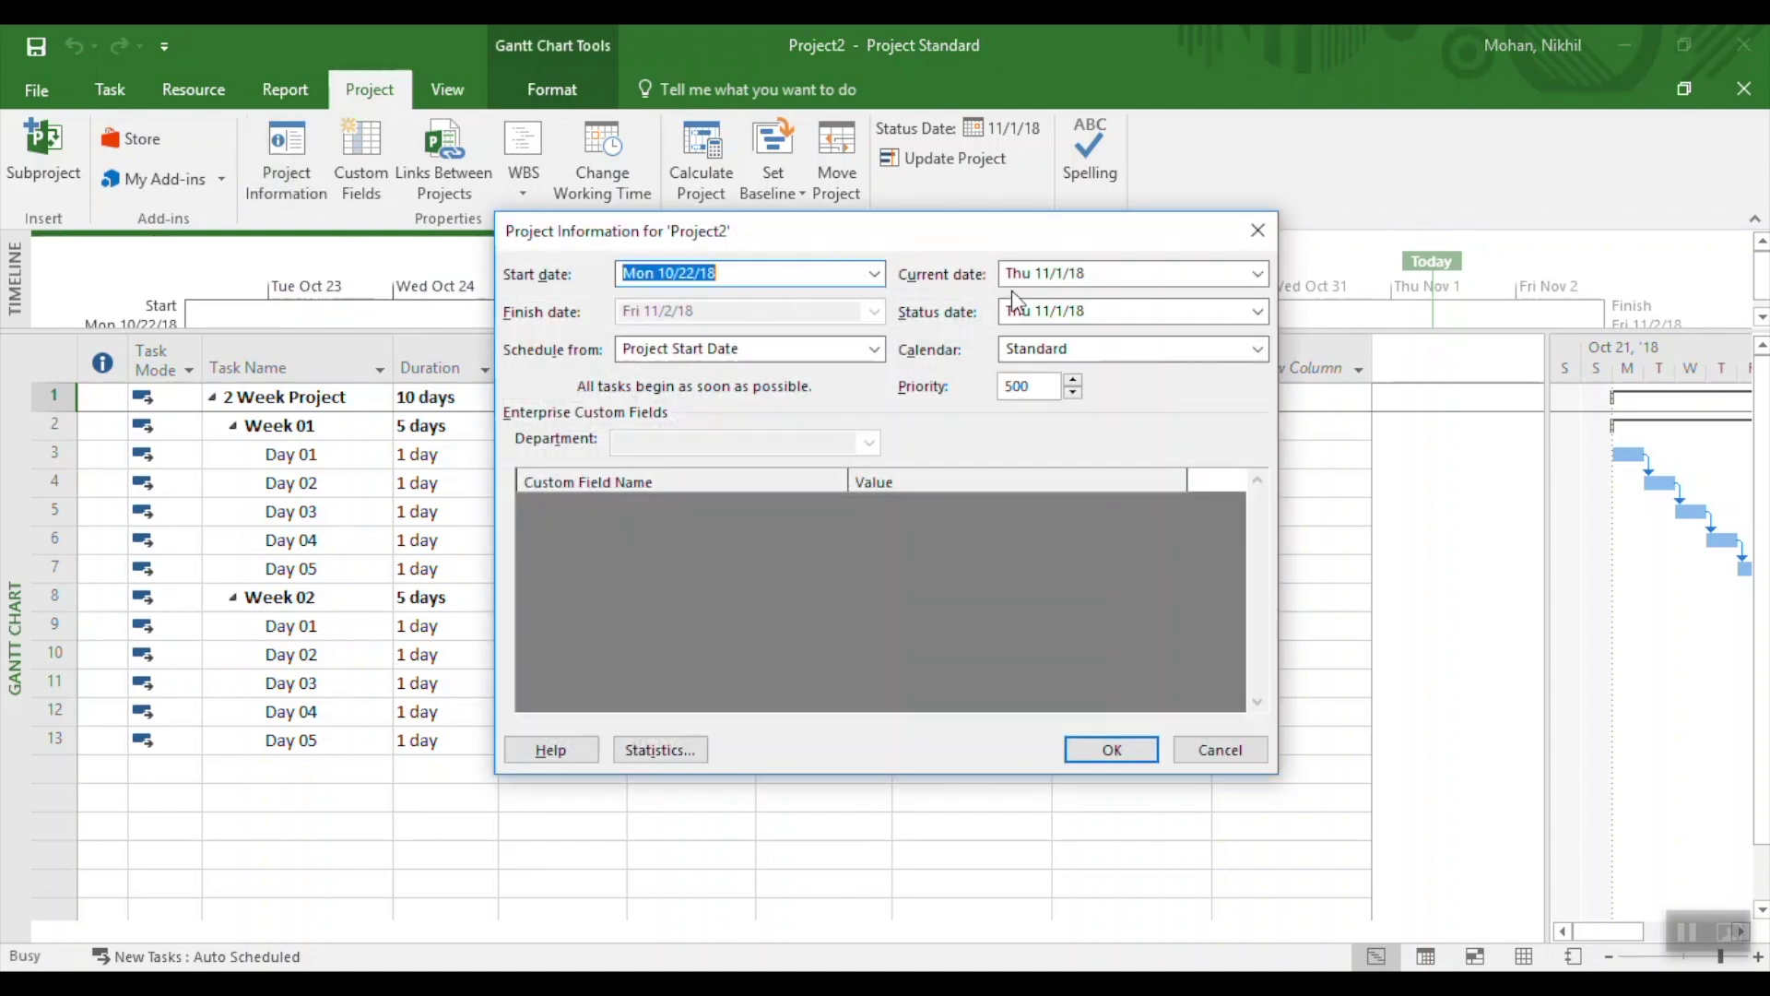
pyautogui.click(1257, 311)
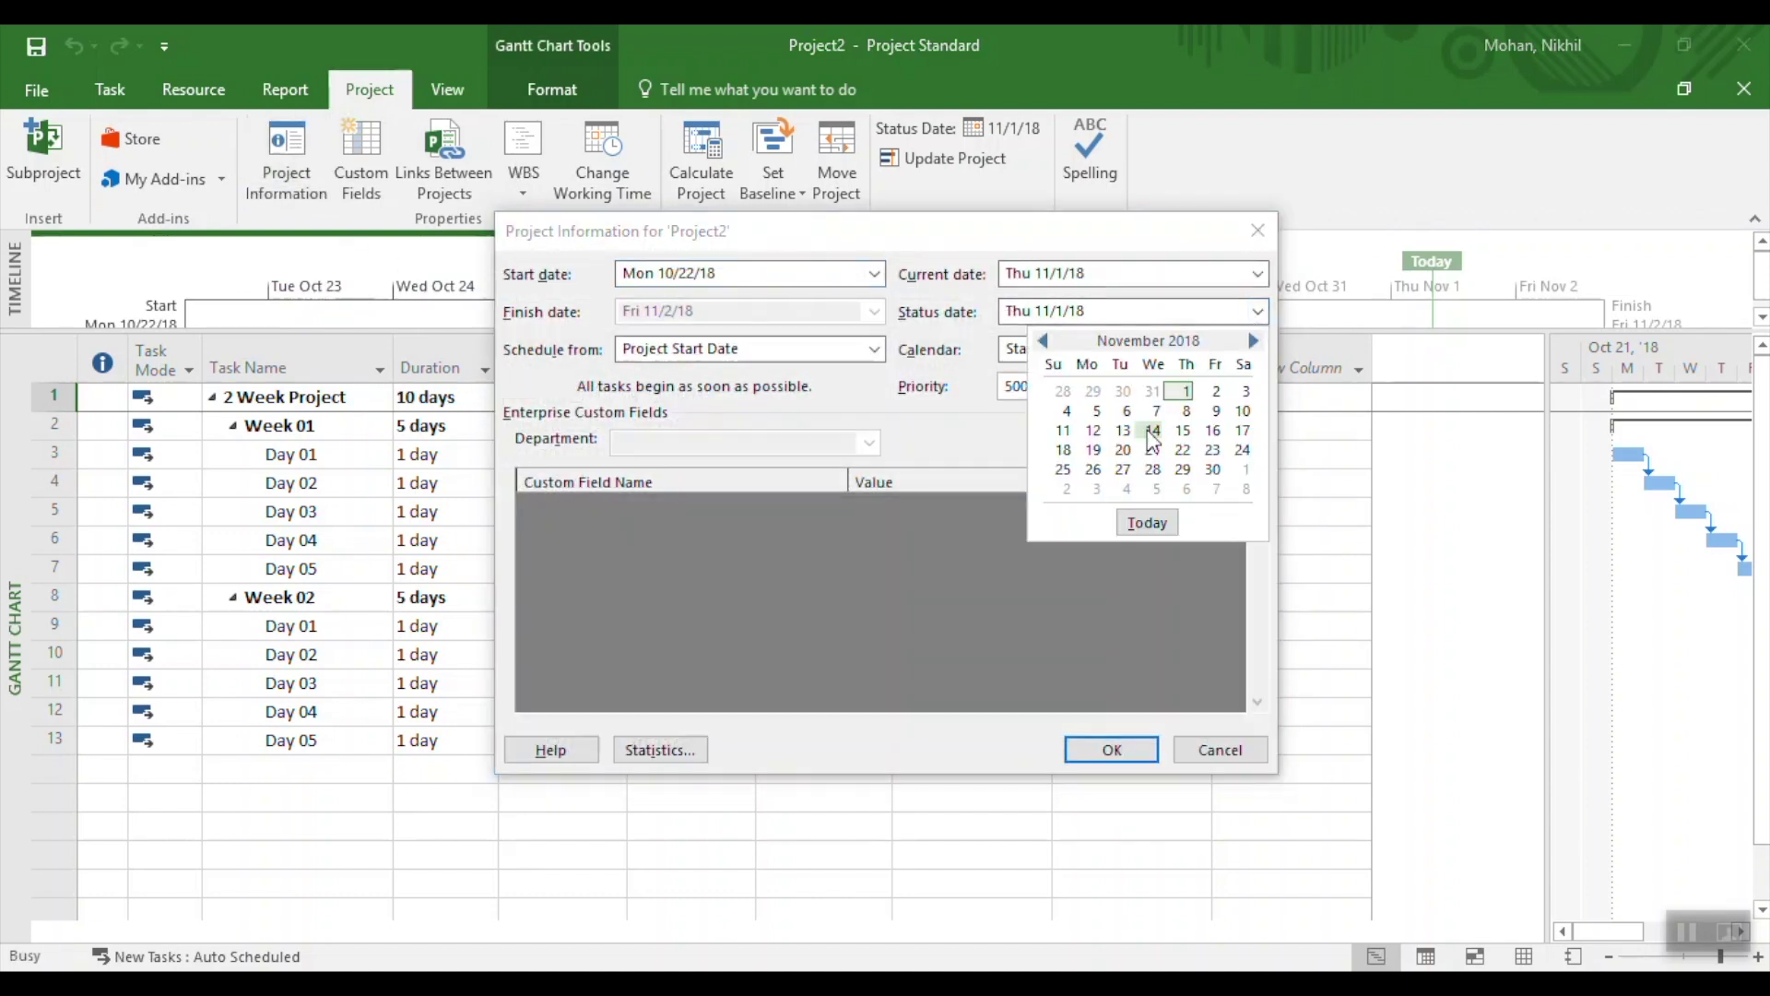
pyautogui.click(1045, 341)
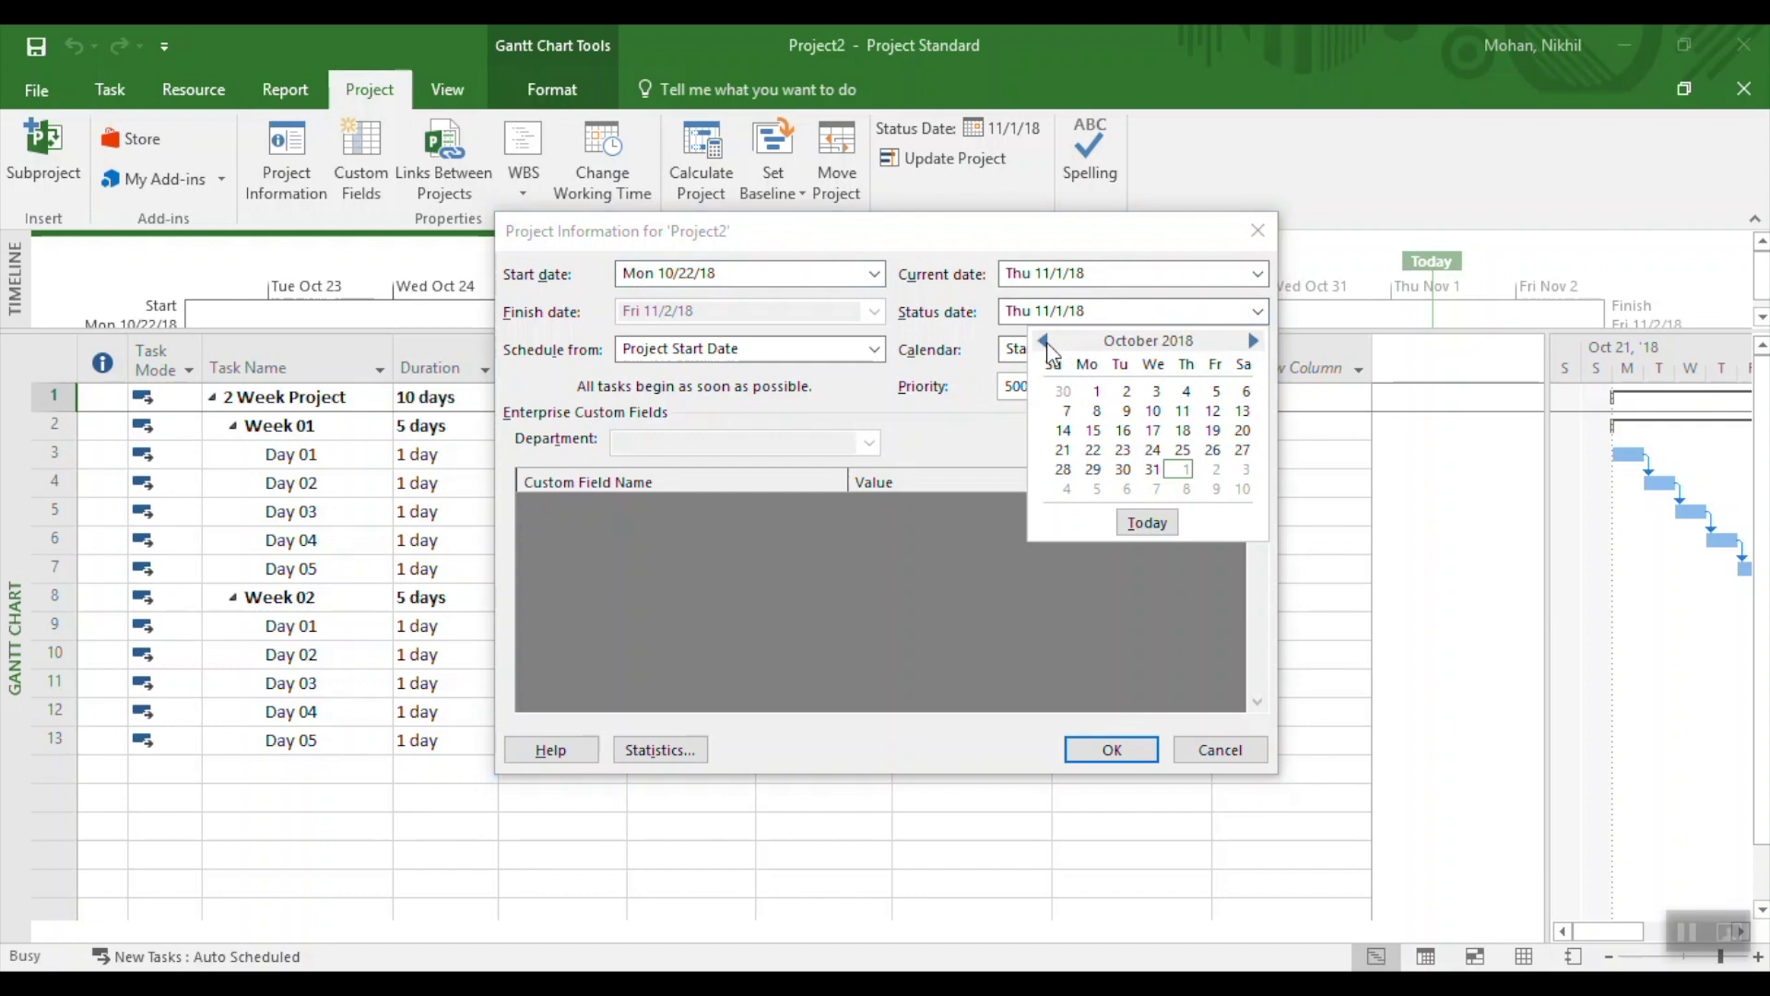
pyautogui.click(1124, 450)
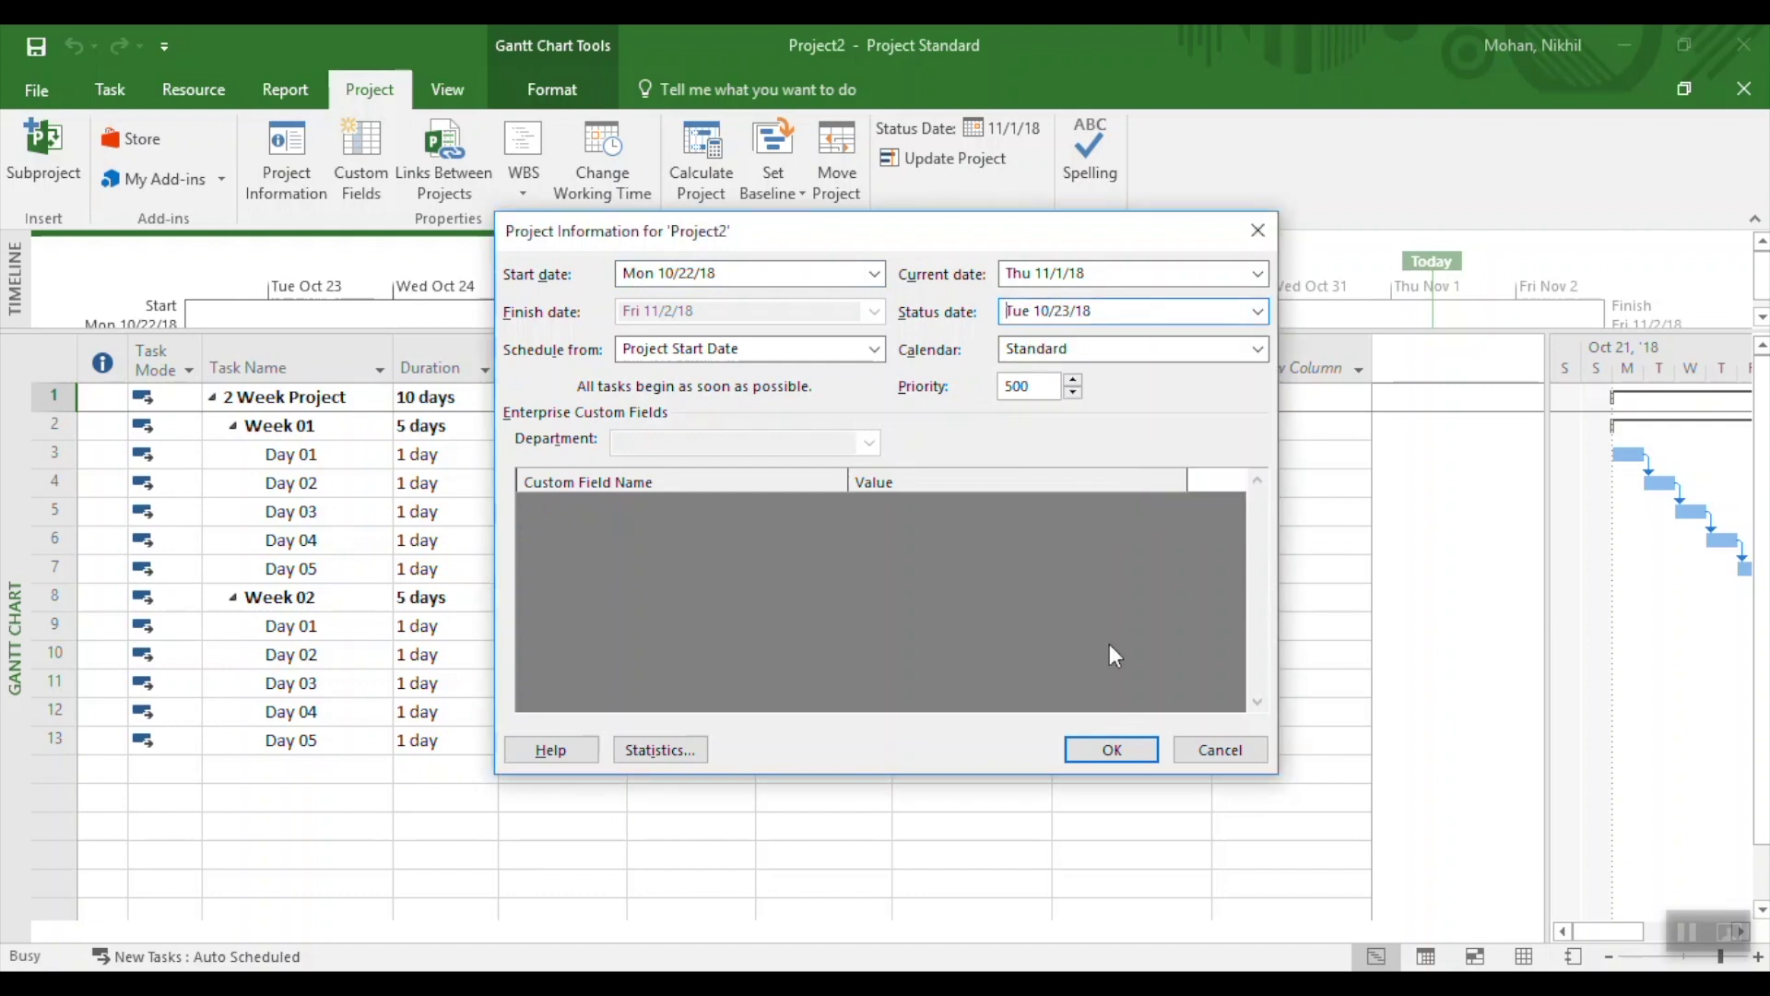
pyautogui.click(1112, 750)
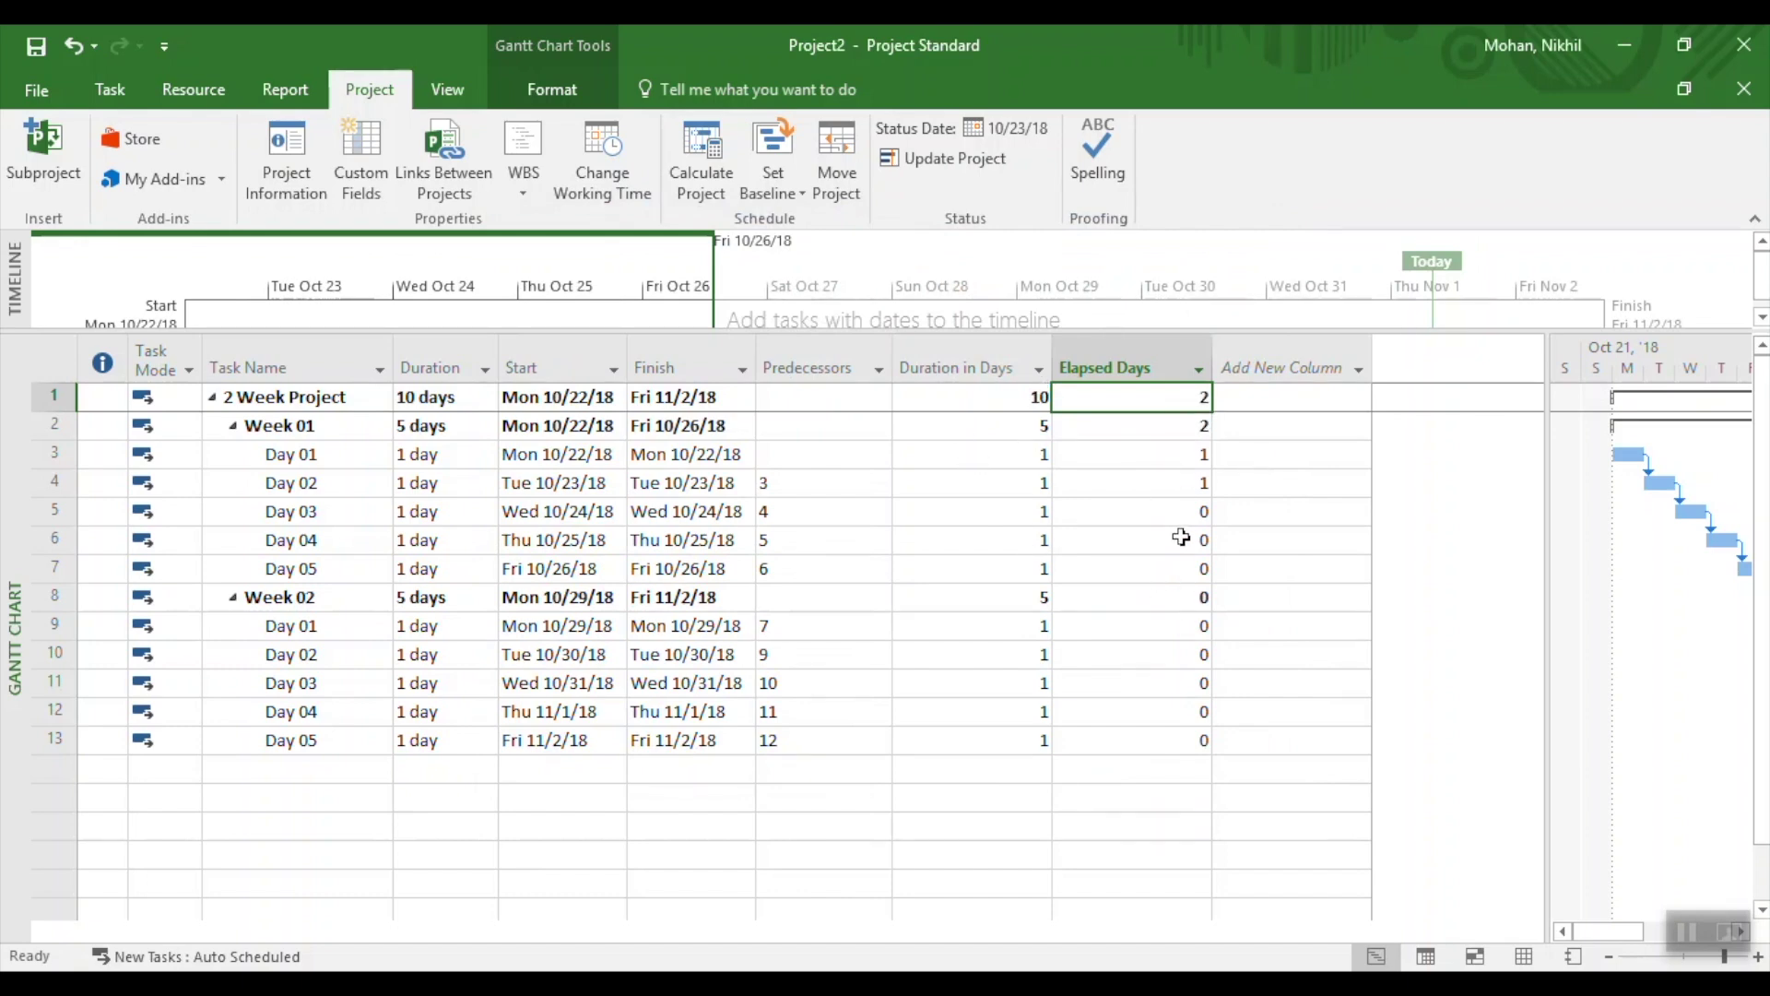
# - Return the project's status date to 11/1/18
pyautogui.click(288, 158)
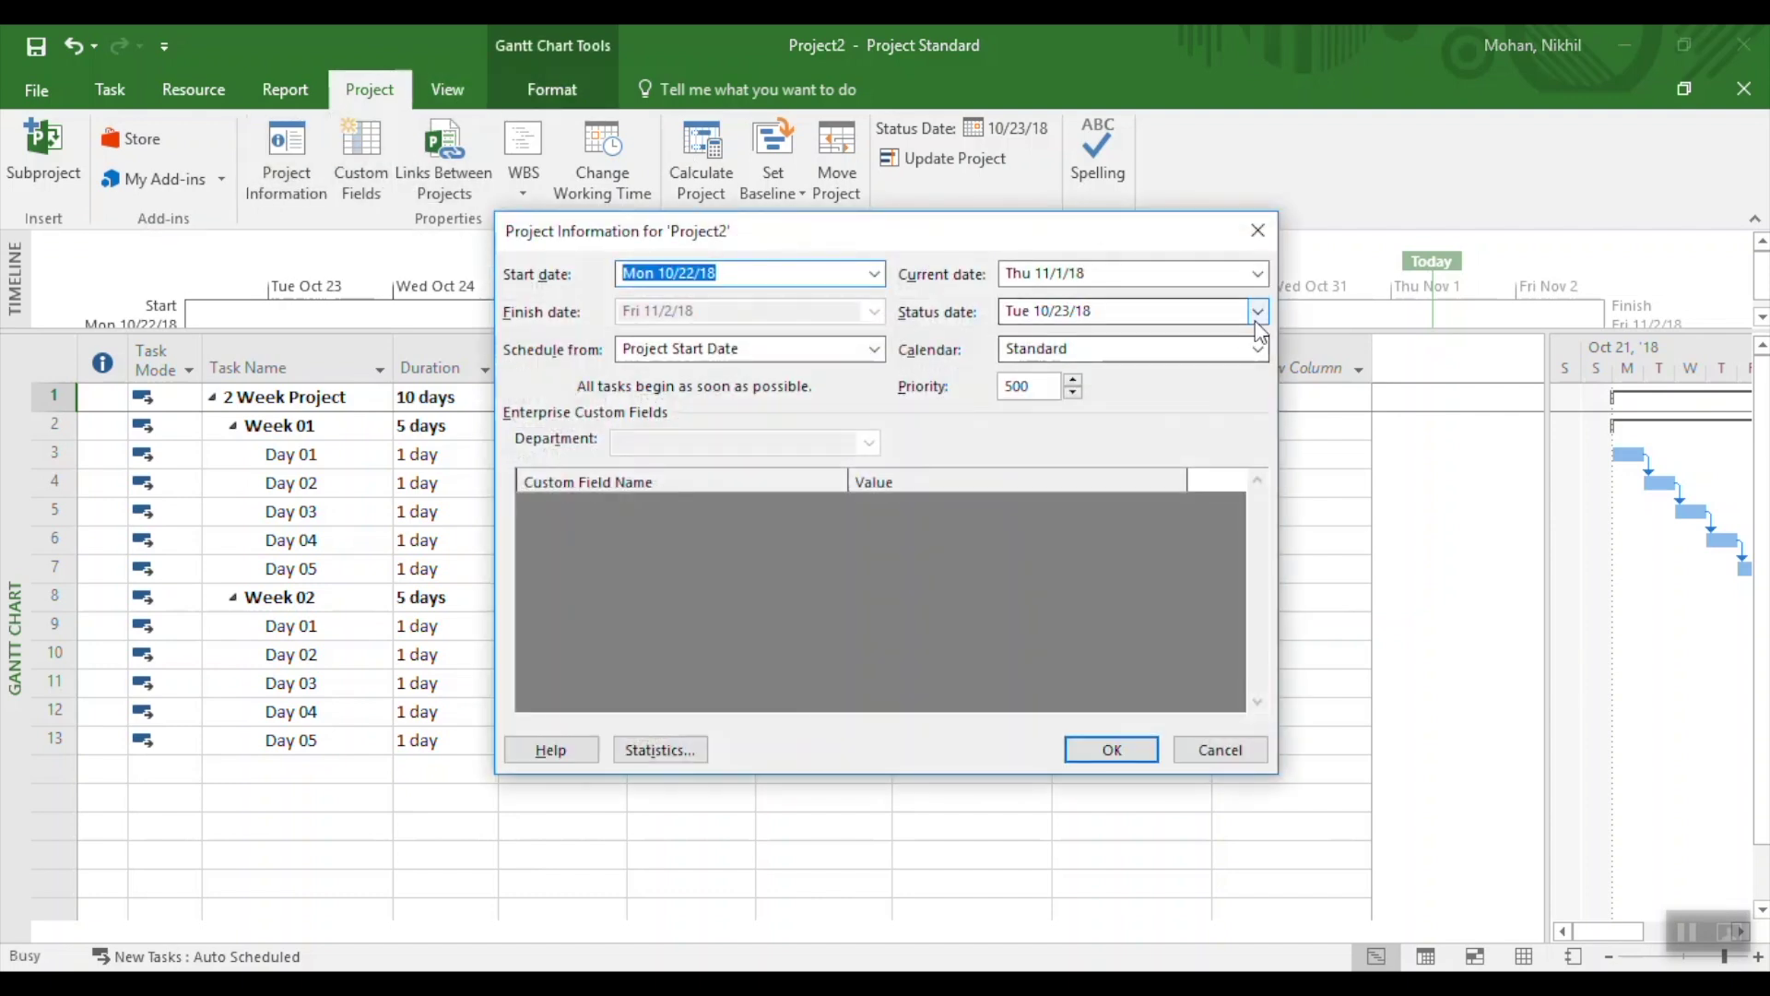
pyautogui.click(1257, 313)
pyautogui.click(1180, 470)
pyautogui.click(1106, 751)
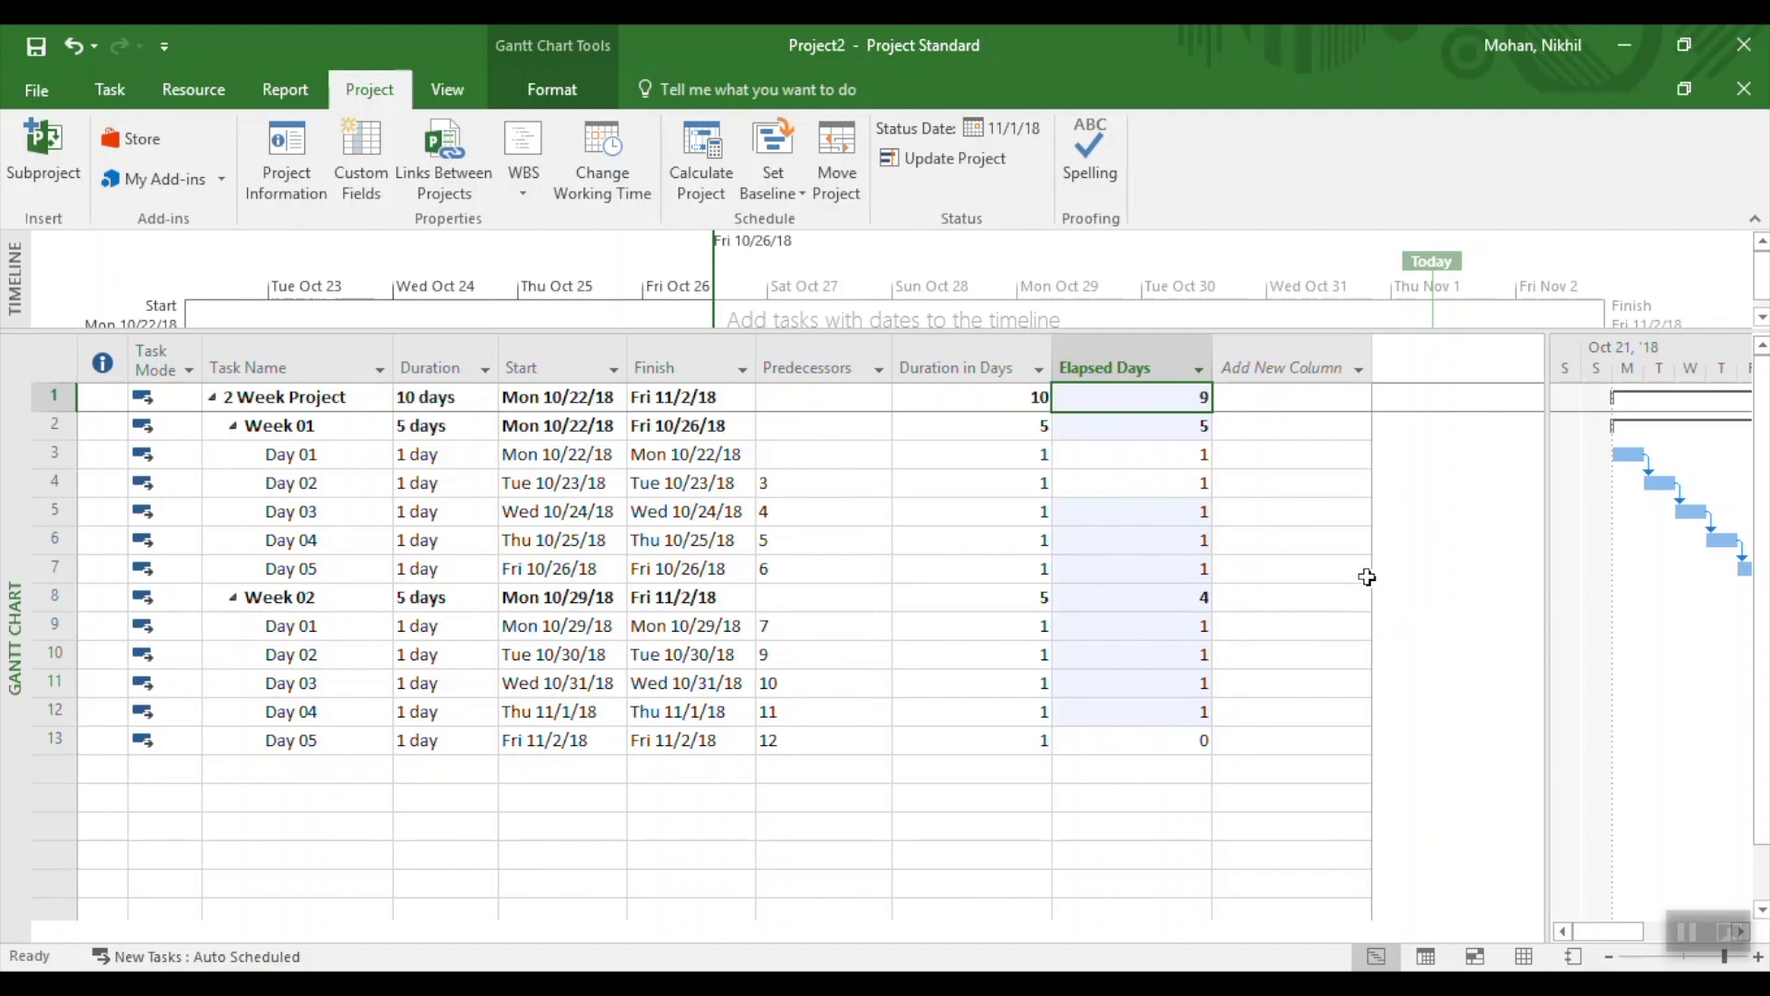
# - Switch to the niksprojects.com article in the browser and copy the Number2/Number1 formula under STEP 03, Calculate the Planned Percentage complete
pyautogui.hotkey('alt', 'Tab')
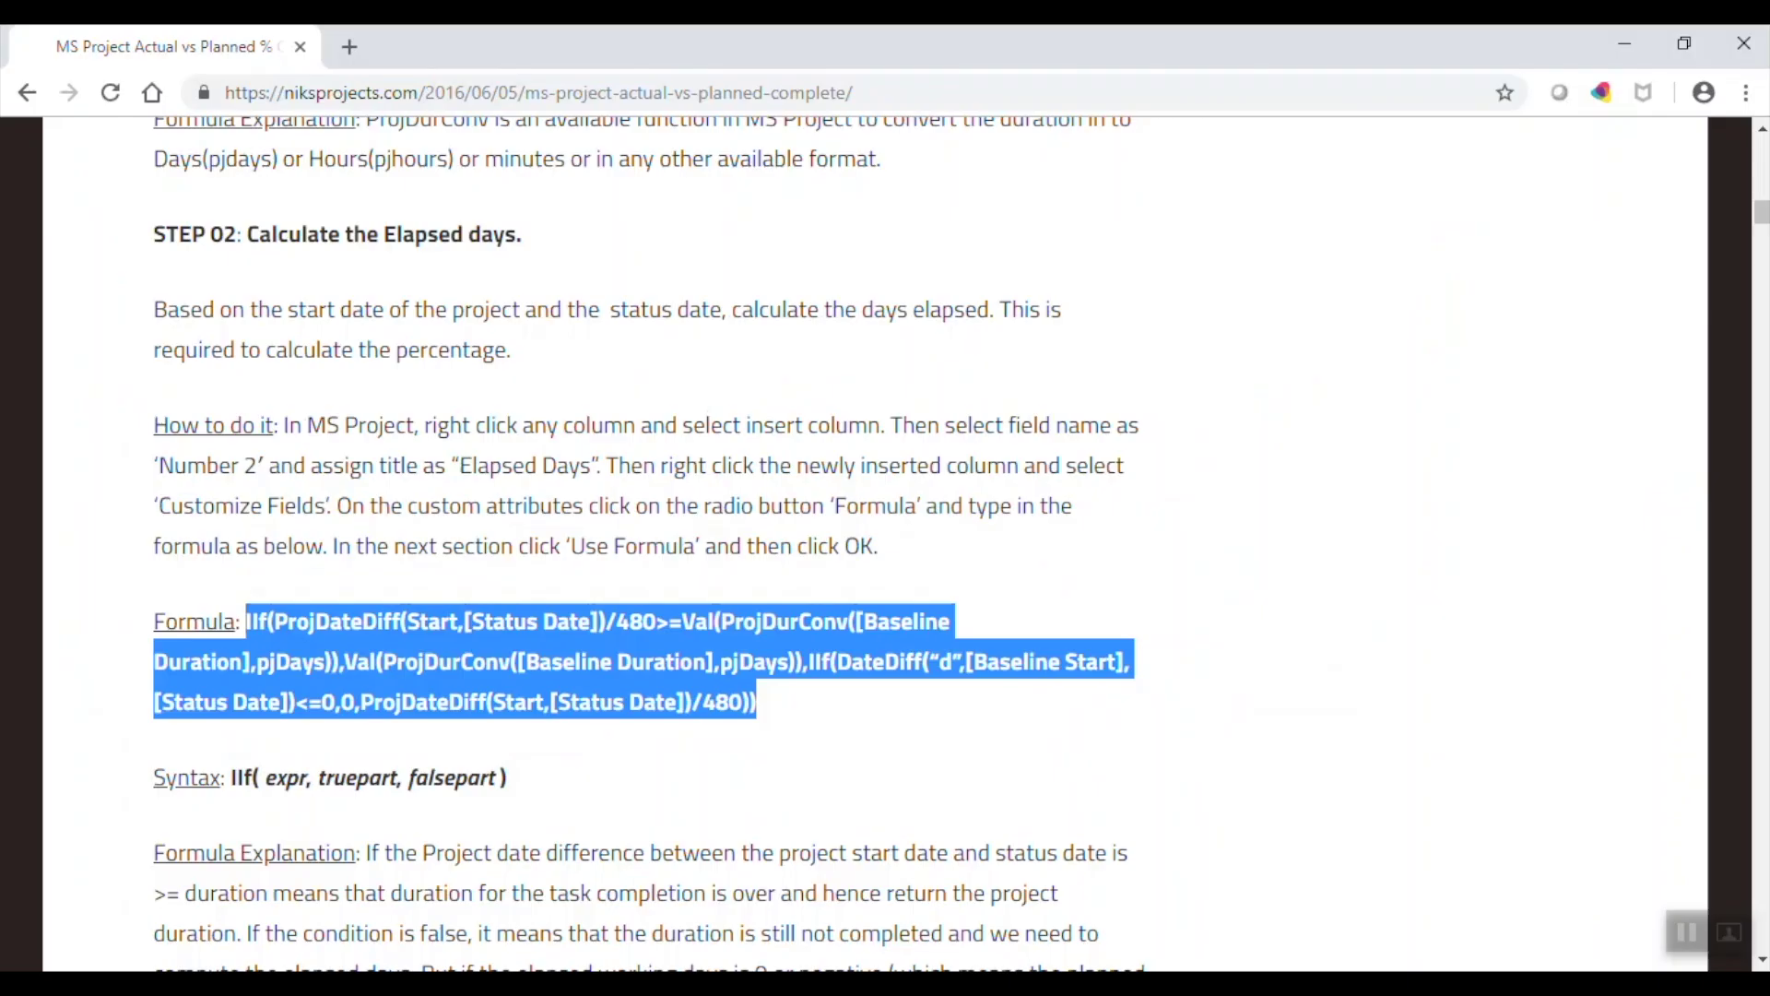
pyautogui.click(447, 767)
pyautogui.scroll(-10, 447, 767)
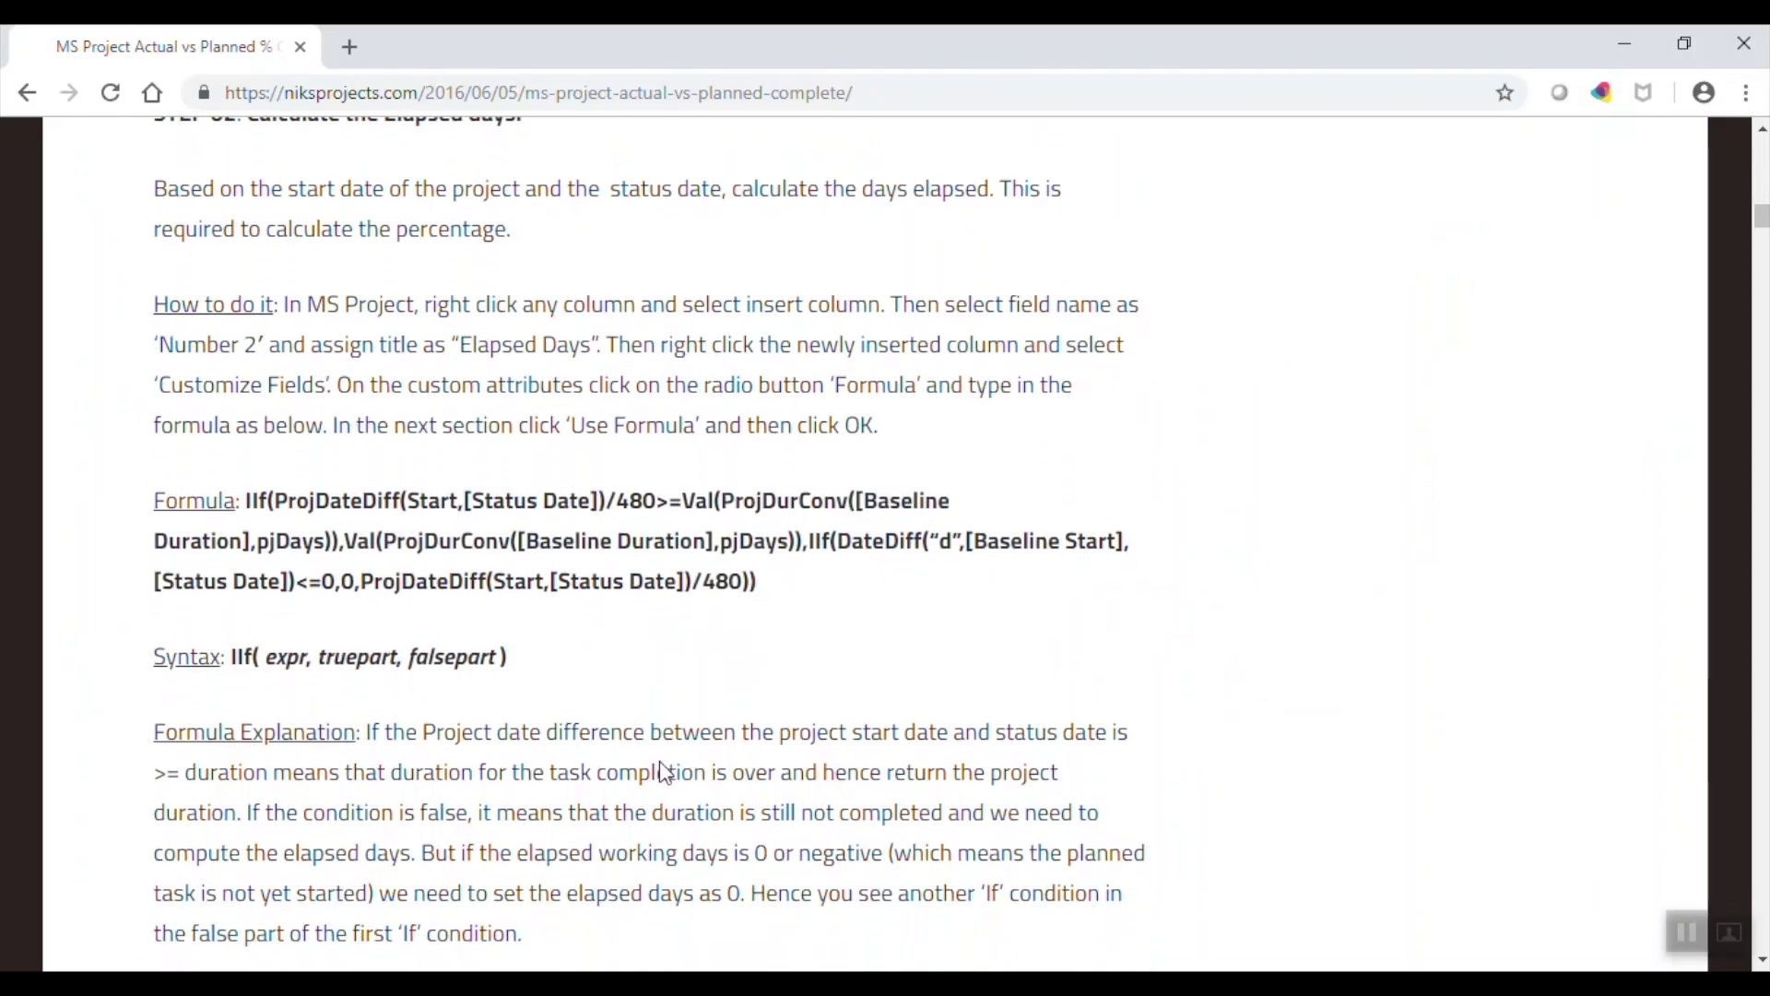
pyautogui.scroll(-1, 666, 772)
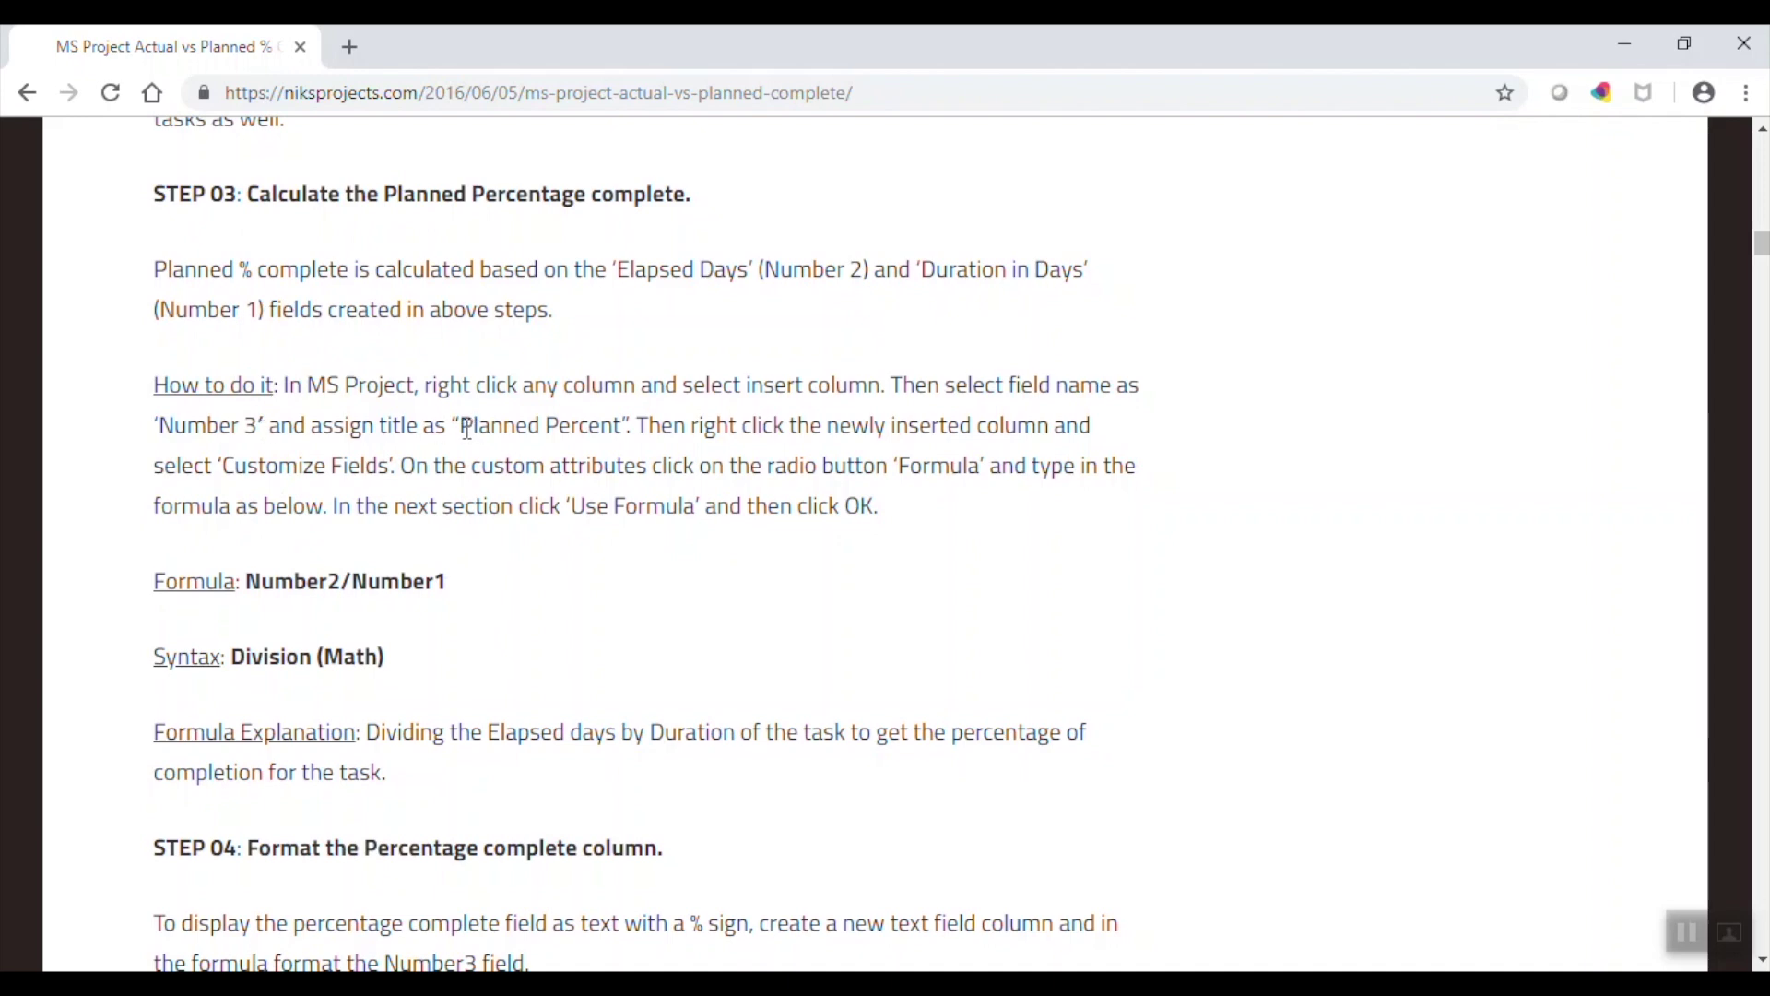
pyautogui.moveTo(250, 584); pyautogui.dragTo(449, 588)
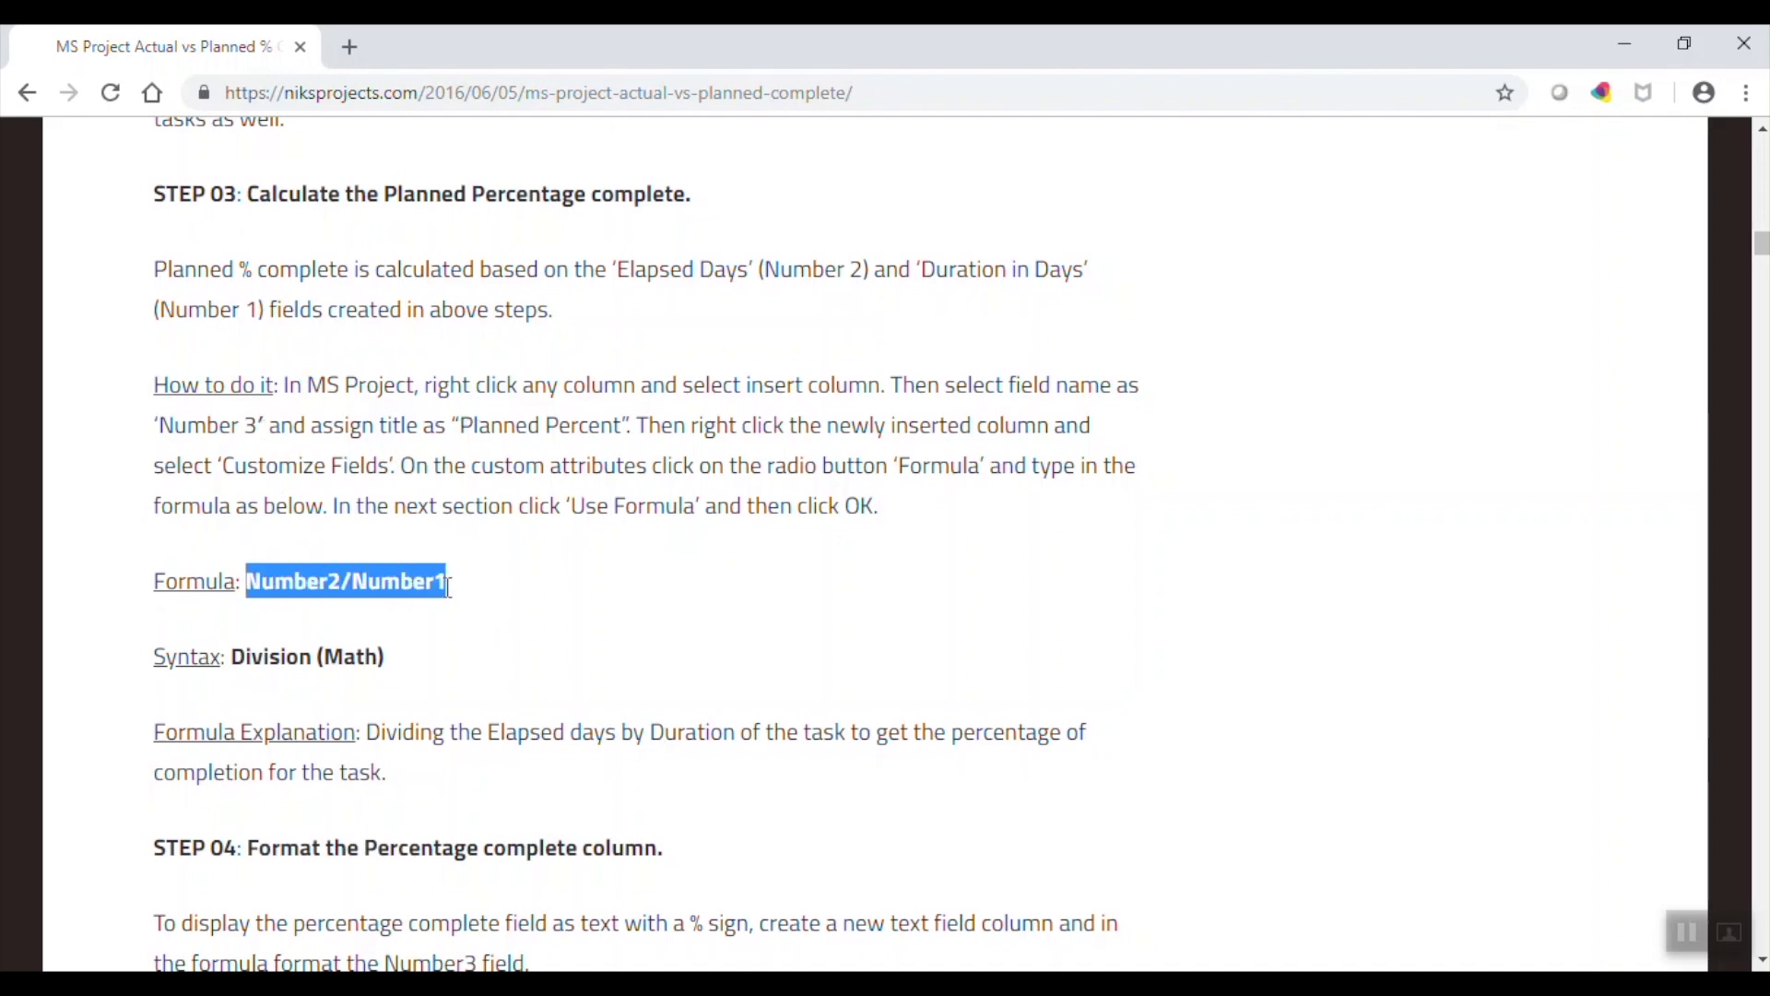
pyautogui.click(449, 587)
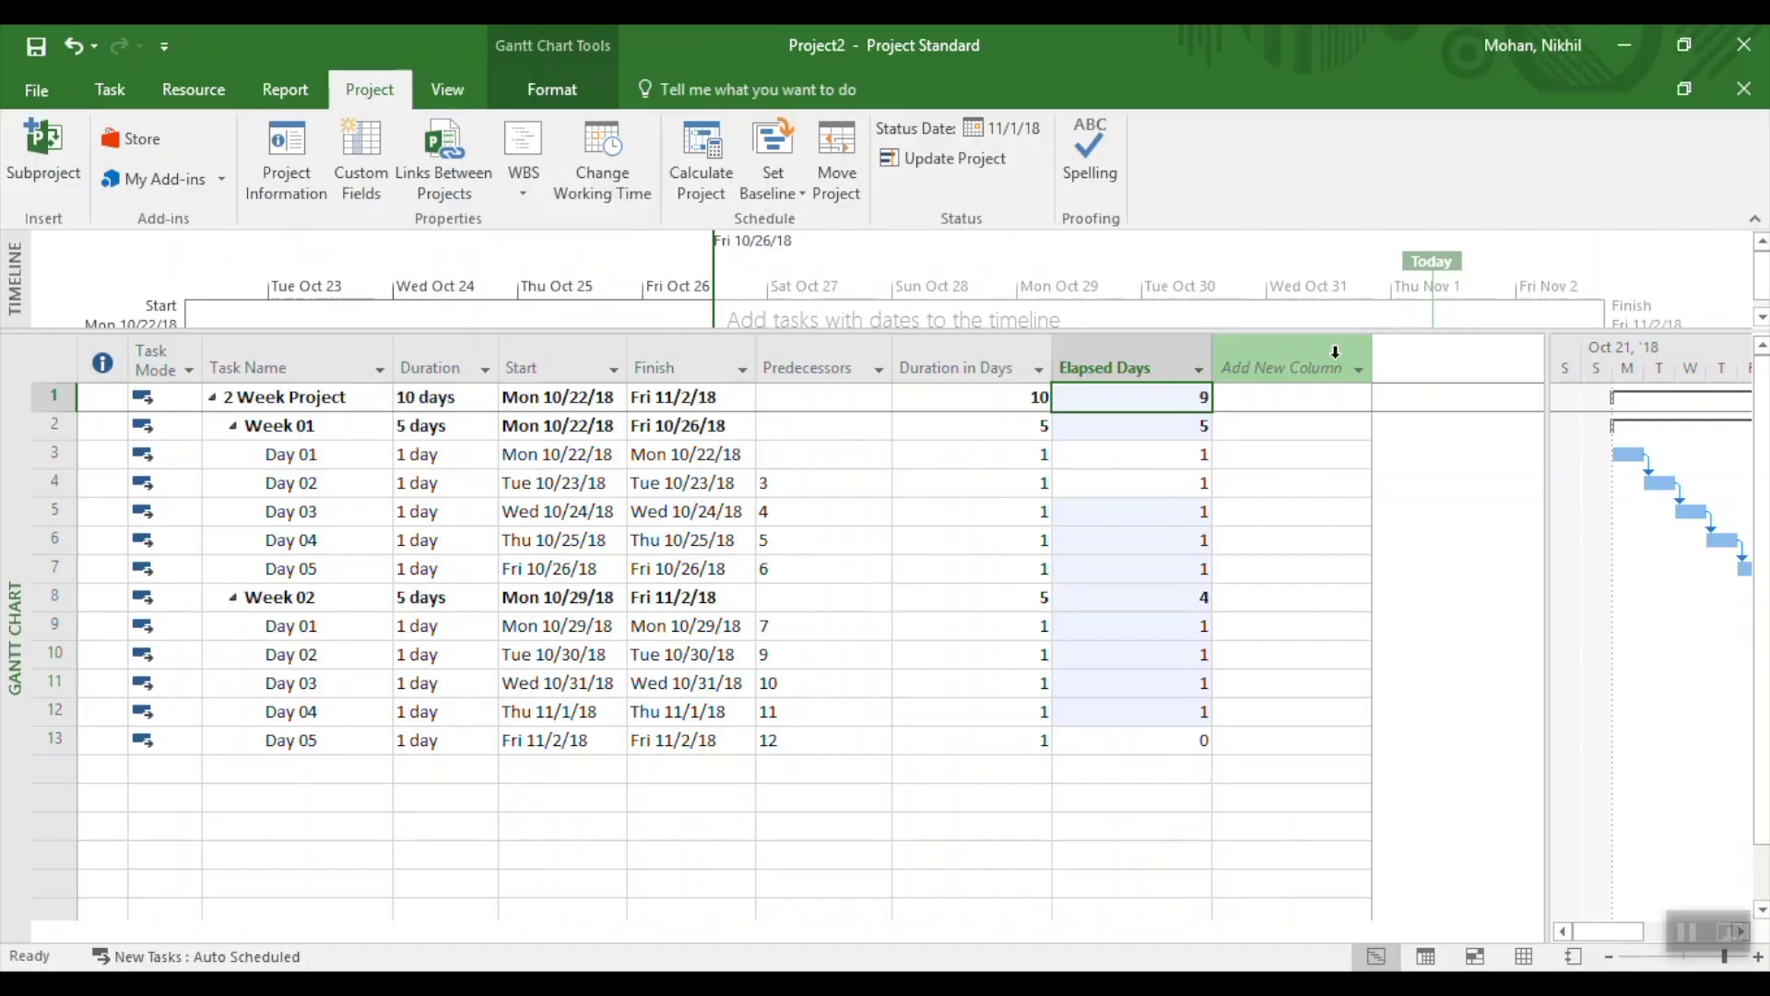
# - Back in Project2 in Microsoft Project, add a Number3 column after Elapsed Days and rename the field to "Planned Percent"
pyautogui.write('n')
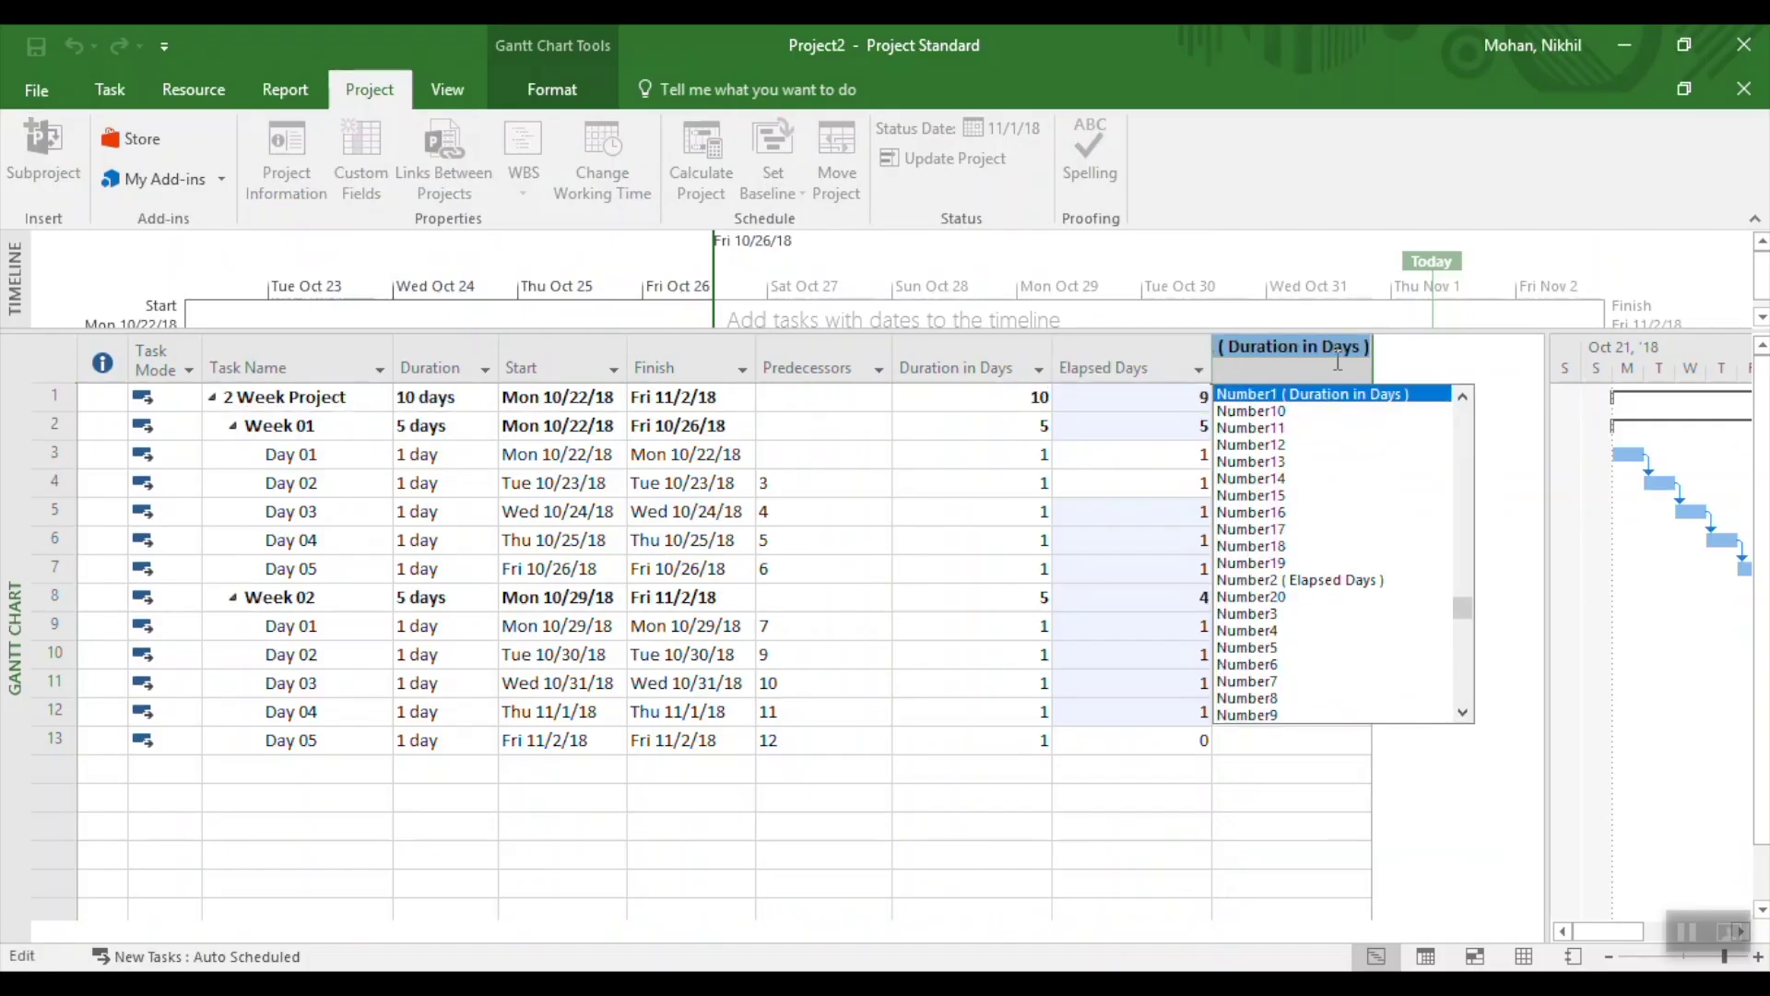
pyautogui.click(1247, 627)
pyautogui.rightClick(1305, 367)
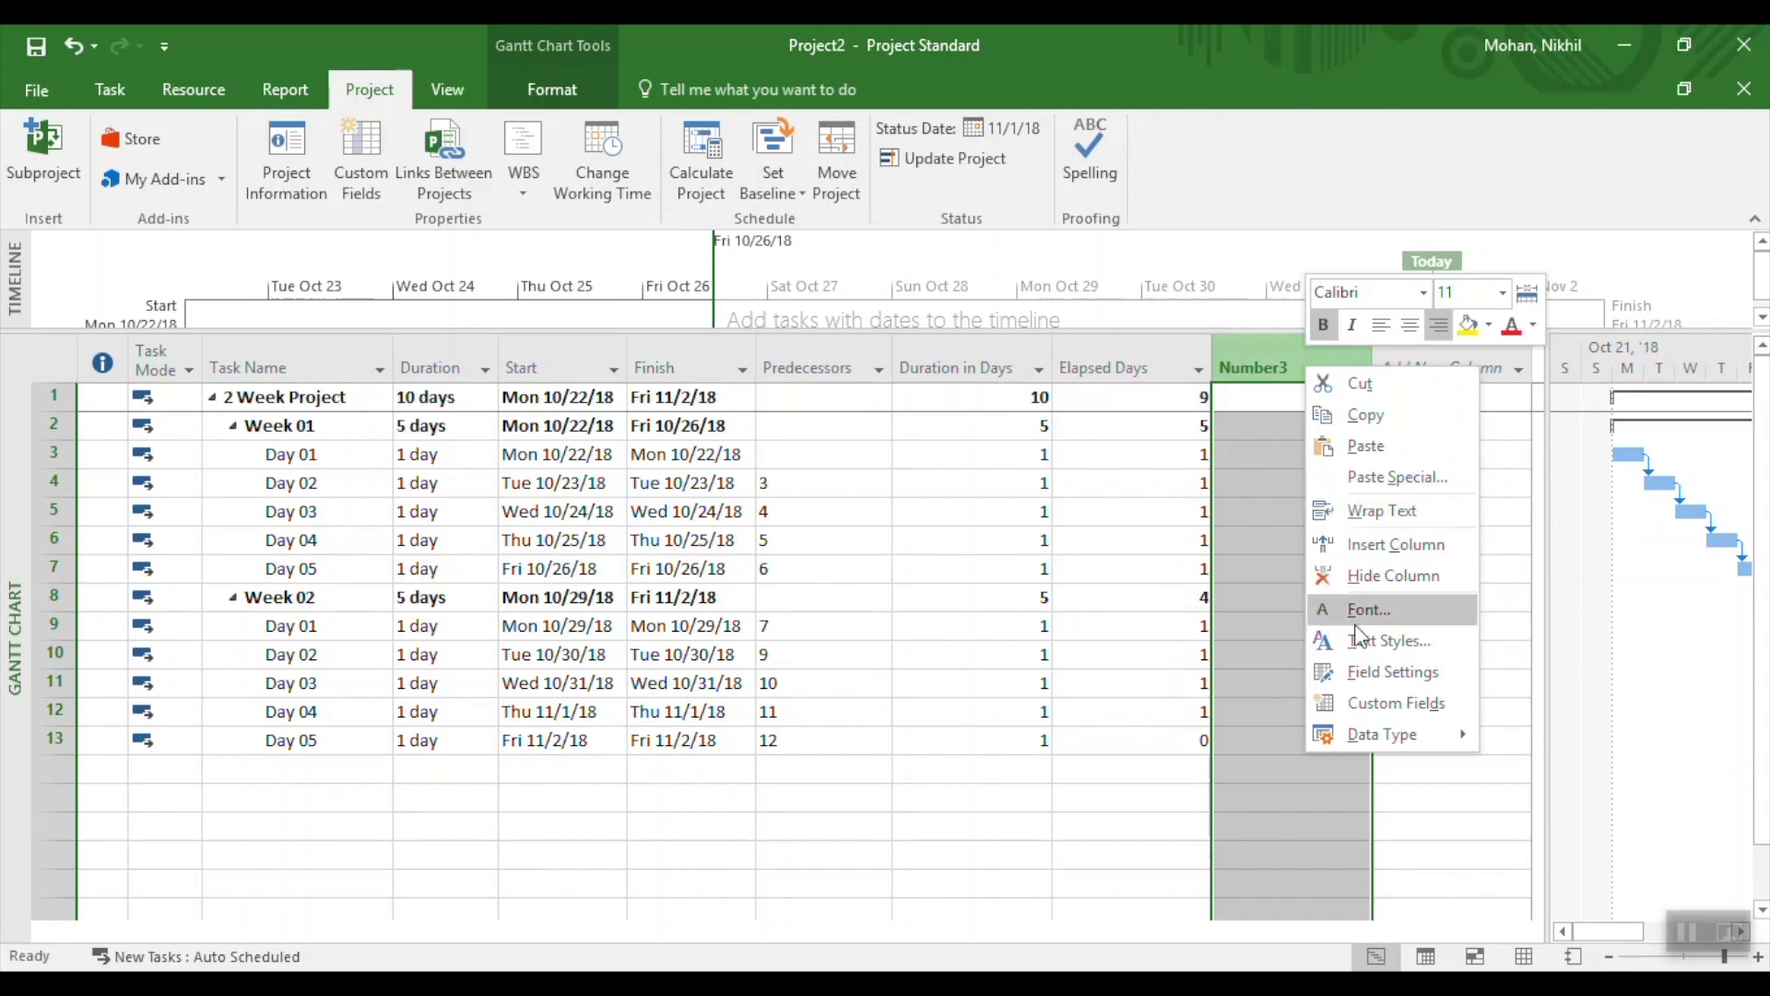
pyautogui.click(1356, 704)
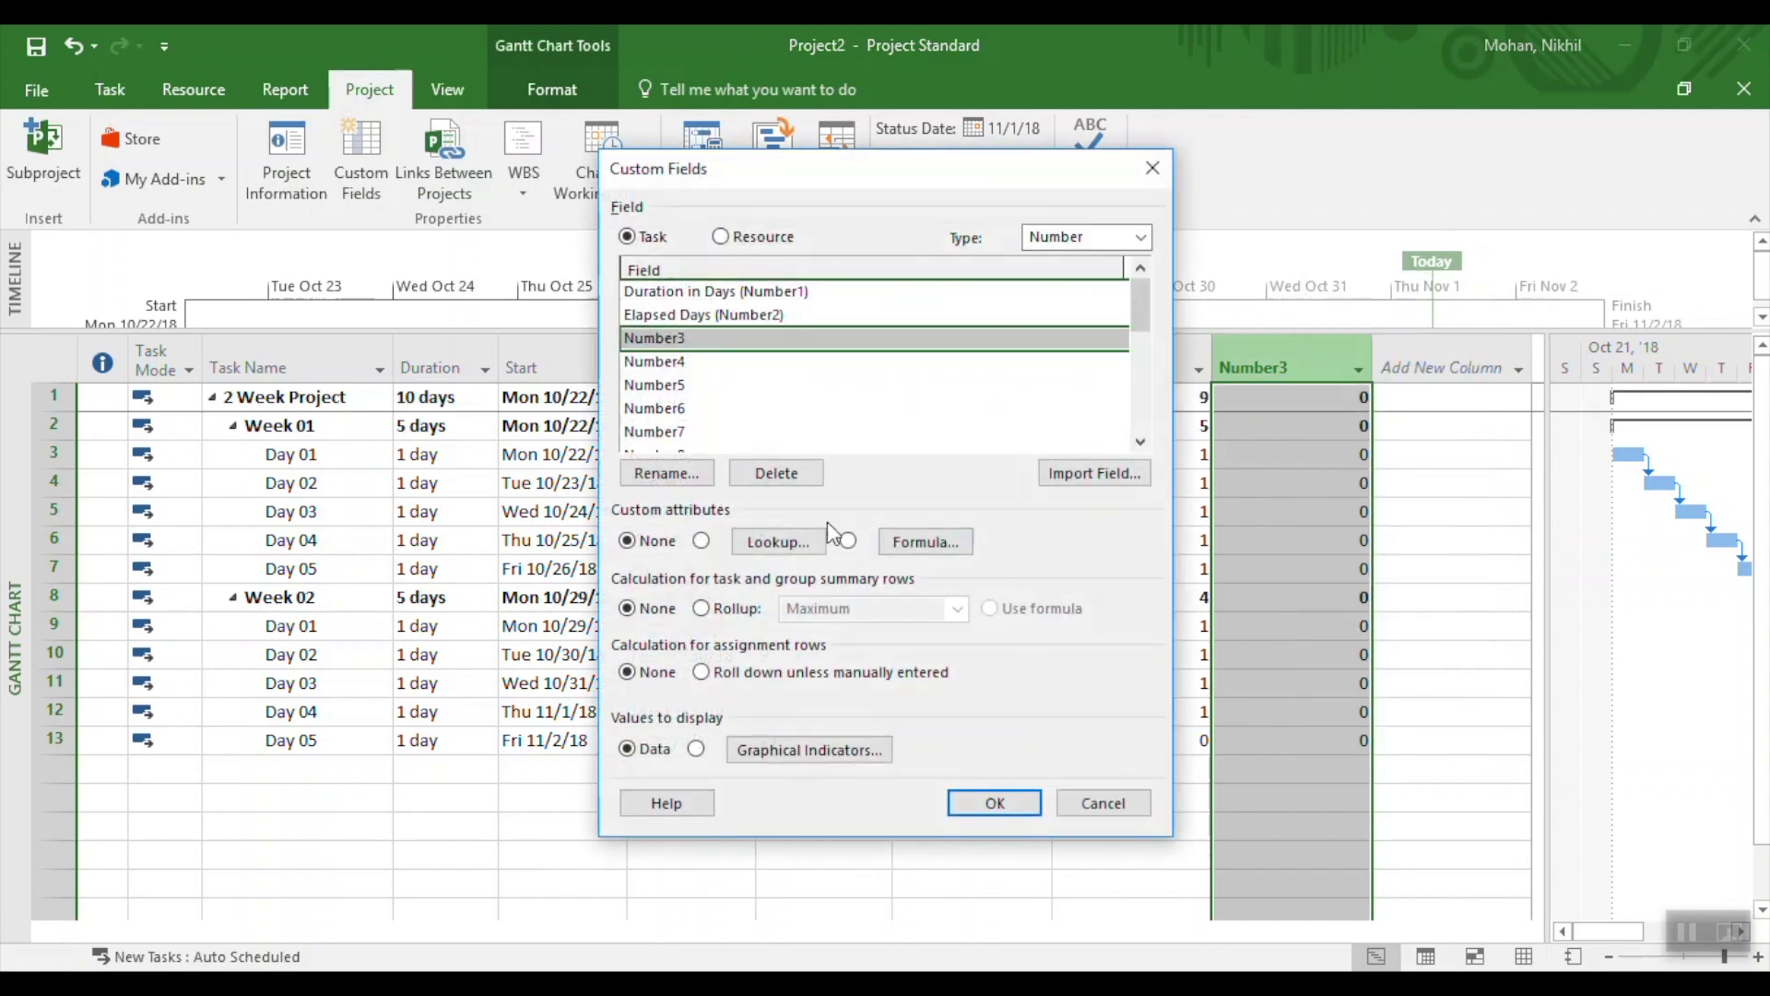
pyautogui.click(672, 475)
pyautogui.write('Planned Percent')
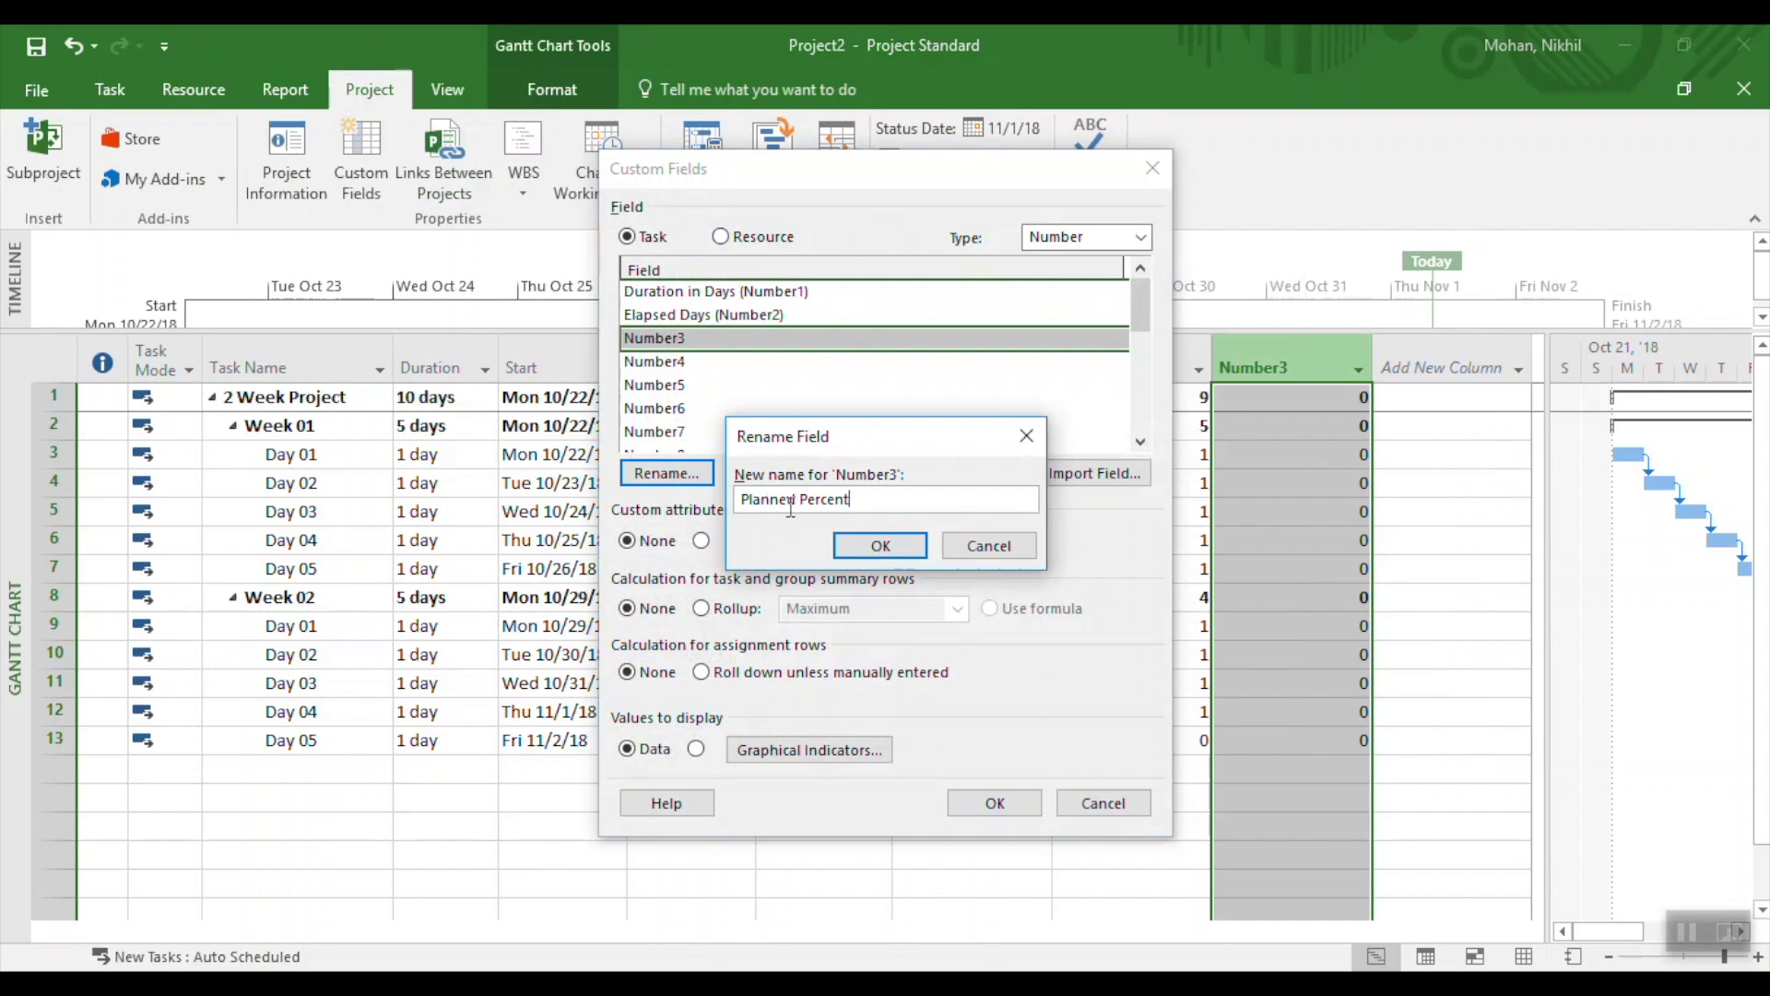
pyautogui.click(906, 552)
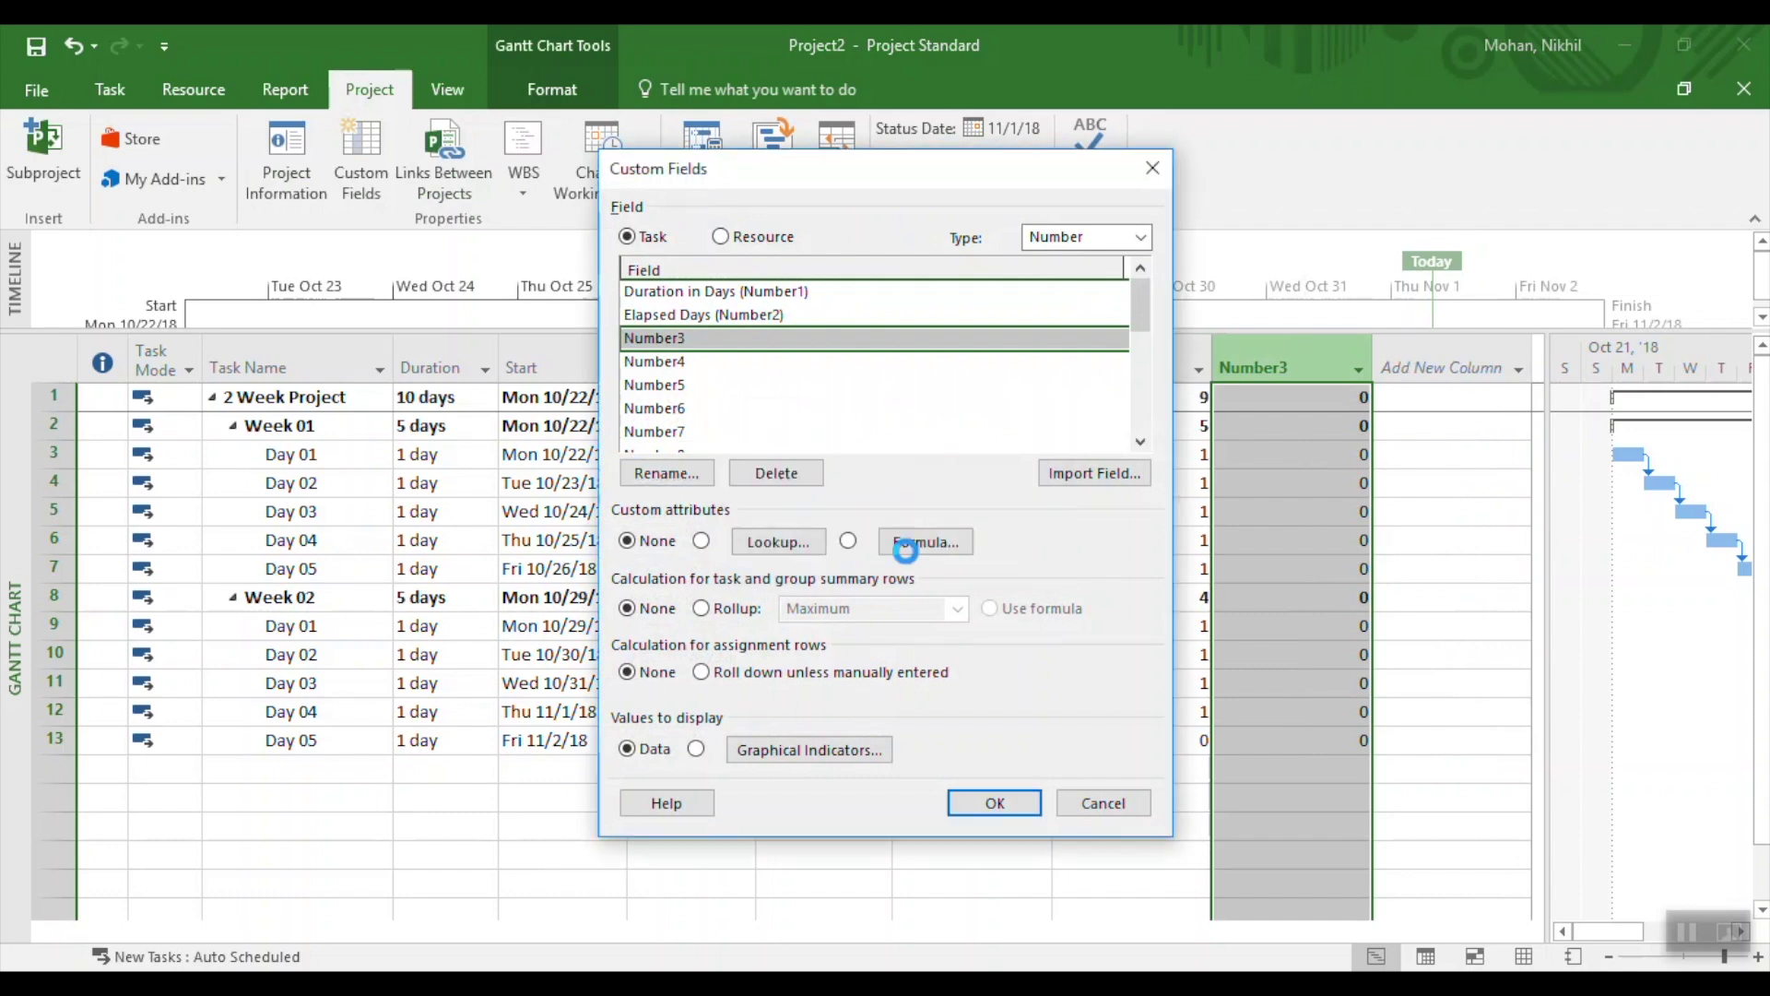
# - Make Planned Percent a calculated field with the formula Number2/Number1, accept replacing its data, and use the formula for task and group summary rows
pyautogui.click(849, 542)
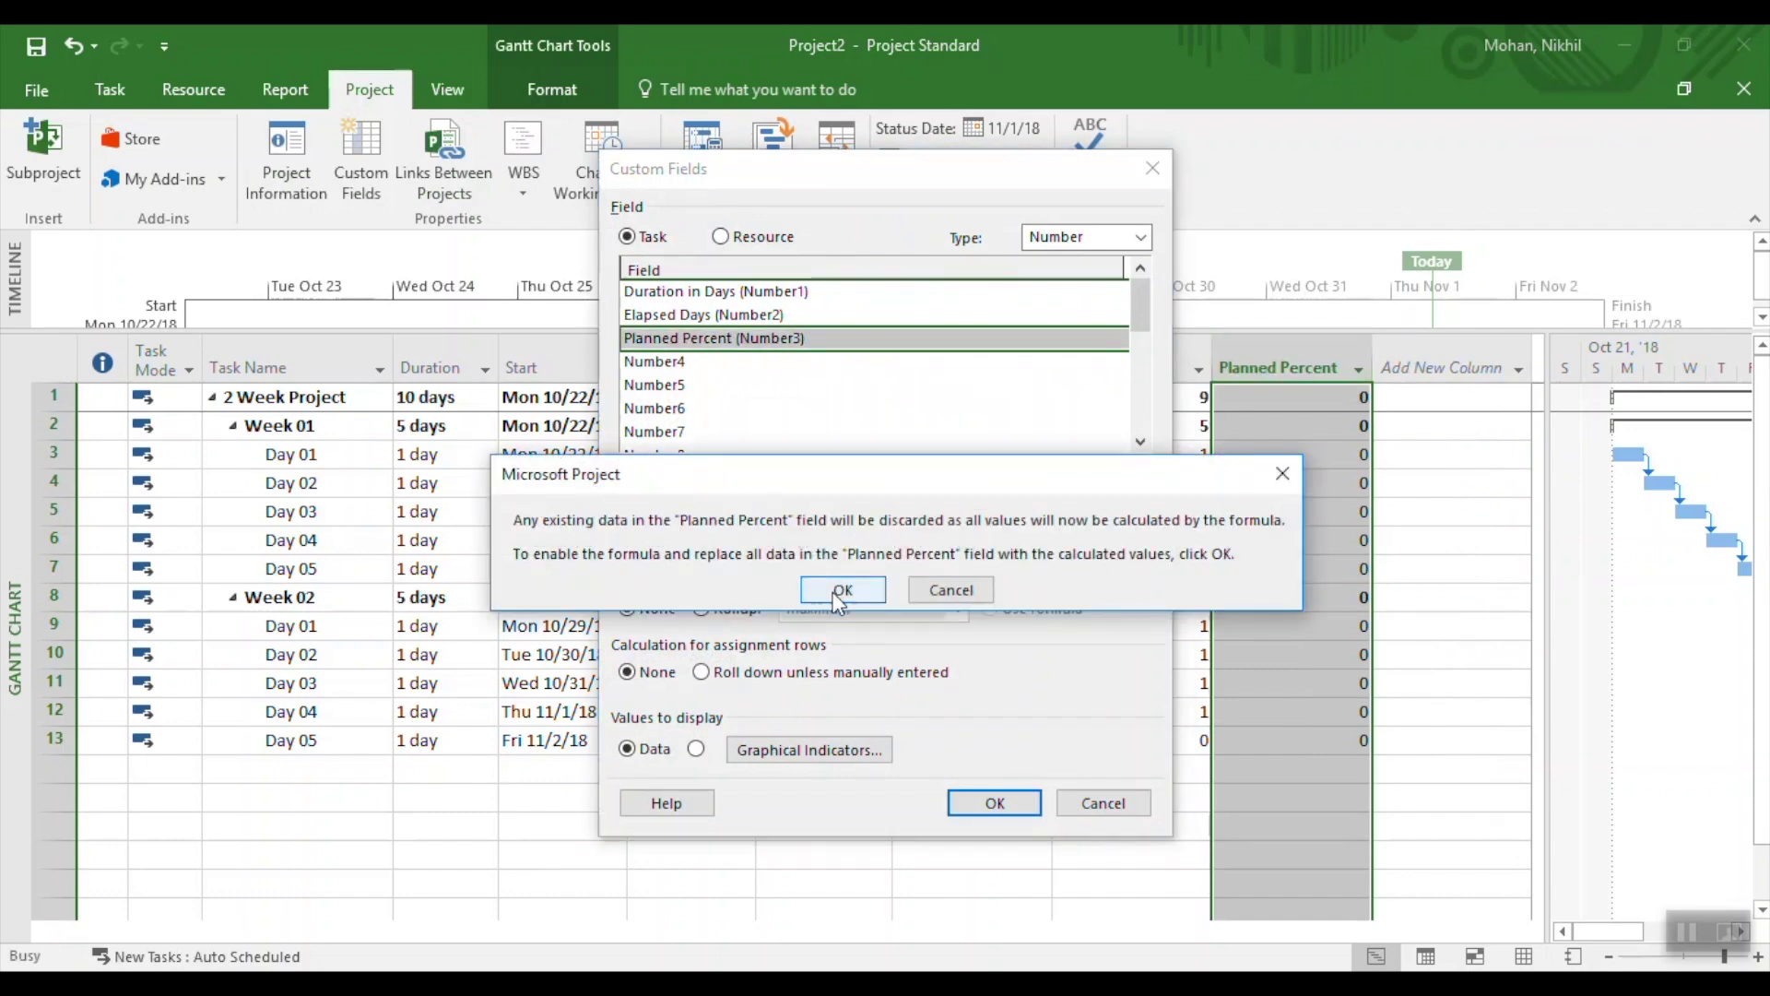
pyautogui.click(841, 590)
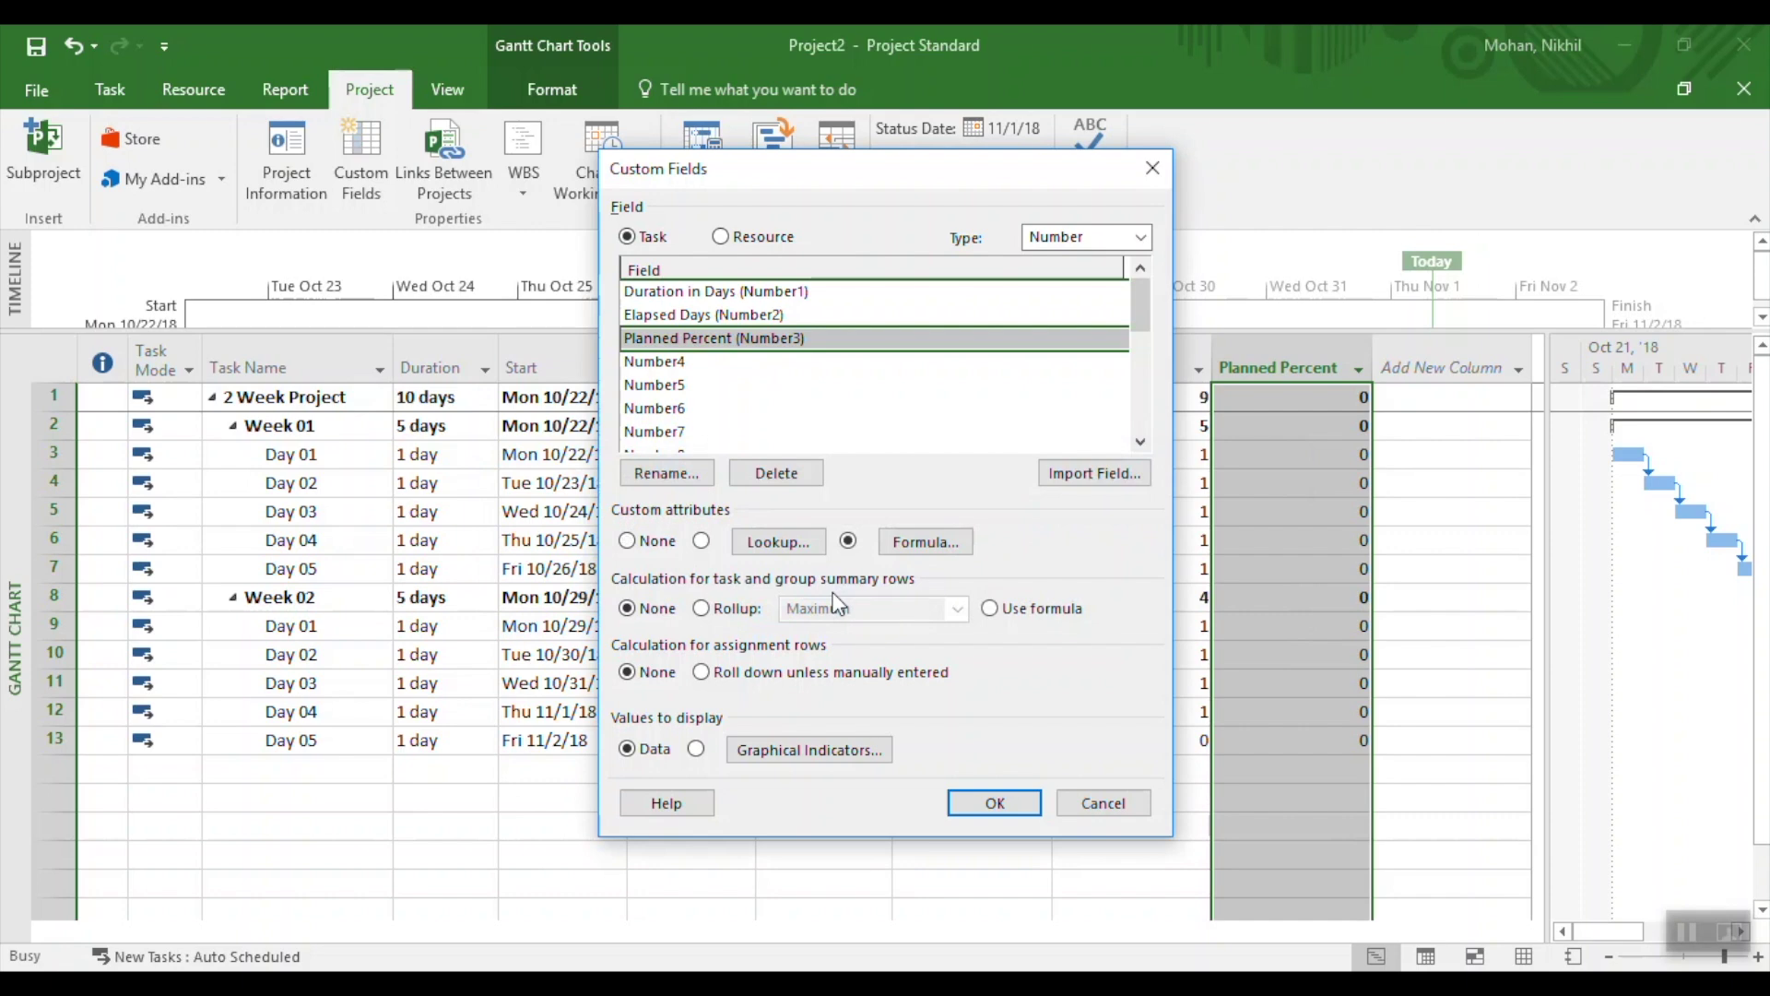
pyautogui.click(925, 542)
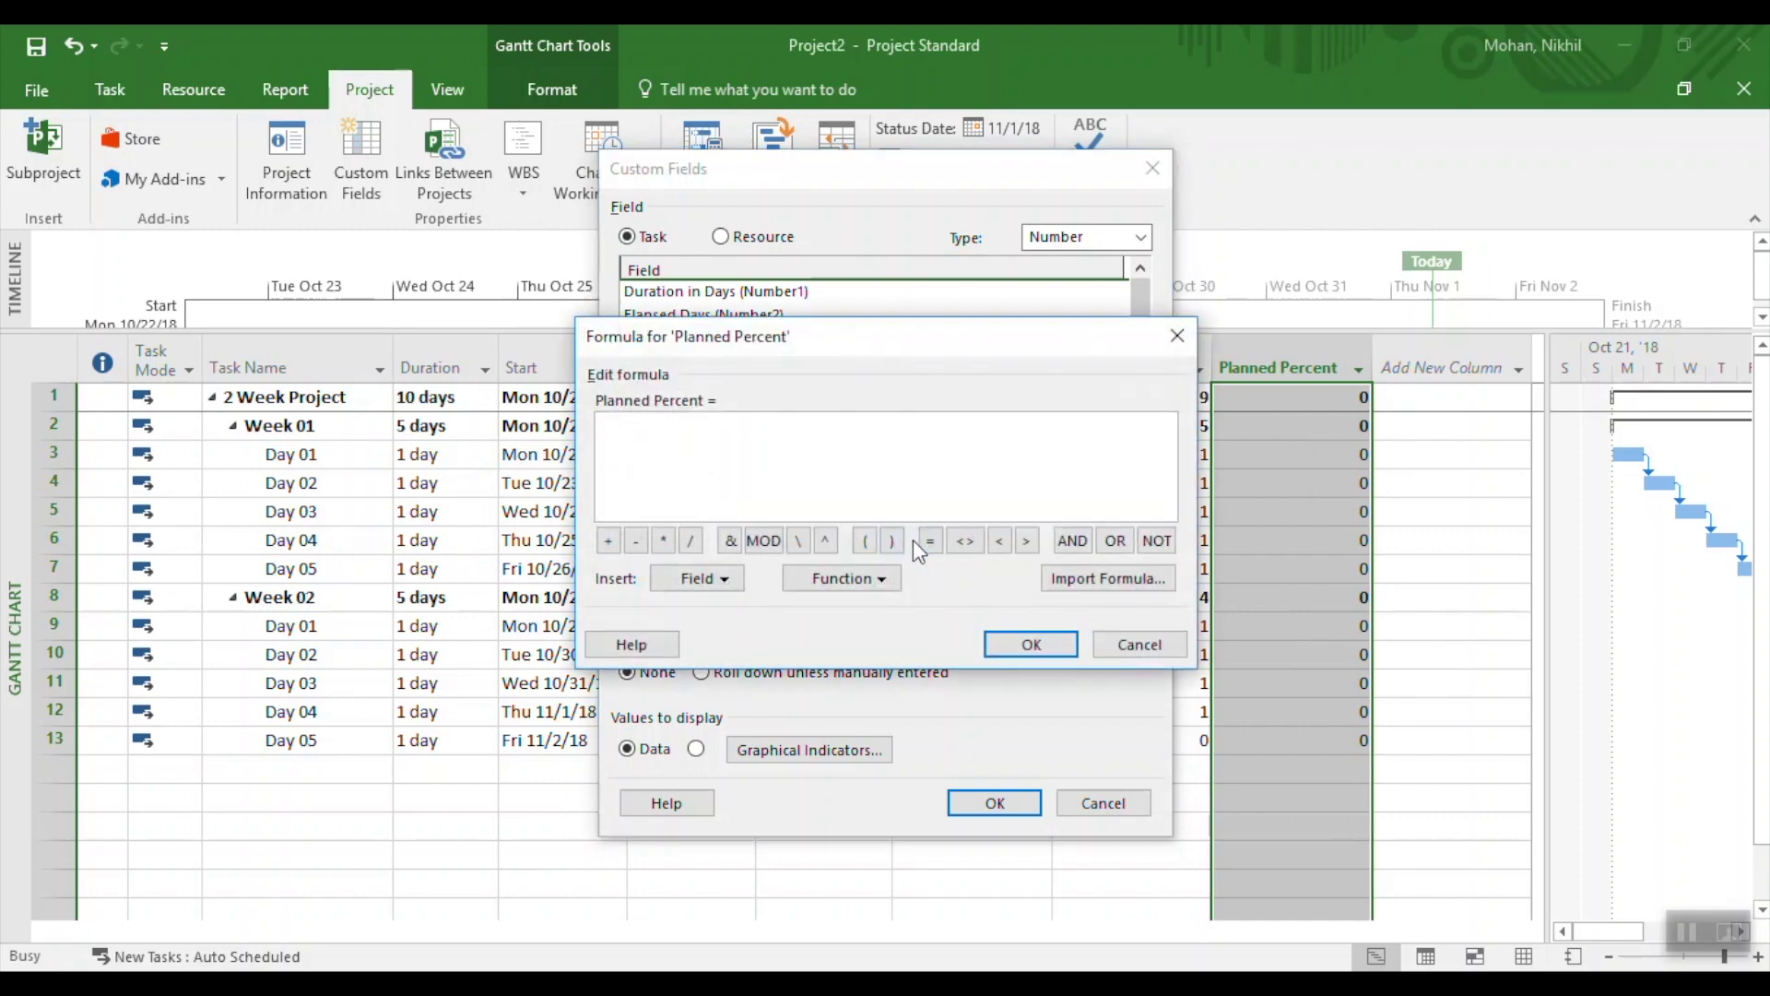
pyautogui.write('Number2/Number1')
pyautogui.click(1031, 644)
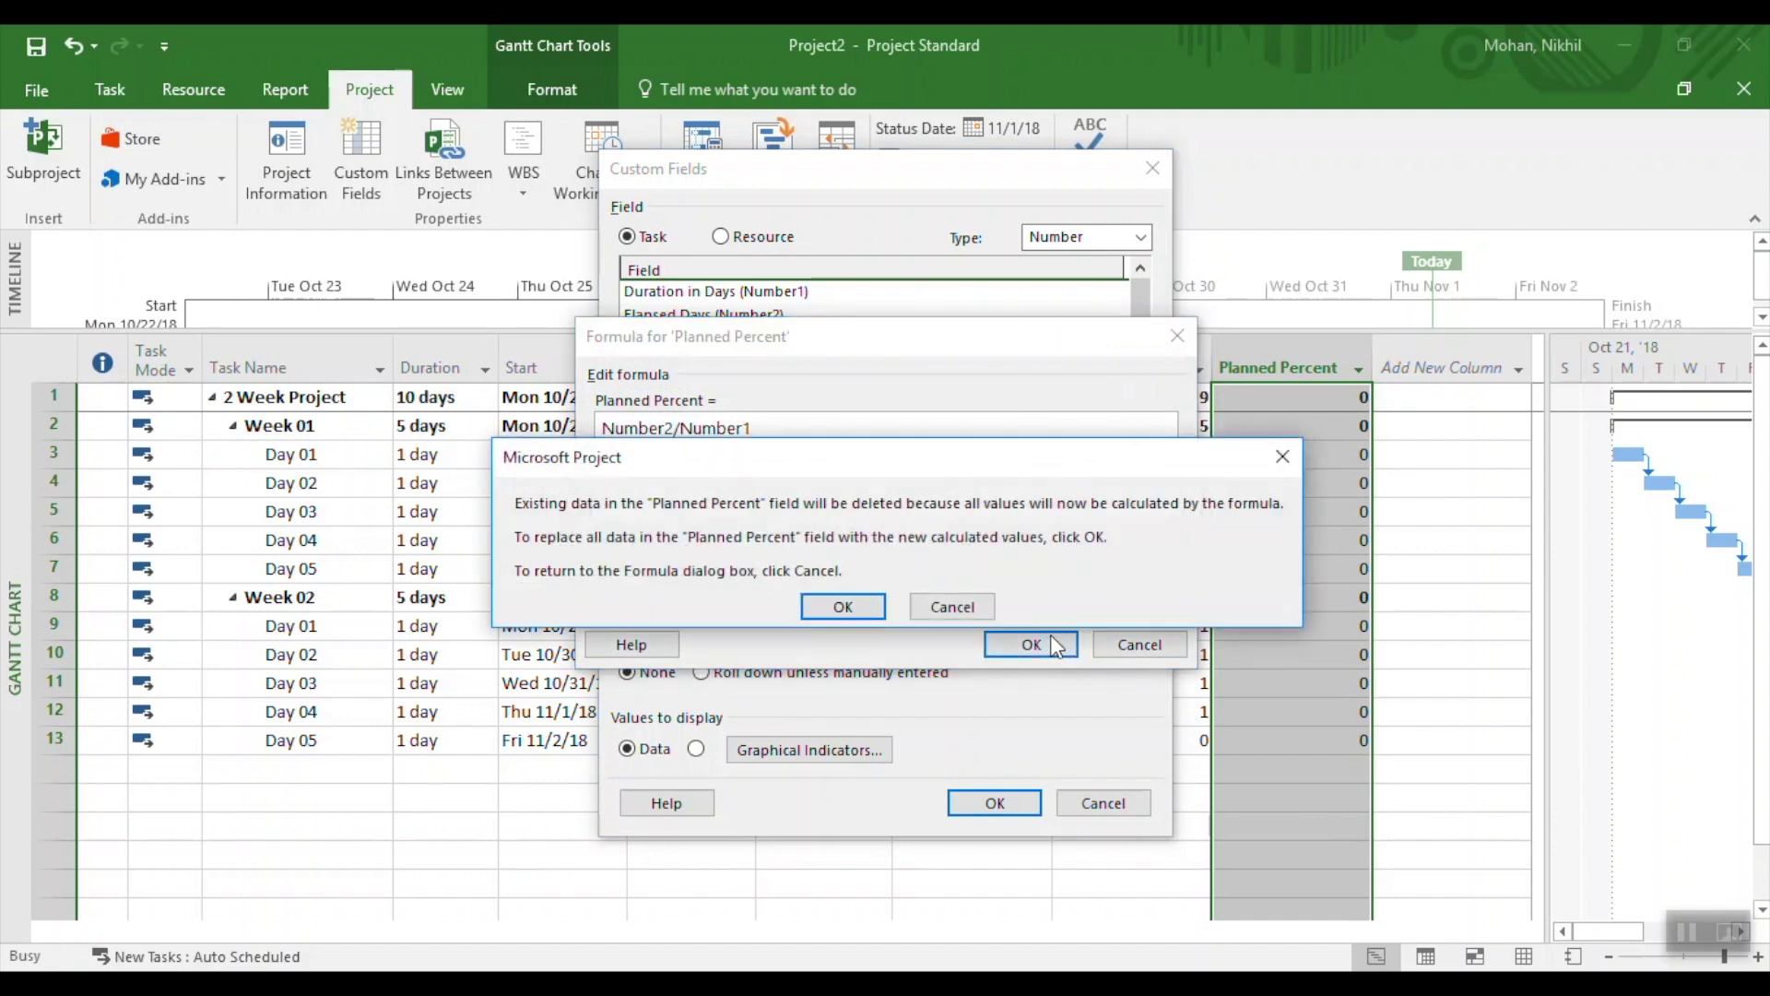
pyautogui.click(865, 604)
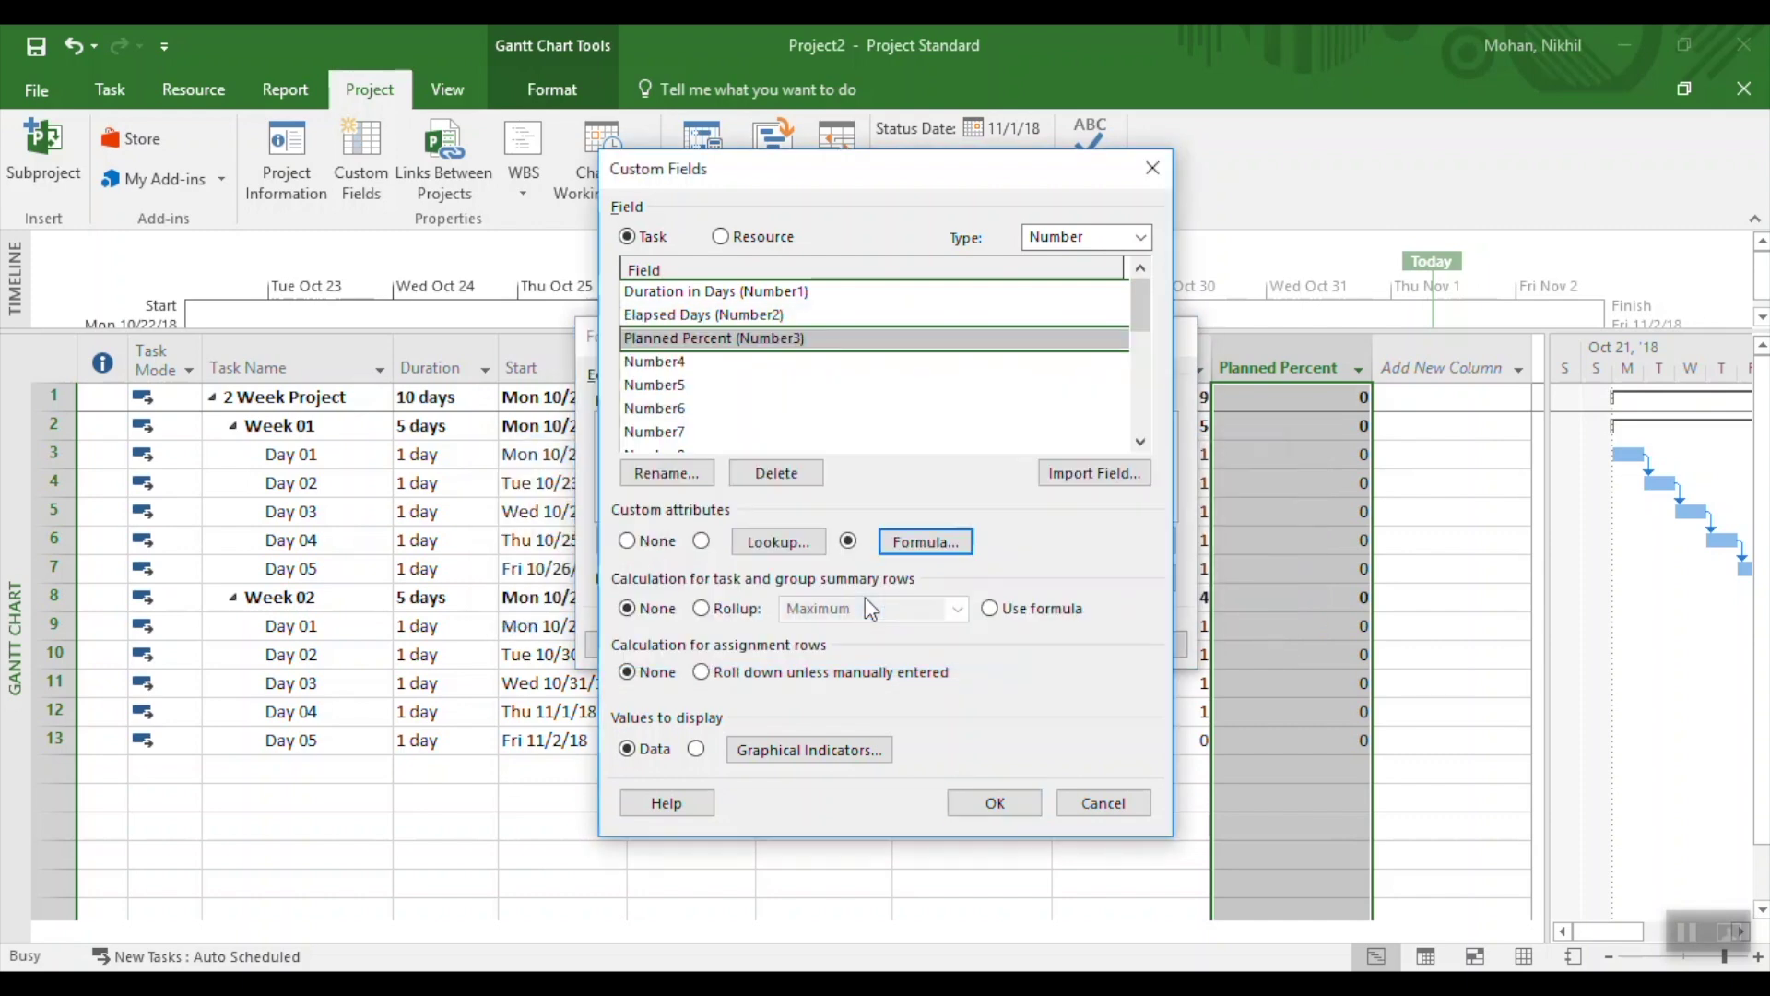
pyautogui.click(990, 608)
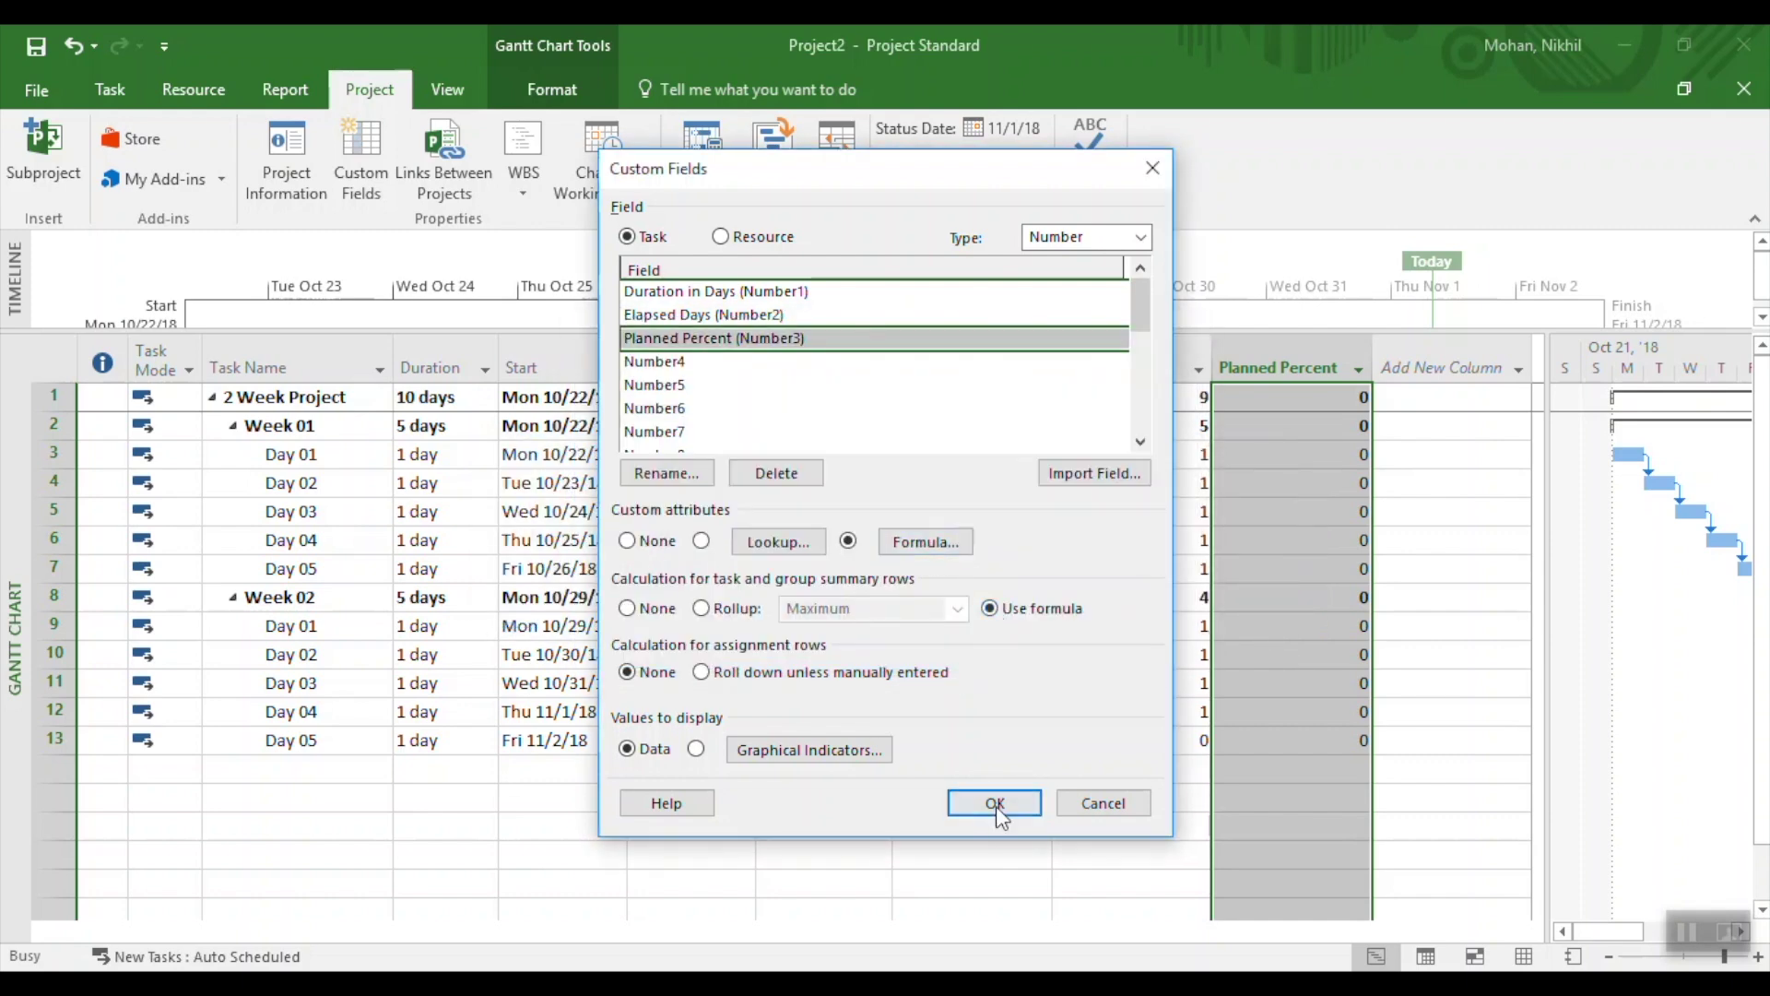
pyautogui.click(996, 804)
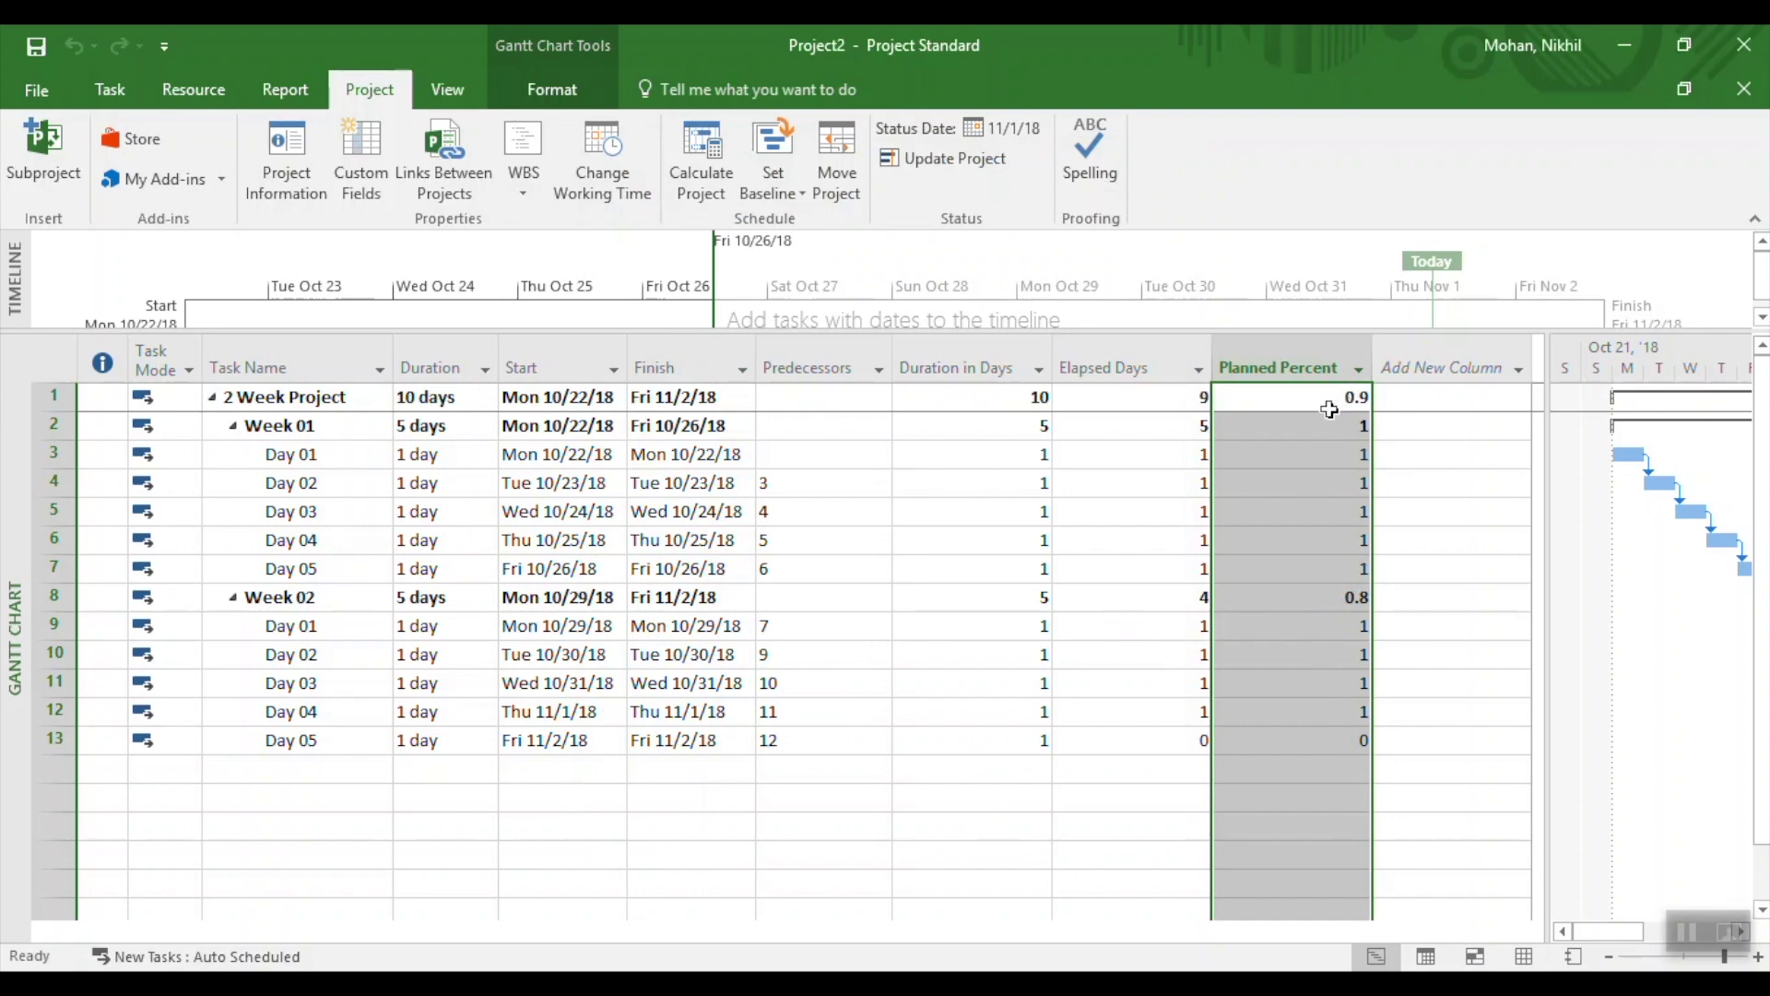
# - Widen the task table and add a Text1 column after Planned Percent
pyautogui.moveTo(1546, 484); pyautogui.dragTo(1603, 484)
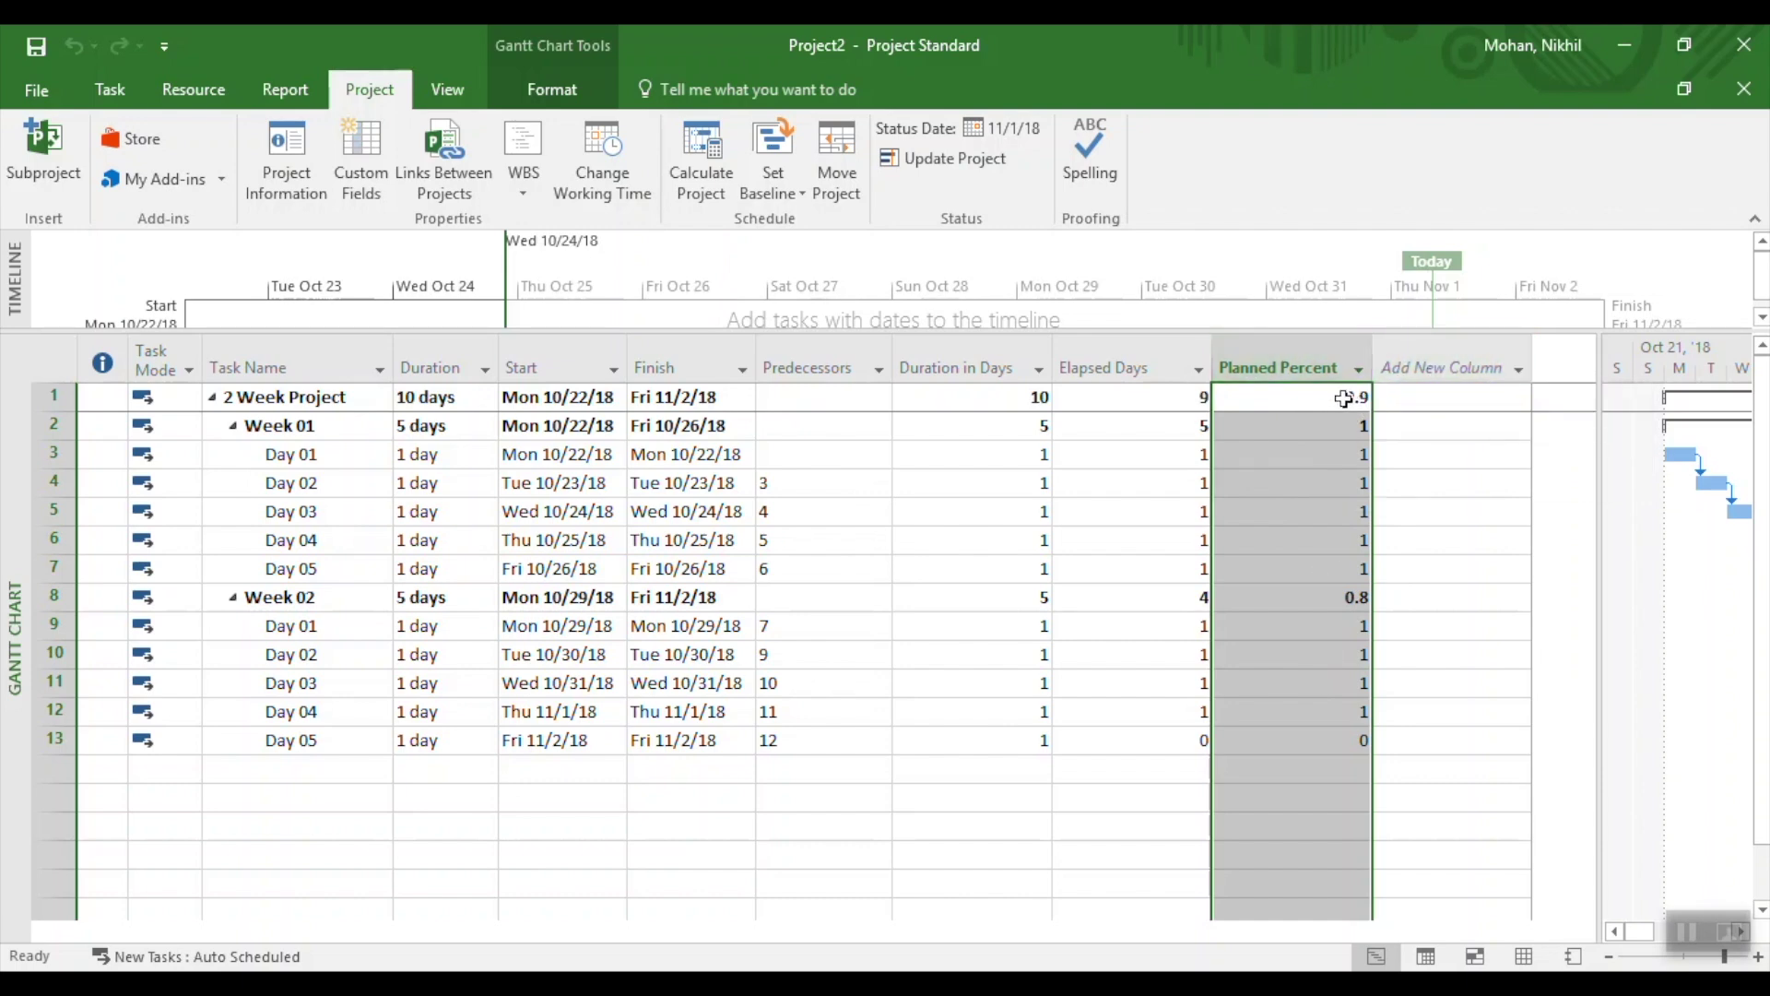
pyautogui.click(1443, 367)
pyautogui.write('text1')
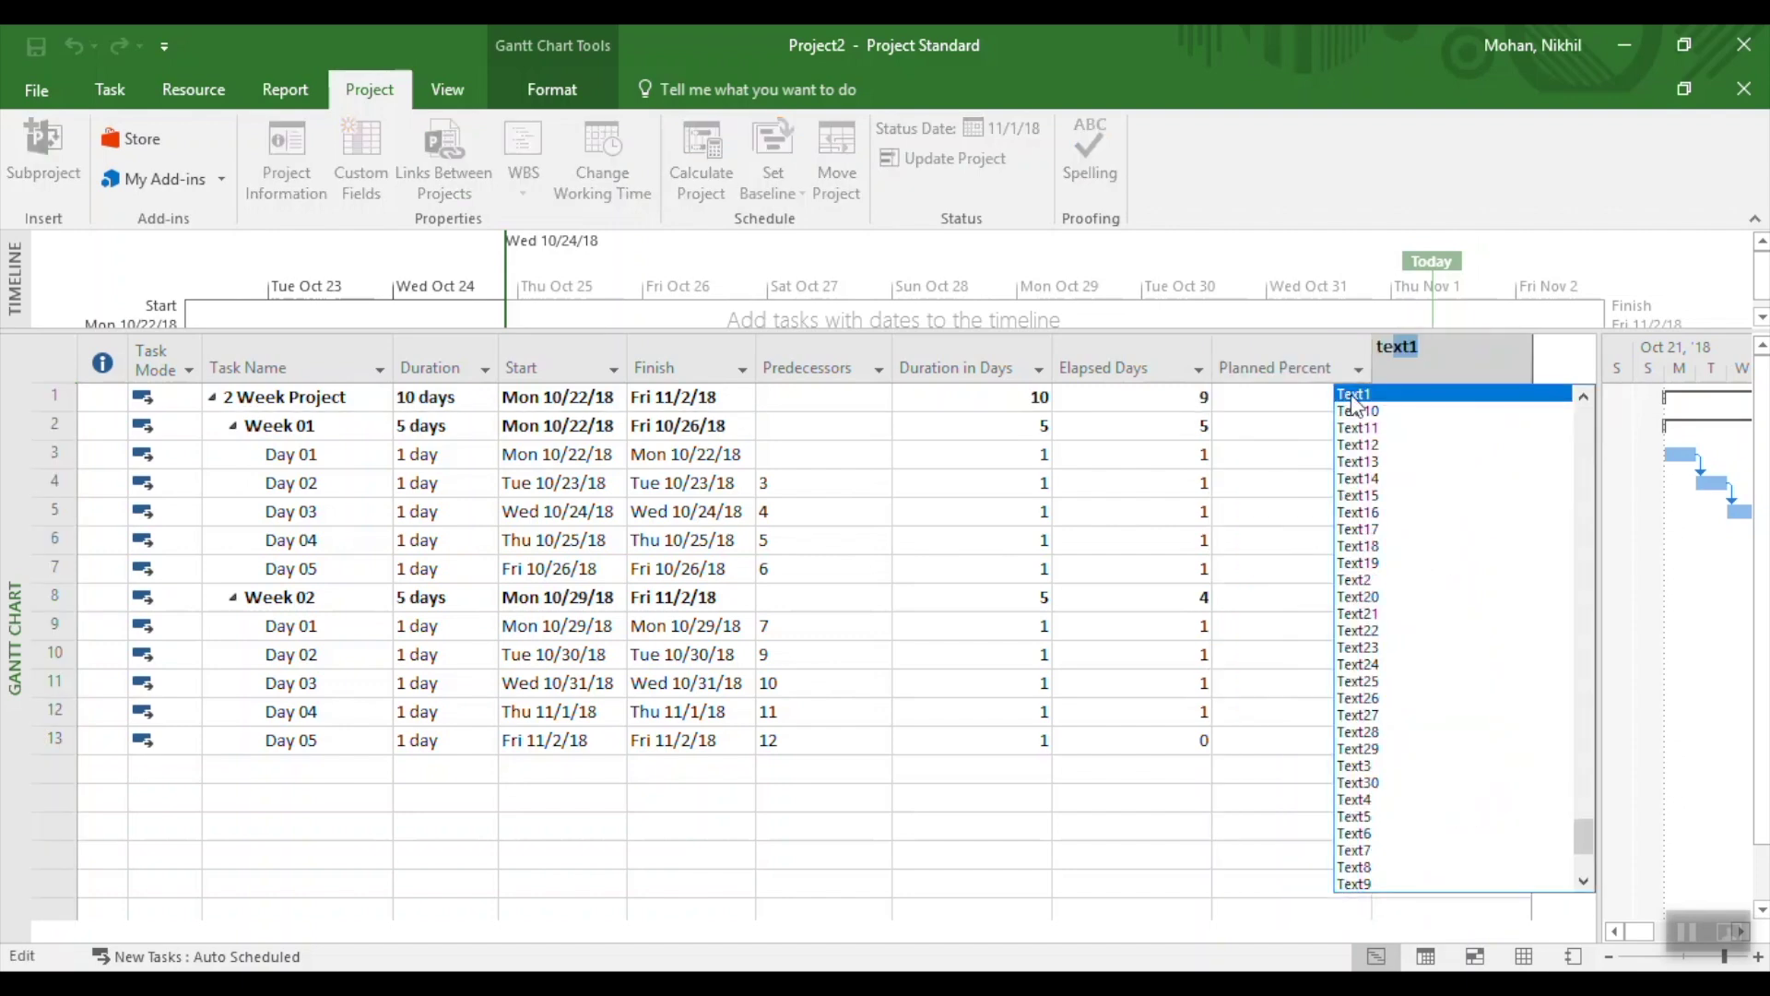
pyautogui.click(1355, 395)
# - Switch to the niksprojects.com article in the browser and copy the Format(Number3, “0%”) formula under STEP 04, Format the Percentage complete column
pyautogui.hotkey('alt', 'Tab')
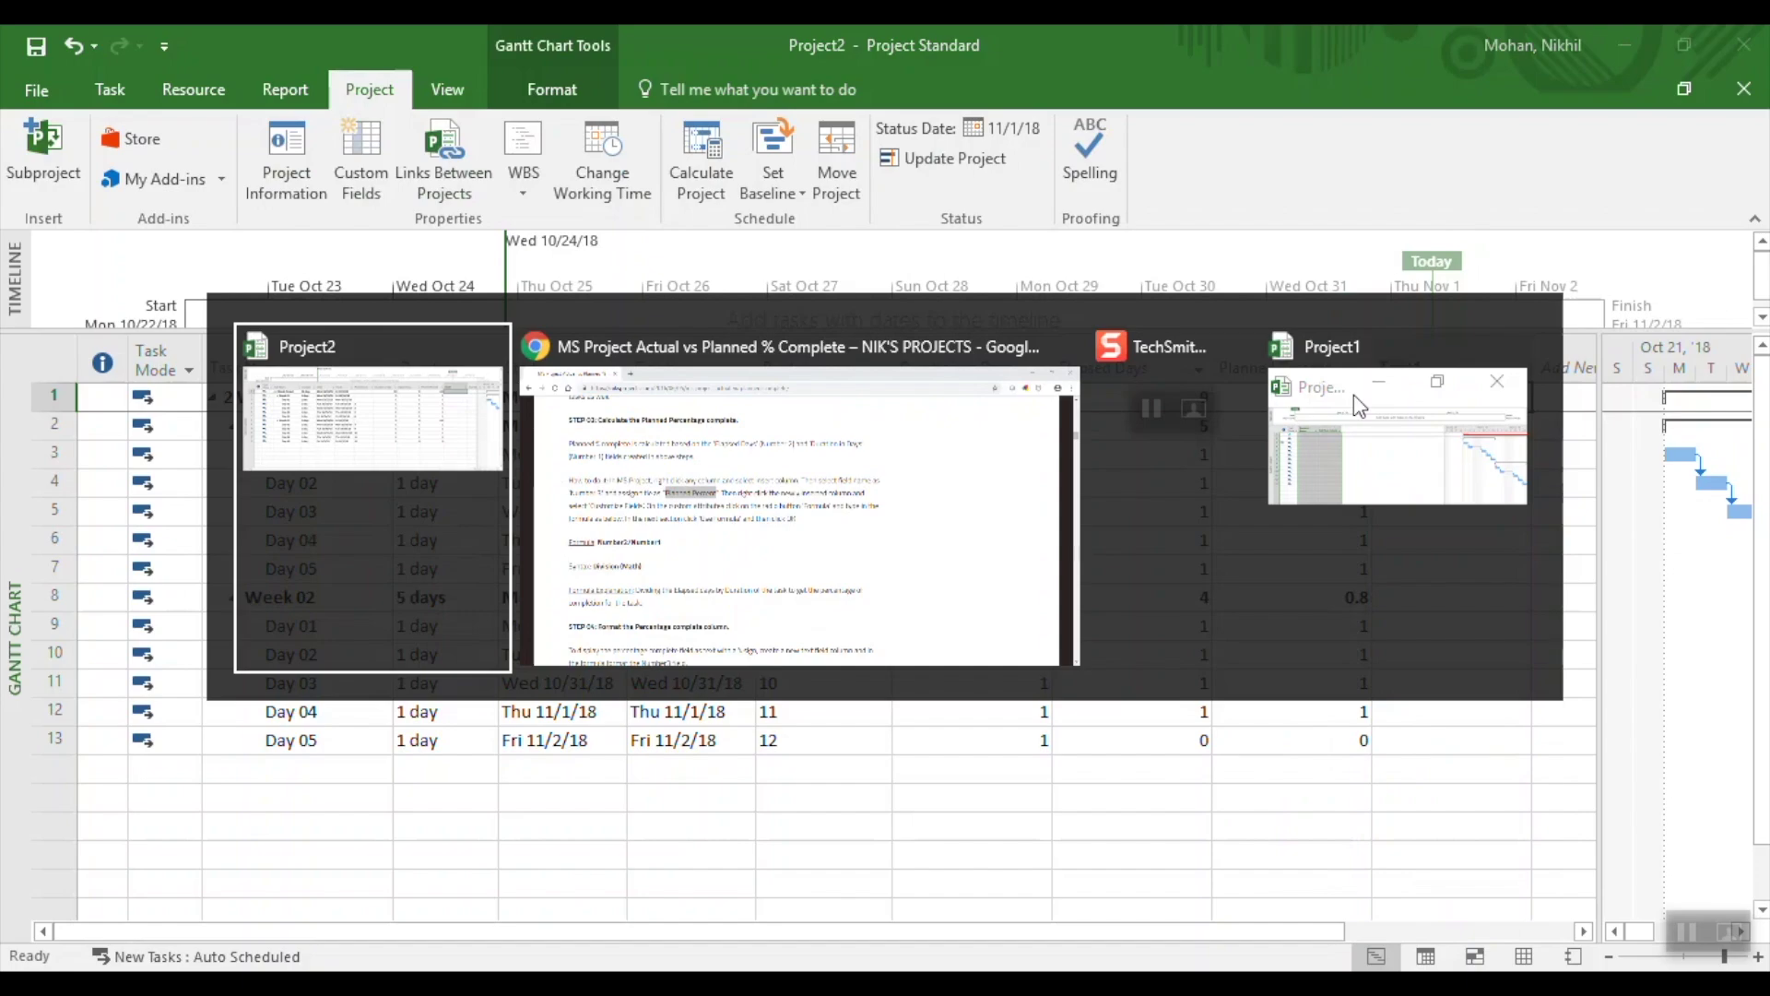
pyautogui.hotkey('alt', 'Tab')
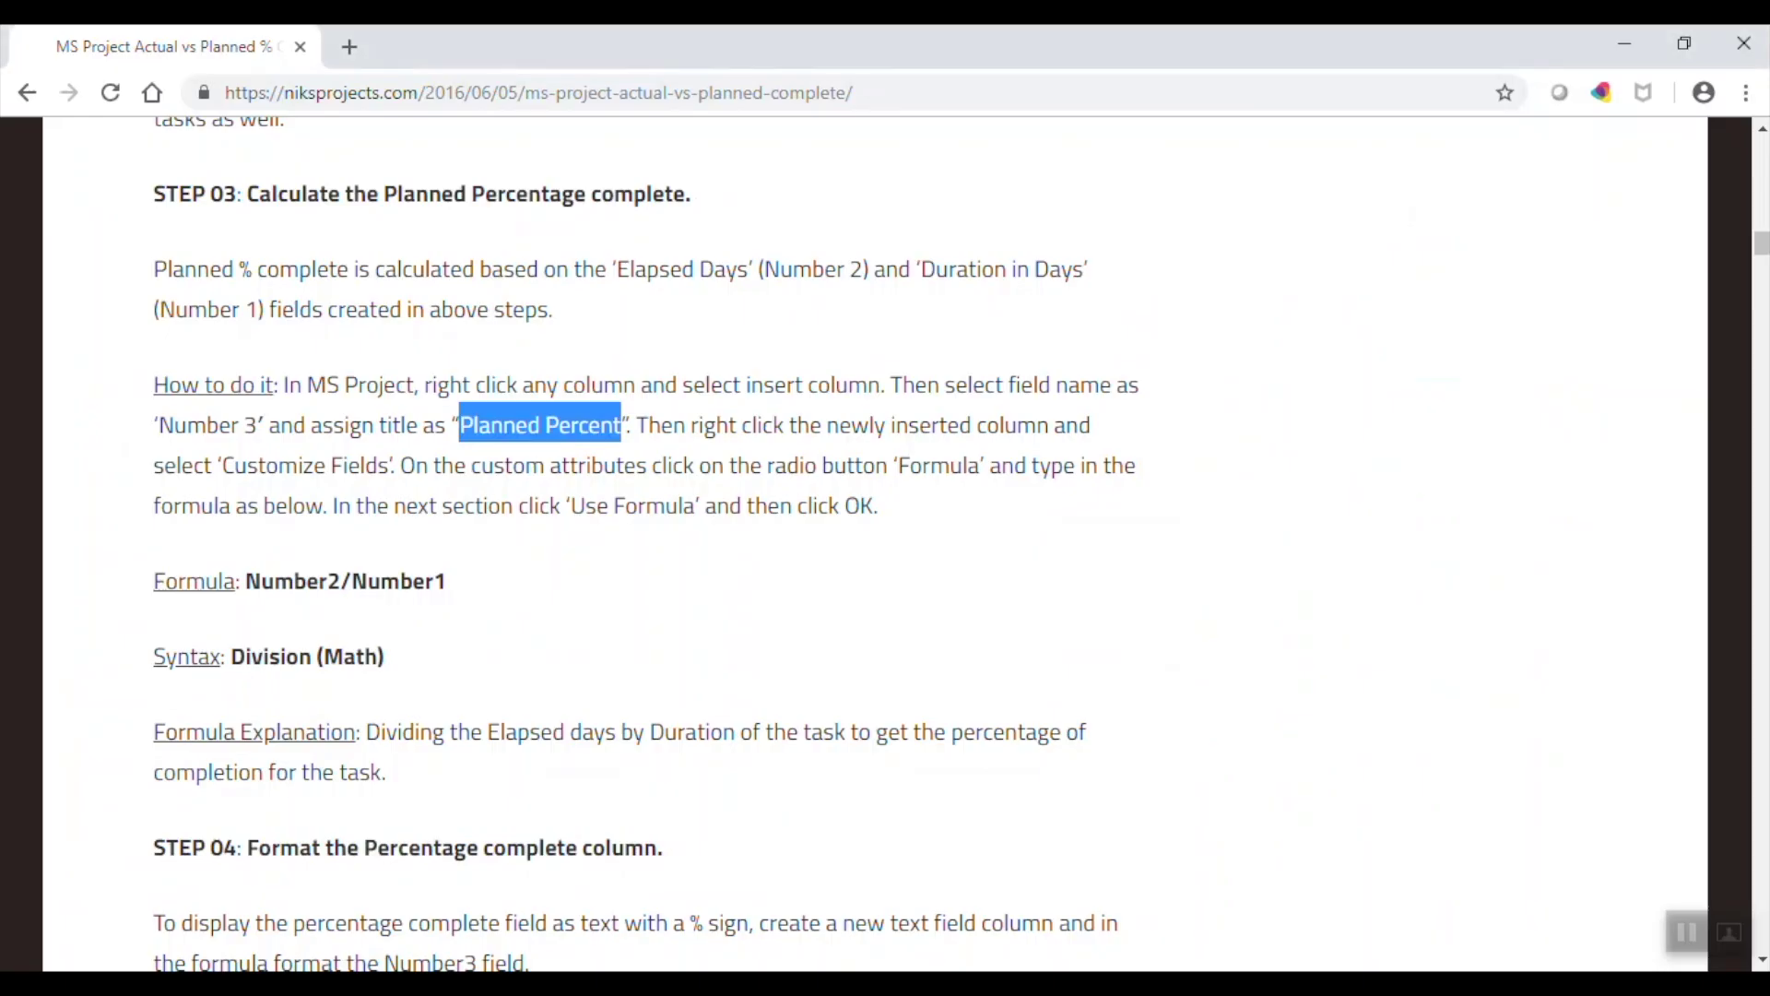
pyautogui.scroll(-5, 507, 768)
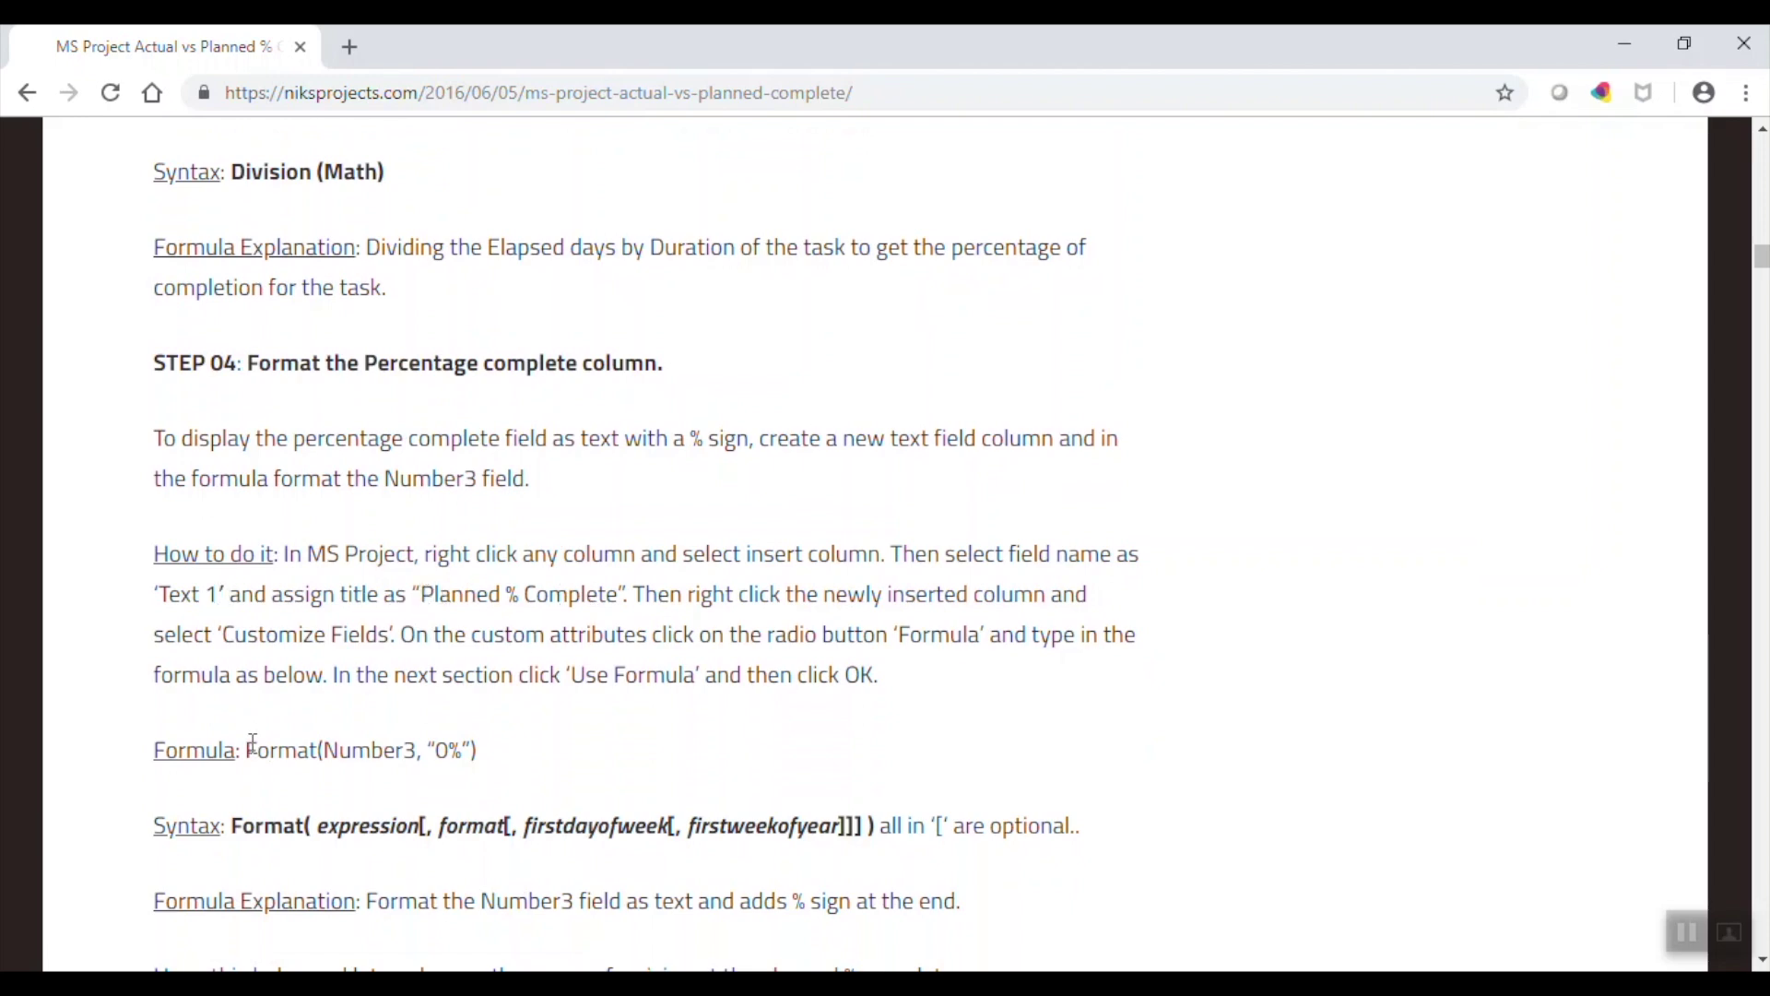
pyautogui.moveTo(250, 746); pyautogui.dragTo(483, 747)
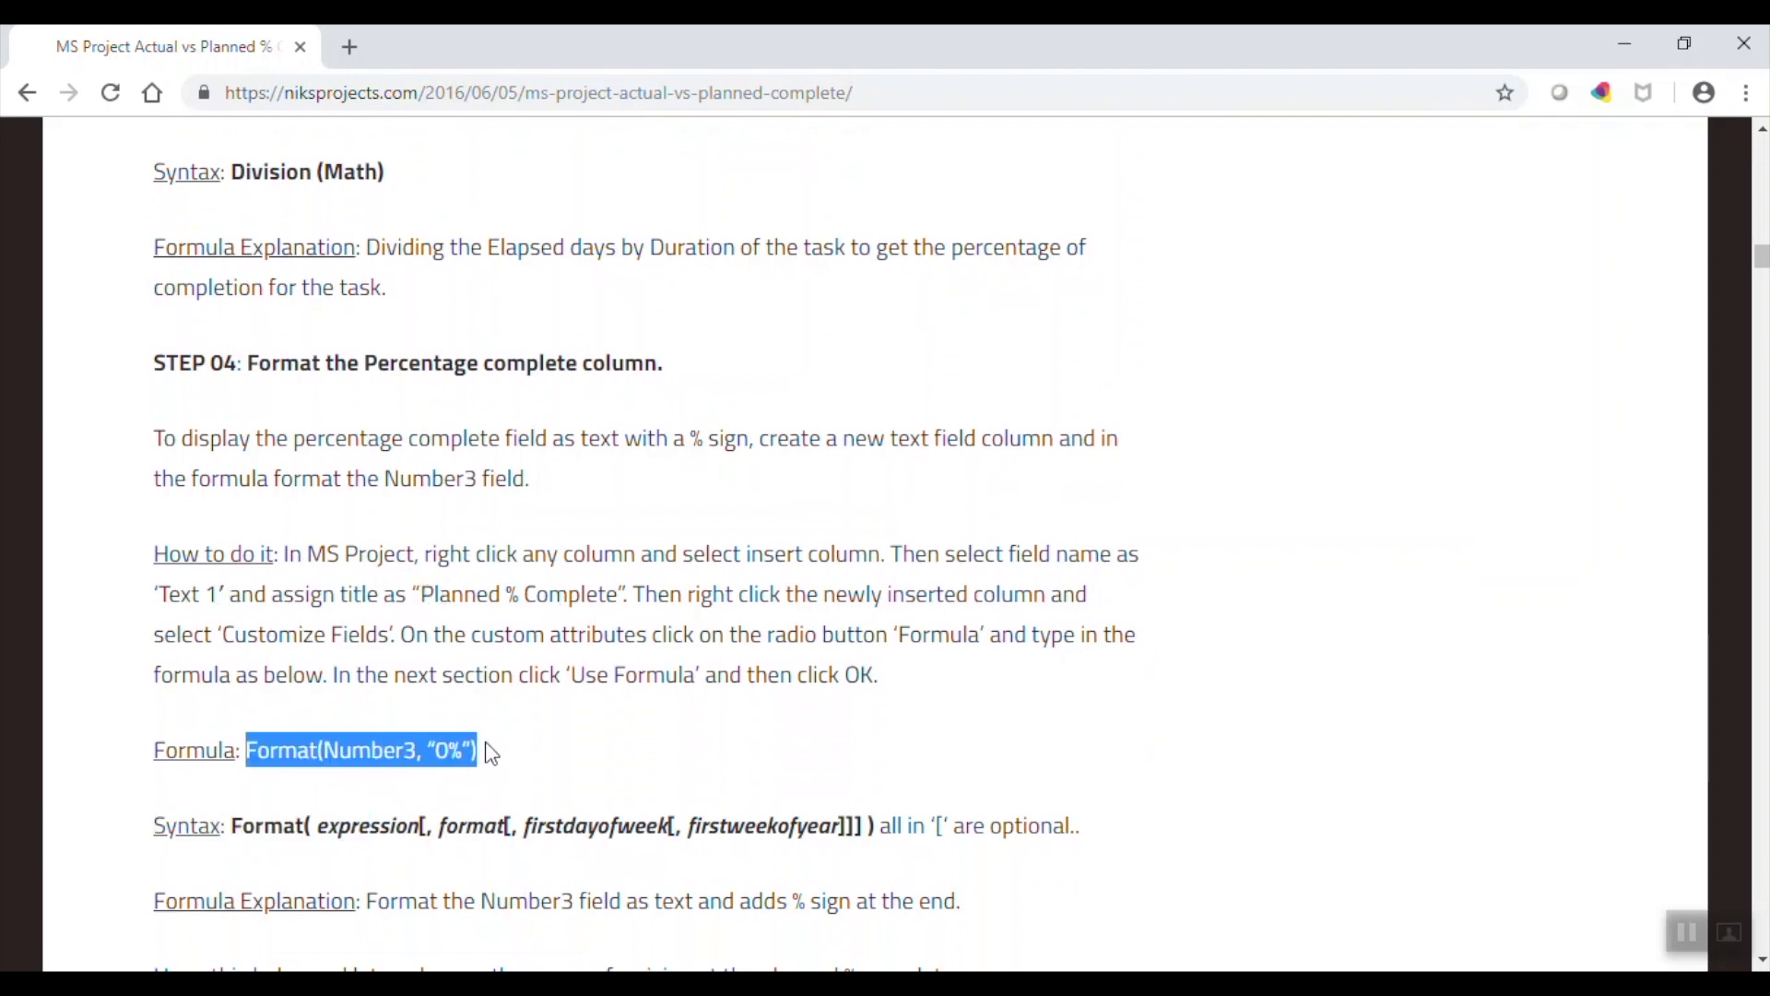
pyautogui.rightClick(475, 742)
pyautogui.click(495, 771)
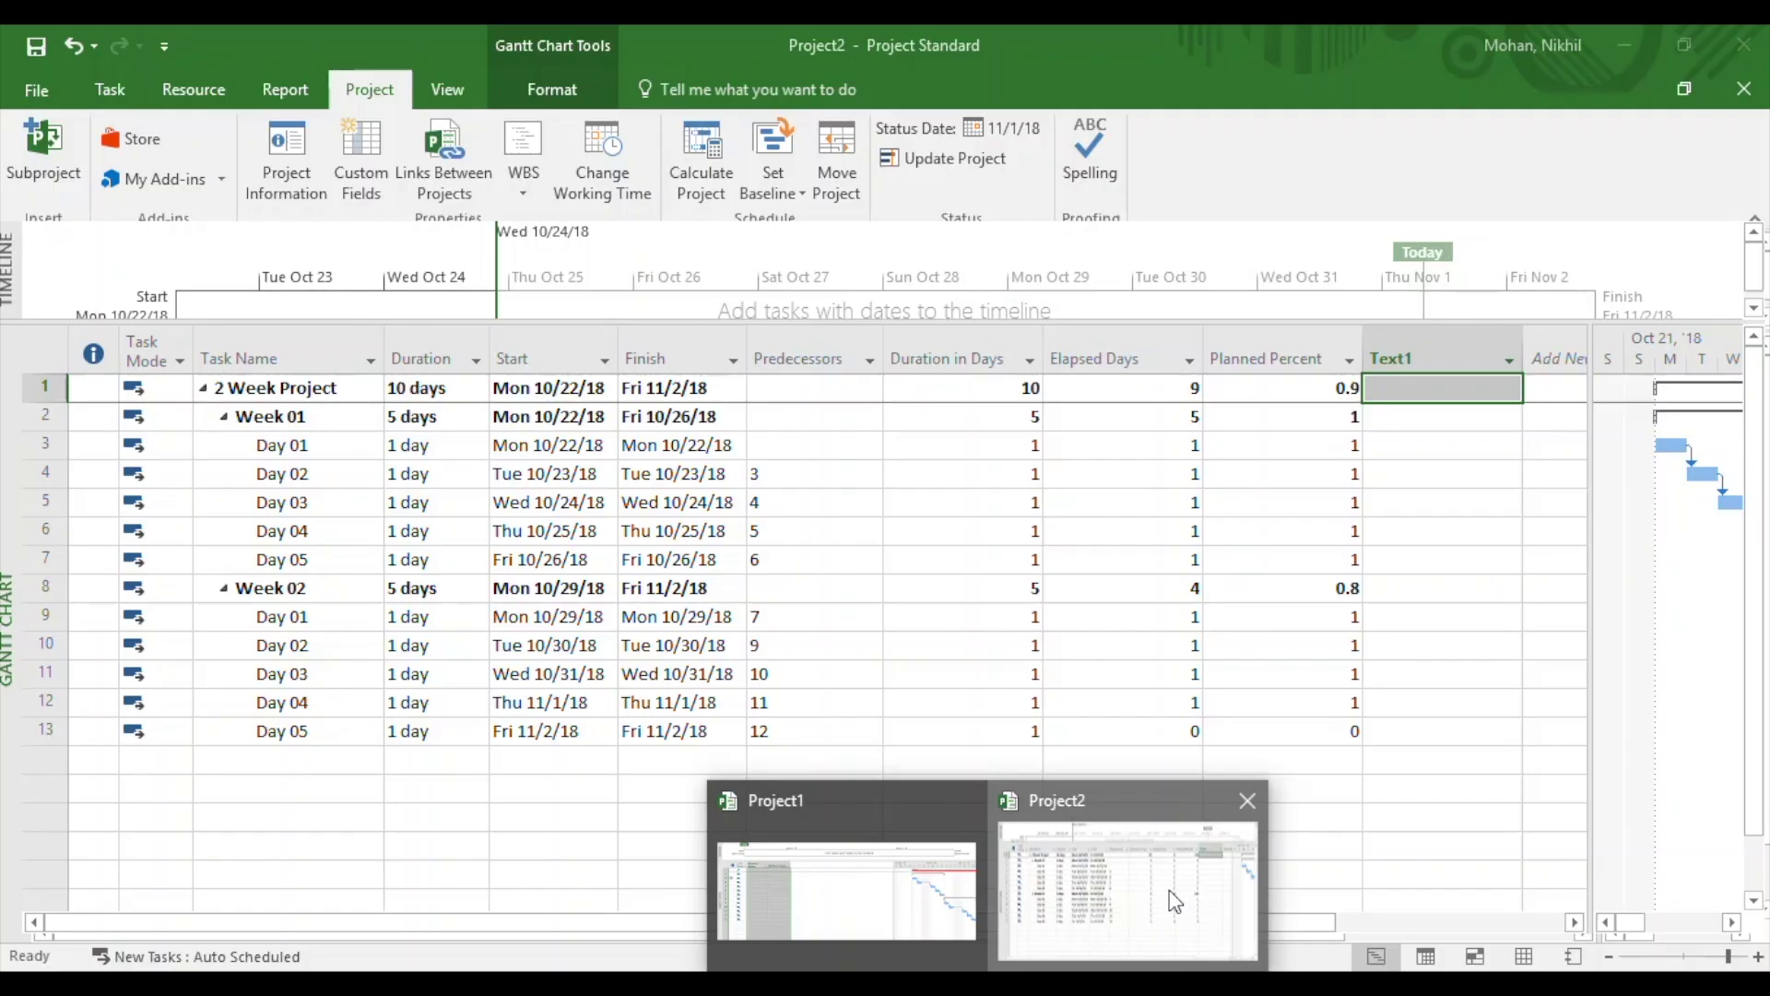
# - Back in Project2 in Microsoft Project, make Text1 a formula field and try the copied formula Format(Number3, “0%”)
pyautogui.click(1153, 899)
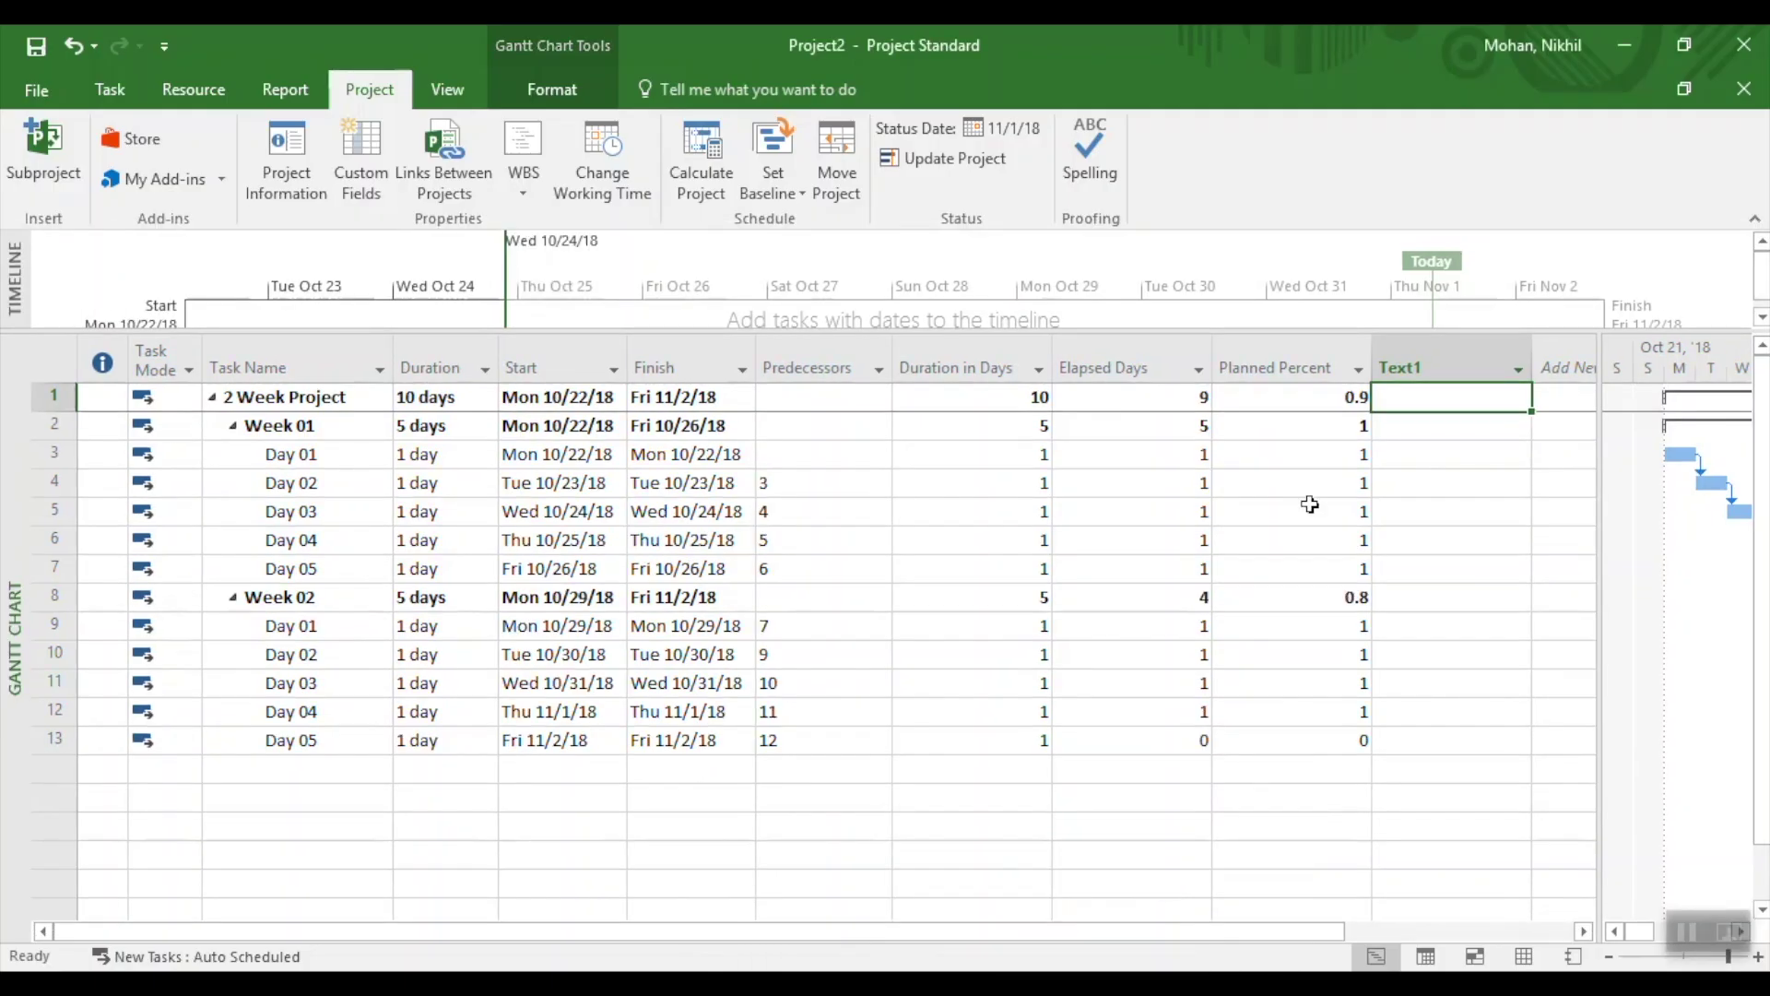
pyautogui.click(1435, 371)
pyautogui.rightClick(1435, 372)
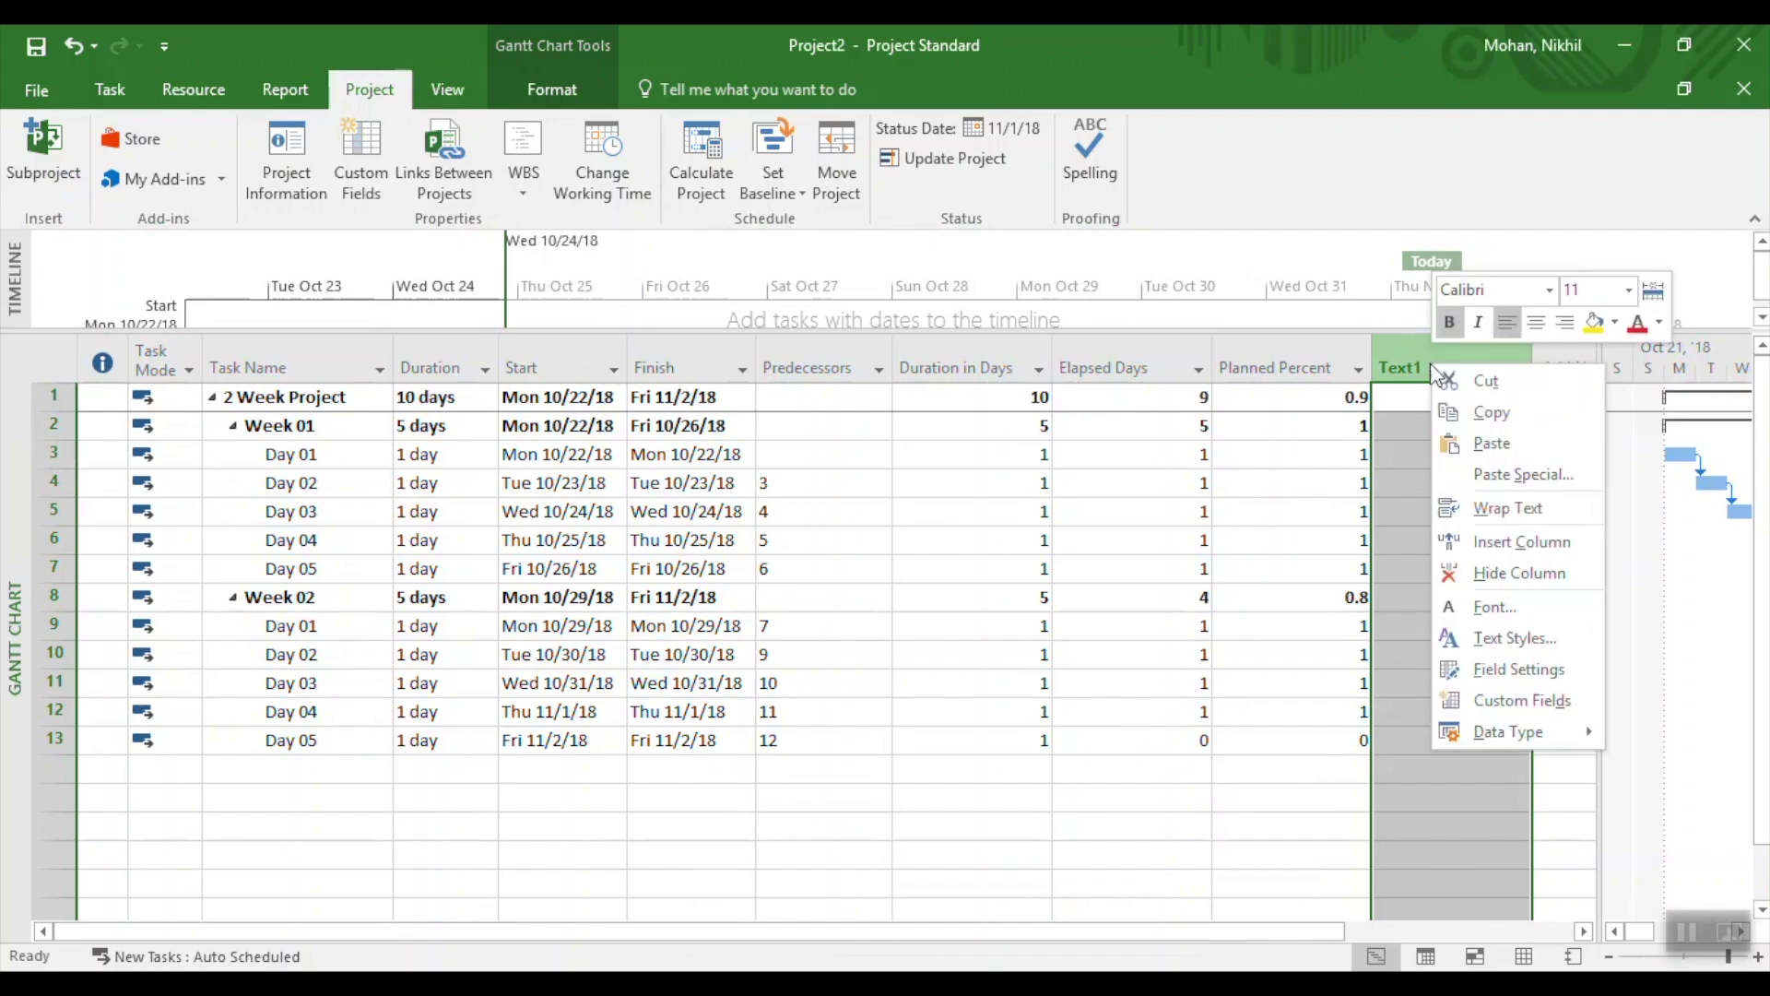
pyautogui.click(1494, 710)
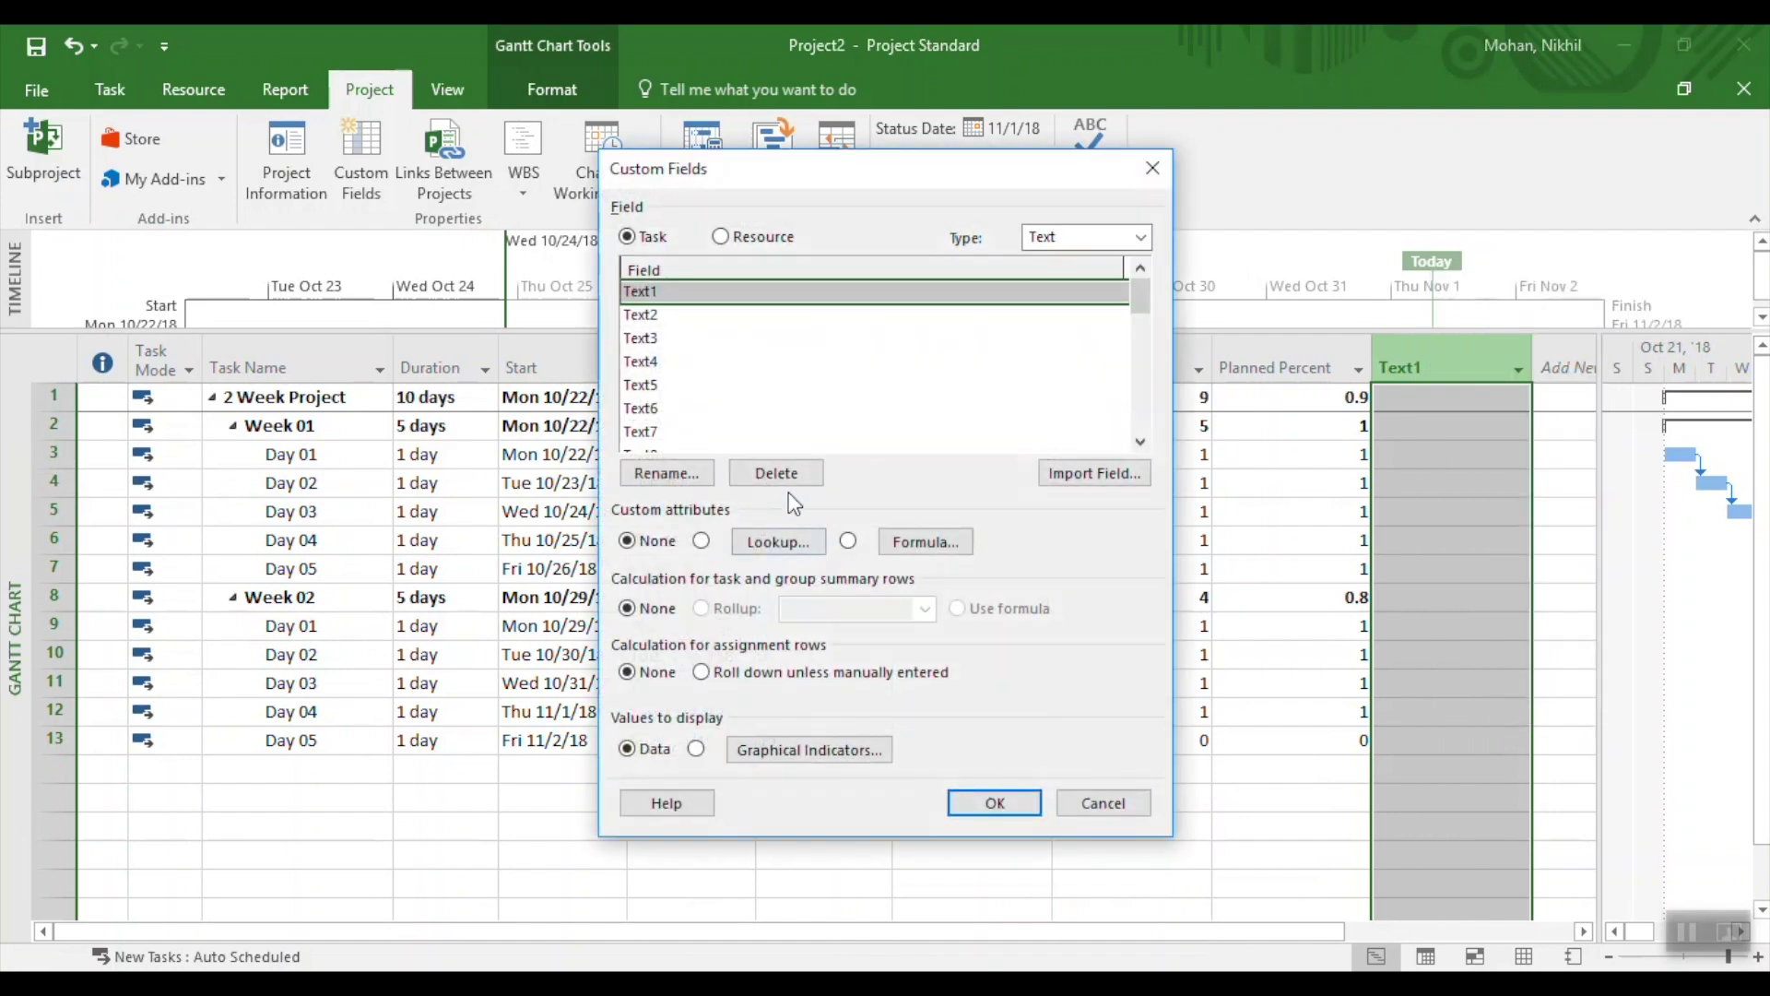
pyautogui.click(849, 542)
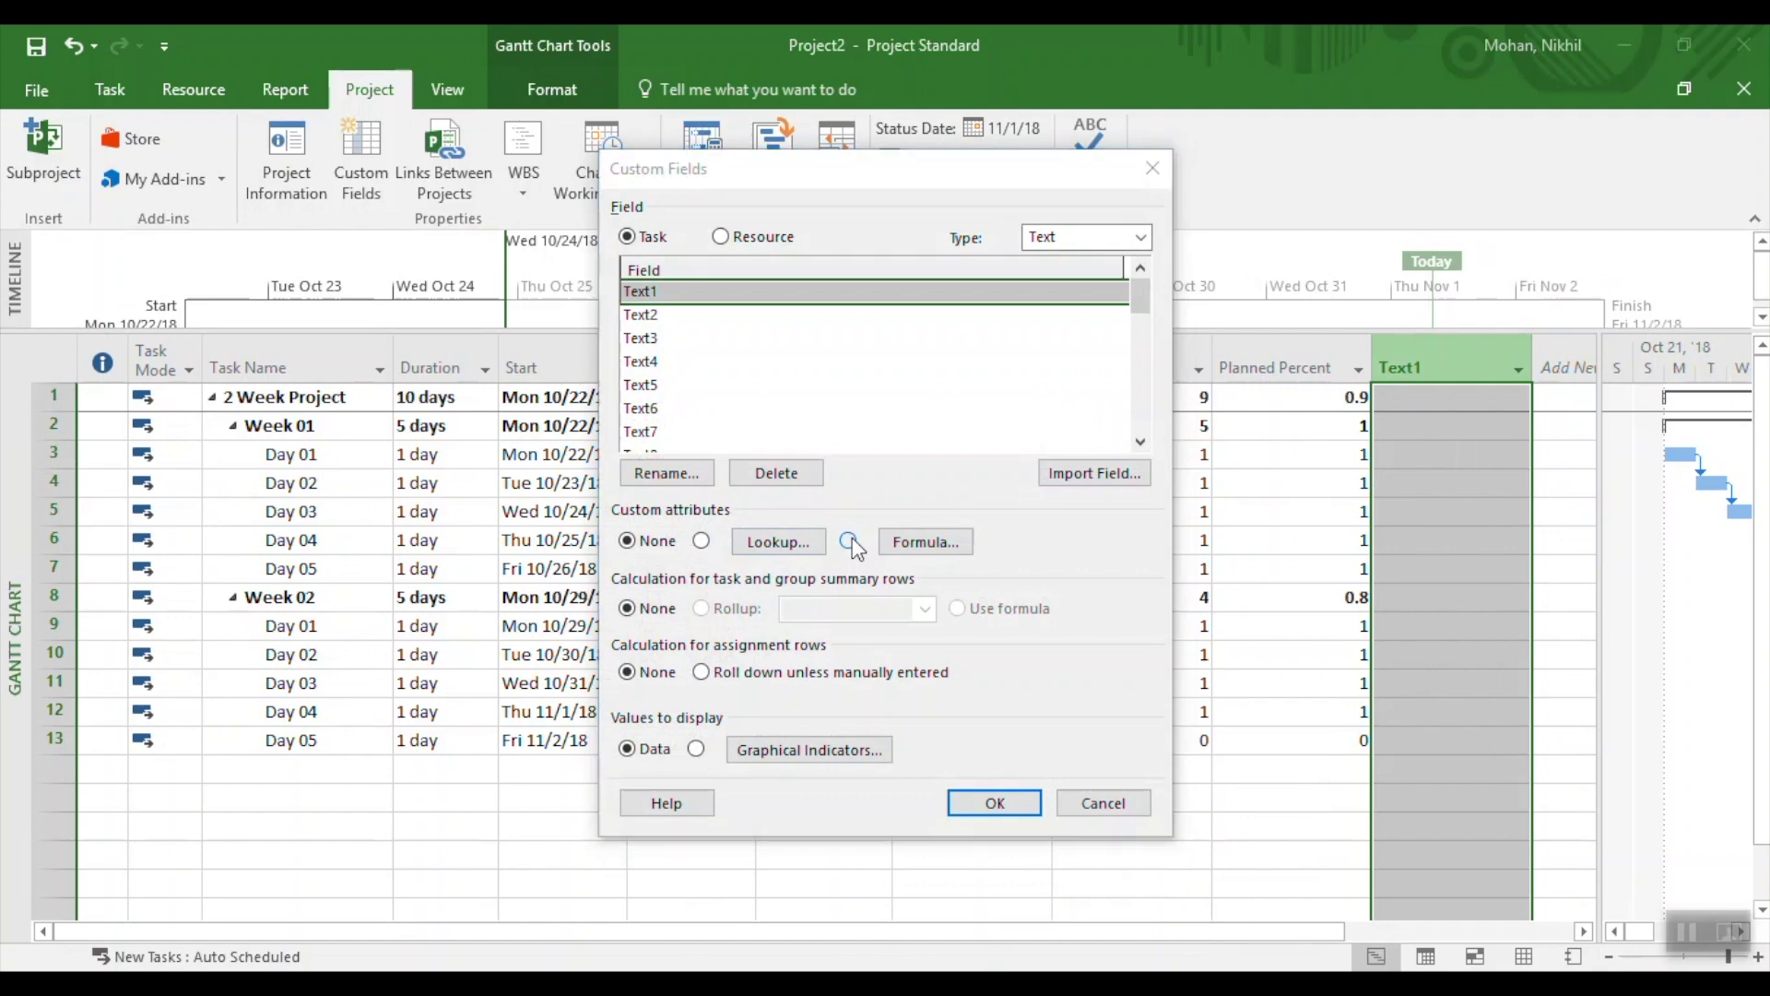
pyautogui.click(860, 590)
pyautogui.click(932, 542)
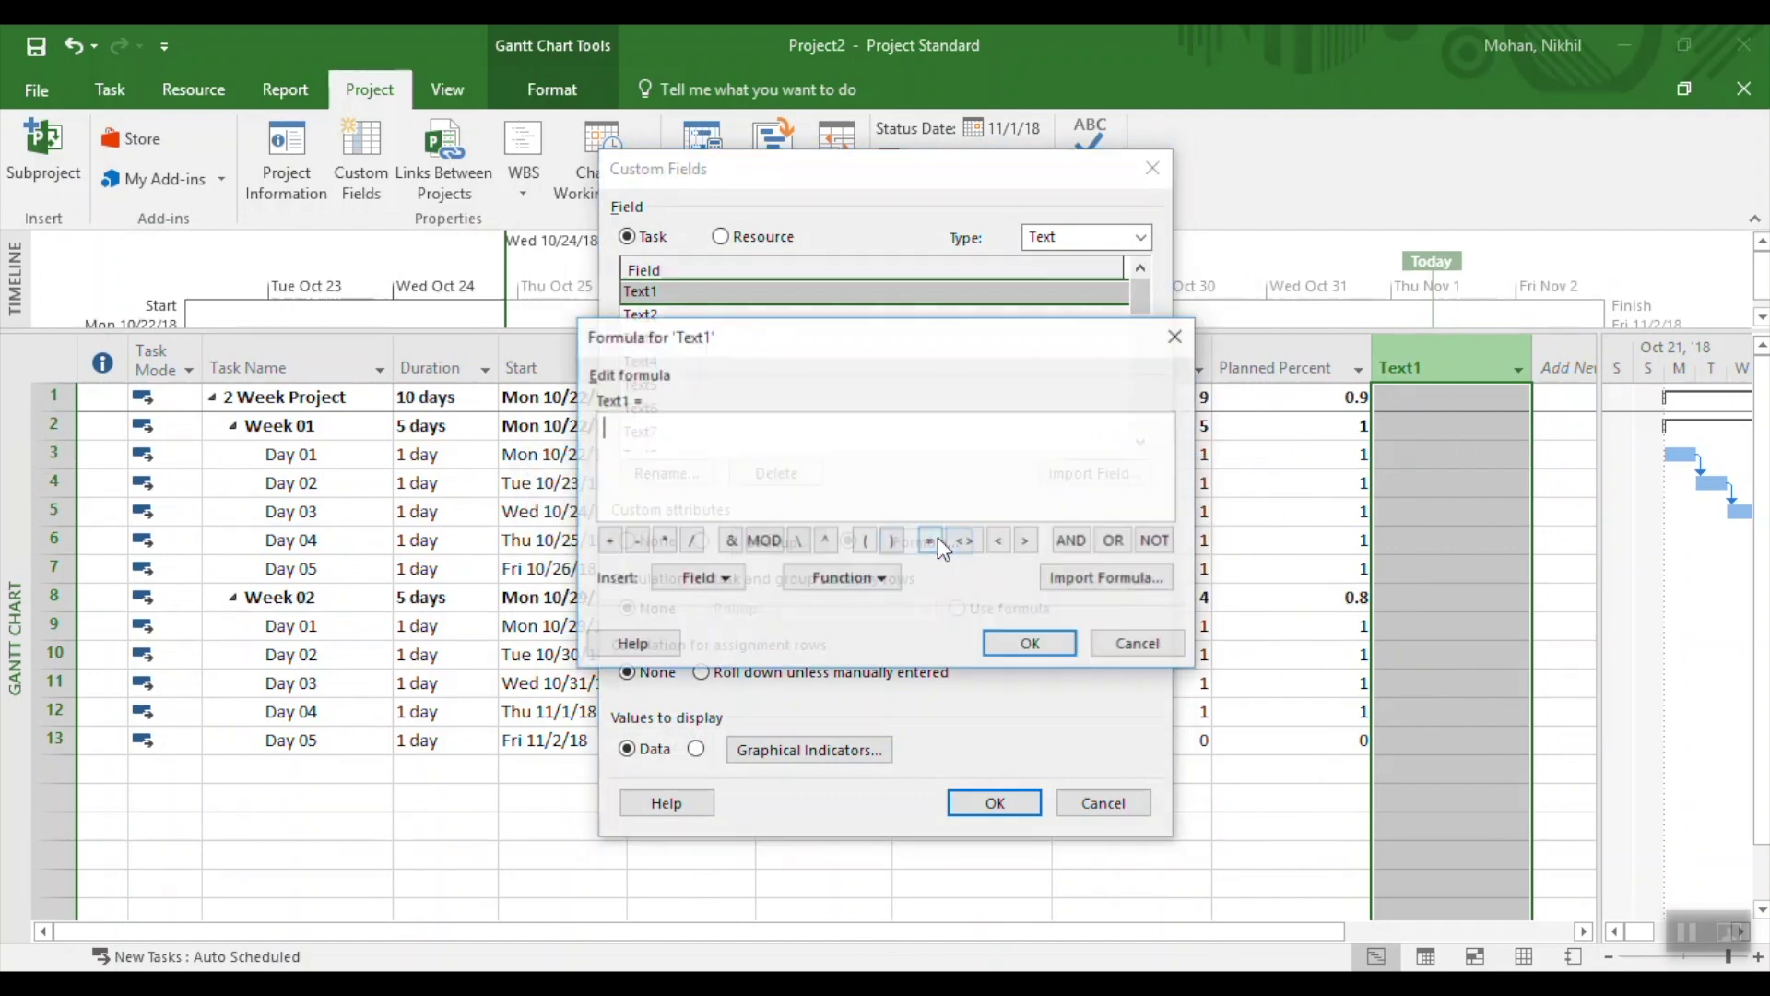
pyautogui.hotkey('ctrl', 'v')
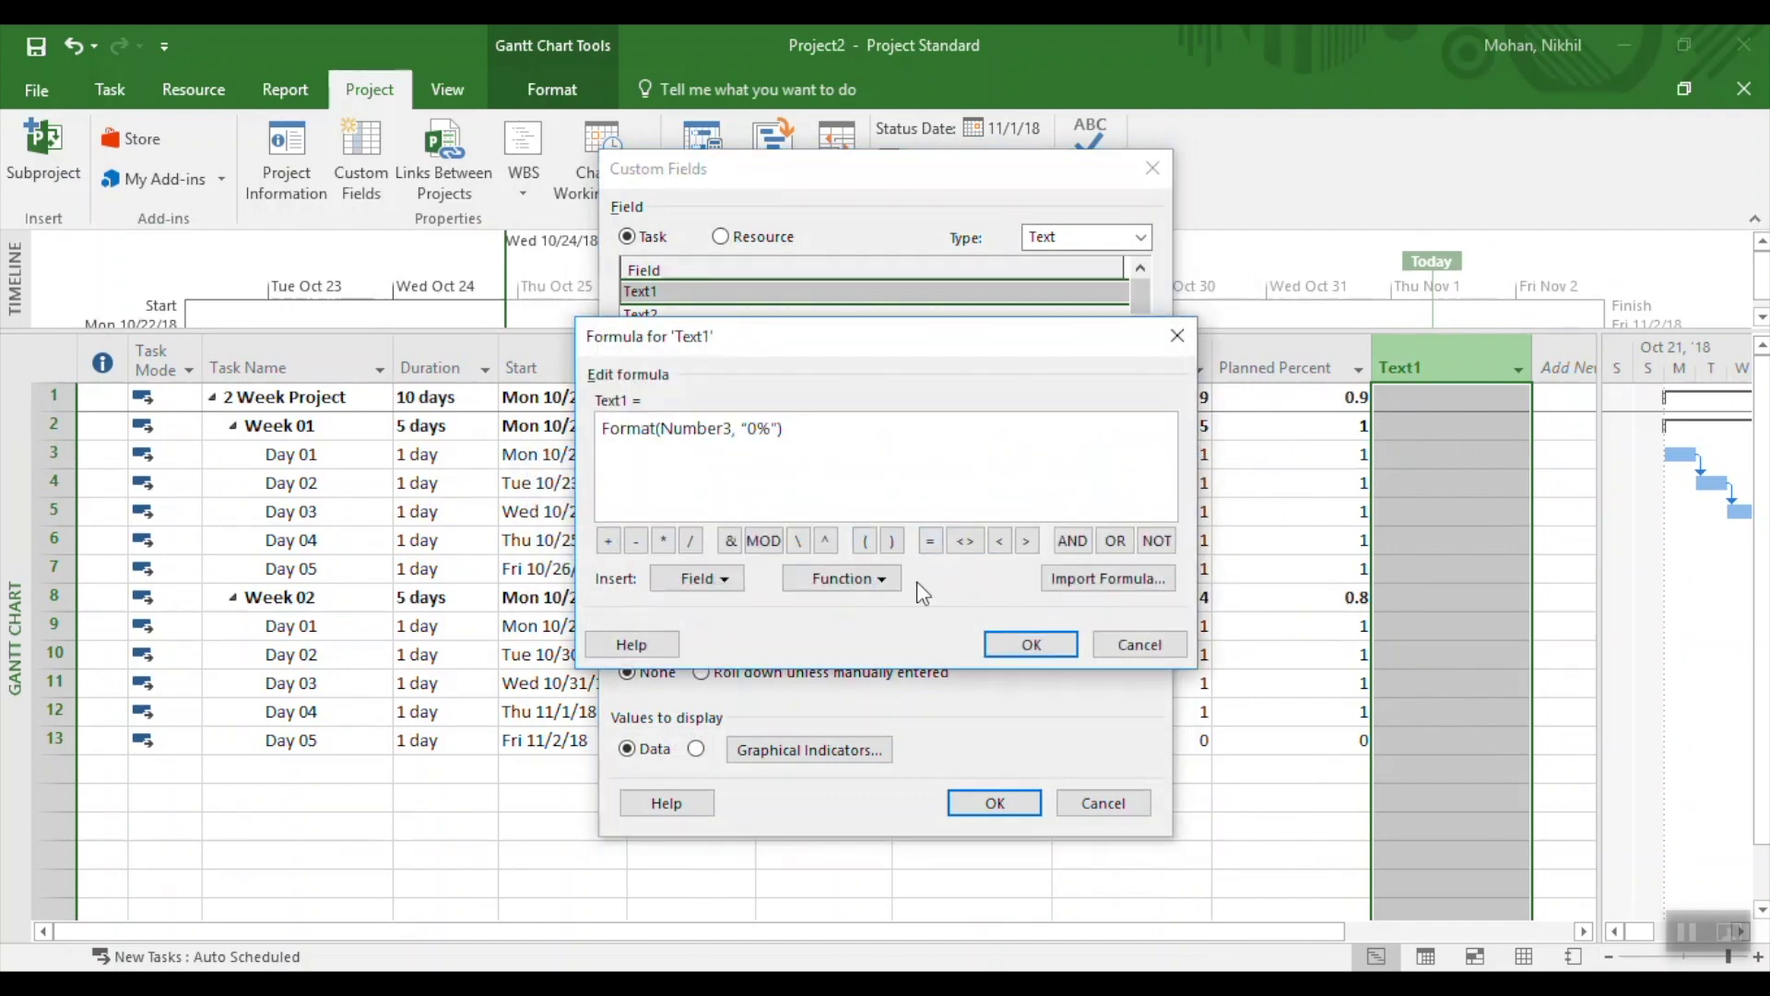
pyautogui.click(1029, 644)
pyautogui.click(841, 604)
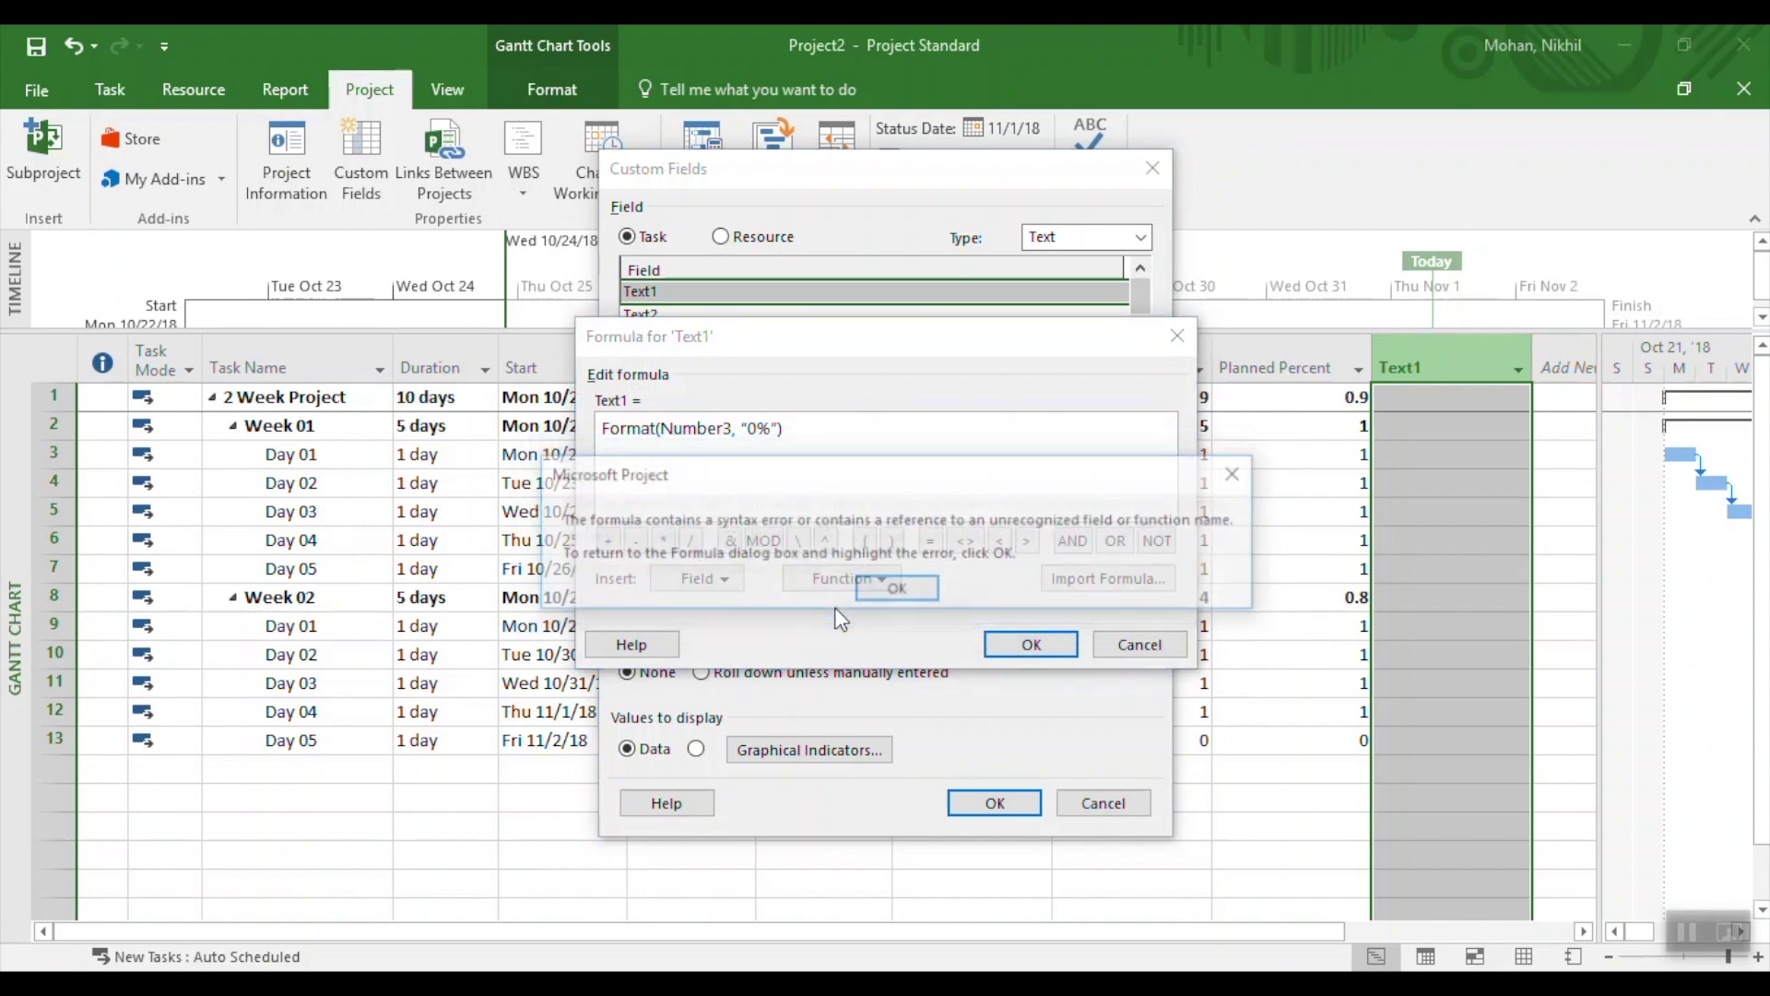
pyautogui.click(896, 588)
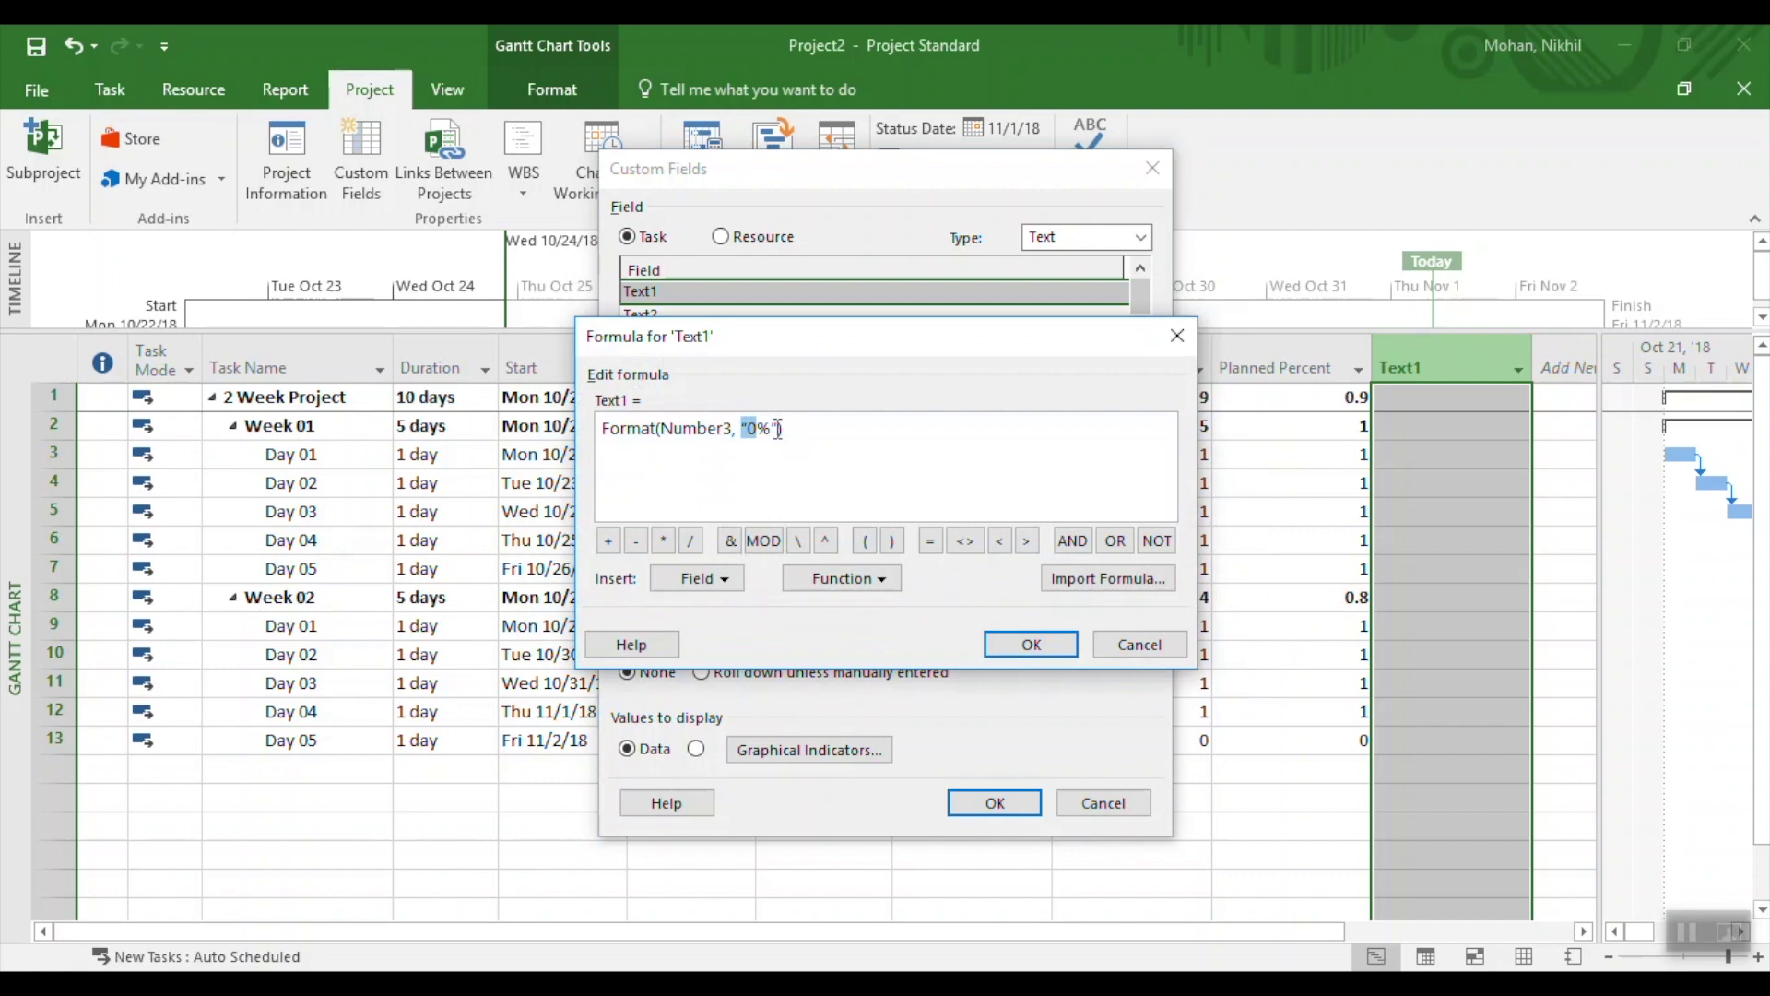
# - Retype the formula's format argument as "0%" with straight quotes, accept it, and use the formula for task and group summary rows
pyautogui.moveTo(777, 430); pyautogui.dragTo(742, 430)
pyautogui.press('BackSpace')
pyautogui.write('"0%')
pyautogui.click(1030, 643)
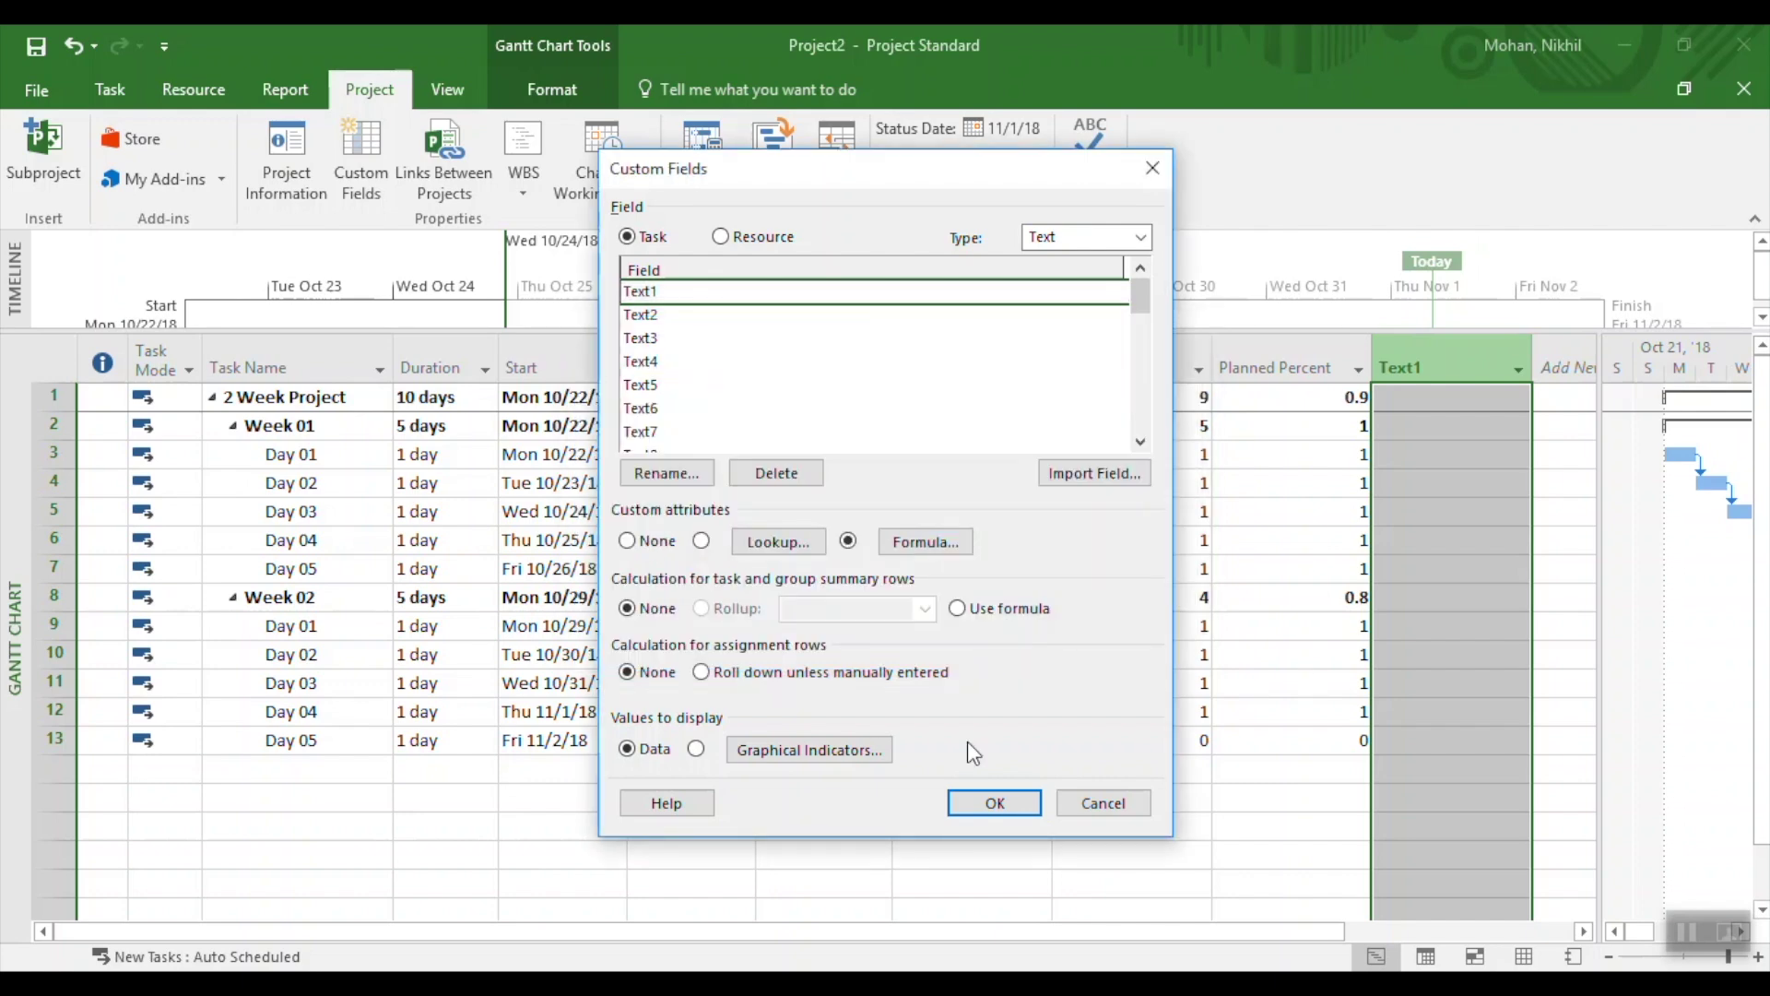
pyautogui.click(958, 609)
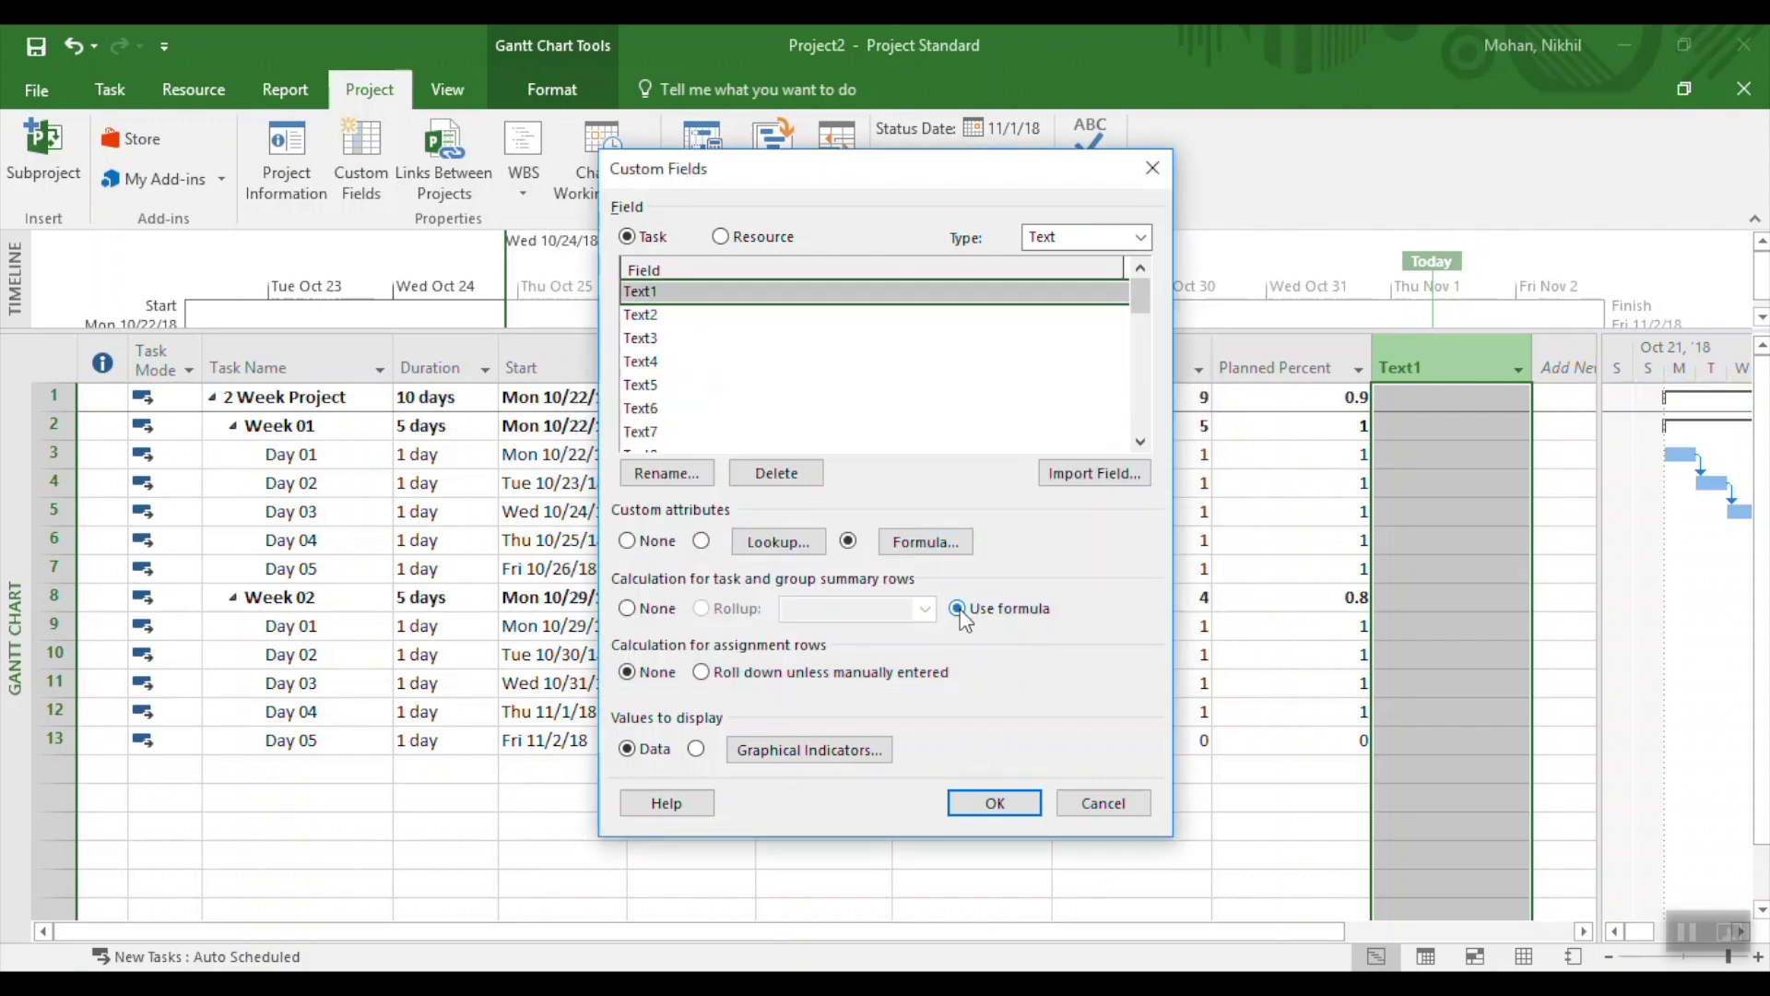
pyautogui.click(994, 802)
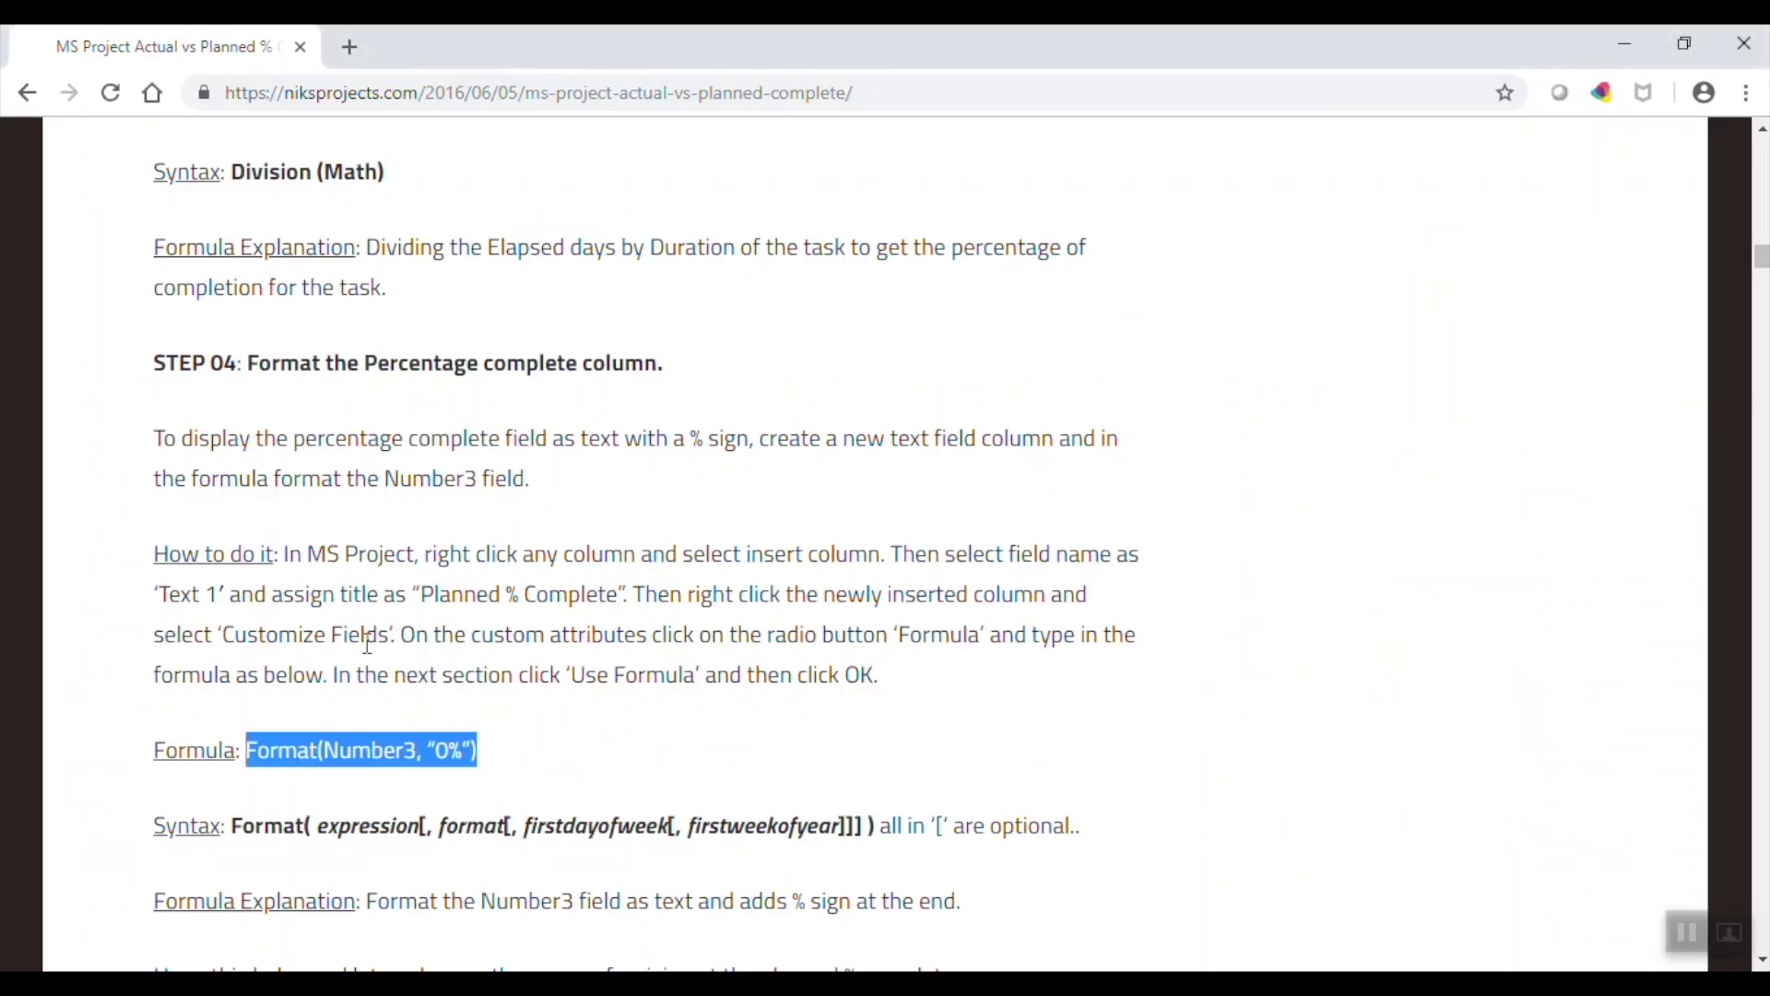
# - Switch to the article in the browser and copy the column title "Planned % Complete" from the STEP 04 instructions
pyautogui.moveTo(422, 595); pyautogui.dragTo(616, 604)
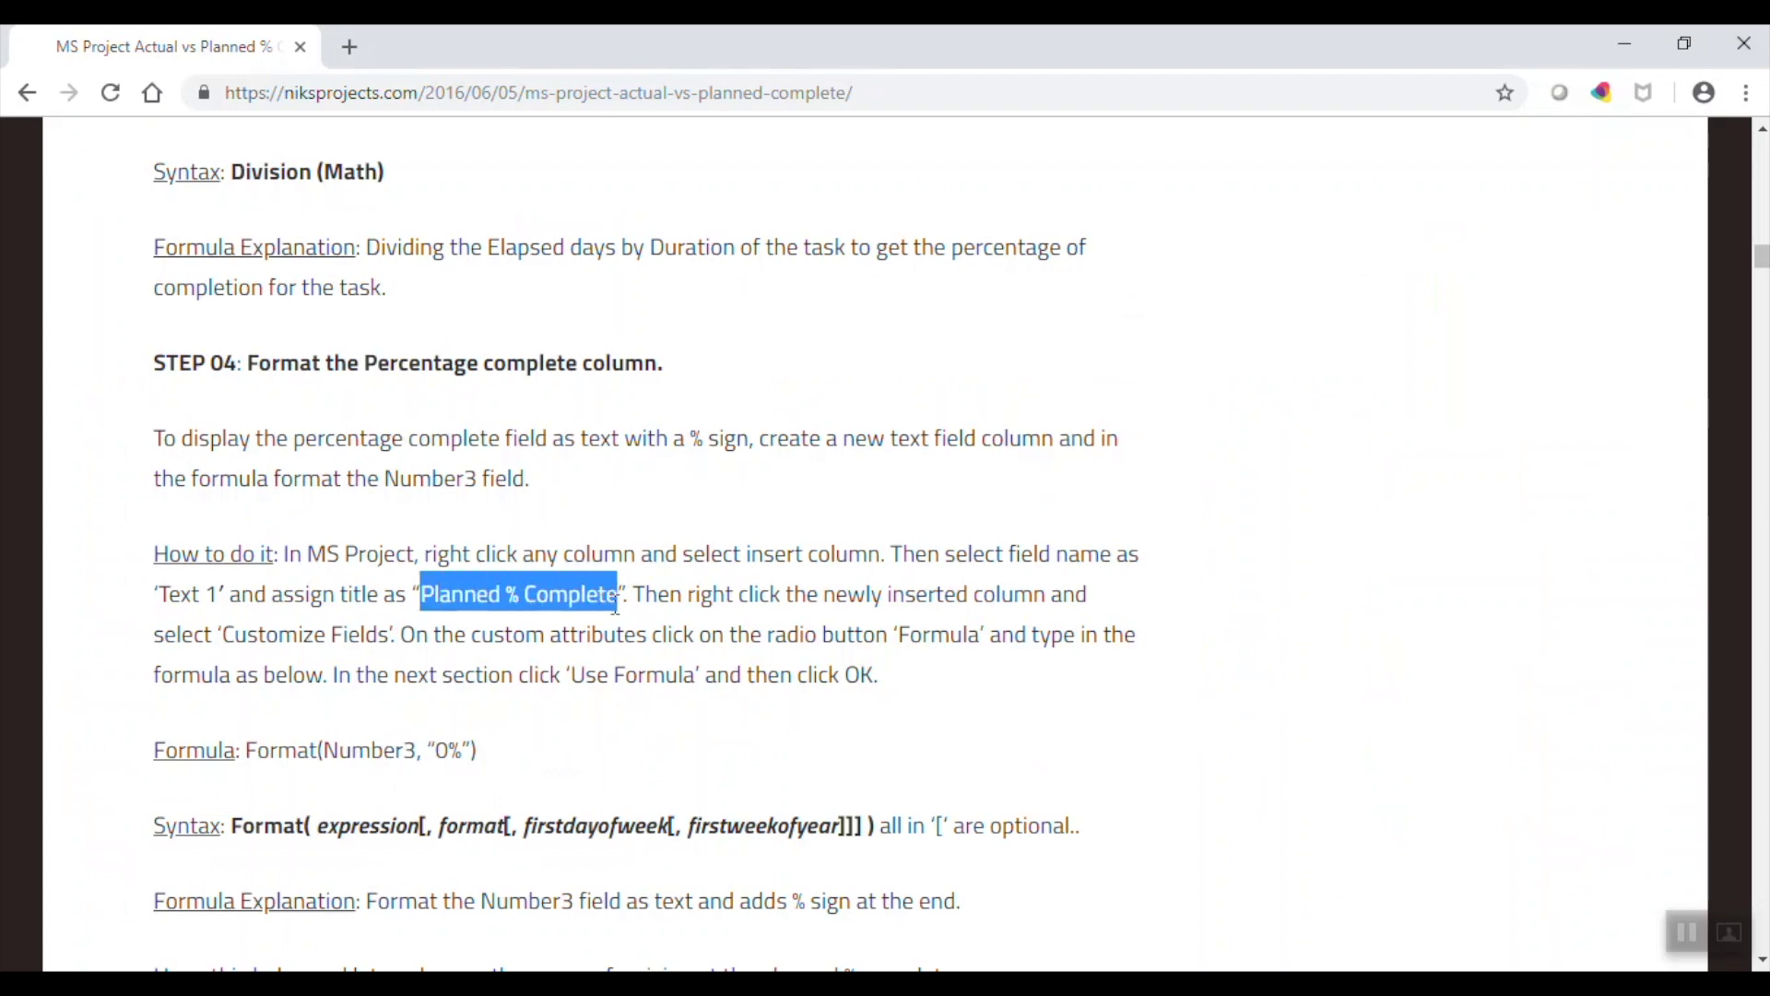
pyautogui.rightClick(599, 597)
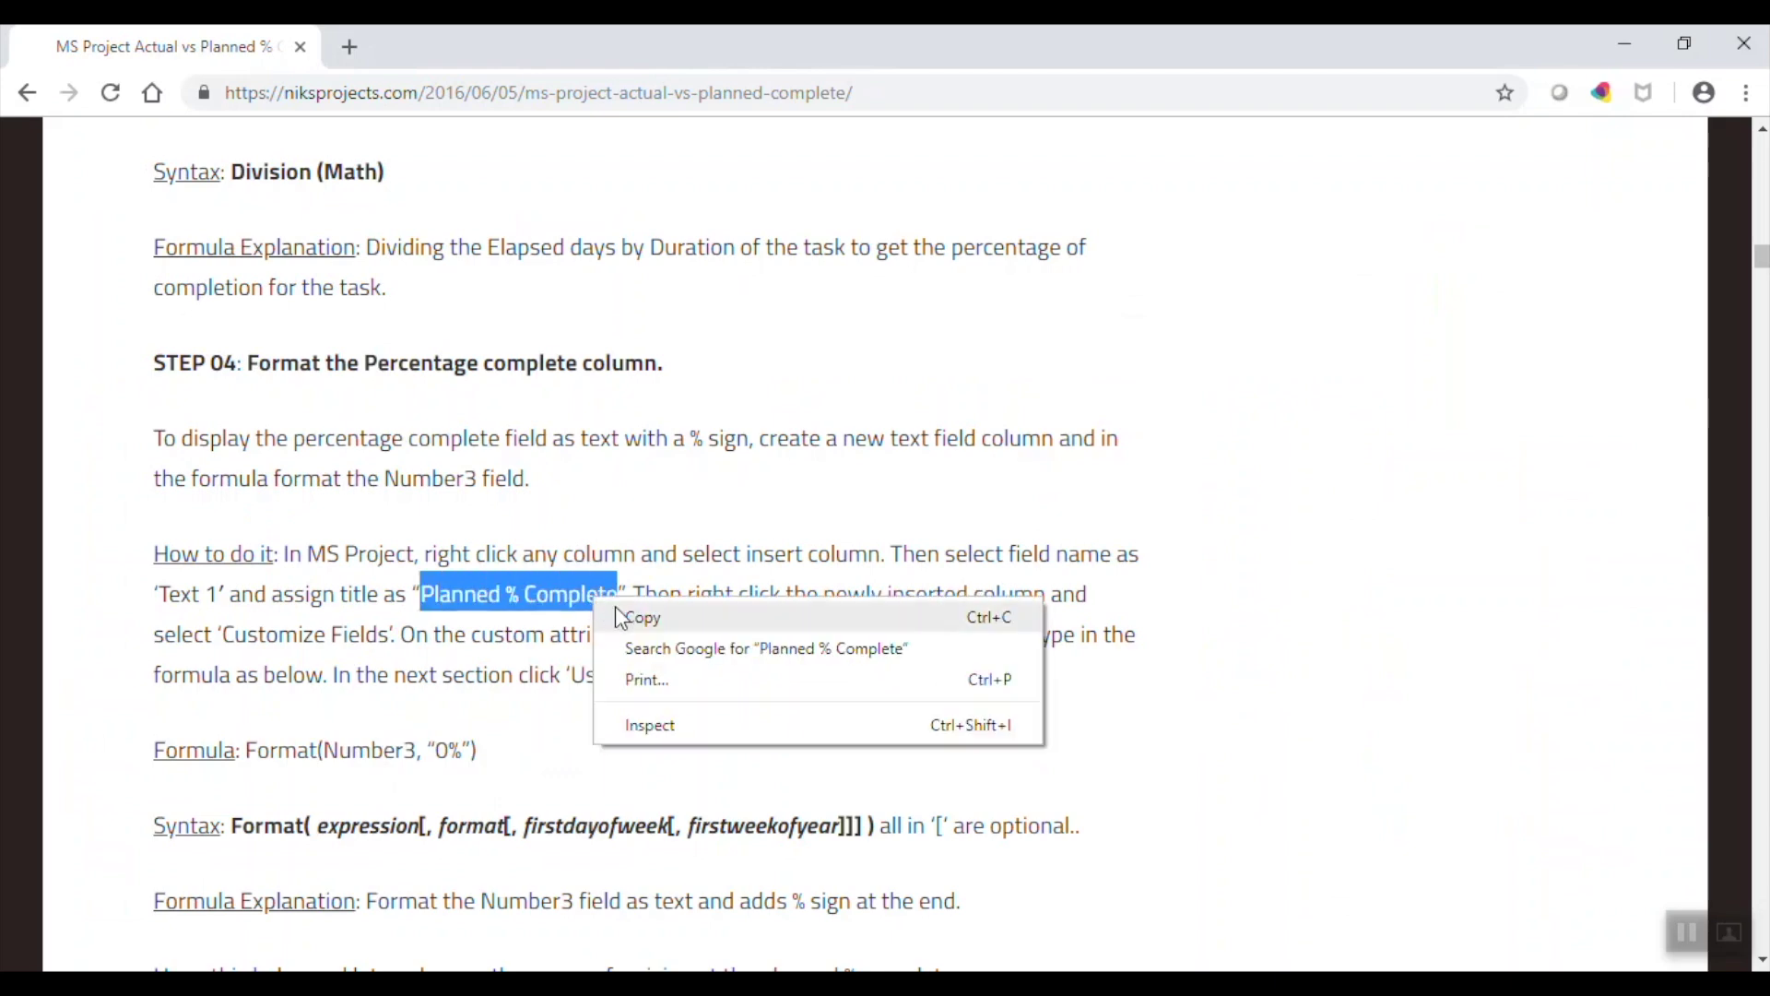
pyautogui.click(620, 614)
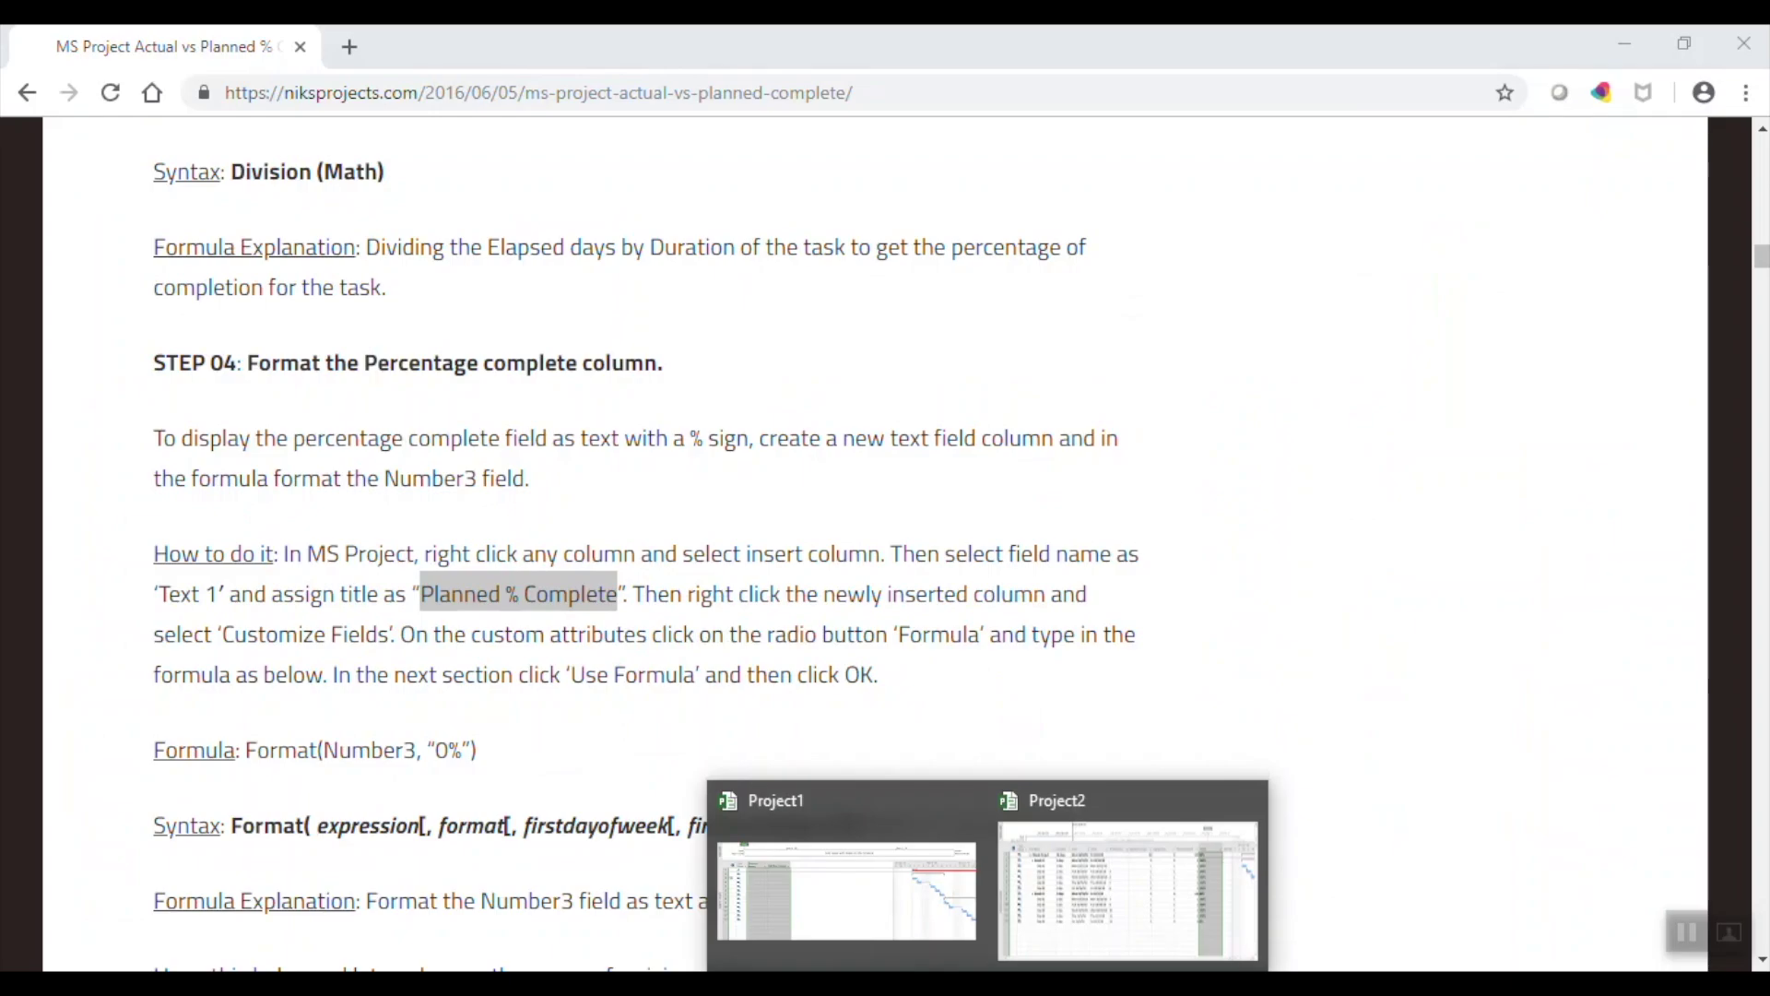
# - Back in Project2 in Microsoft Project, rename the Text1 custom field to "Planned % Complete"
pyautogui.click(1111, 932)
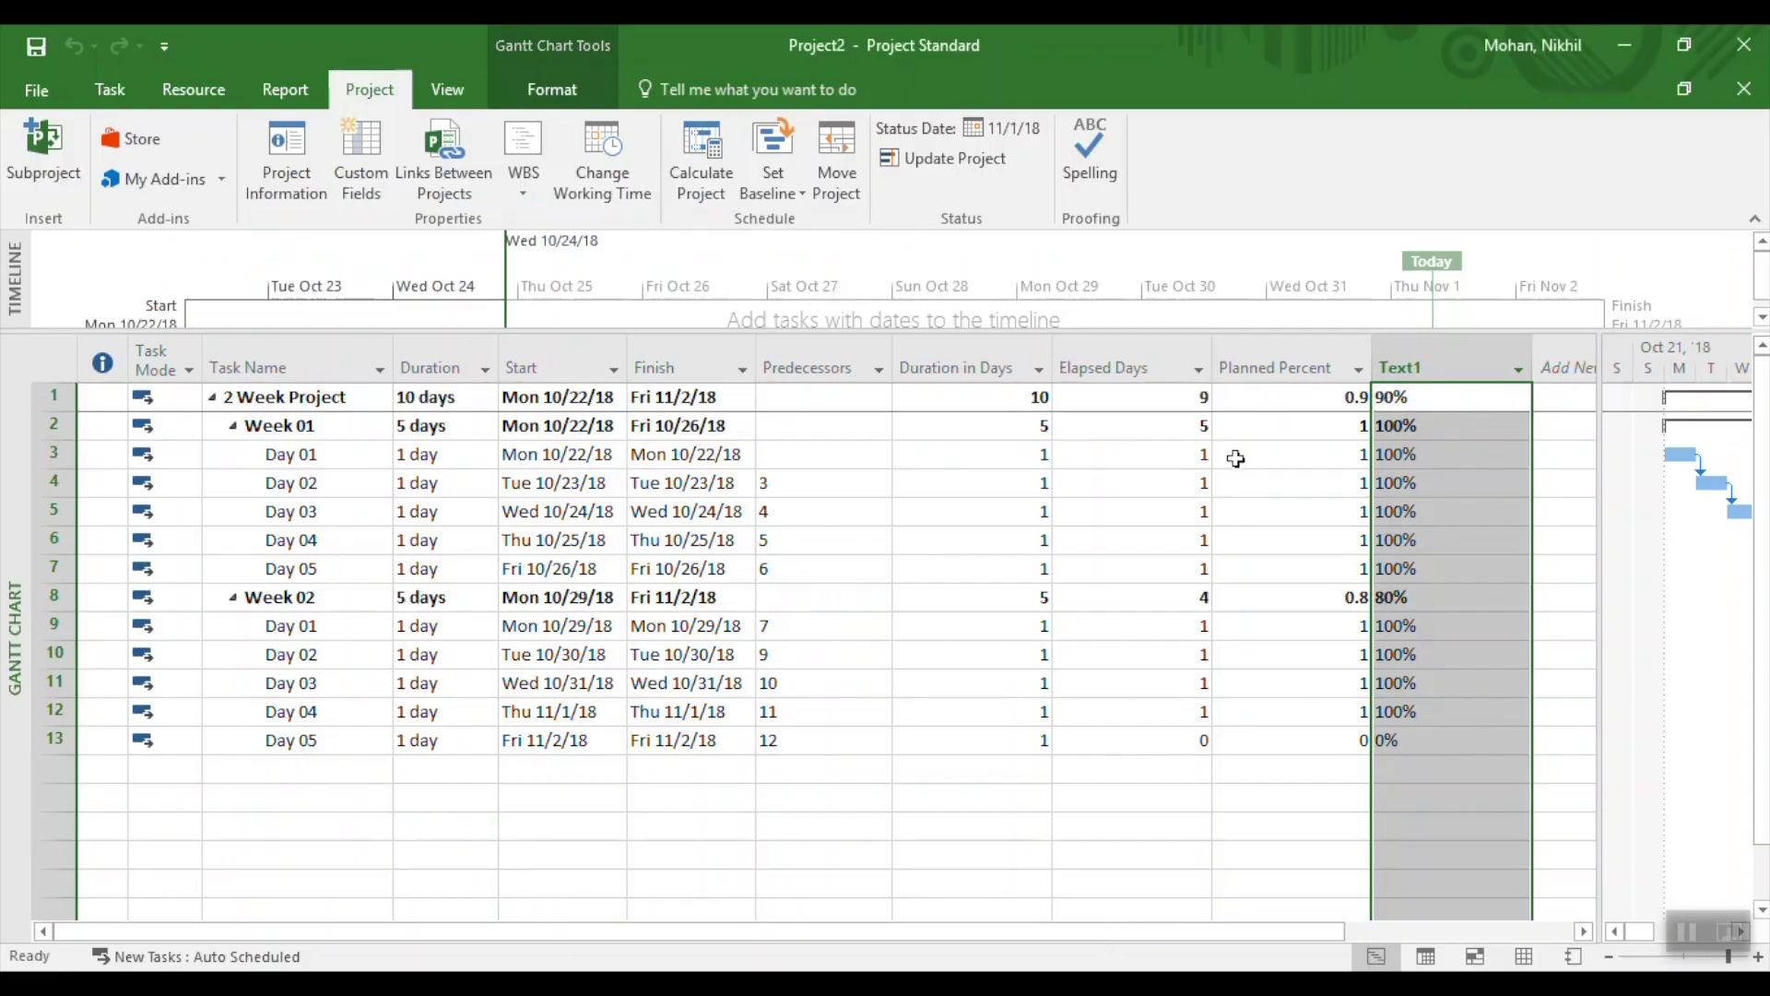
pyautogui.rightClick(1397, 364)
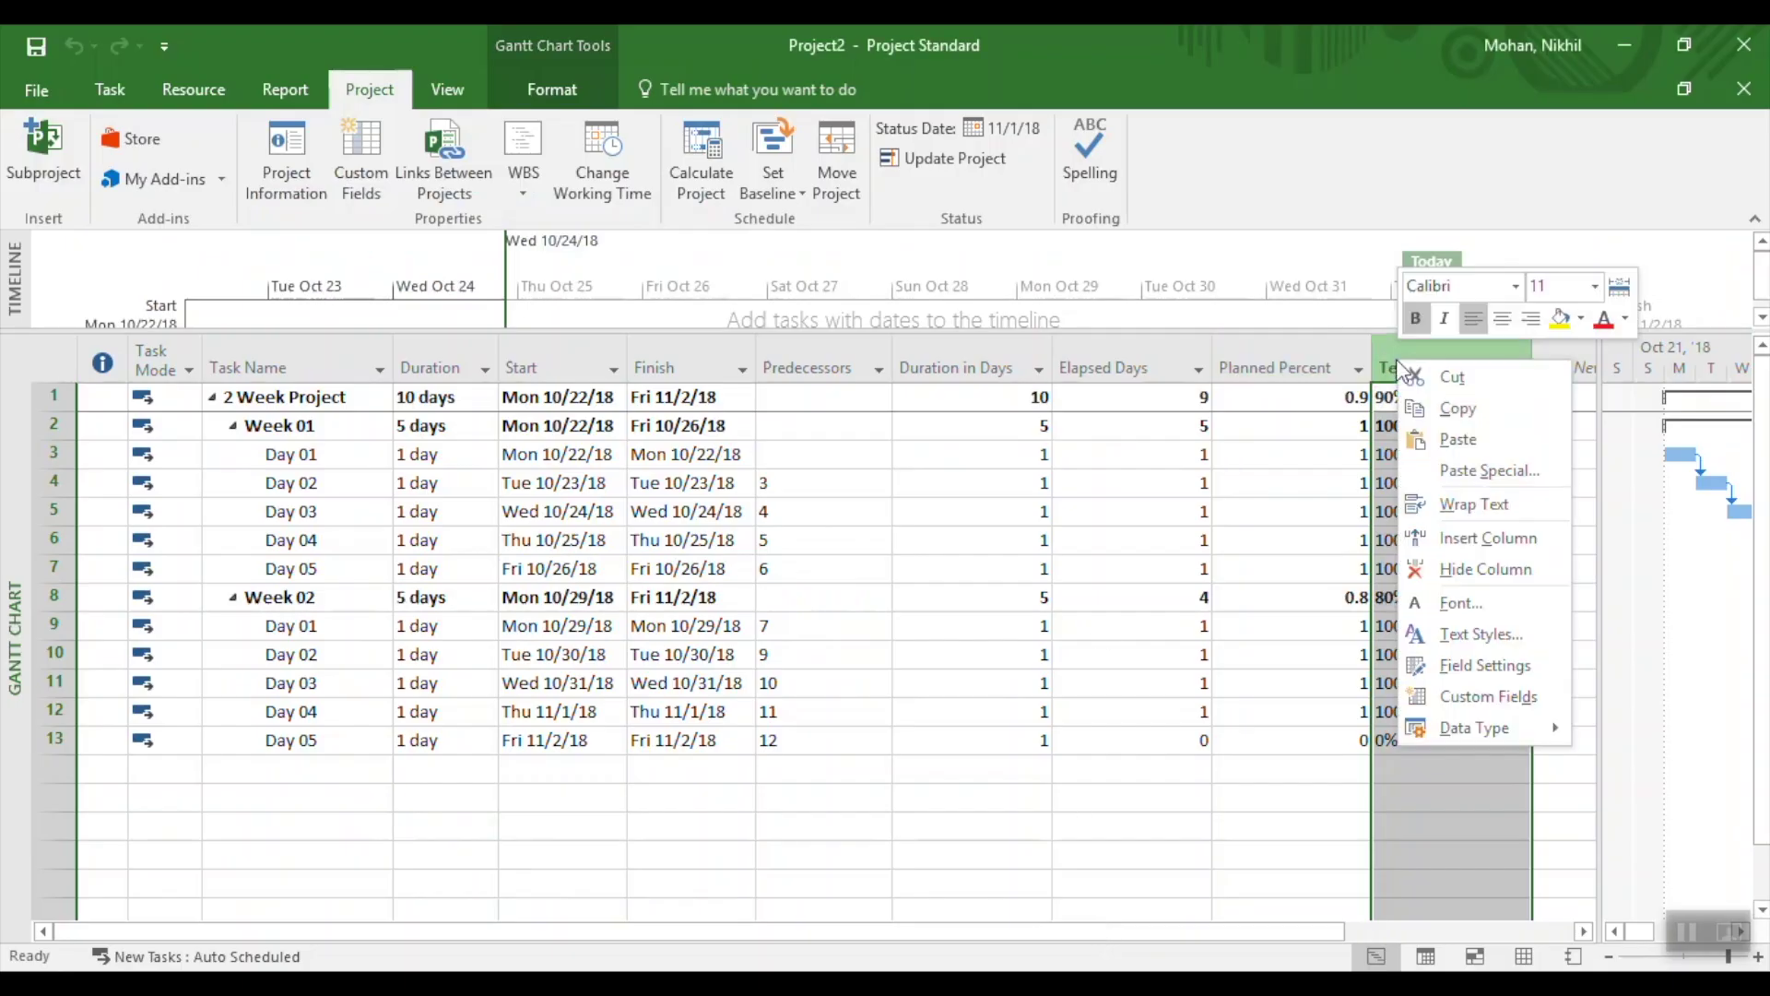
pyautogui.click(1434, 698)
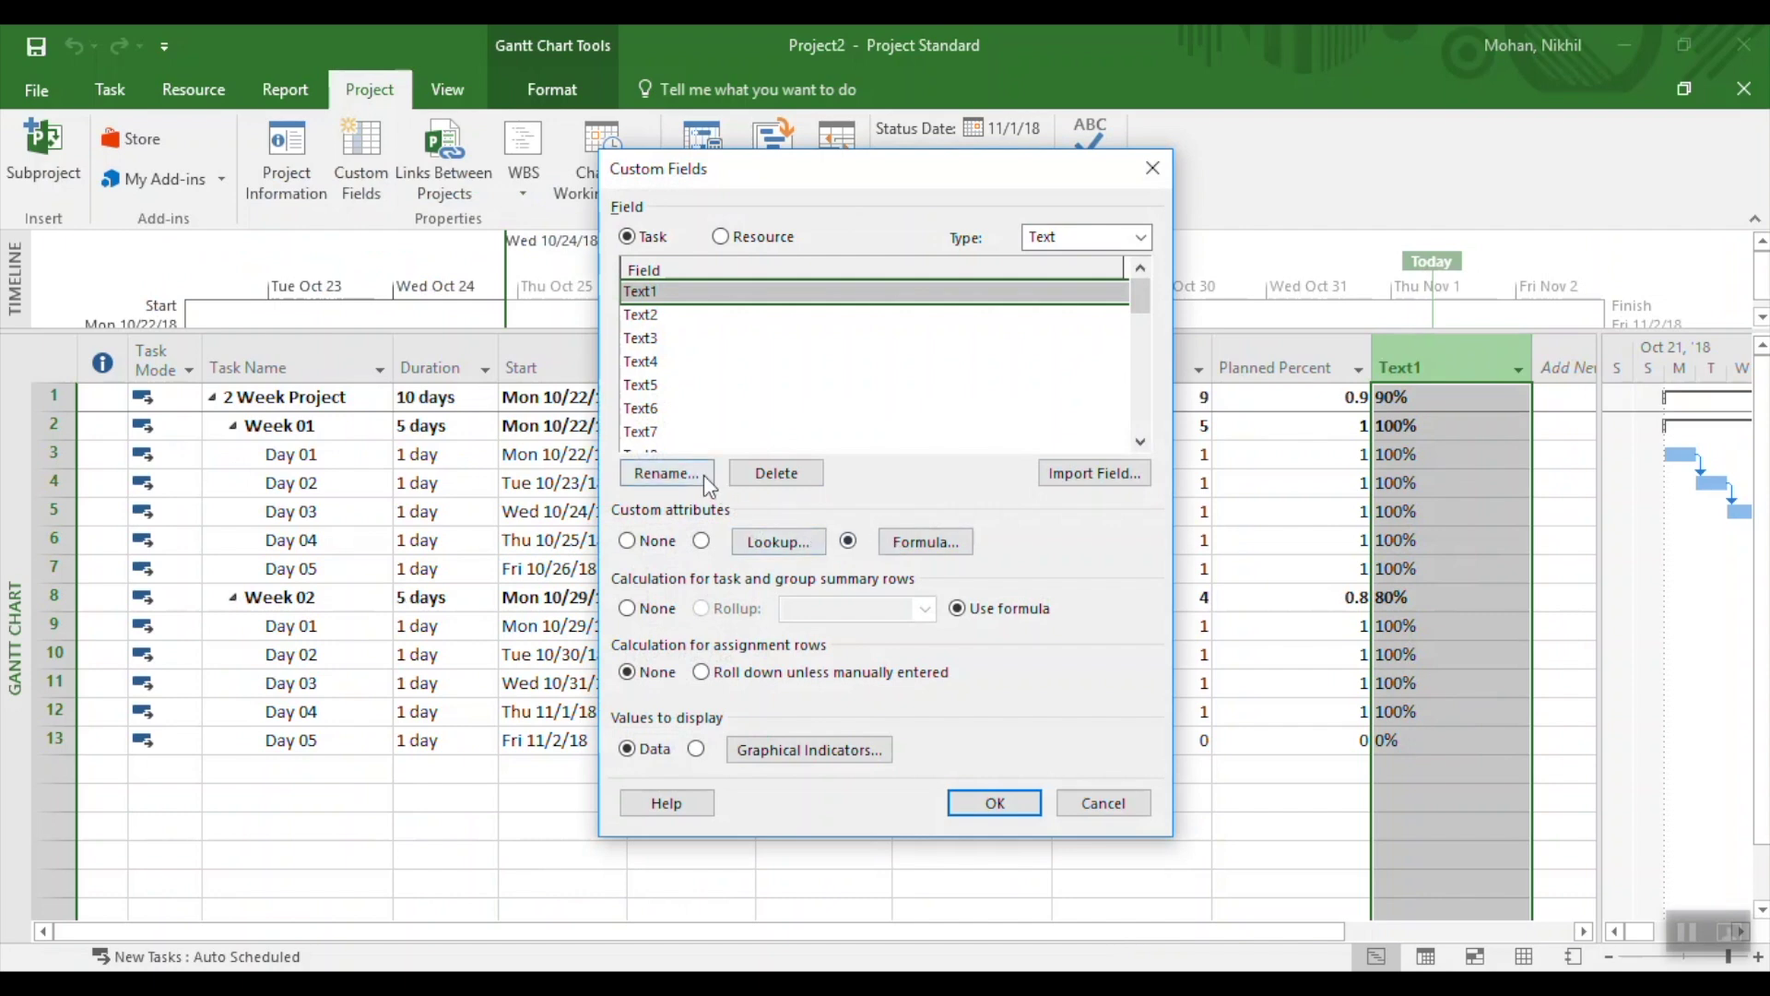
pyautogui.click(693, 475)
pyautogui.hotkey('ctrl', 'v')
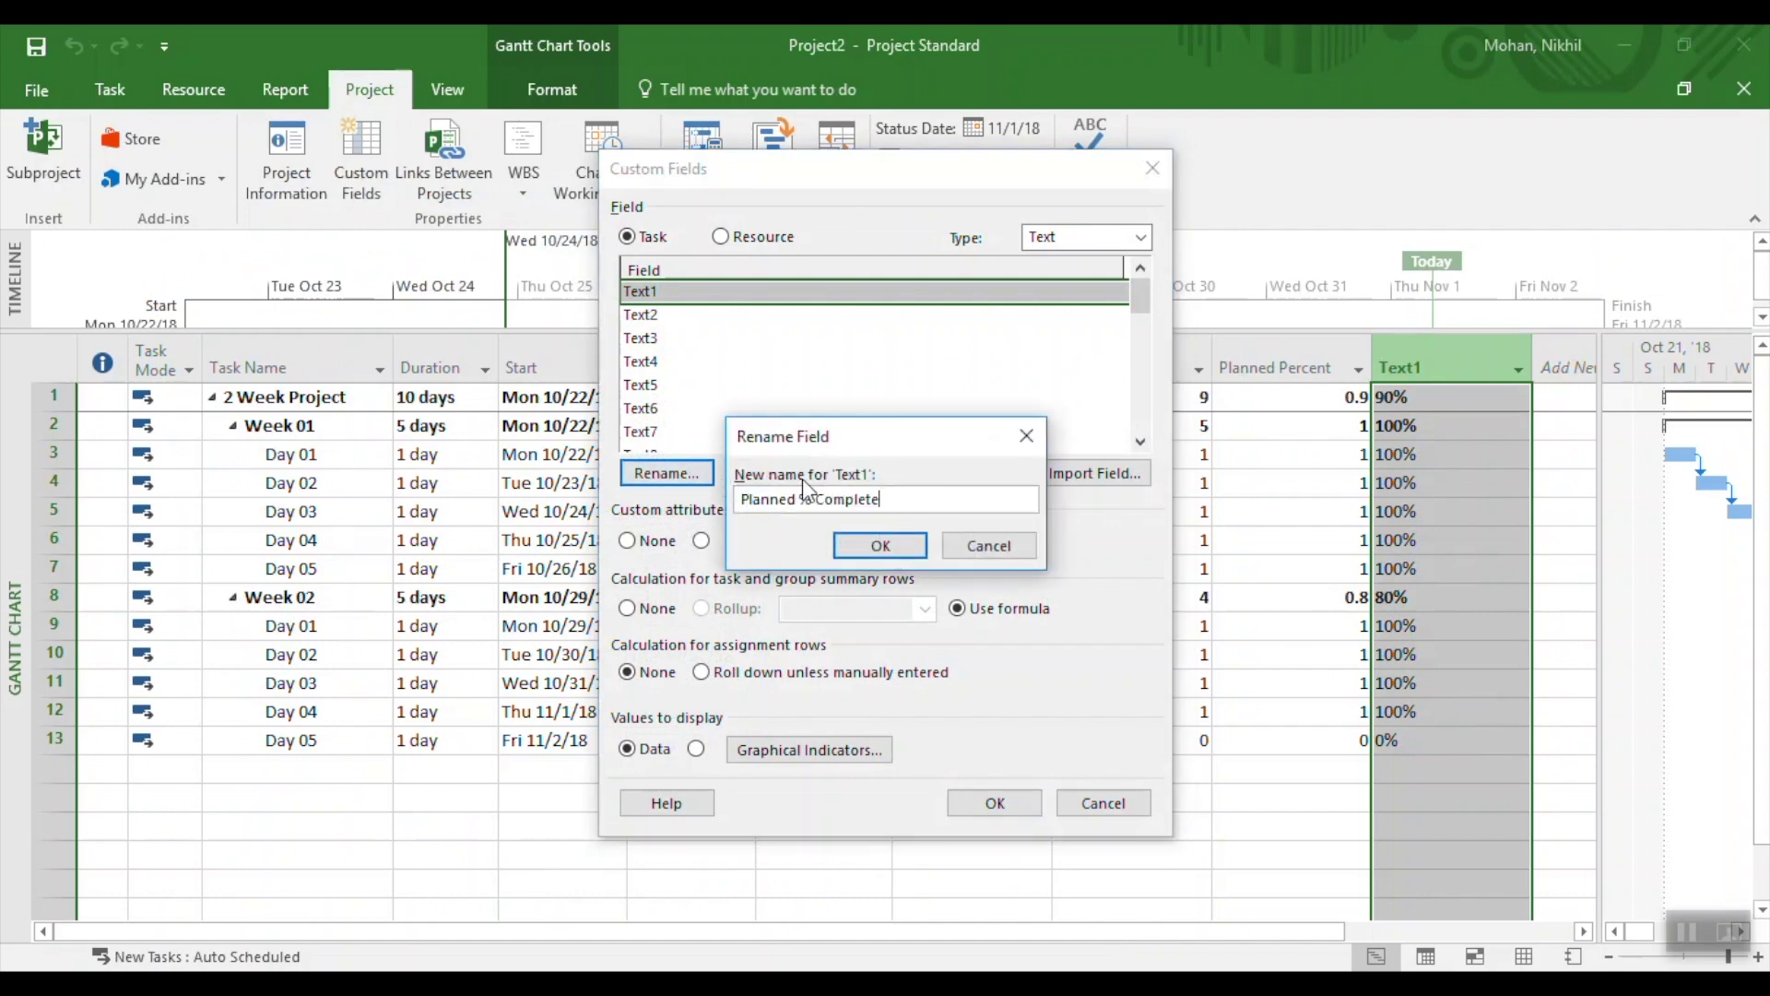
pyautogui.click(877, 546)
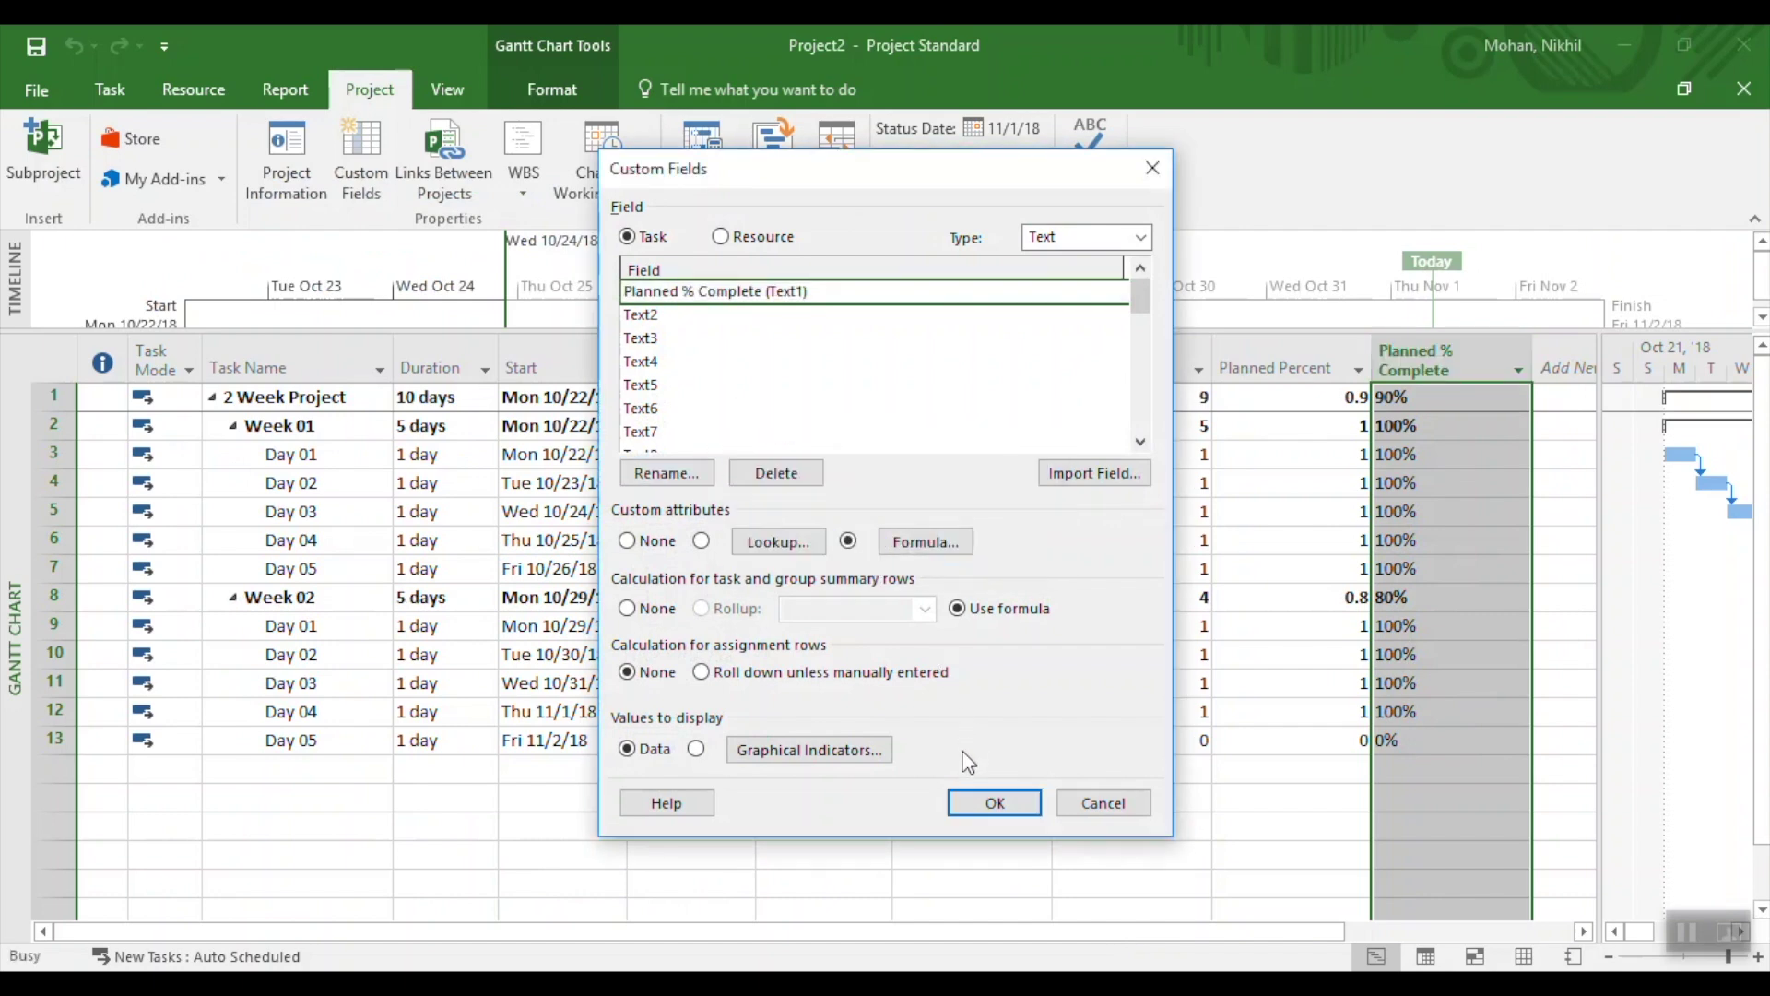
pyautogui.click(994, 803)
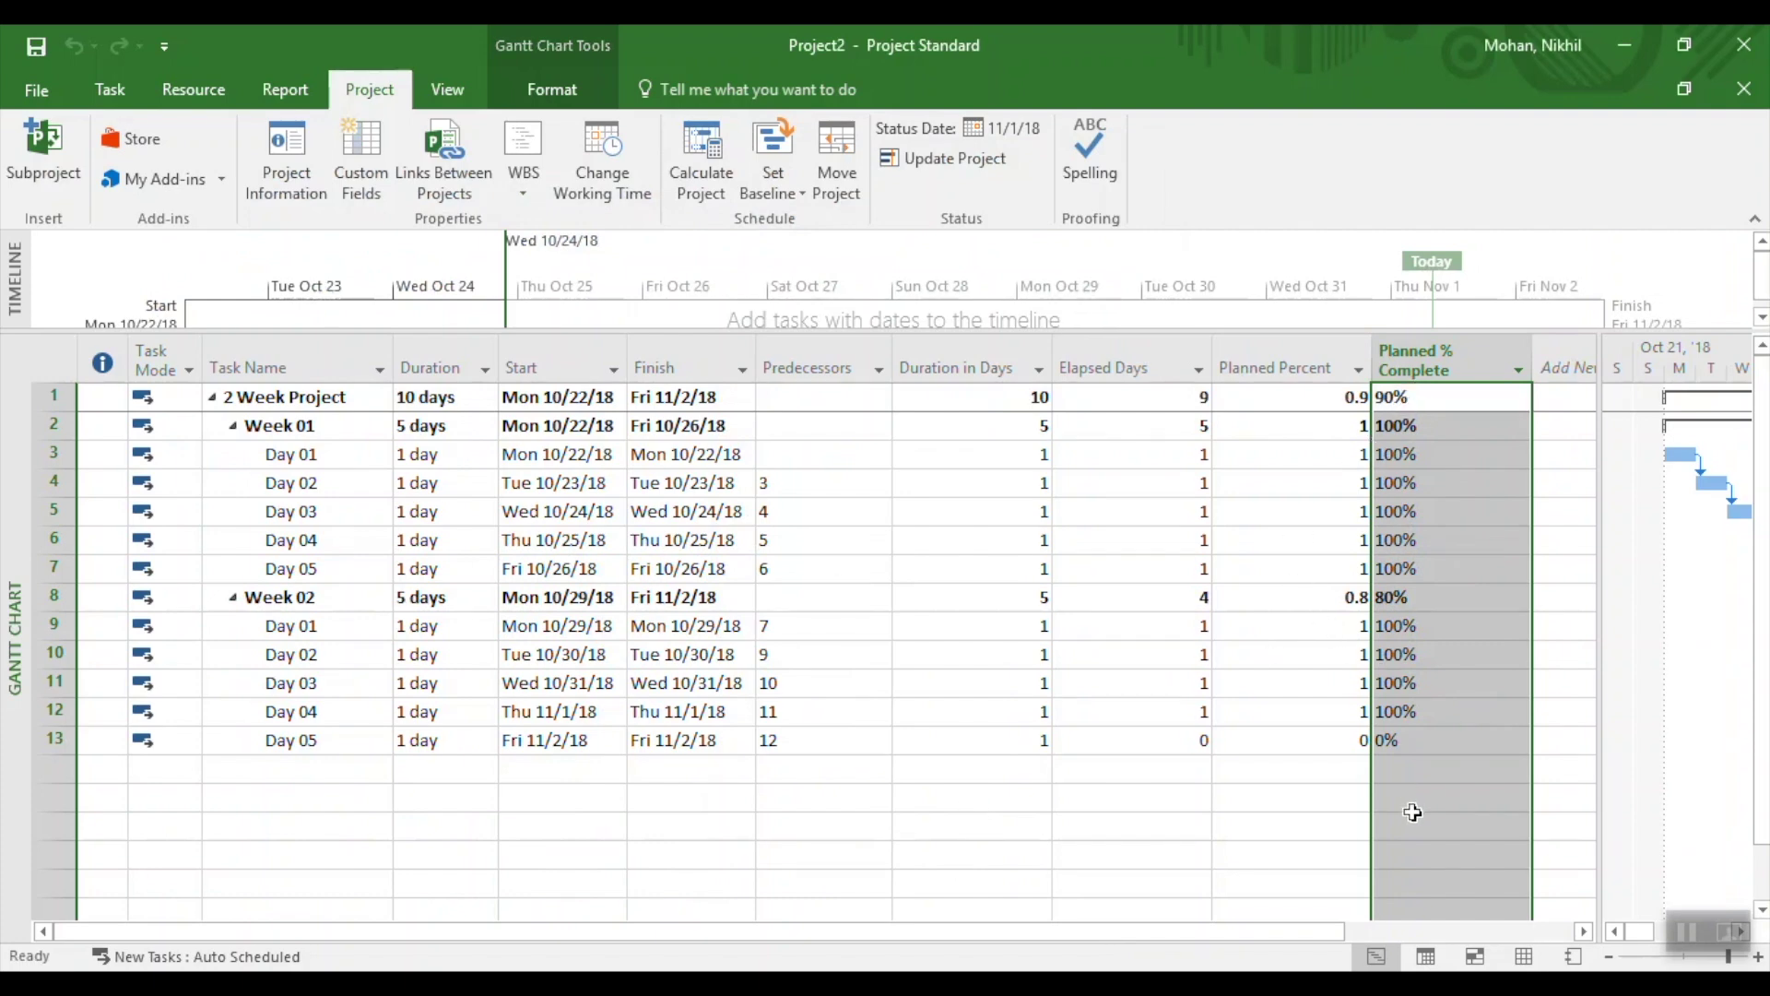
# - Widen the task table, add a % Complete column after Planned % Complete, and enter 80% for Week 01's Day 01 and 90% for its Day 02
pyautogui.moveTo(1600, 525); pyautogui.dragTo(1752, 521)
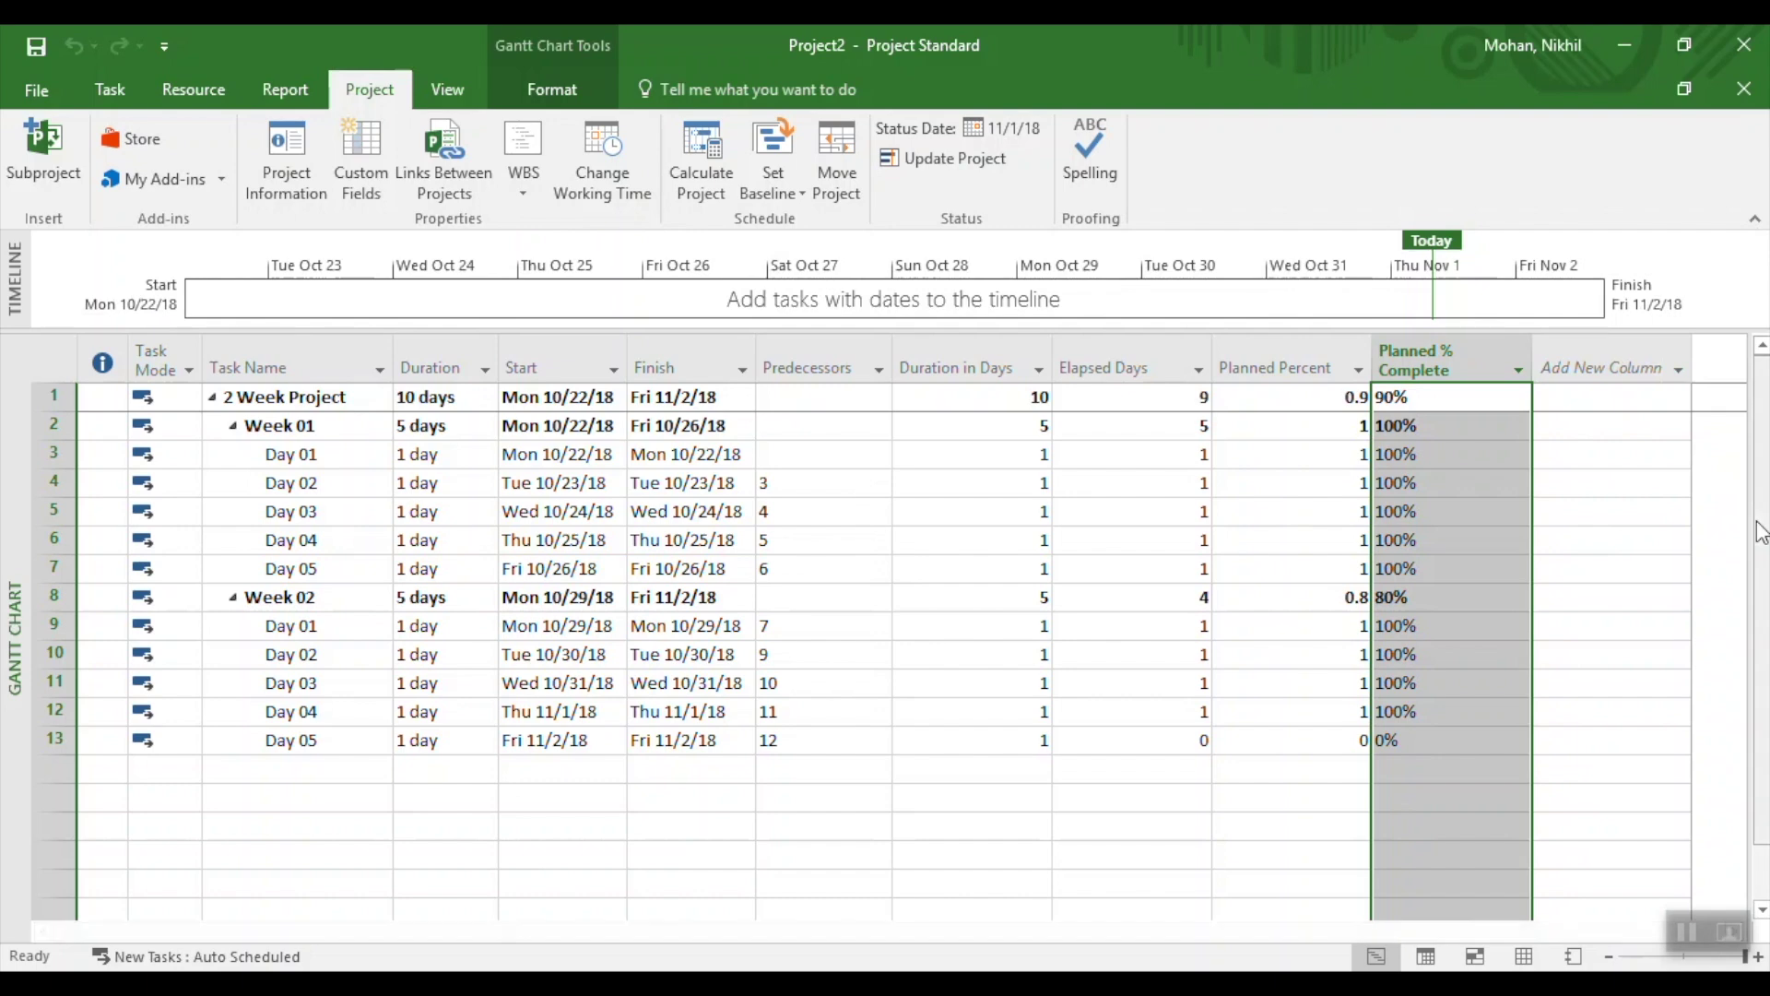
pyautogui.click(1634, 363)
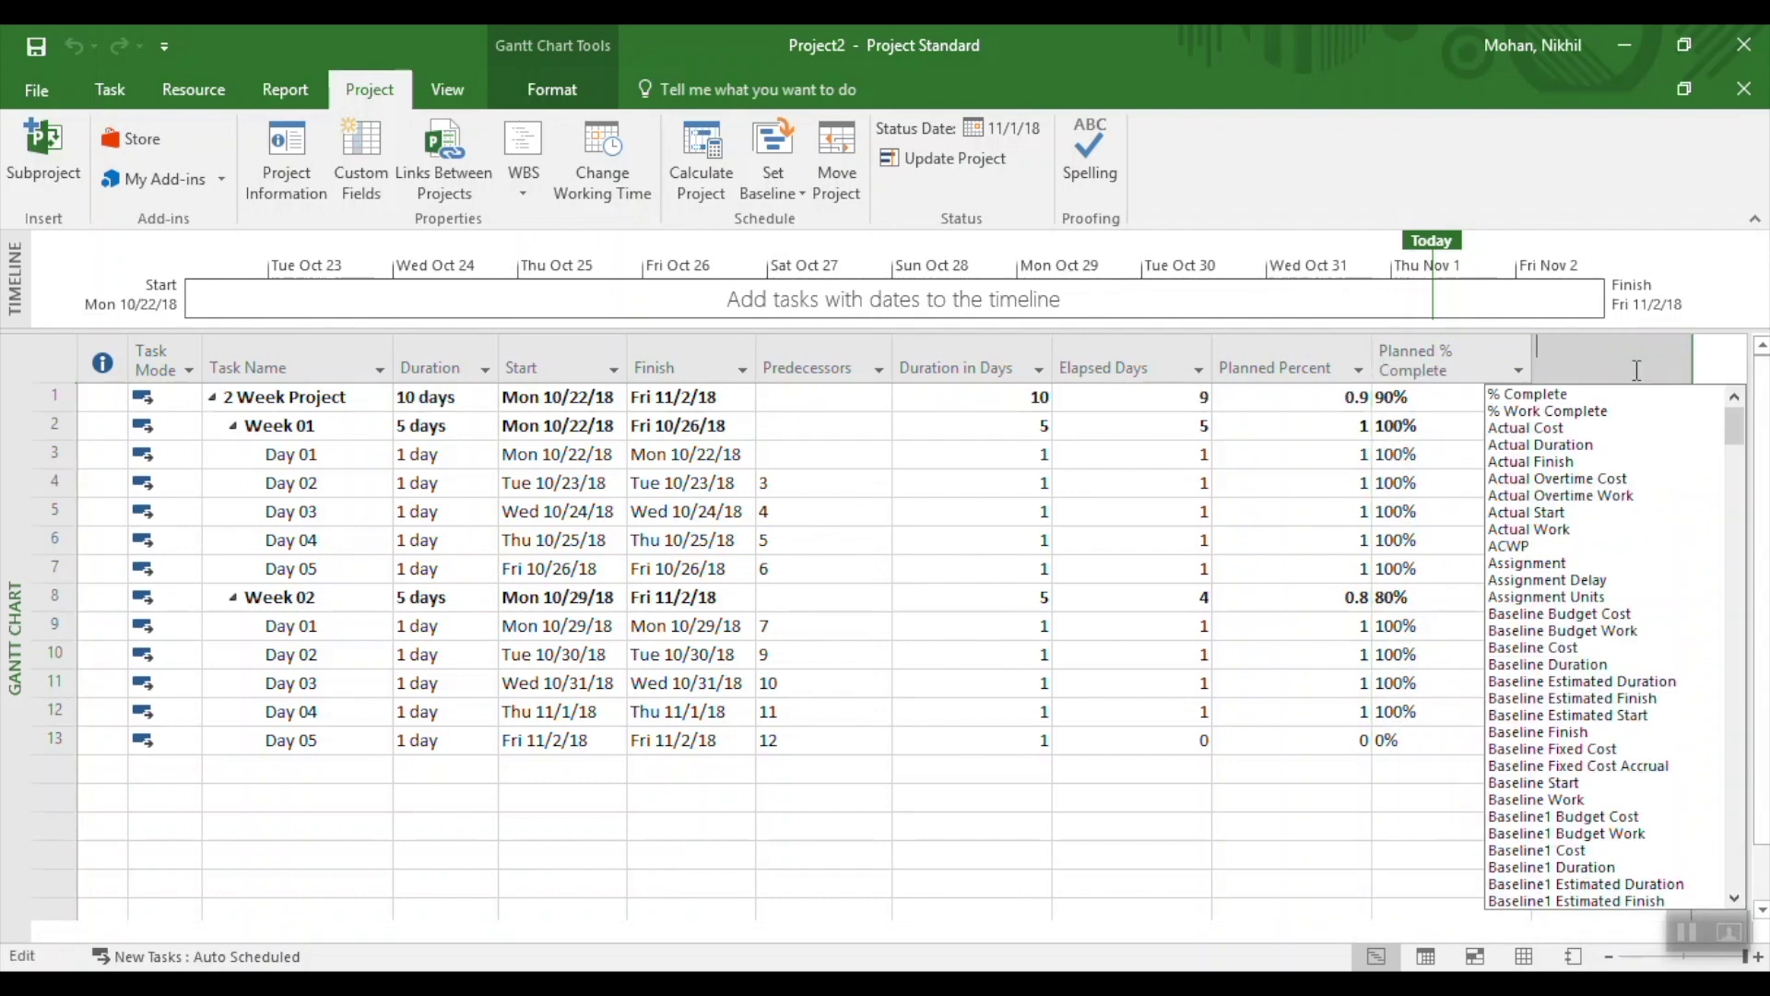
pyautogui.click(1528, 395)
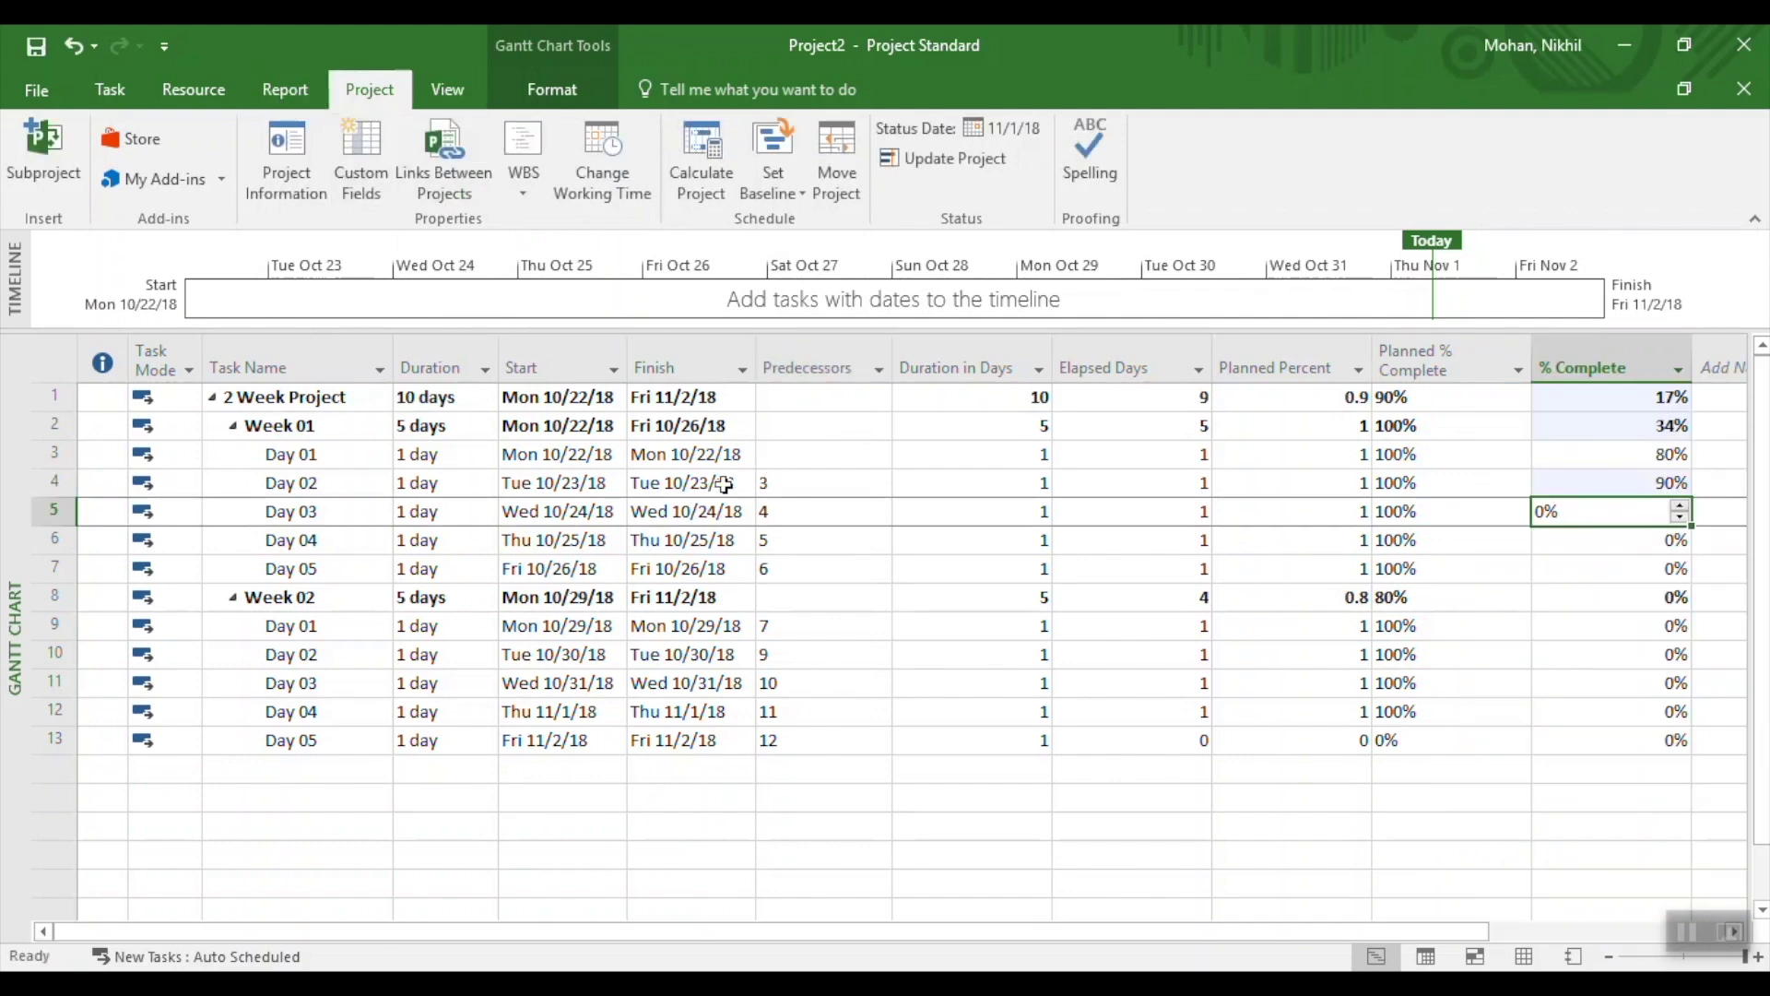
# - Set the project's status date to 10/23/18 and select Week 01's Planned % Complete value
pyautogui.click(303, 153)
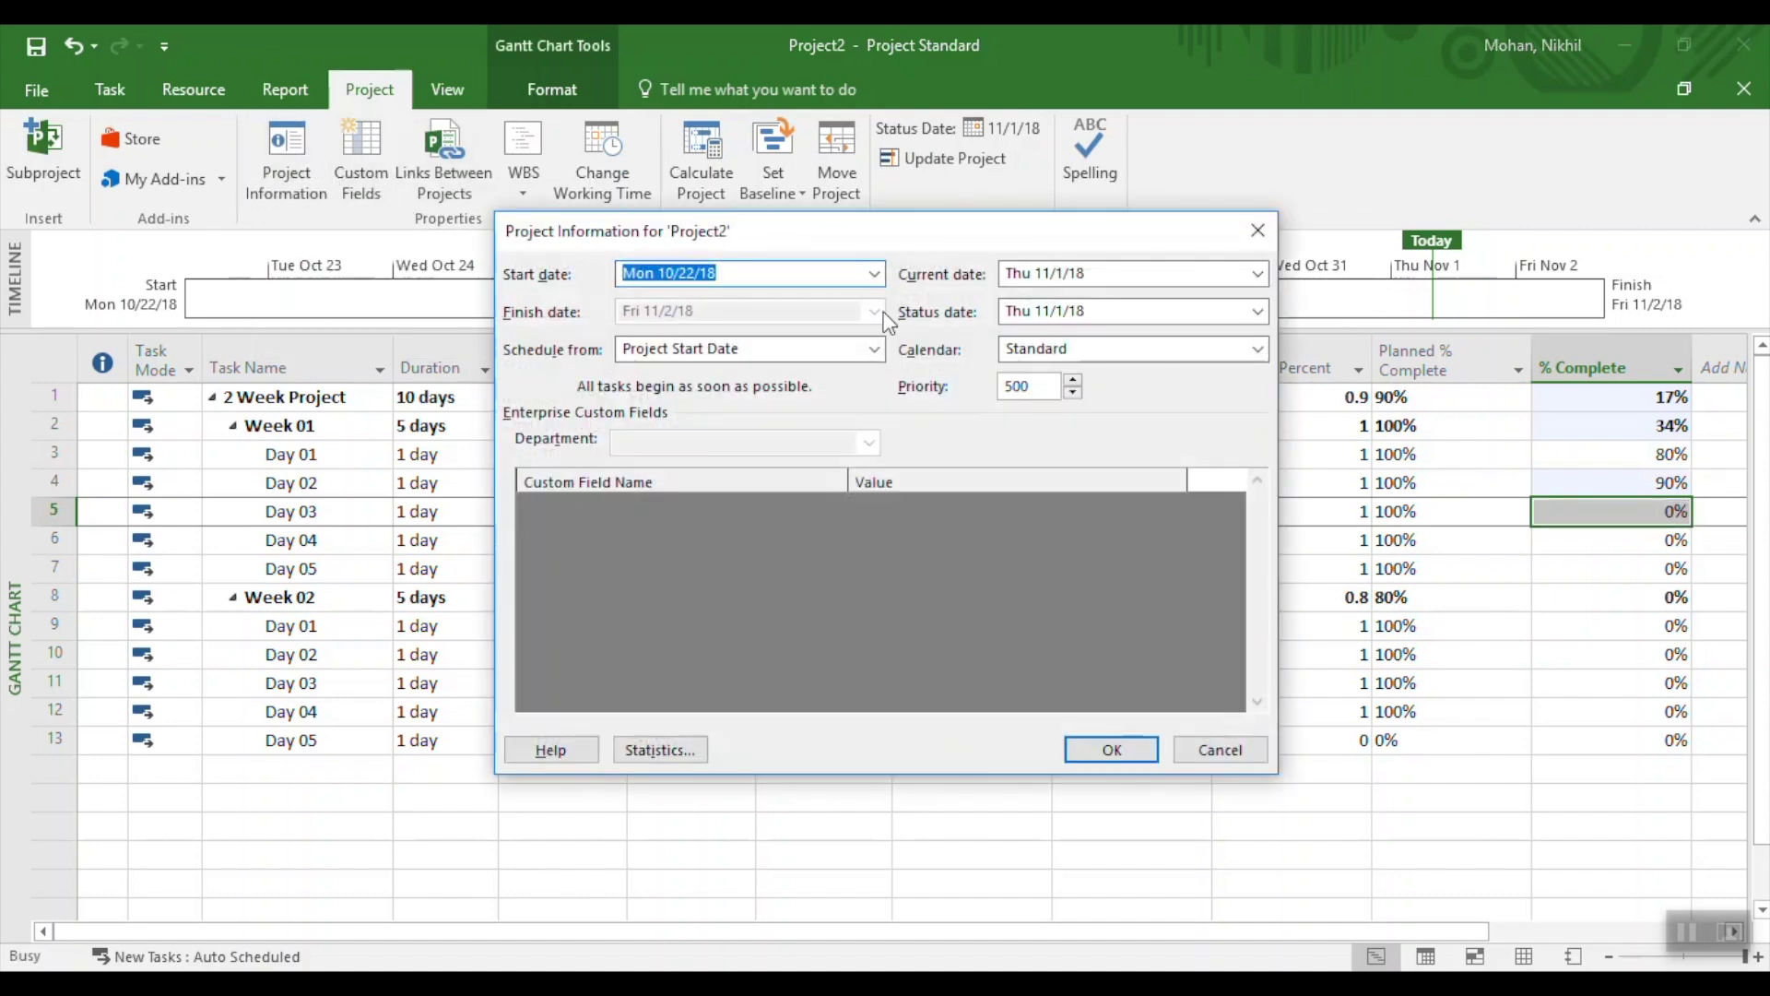
pyautogui.click(1257, 310)
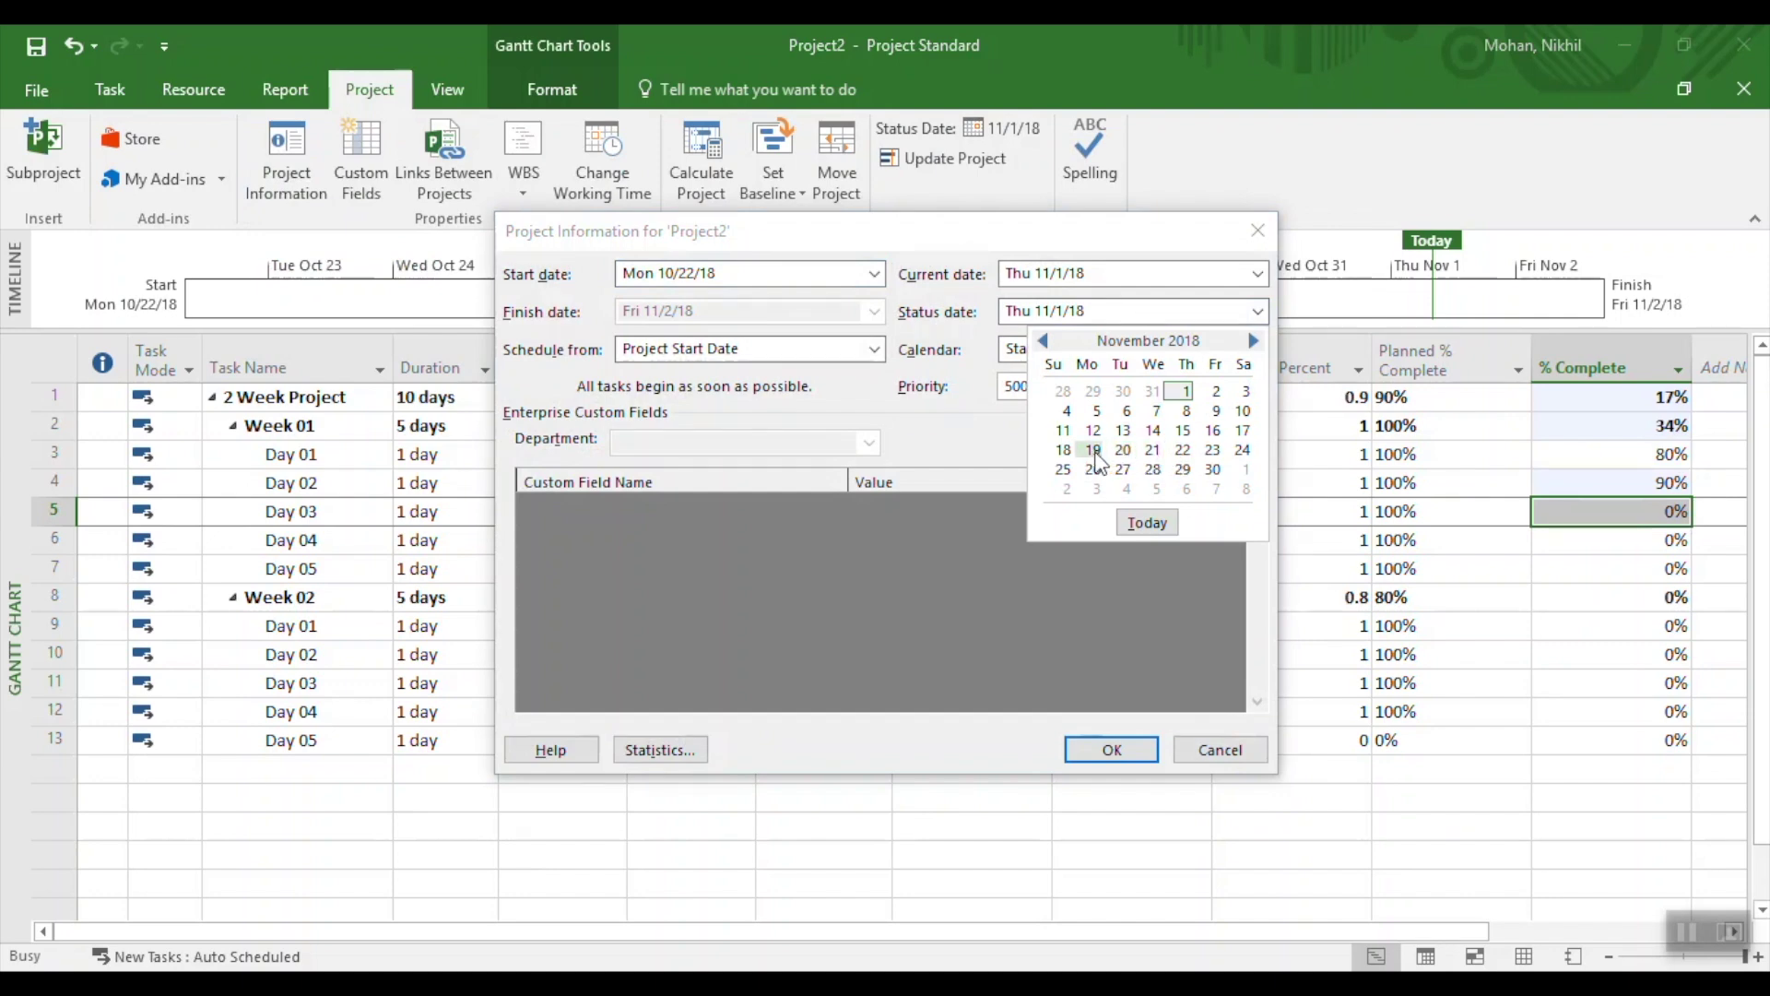
pyautogui.click(1046, 341)
pyautogui.click(1124, 451)
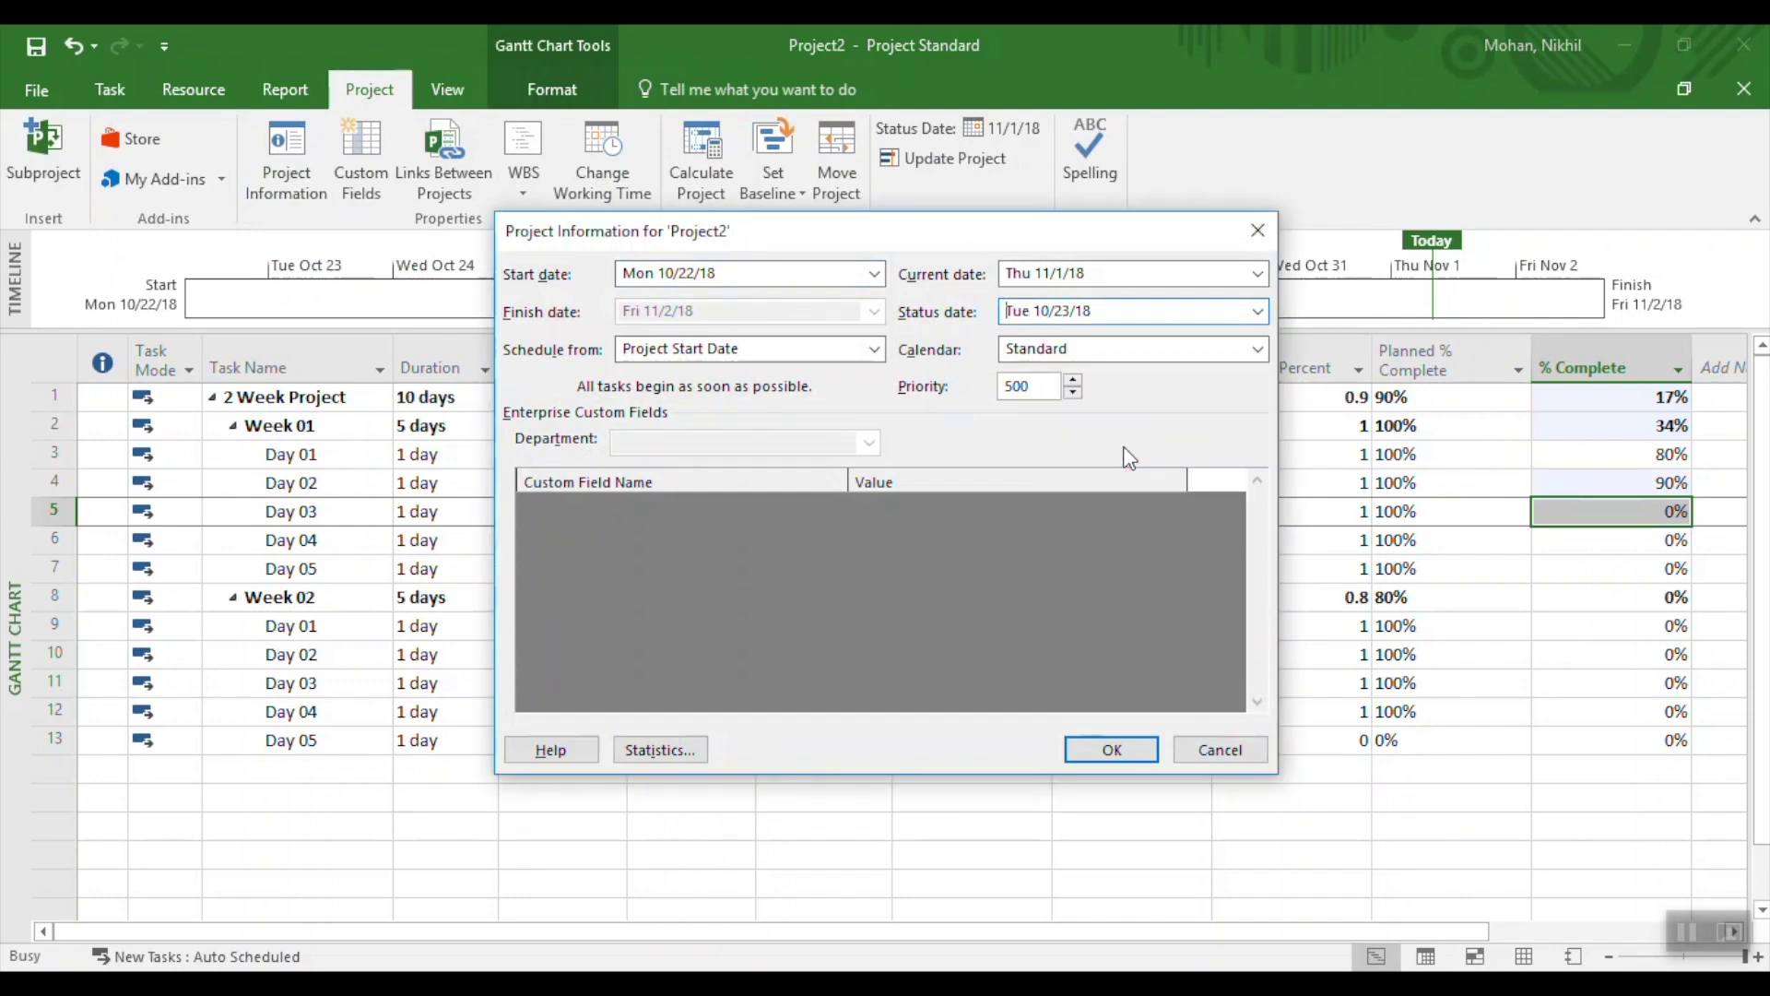
pyautogui.click(1079, 749)
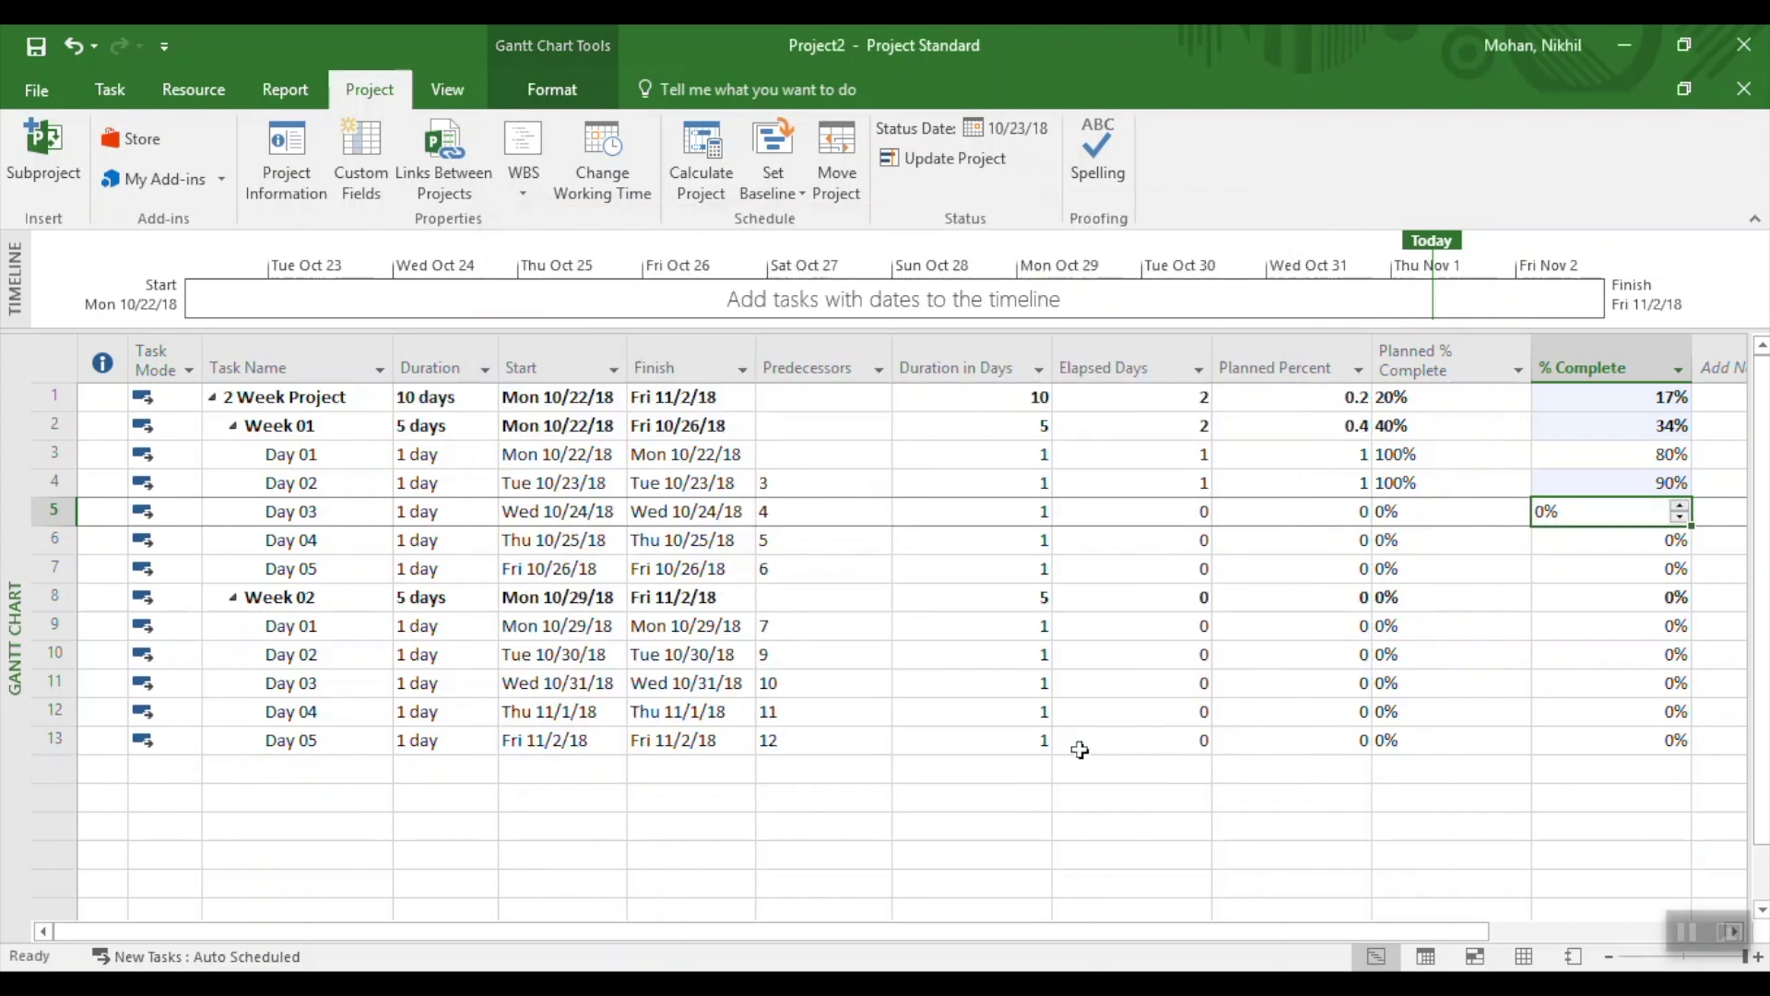
pyautogui.click(1403, 430)
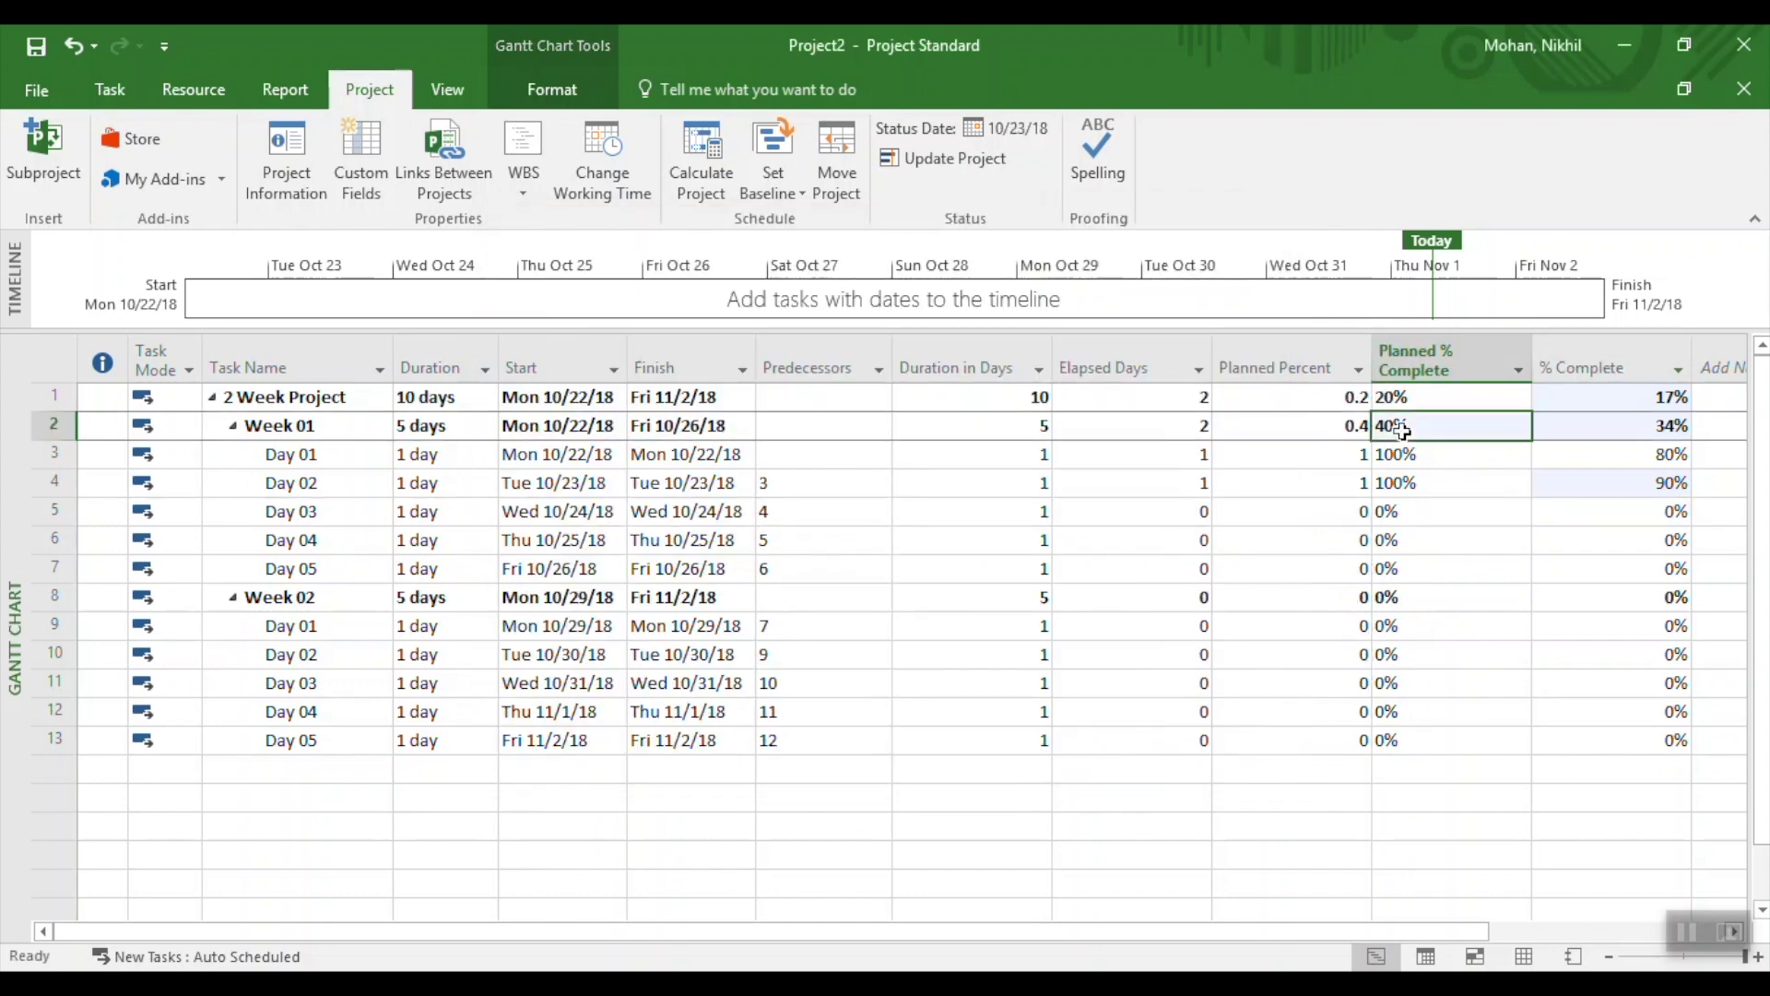
# - Set the % Complete of Week 02's Day 01 to 100%
pyautogui.click(1676, 424)
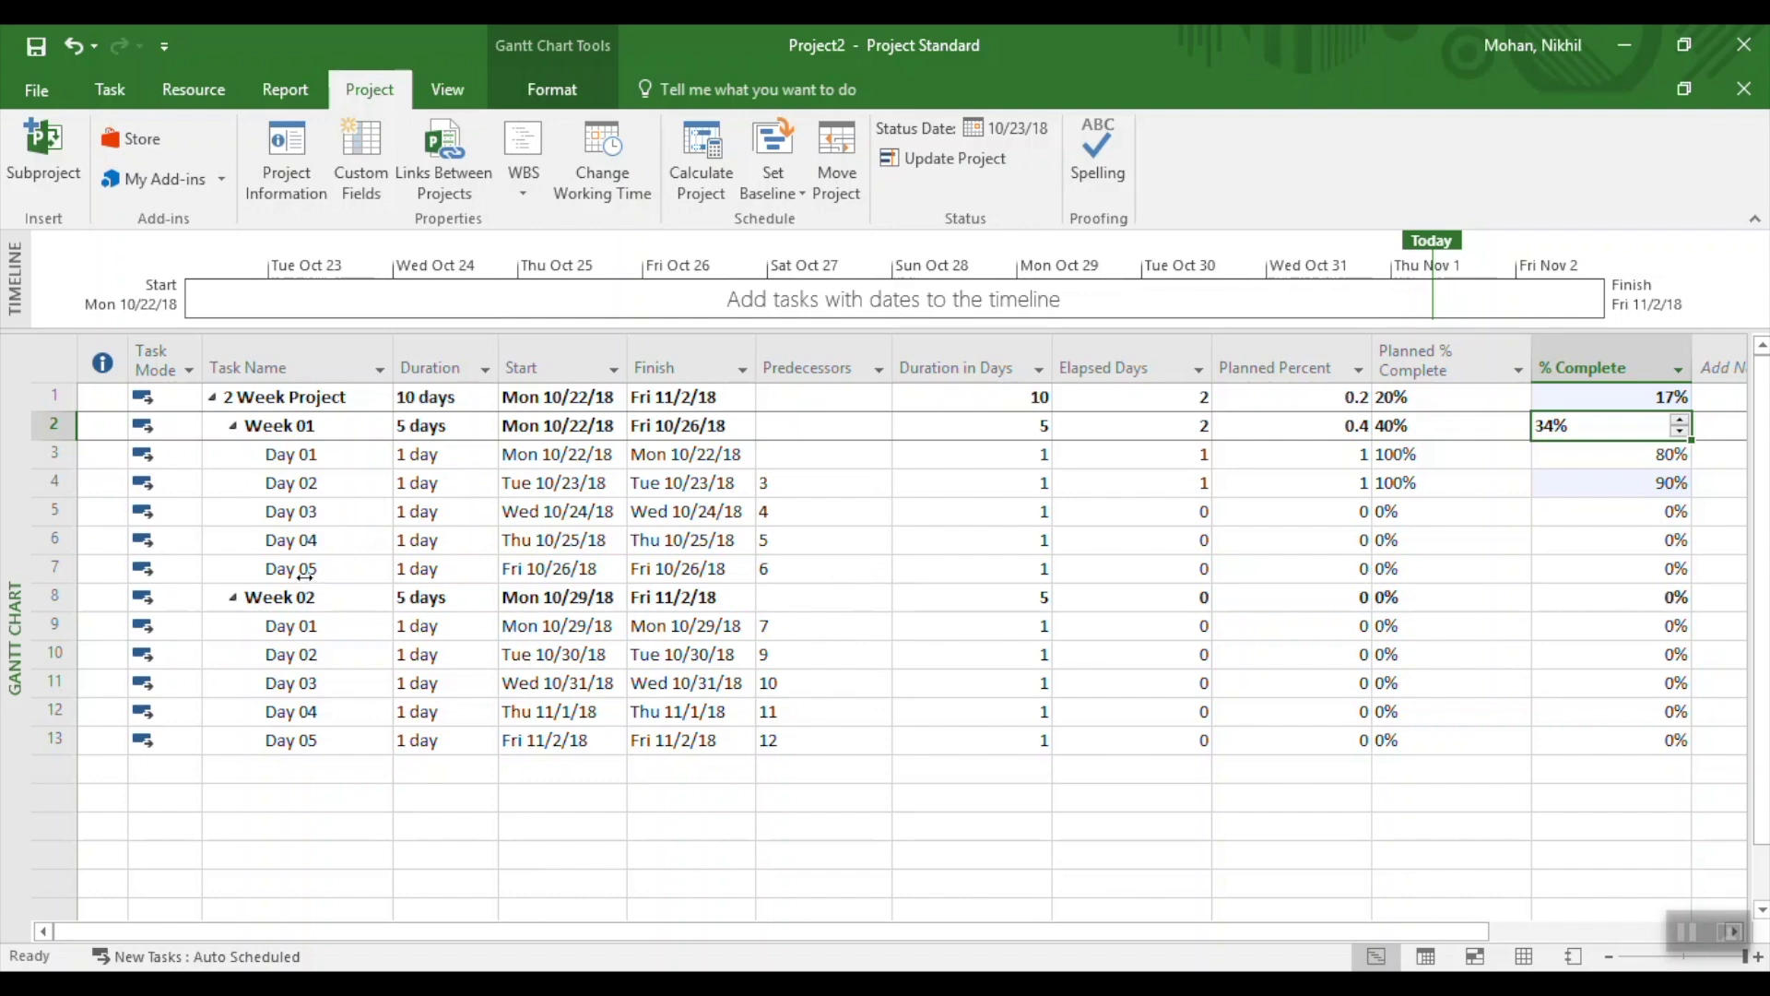
pyautogui.click(1597, 627)
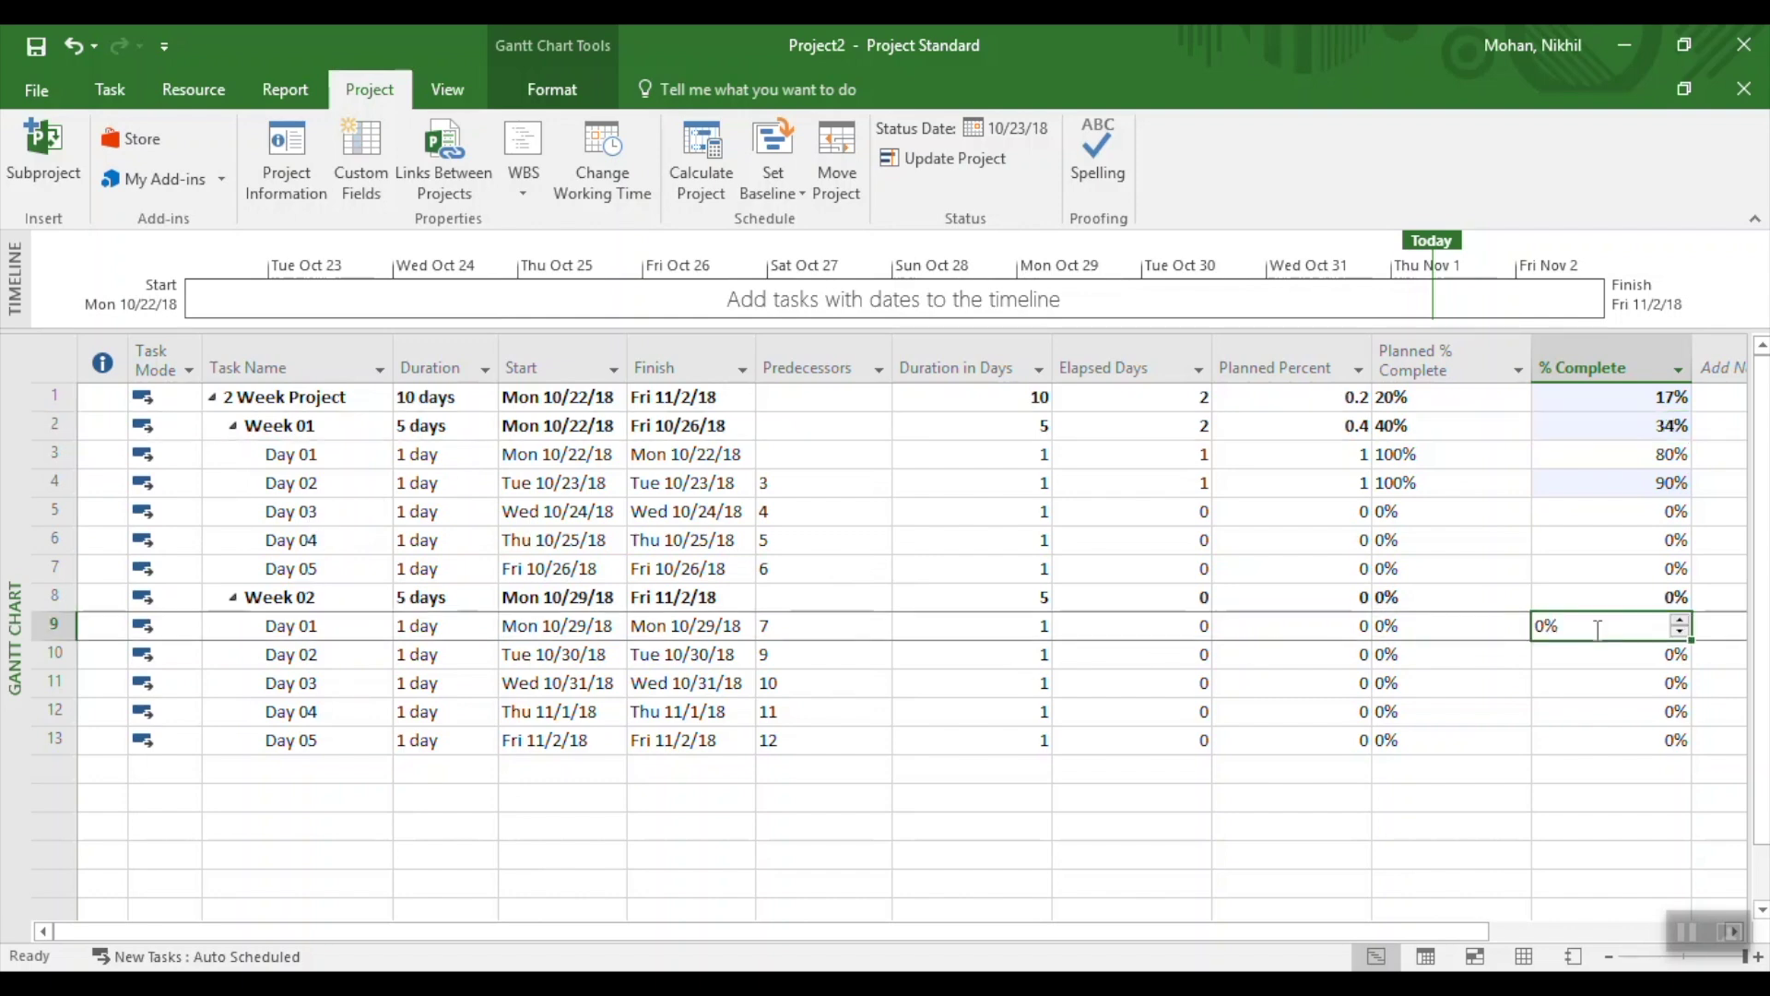
pyautogui.write('100')
pyautogui.press('Return')
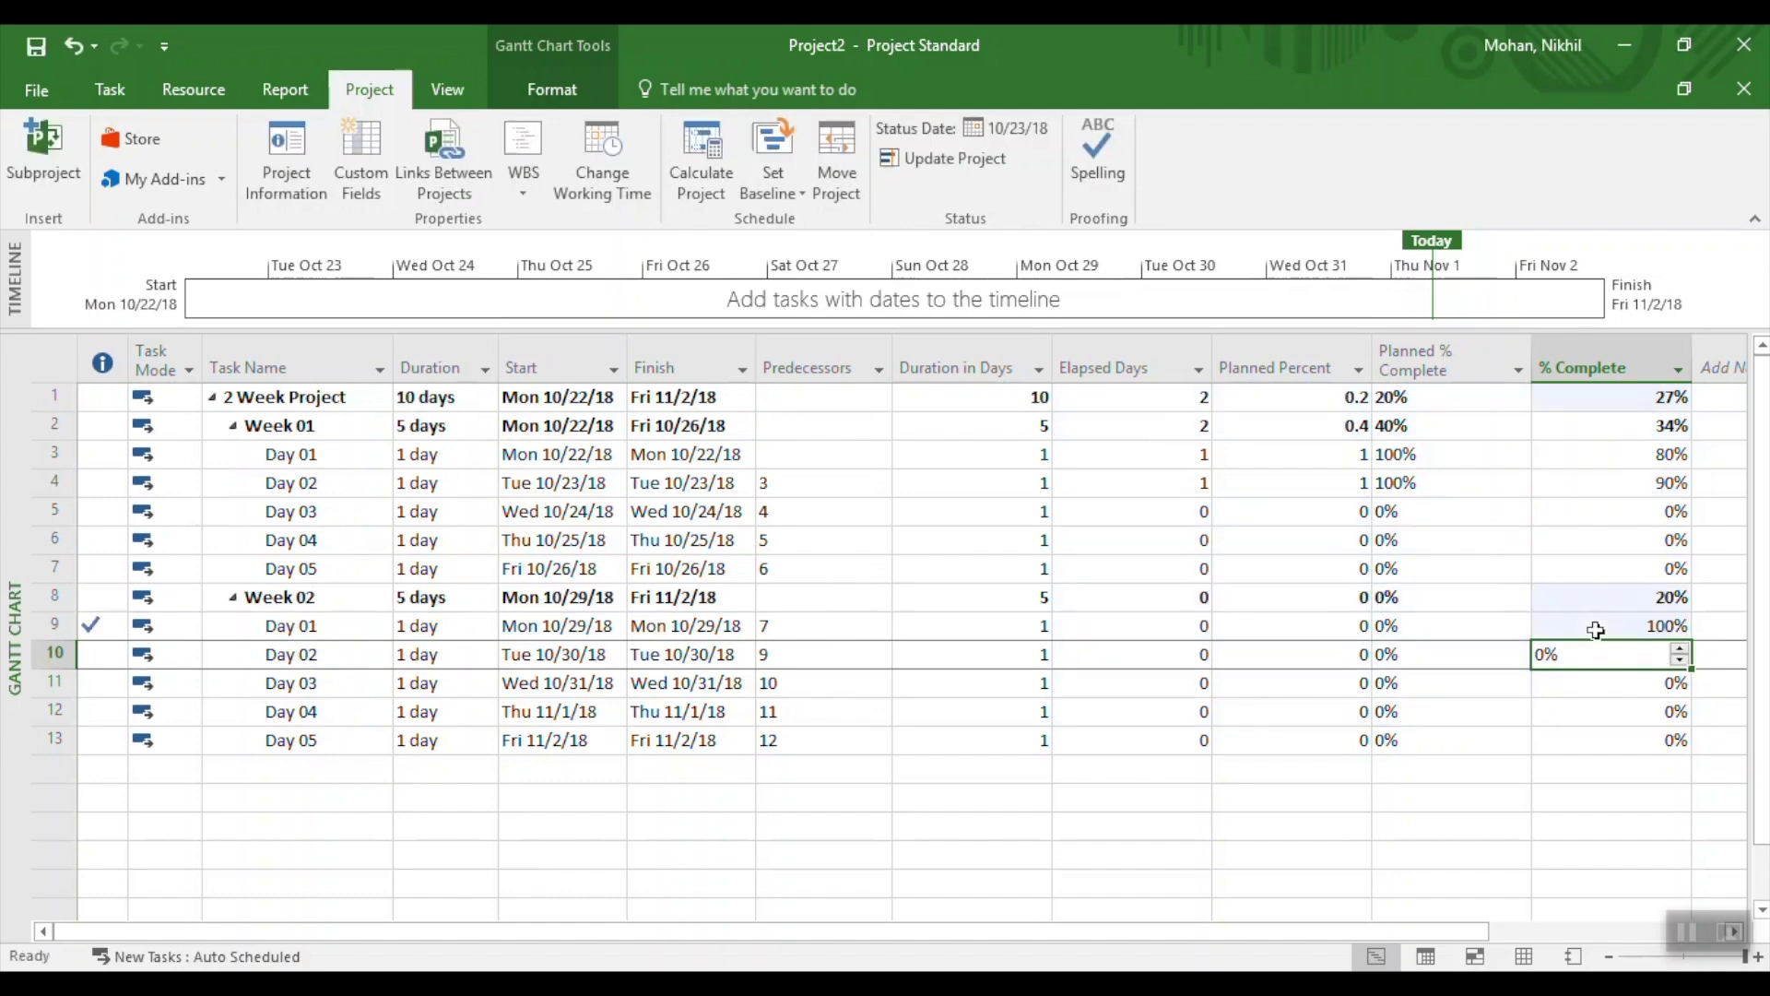
# - Hide the Duration in Days, Elapsed Days and Planned Percent columns together in the task table
pyautogui.click(1451, 401)
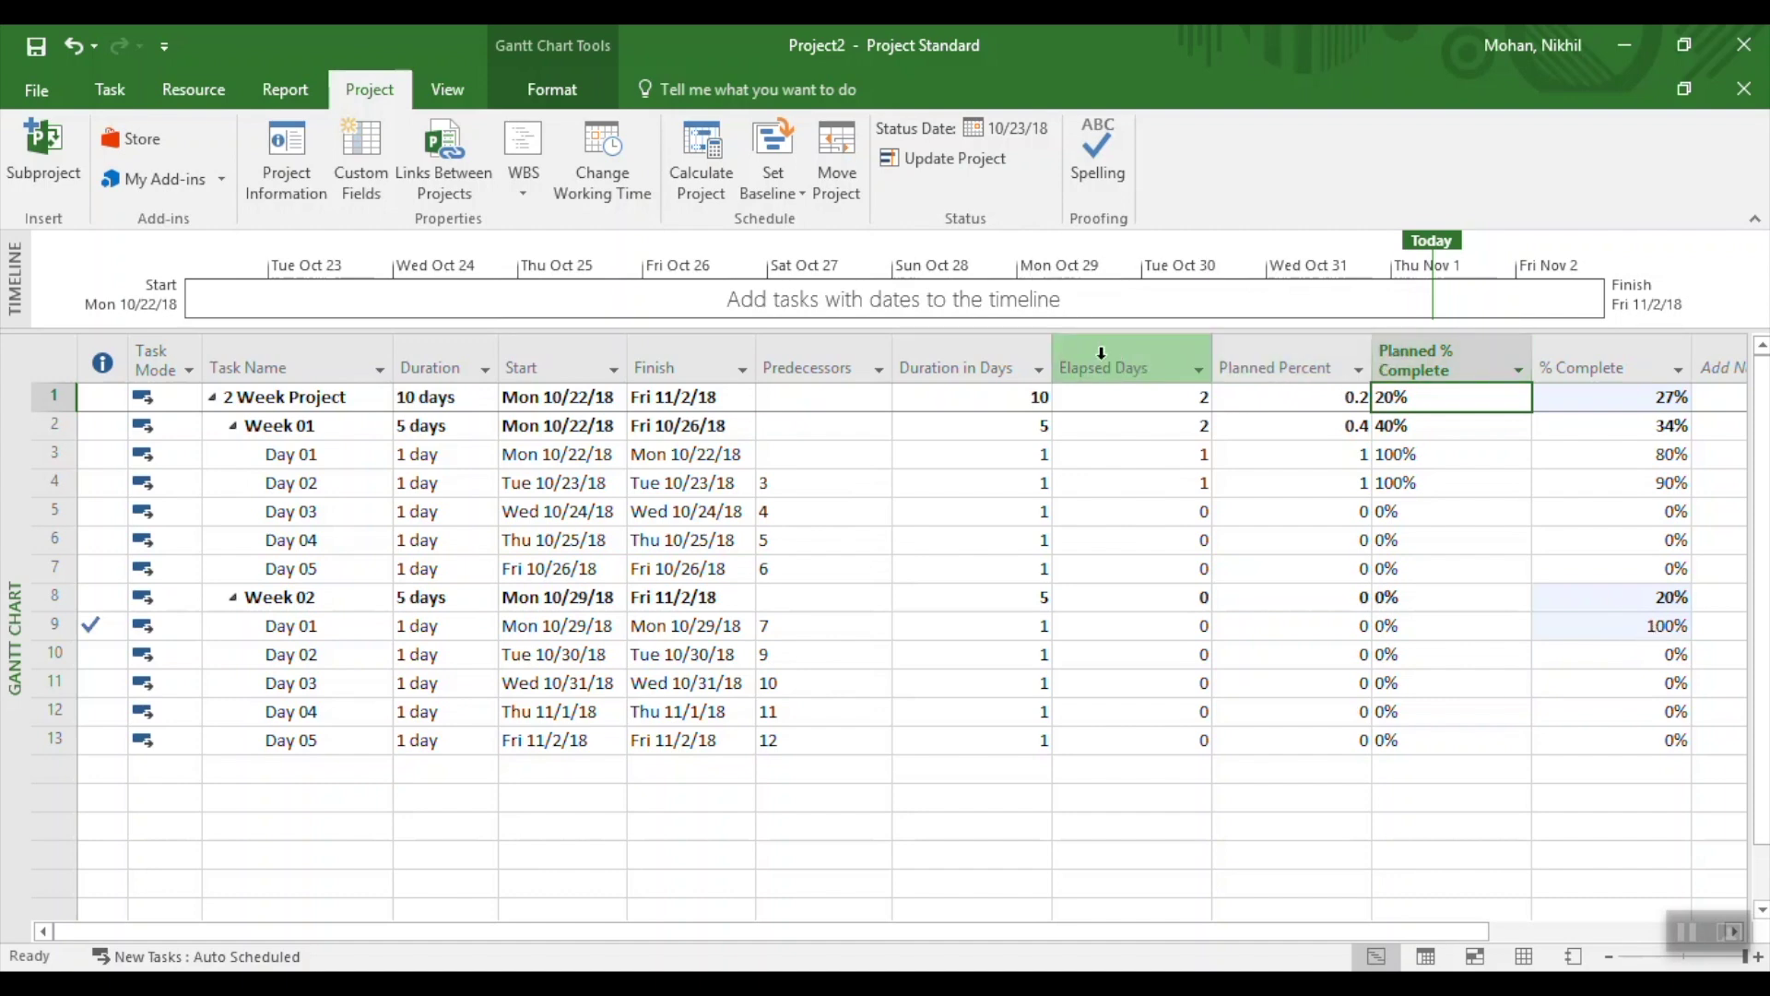
pyautogui.click(990, 342)
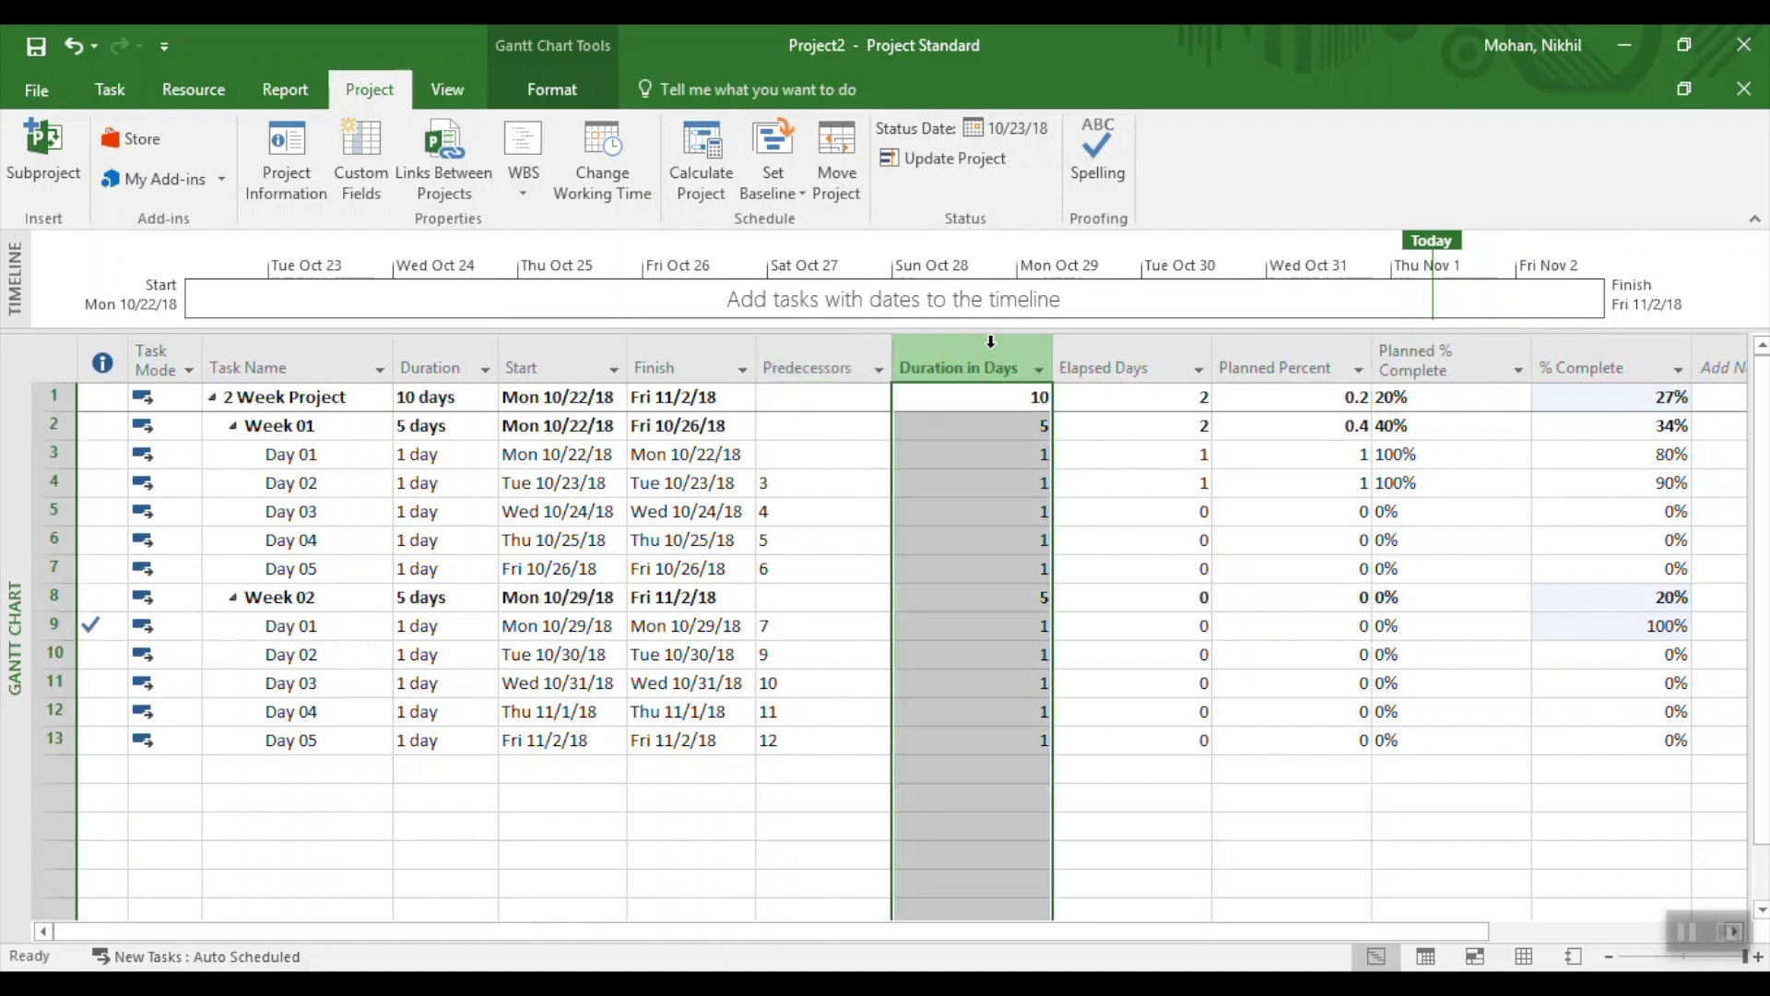
pyautogui.moveTo(990, 342); pyautogui.dragTo(1275, 290)
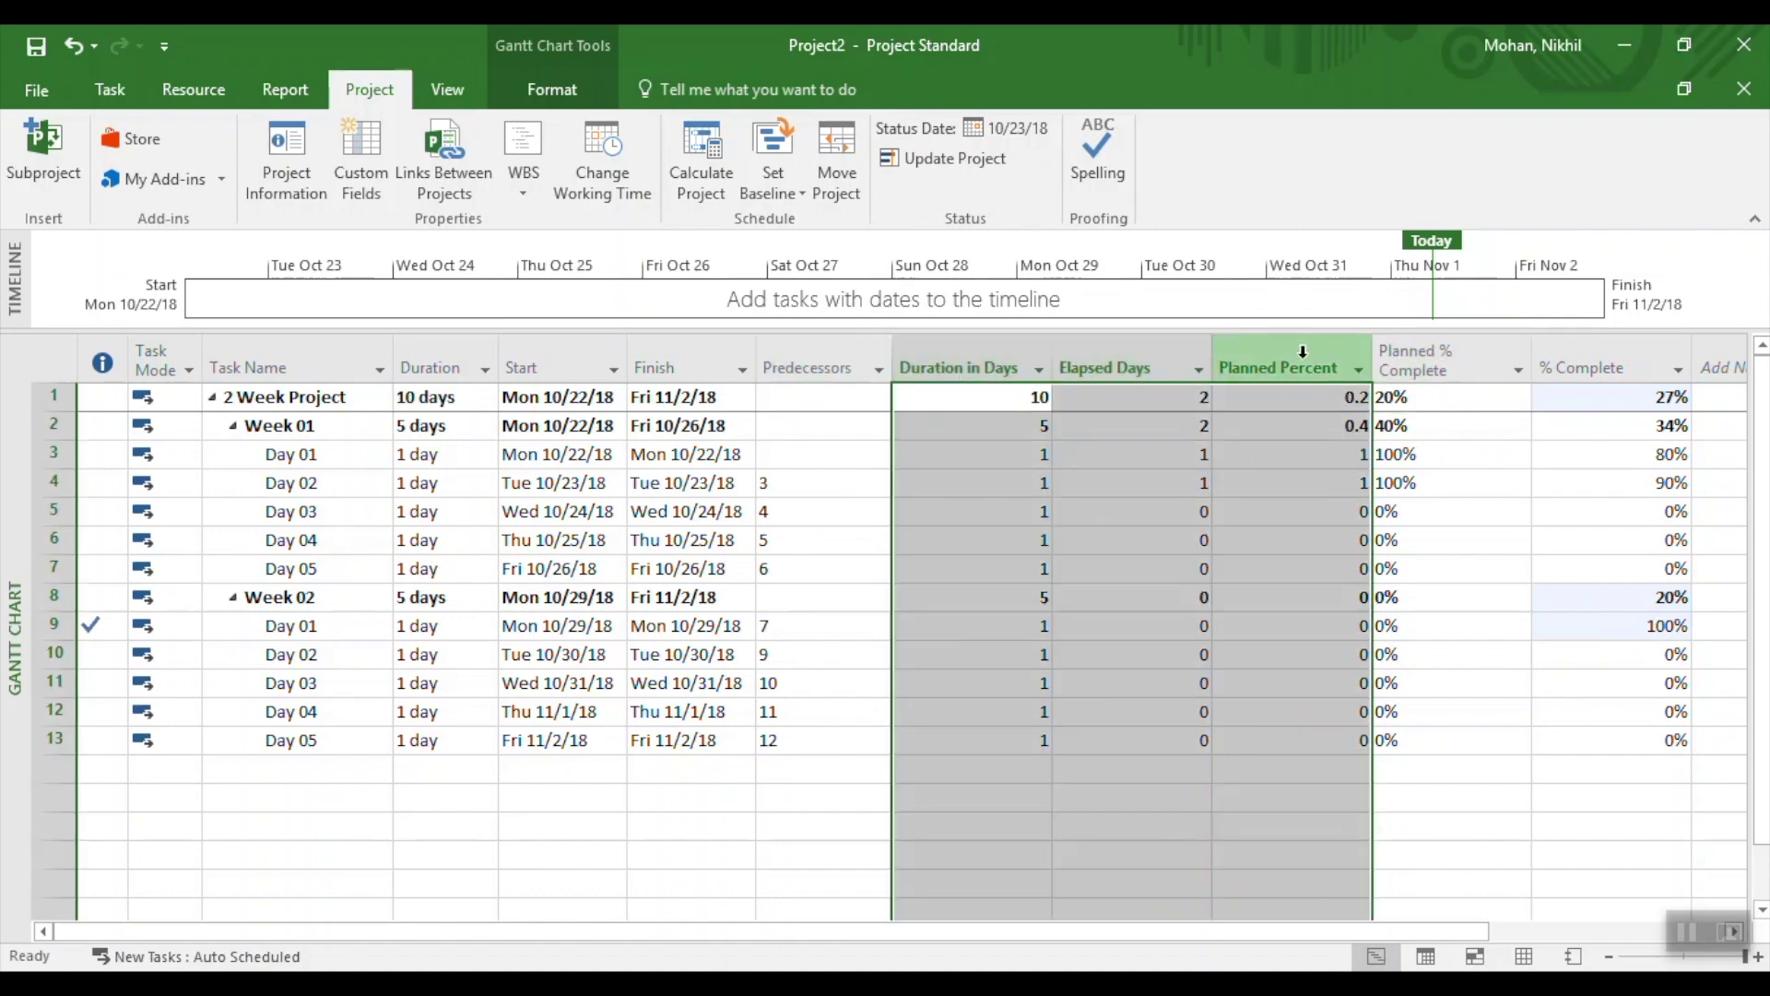
pyautogui.rightClick(1296, 355)
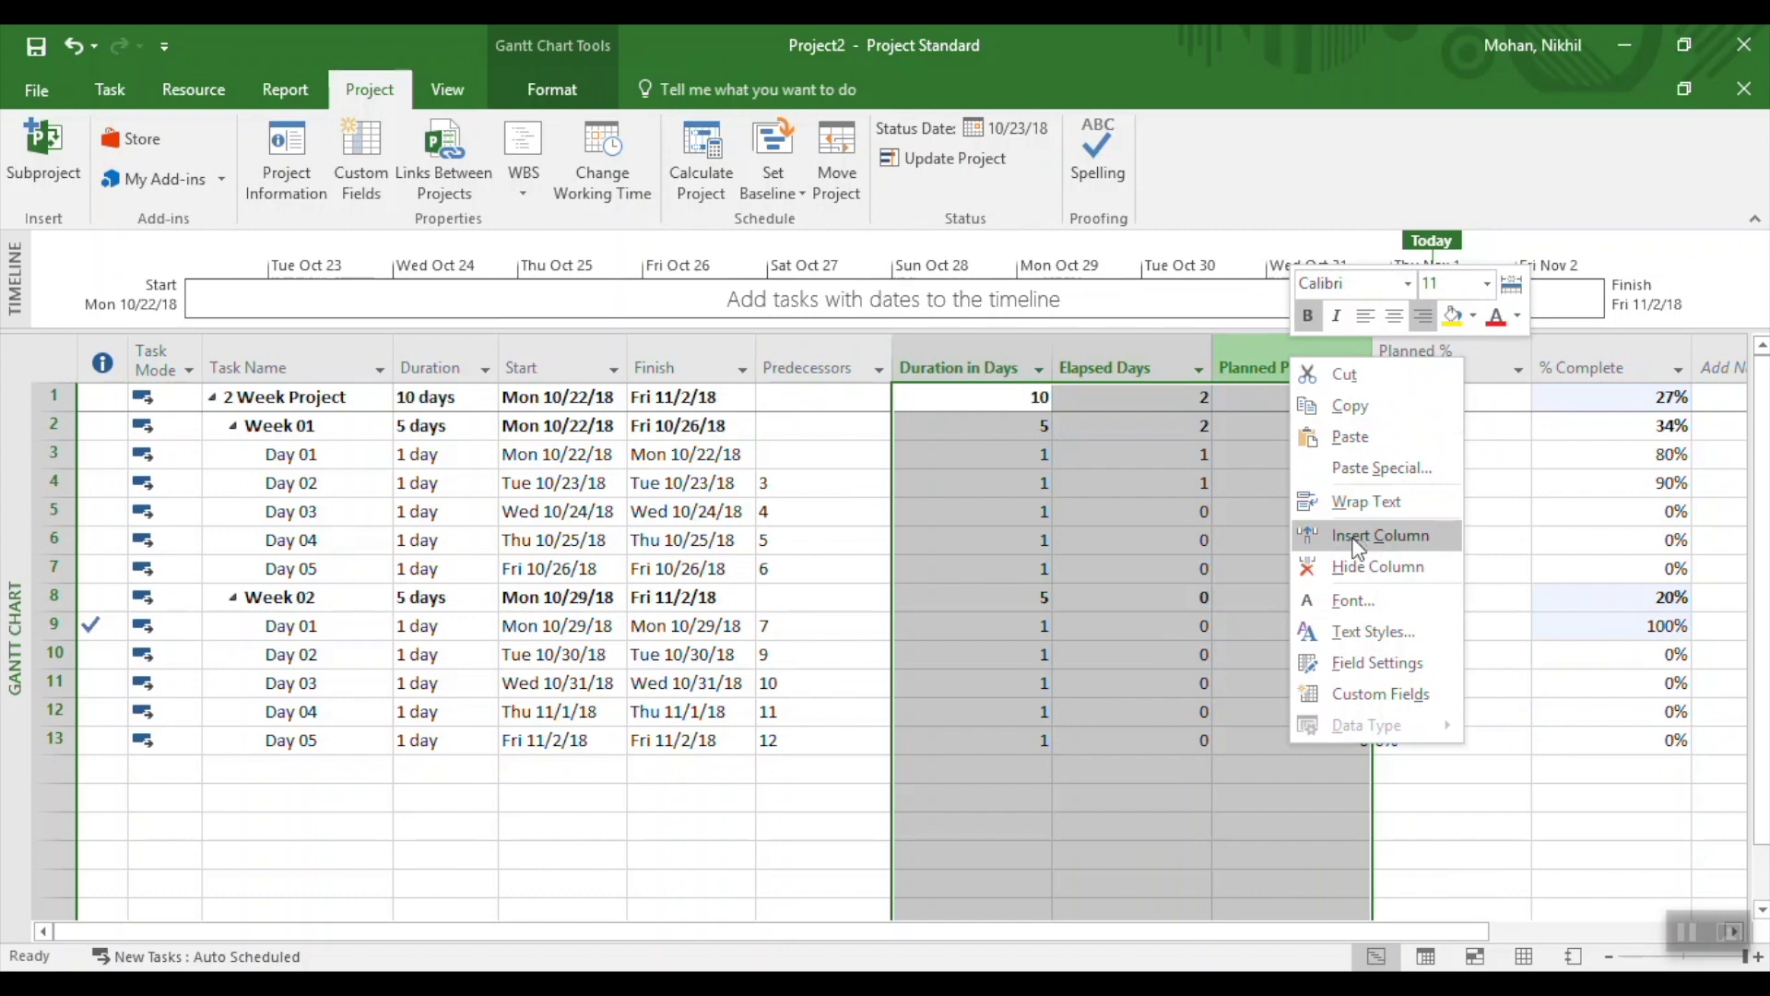
pyautogui.click(1378, 567)
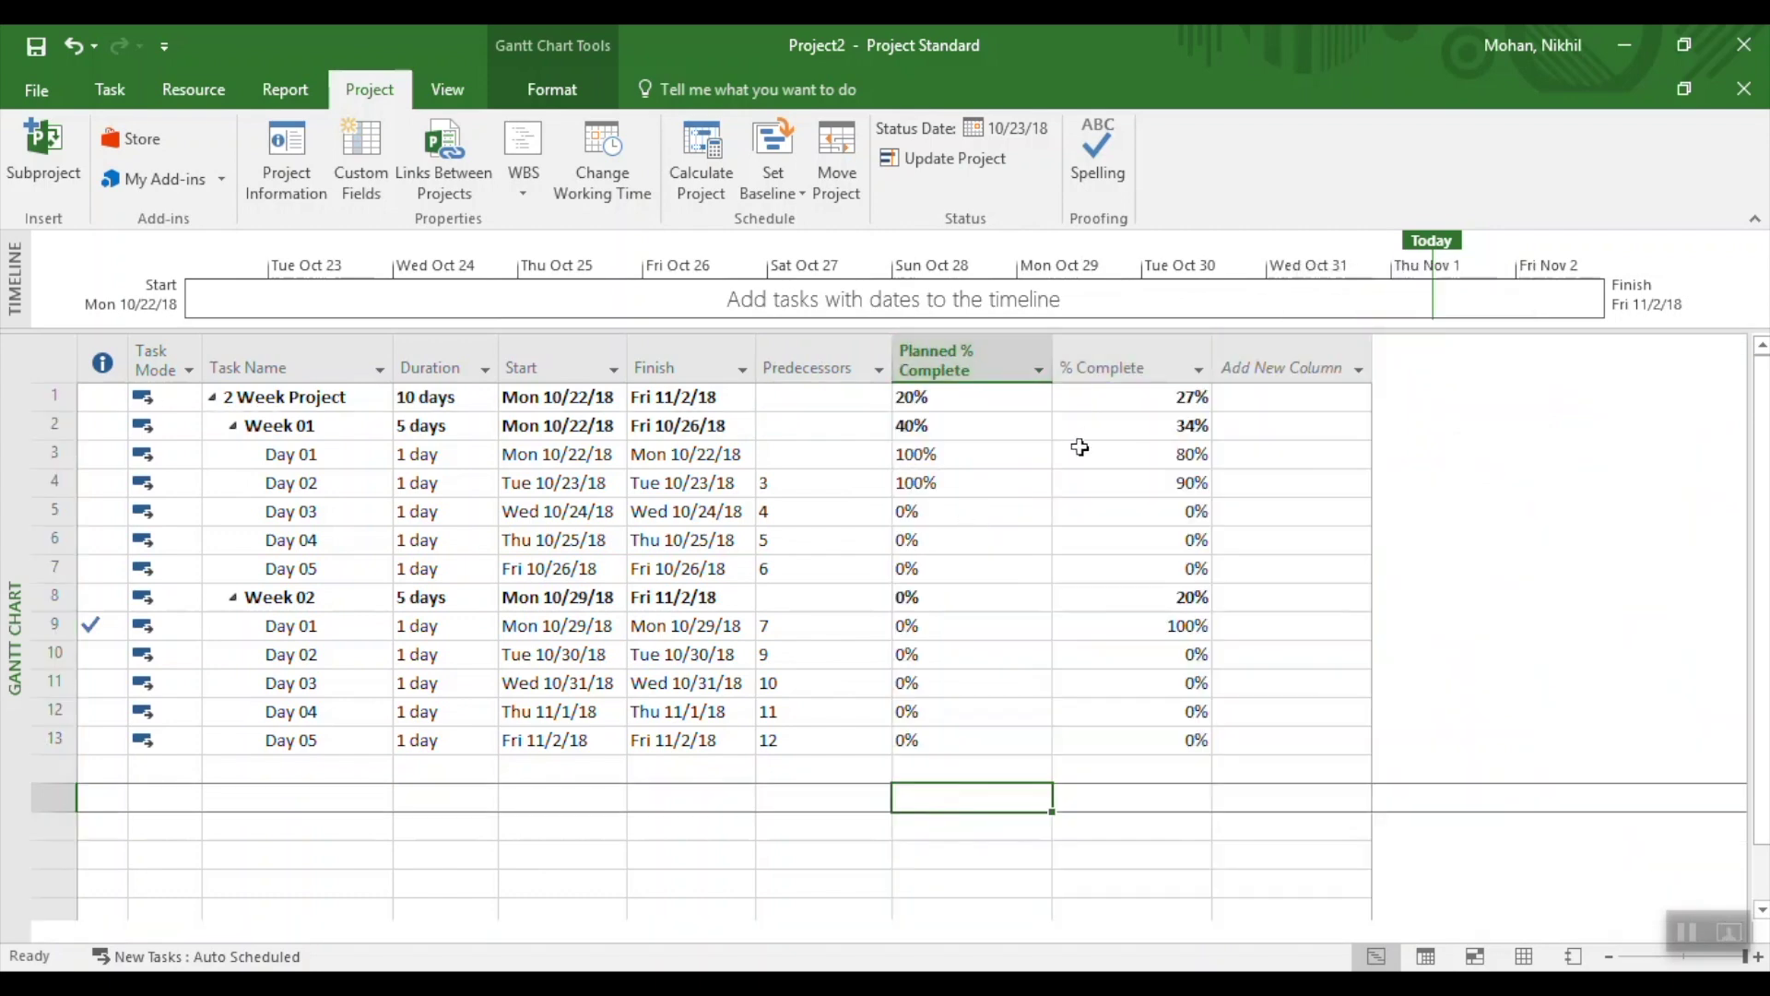